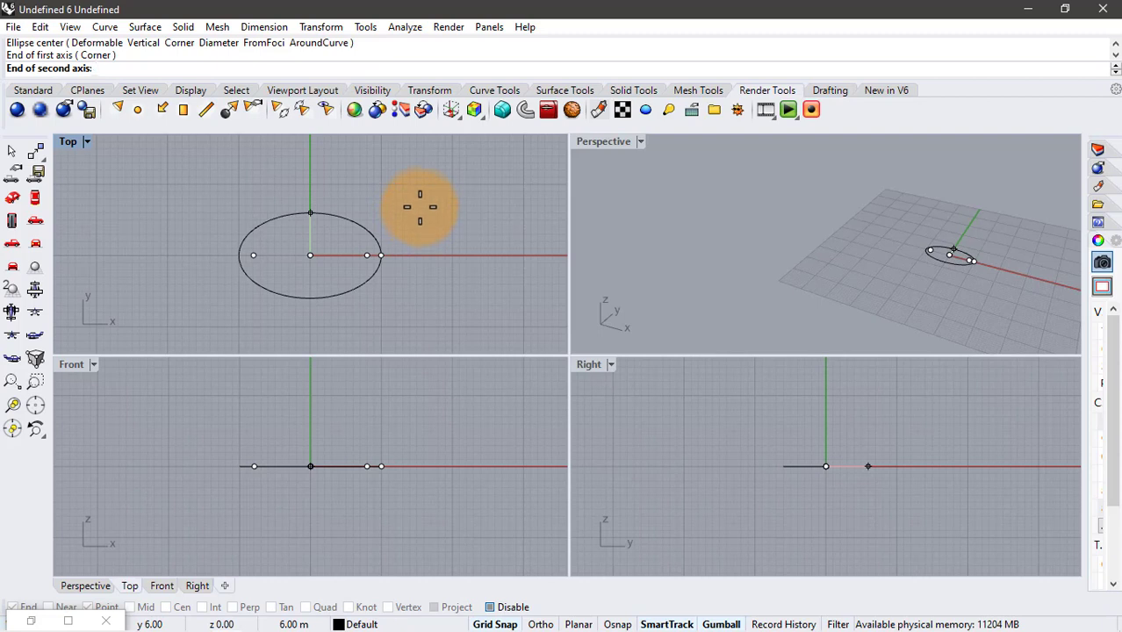
Complete the X-oriented ellipse with a 7 m second semi-axis and draw a matching ellipse elongated along Y from the same centre.
click(422, 203)
right_click(417, 206)
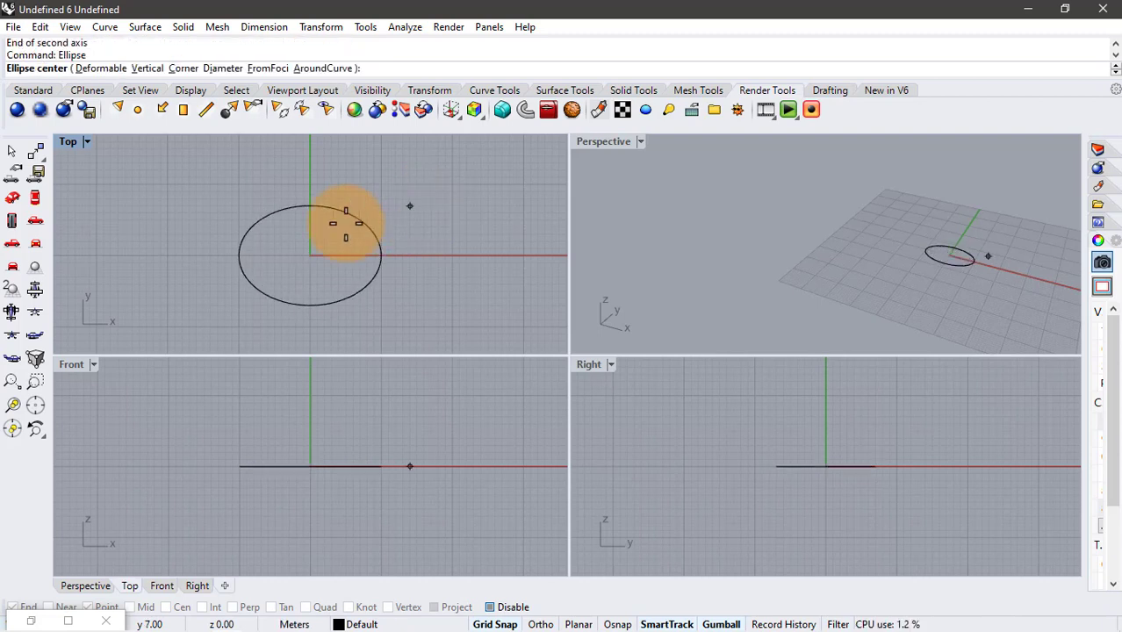
click(310, 256)
click(310, 187)
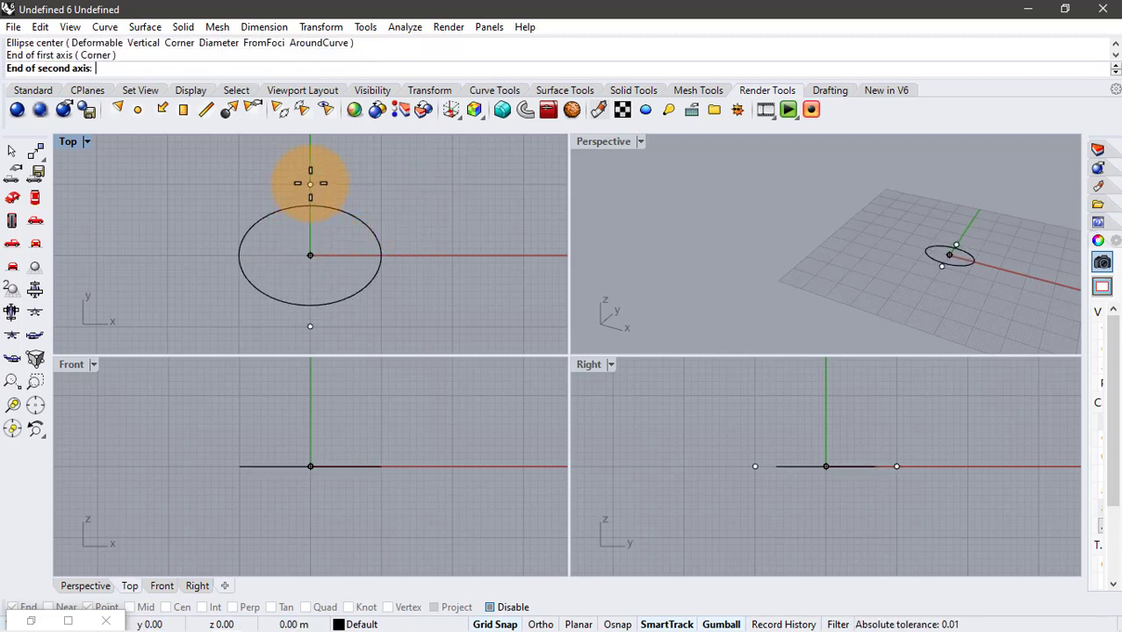
click(361, 188)
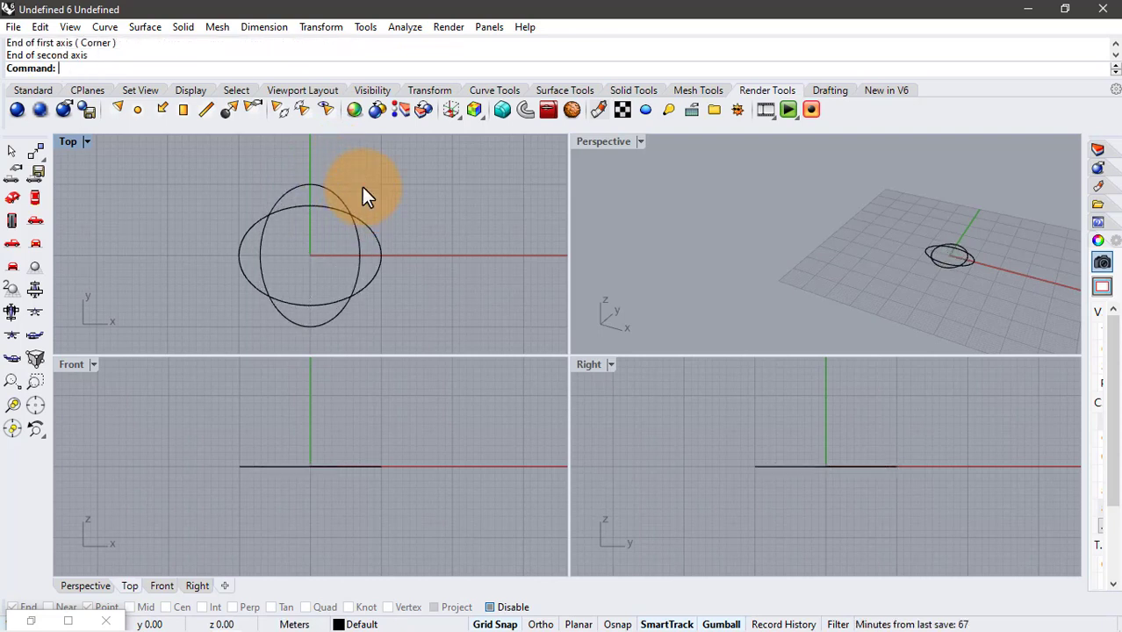
Raise the Y-oriented ellipse vertically, high above the ellipse lying on the ground plane.
click(347, 201)
scroll(870, 313, down, 4)
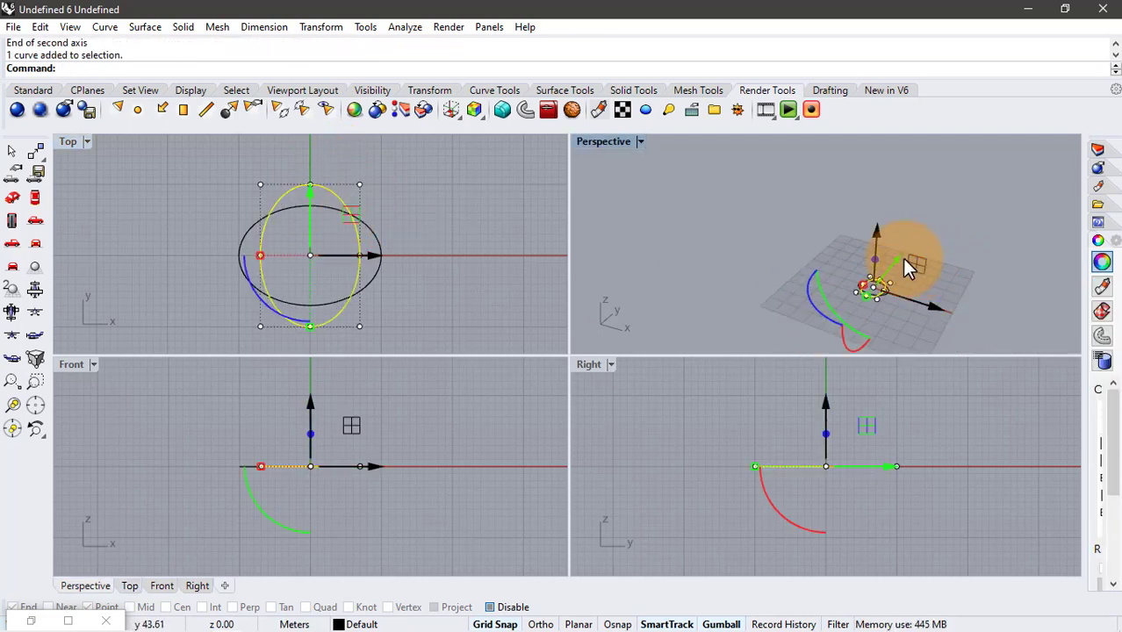
drag(869, 235, 892, 140)
scroll(897, 253, up, 4)
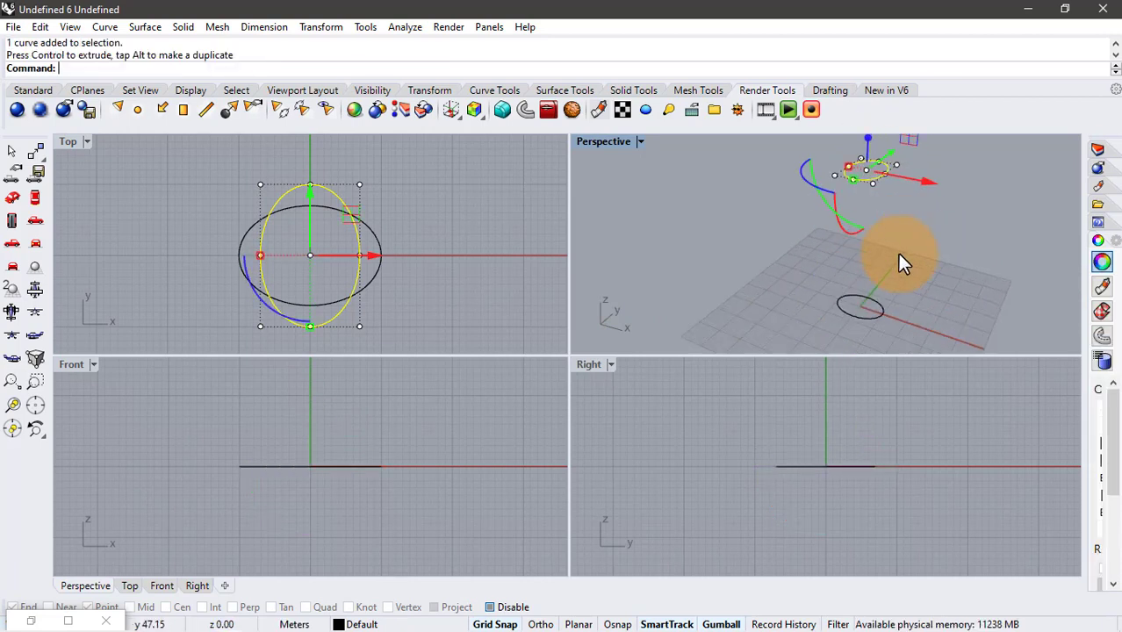
right_drag(897, 253, 882, 288)
scroll(825, 263, down, 4)
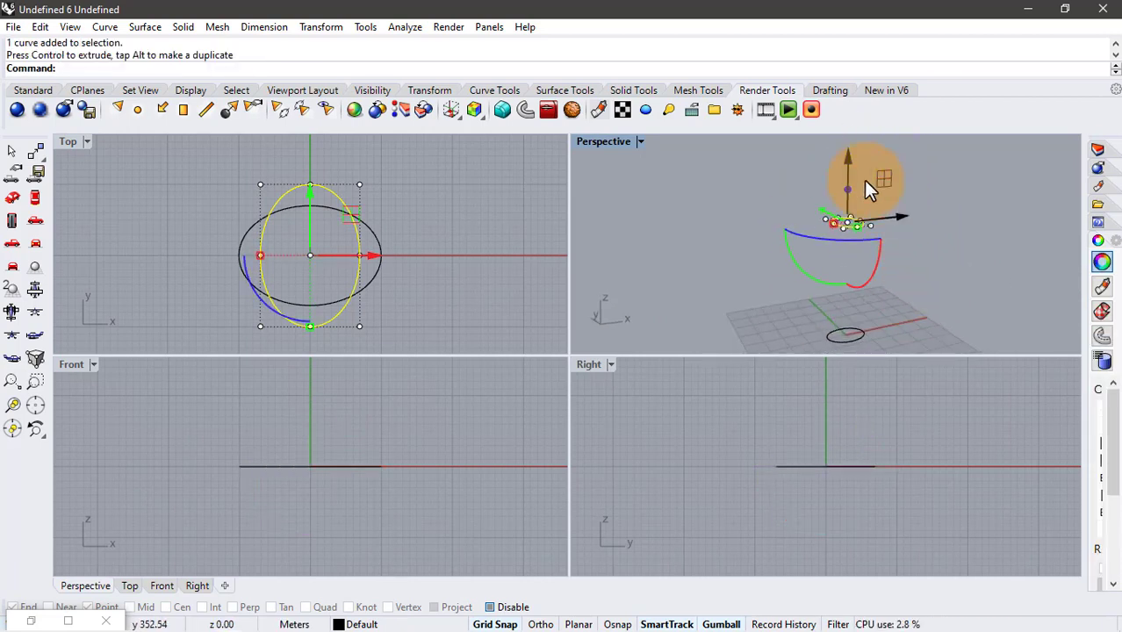
mouse_move(849, 174)
mouse_down()
mouse_move(859, 145)
mouse_move(850, 167)
mouse_up()
click(919, 245)
Maximize the Perspective viewport and launch Grasshopper.
right_drag(856, 245, 772, 253)
double_click(615, 144)
right_drag(569, 250, 718, 334)
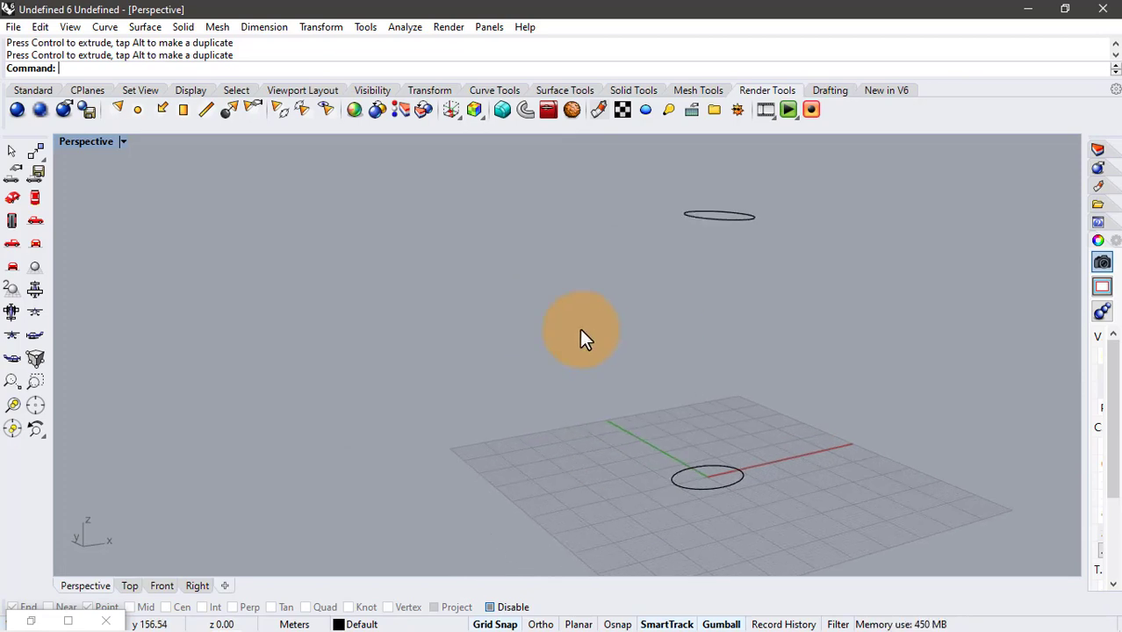
text(Grasshopper)
key(Return)
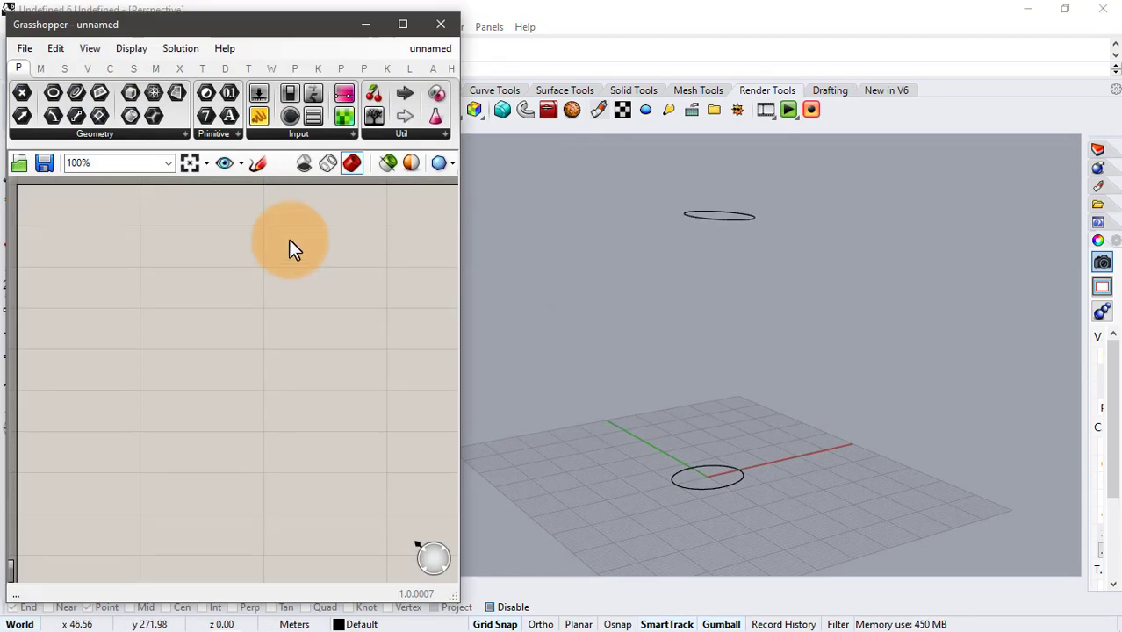
Add a Curve parameter to the Grasshopper canvas and reference both the upper and the lower ellipse in it.
double_click(119, 249)
text(crv)
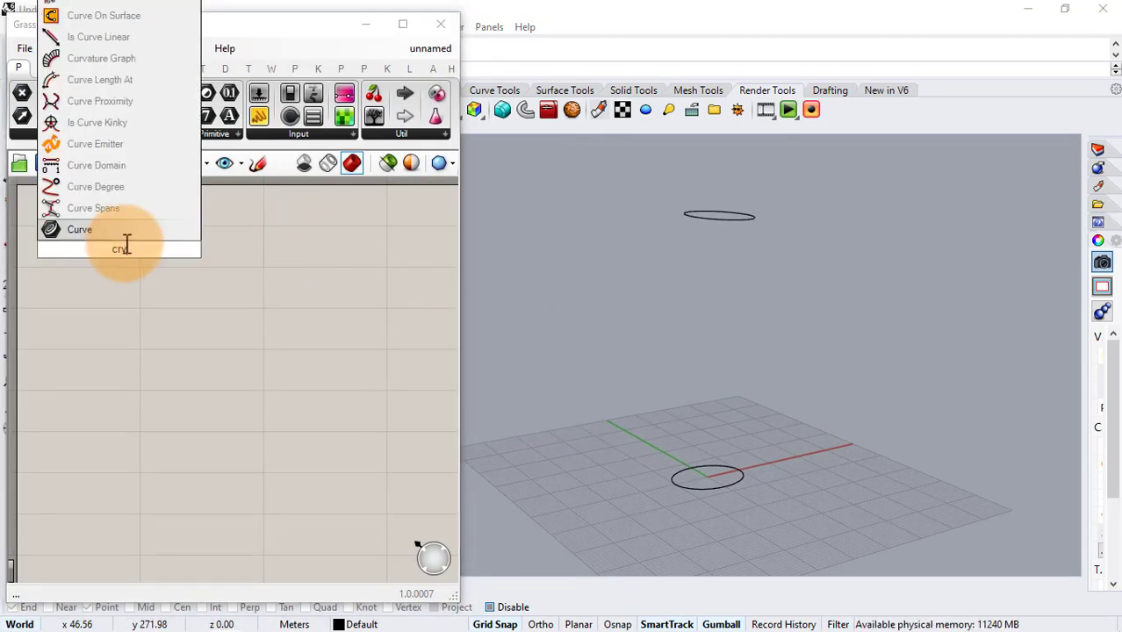
click(122, 236)
right_click(117, 246)
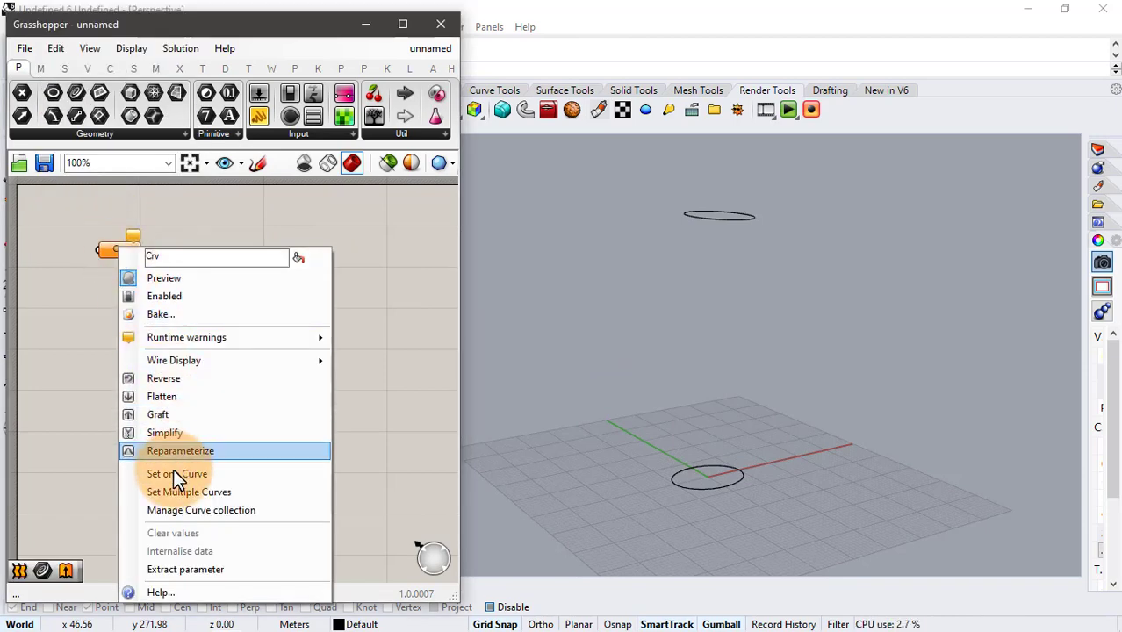
click(188, 492)
click(718, 217)
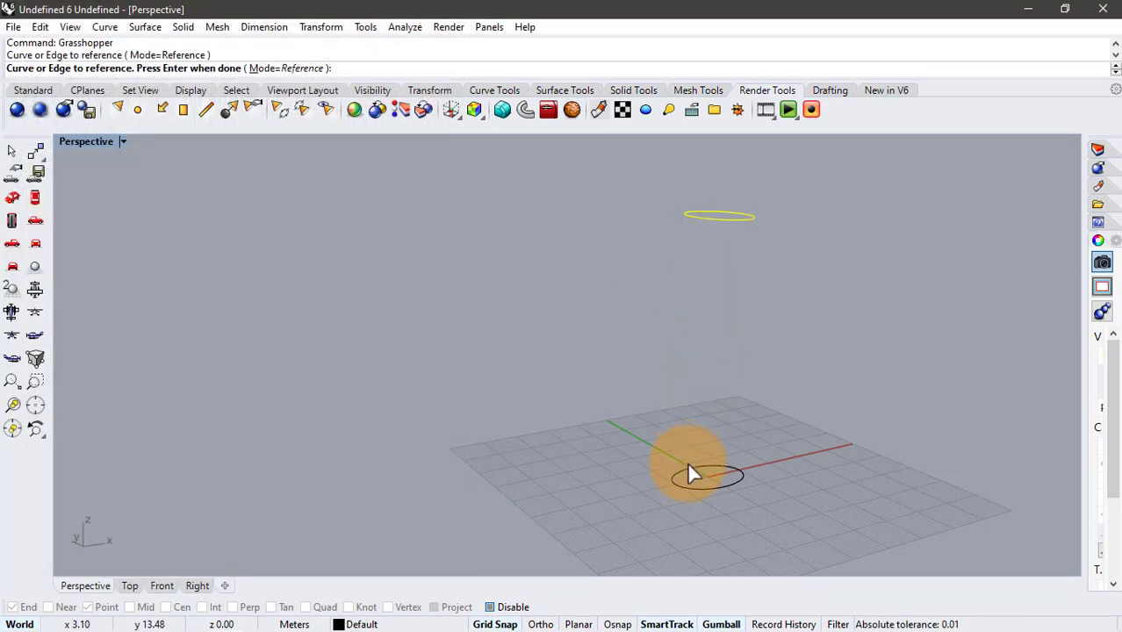
key(Return)
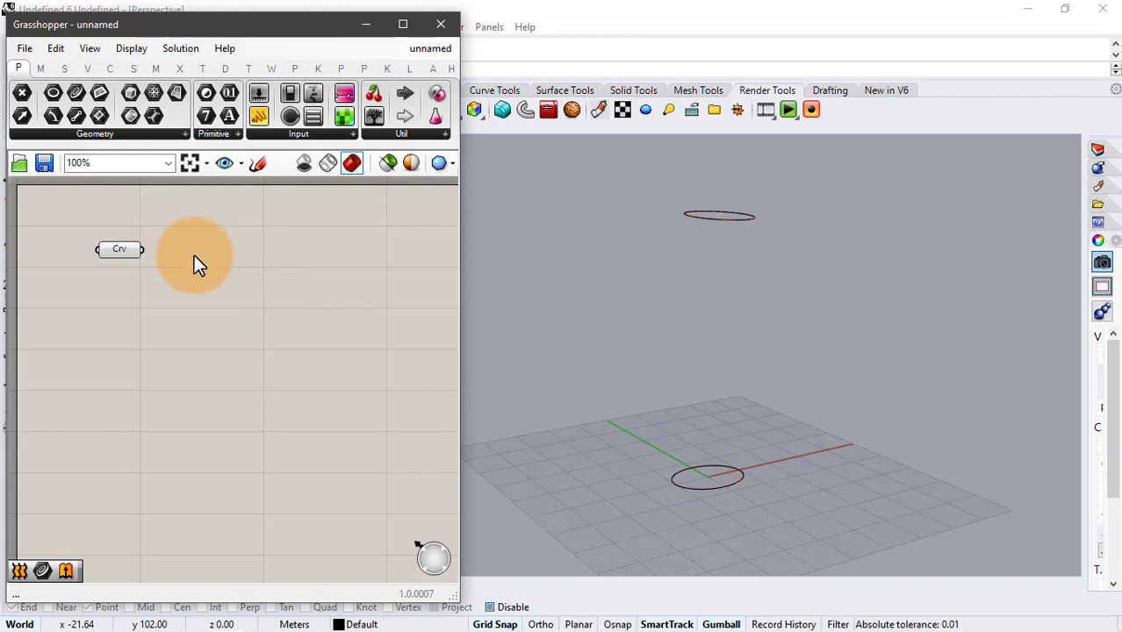
Add a Loft component and feed the Curve parameter into its curves input.
double_click(194, 255)
text(loft)
key(Return)
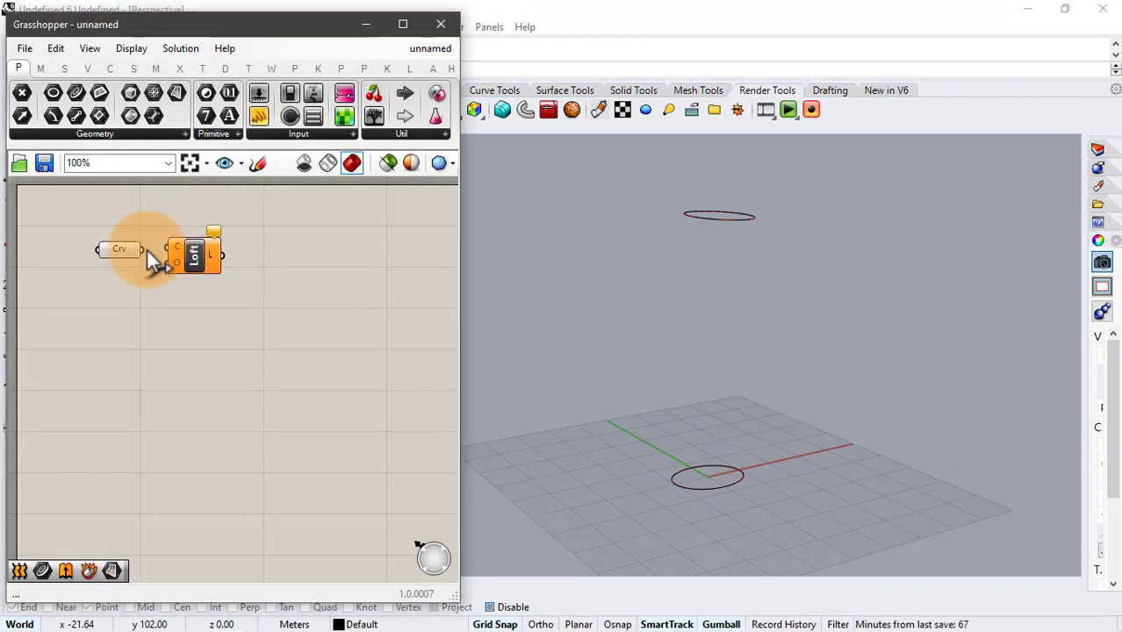
drag(144, 251, 195, 255)
click(159, 279)
Examine the lofted surface between the two ellipses from above and from the side.
right_drag(724, 246, 722, 338)
click(441, 164)
click(462, 238)
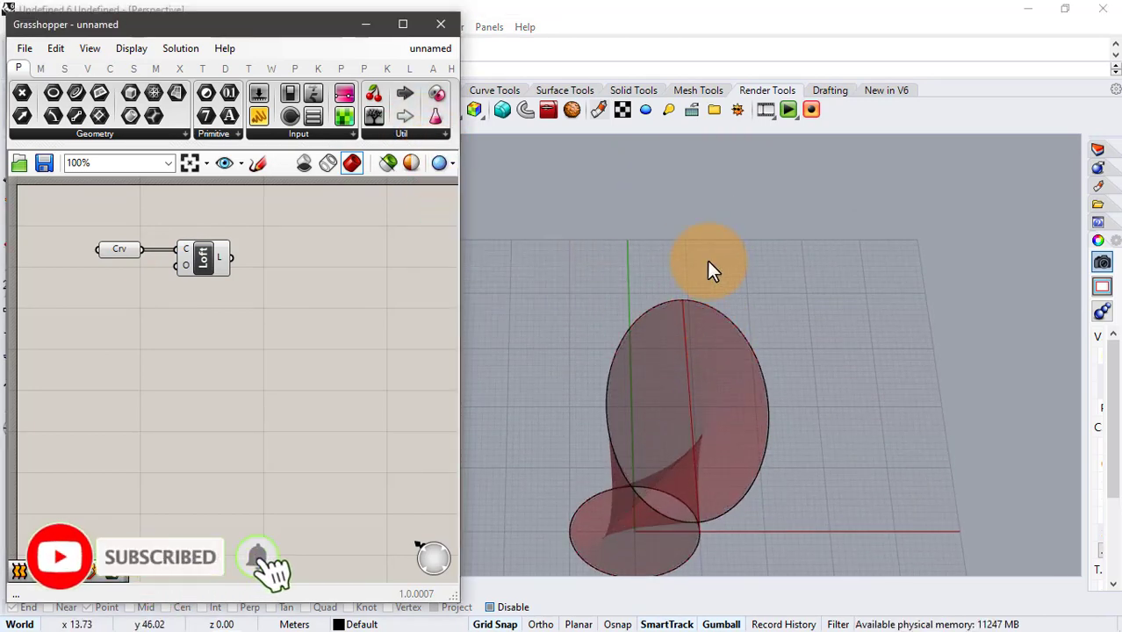
right_drag(709, 262, 739, 251)
scroll(722, 206, down, 5)
click(719, 220)
scroll(723, 203, up, 5)
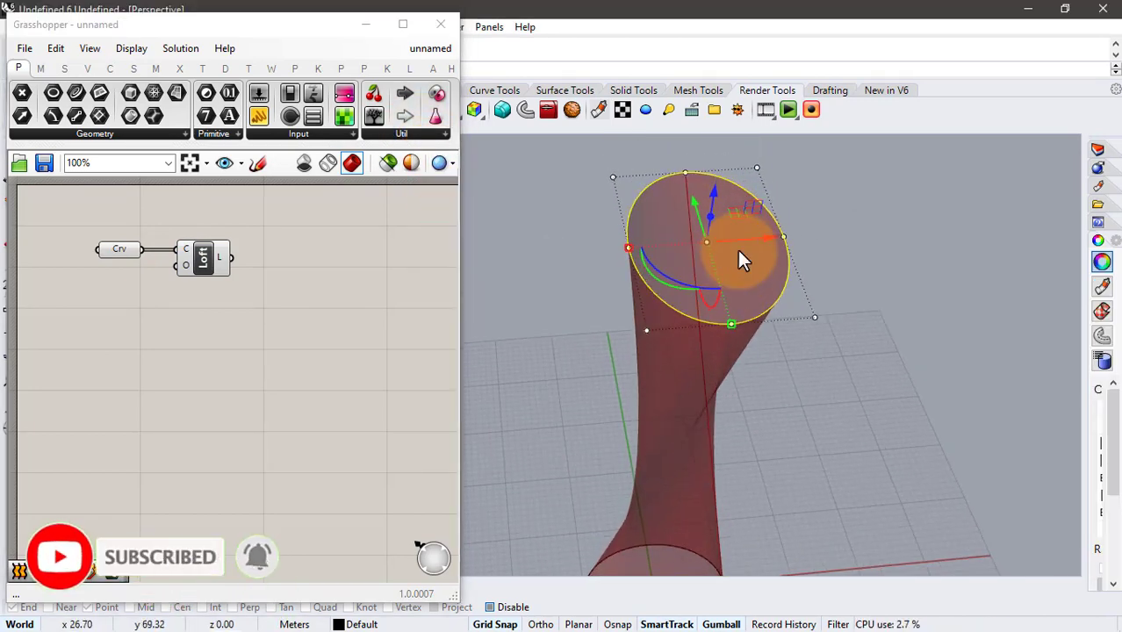
mouse_move(686, 277)
right_down()
mouse_move(676, 353)
mouse_move(655, 353)
mouse_move(729, 290)
mouse_move(752, 186)
mouse_move(714, 173)
mouse_move(726, 213)
mouse_move(692, 283)
right_up()
scroll(738, 197, down, 6)
scroll(726, 204, up, 7)
scroll(726, 213, down, 3)
Cap the loft's open ends with a Cap Holes component and turn off the preview of the Curve and Loft components.
double_click(280, 264)
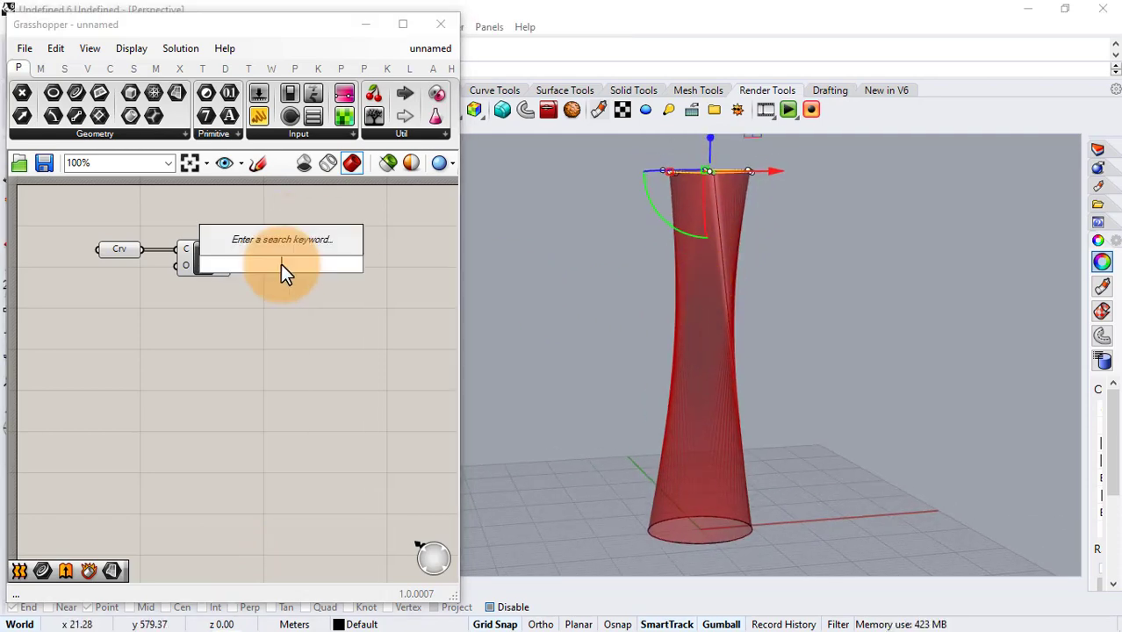
text(ca)
click(286, 244)
drag(252, 262, 122, 300)
middle_click(248, 340)
click(302, 289)
click(317, 313)
Inspect the capped column's top and base from several angles and highlight the Cap component's geometry.
right_drag(692, 263, 686, 327)
click(584, 269)
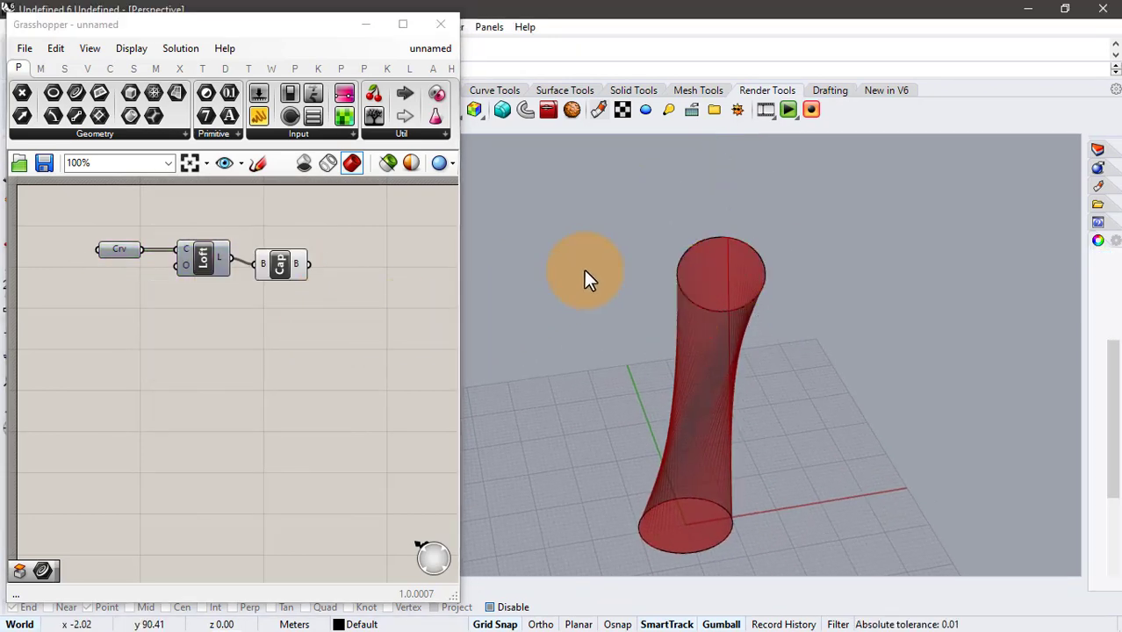
scroll(701, 277, down, 4)
right_drag(703, 274, 705, 235)
scroll(670, 348, up, 5)
right_drag(669, 346, 679, 325)
scroll(715, 445, up, 3)
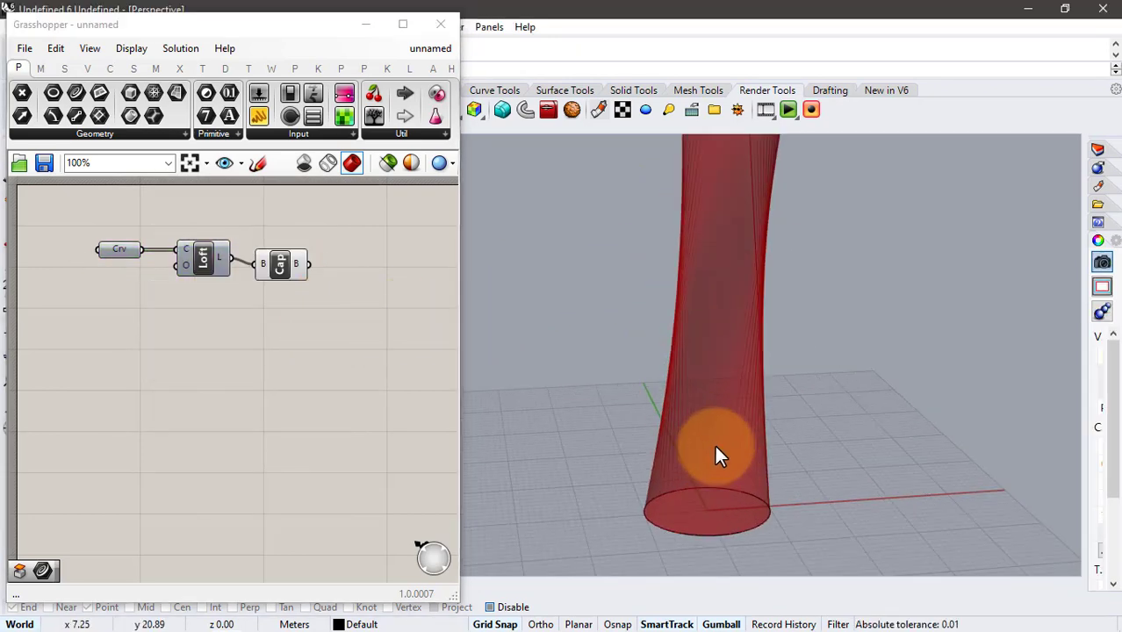
right_drag(269, 314, 212, 272)
click(222, 263)
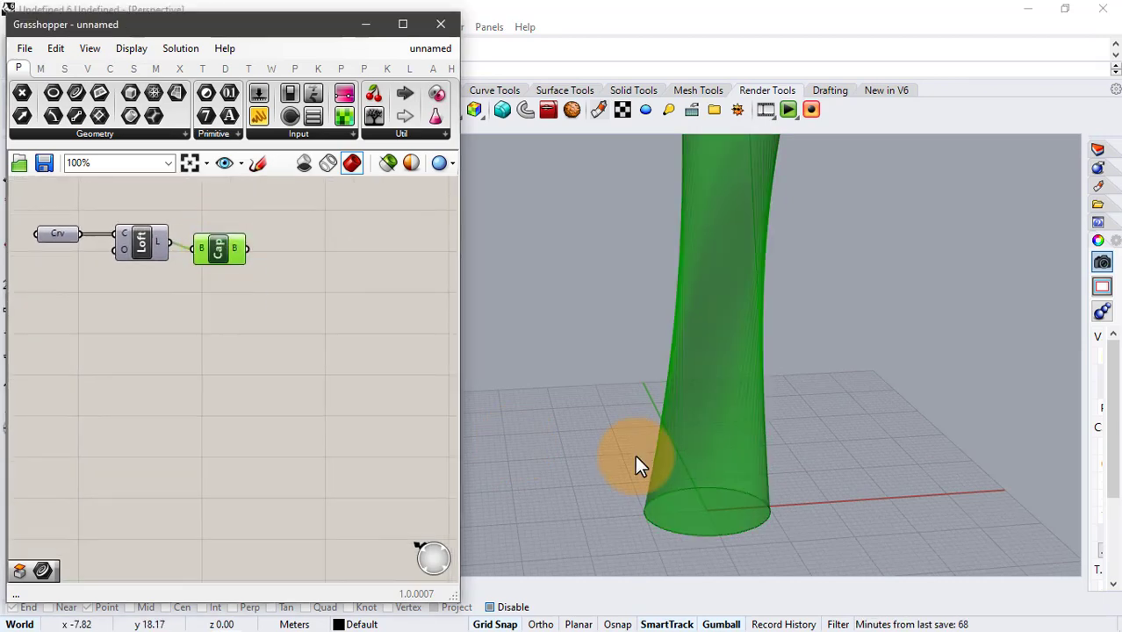
scroll(635, 455, down, 4)
scroll(660, 414, up, 2)
click(285, 285)
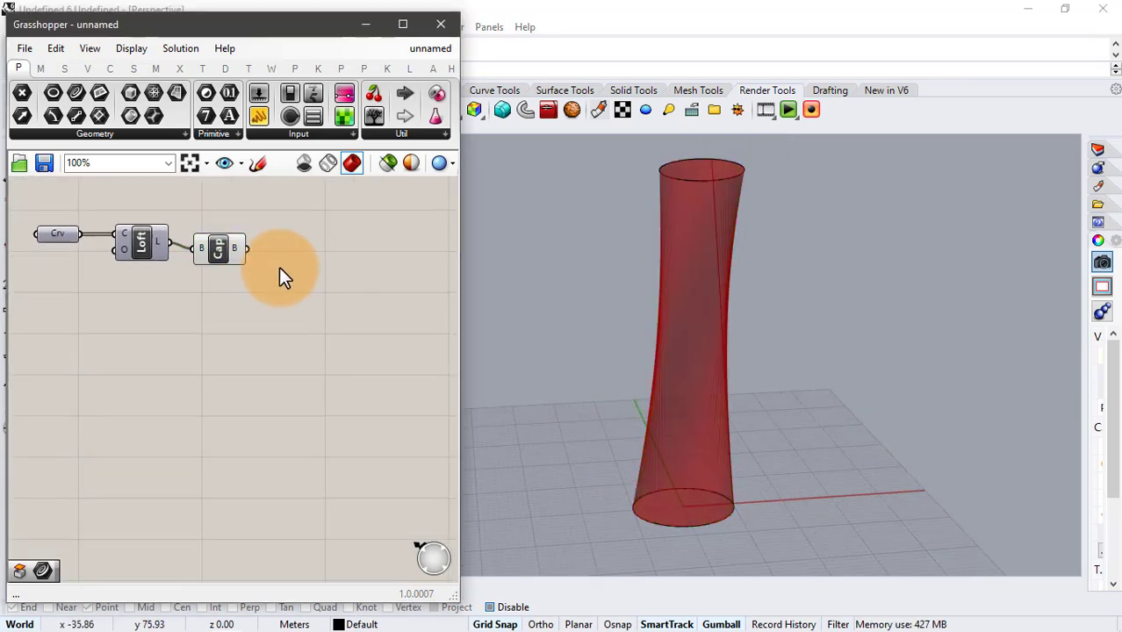
Store the capped solid in a new Brep parameter and turn off the preview of the components feeding it.
double_click(280, 267)
text(brep)
key(Return)
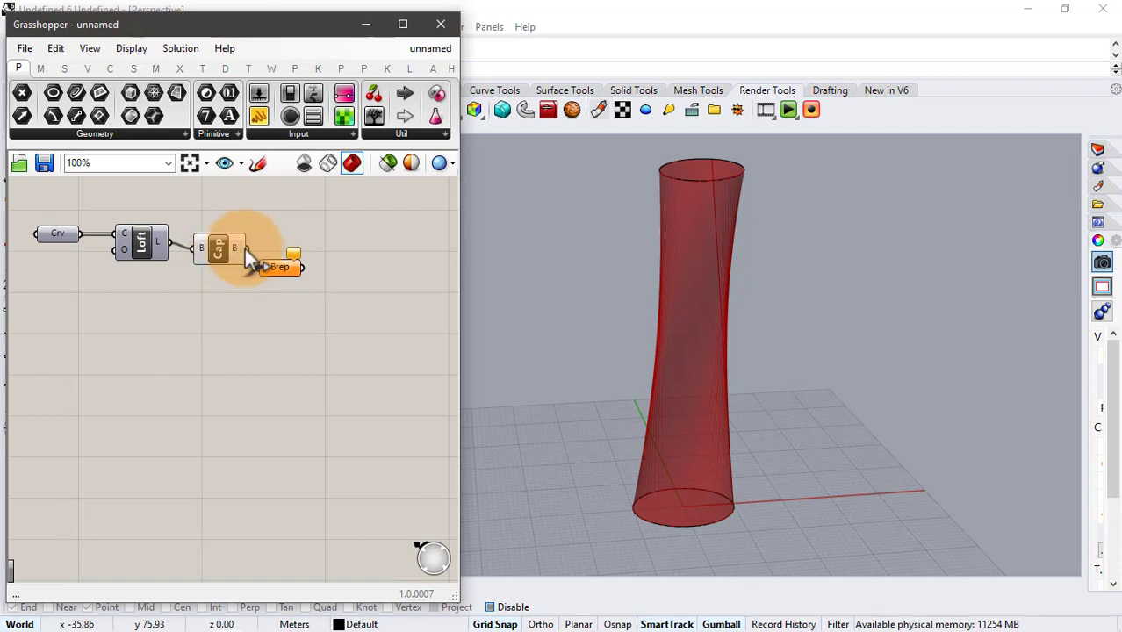
drag(245, 249, 292, 275)
drag(228, 206, 179, 279)
middle_click(196, 297)
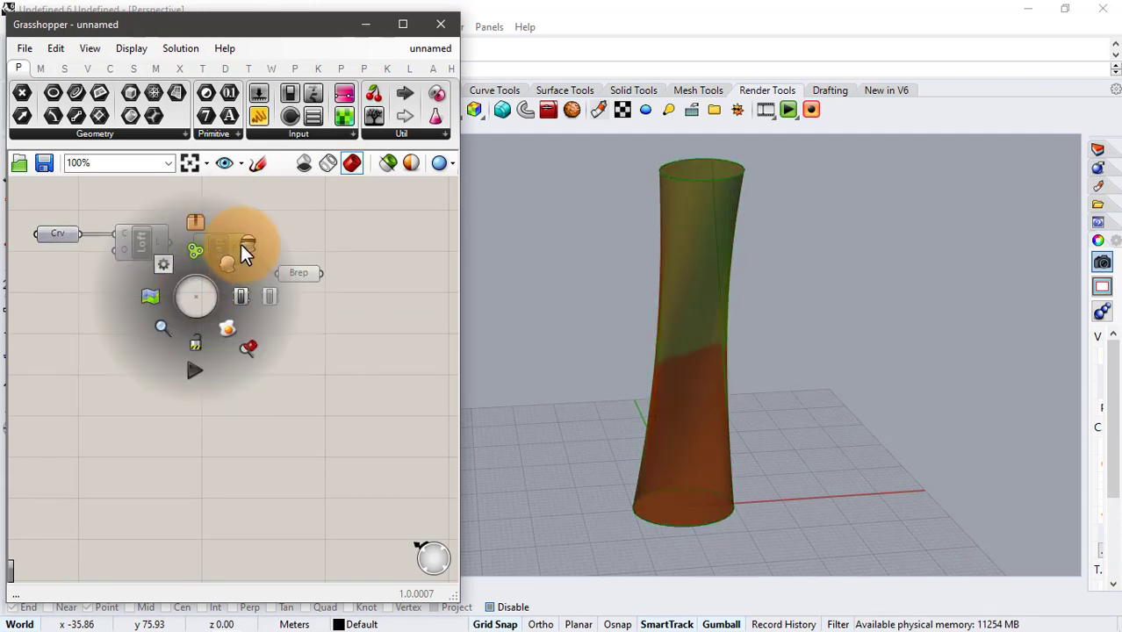
click(243, 245)
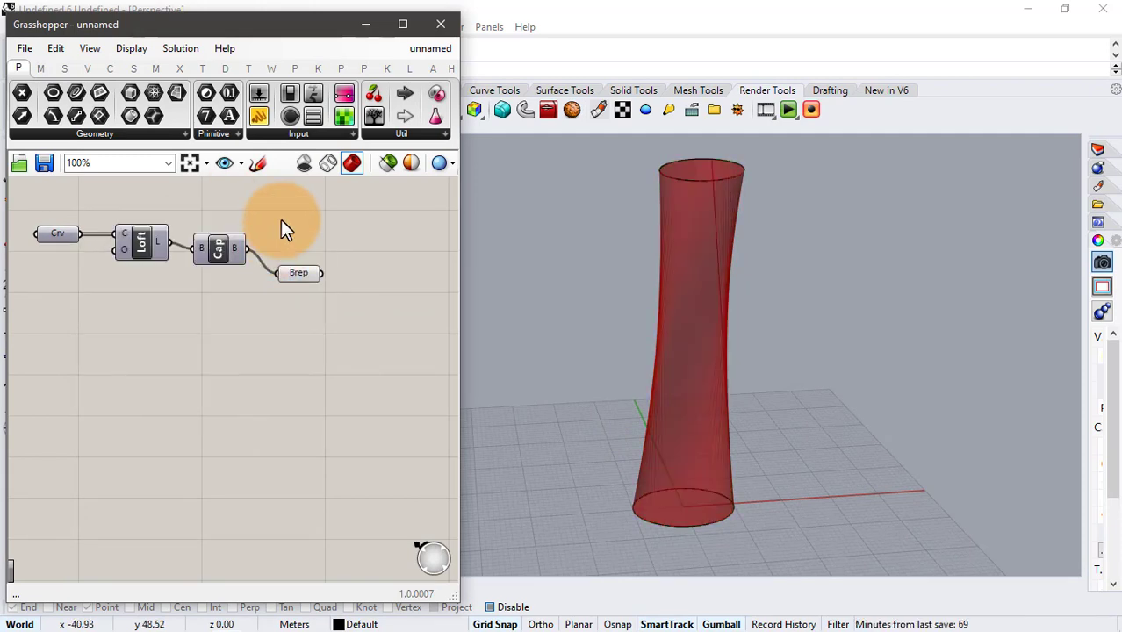
Add a Brep Environment component and feed the Brep parameter into its B input.
click(342, 70)
click(201, 141)
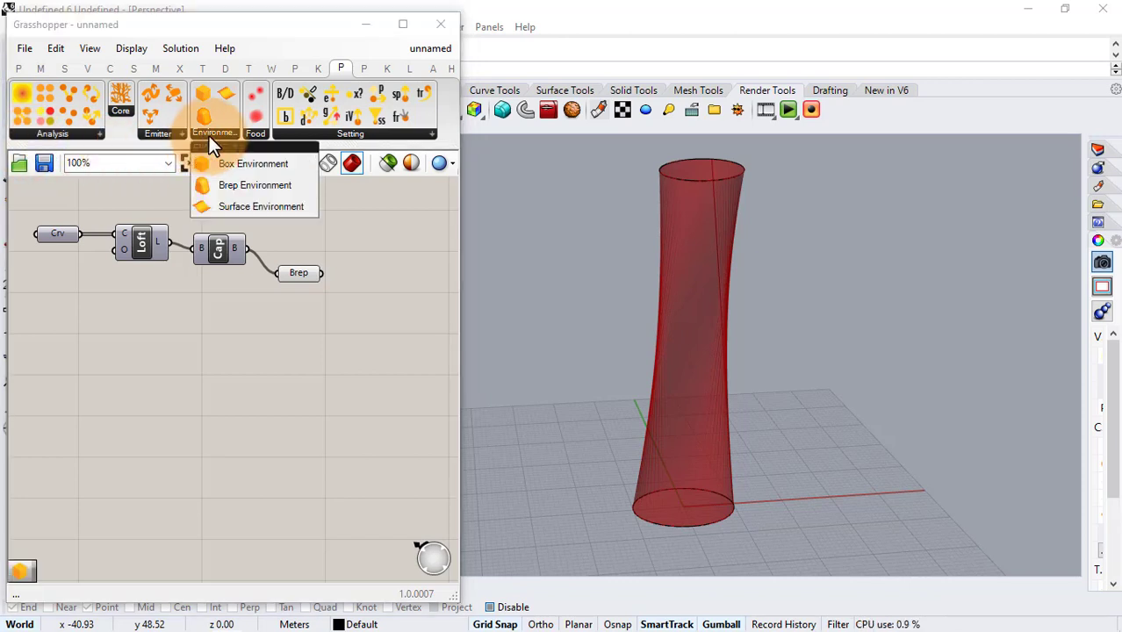
drag(250, 183, 387, 357)
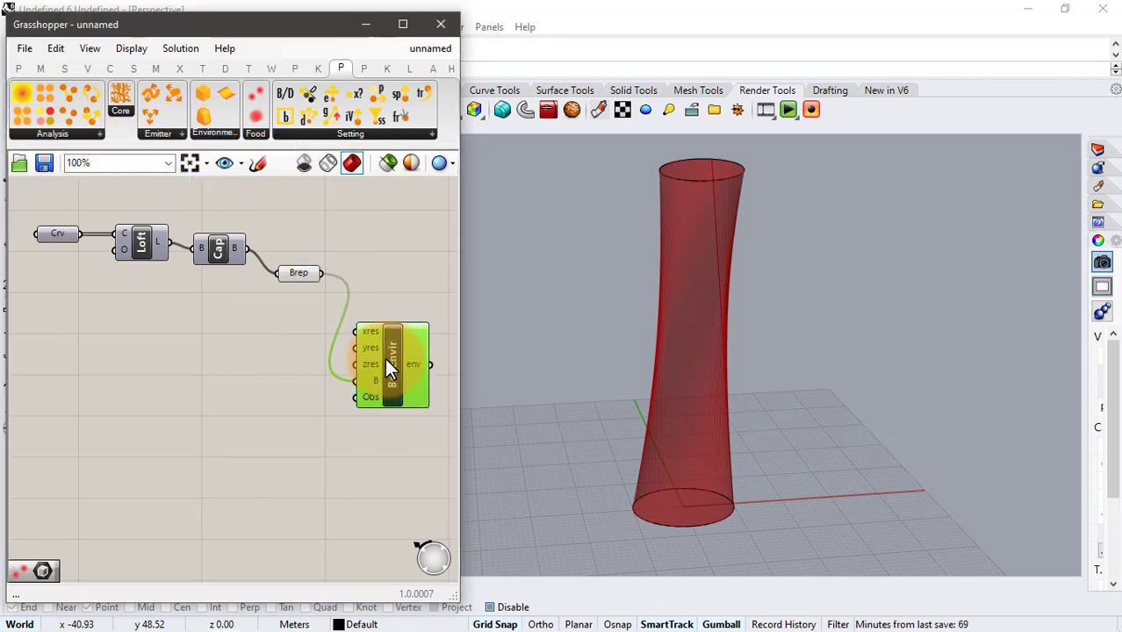
click(365, 288)
right_drag(365, 288, 359, 285)
Create a number slider from 50, feed it into the environment's xres, yres and zres inputs, and lower it to 28.
double_click(225, 331)
text(50)
key(Return)
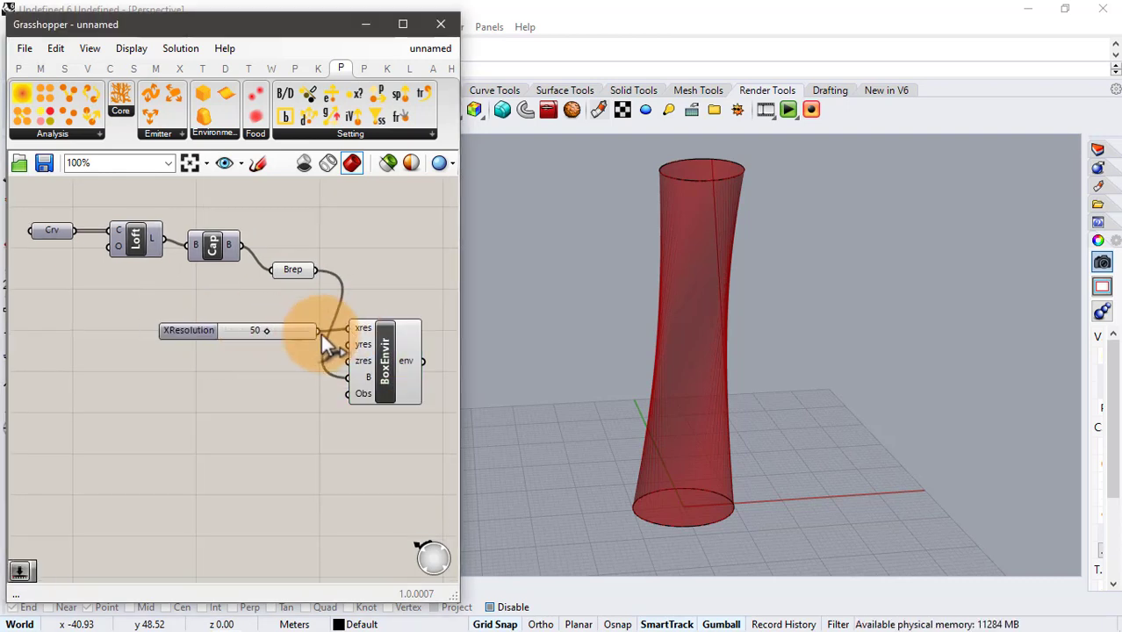
drag(281, 330, 352, 362)
click(295, 334)
drag(222, 327, 208, 348)
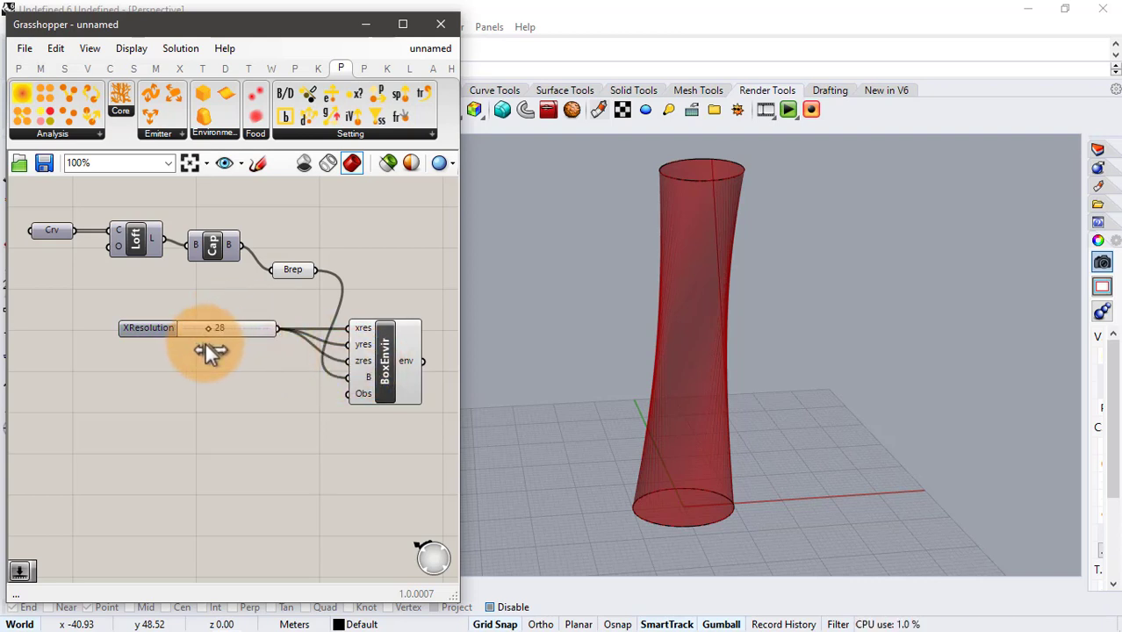
right_drag(321, 325, 220, 306)
scroll(323, 316, up, 1)
scroll(220, 306, down, 1)
click(247, 359)
Place six separate points spread inside the column's base ellipse on the ground plane.
right_drag(713, 402, 705, 407)
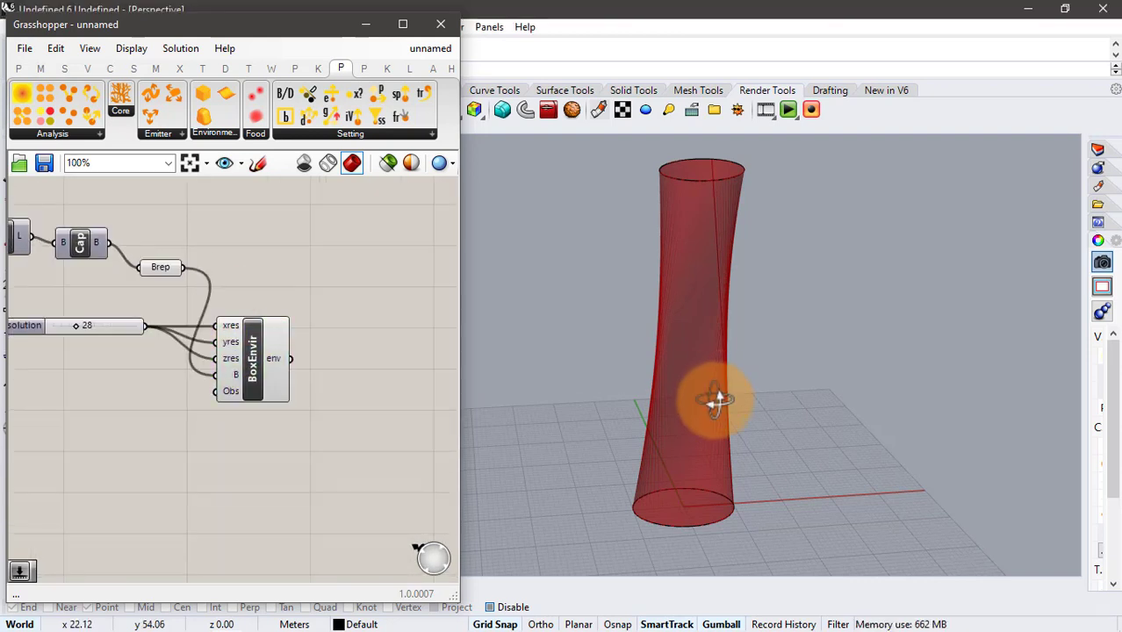
scroll(694, 501, up, 2)
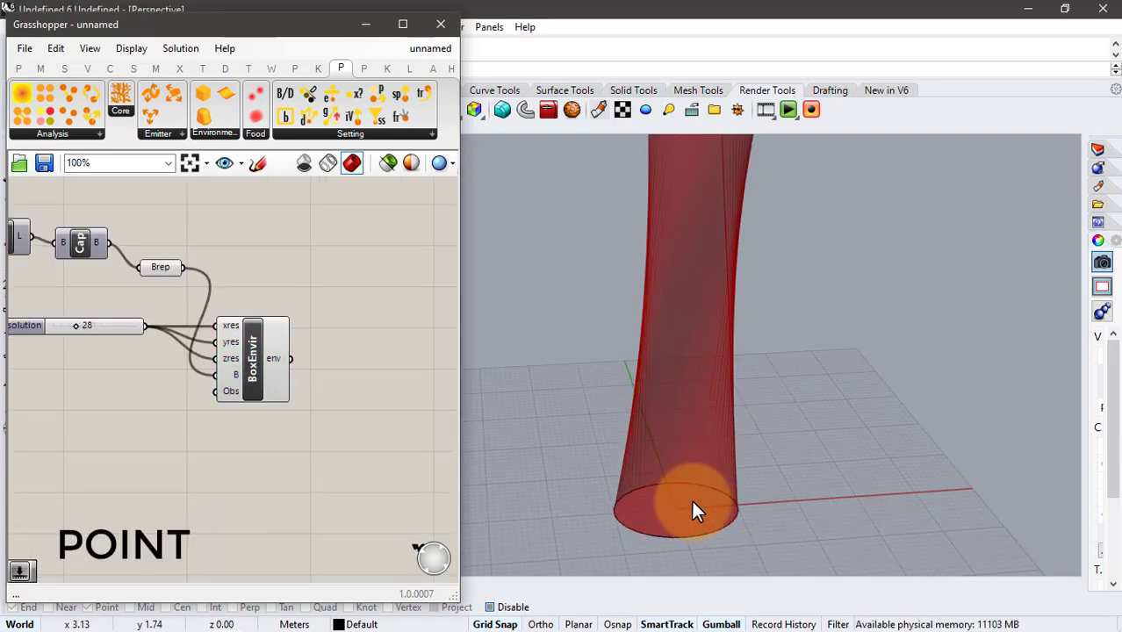
text(poi)
key(Return)
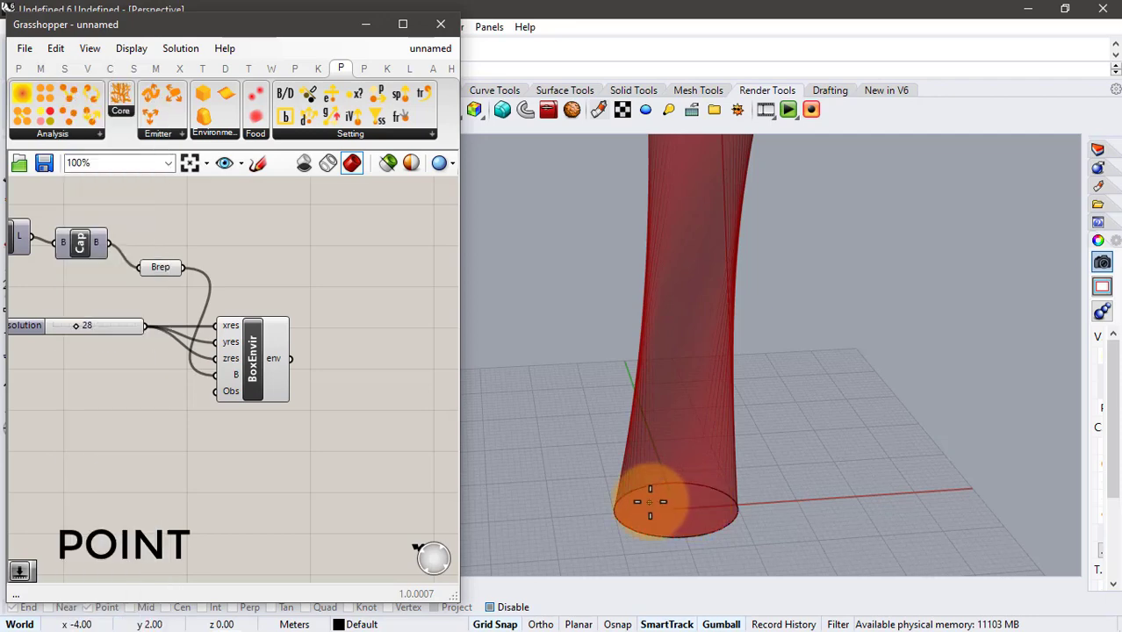
scroll(633, 496, up, 2)
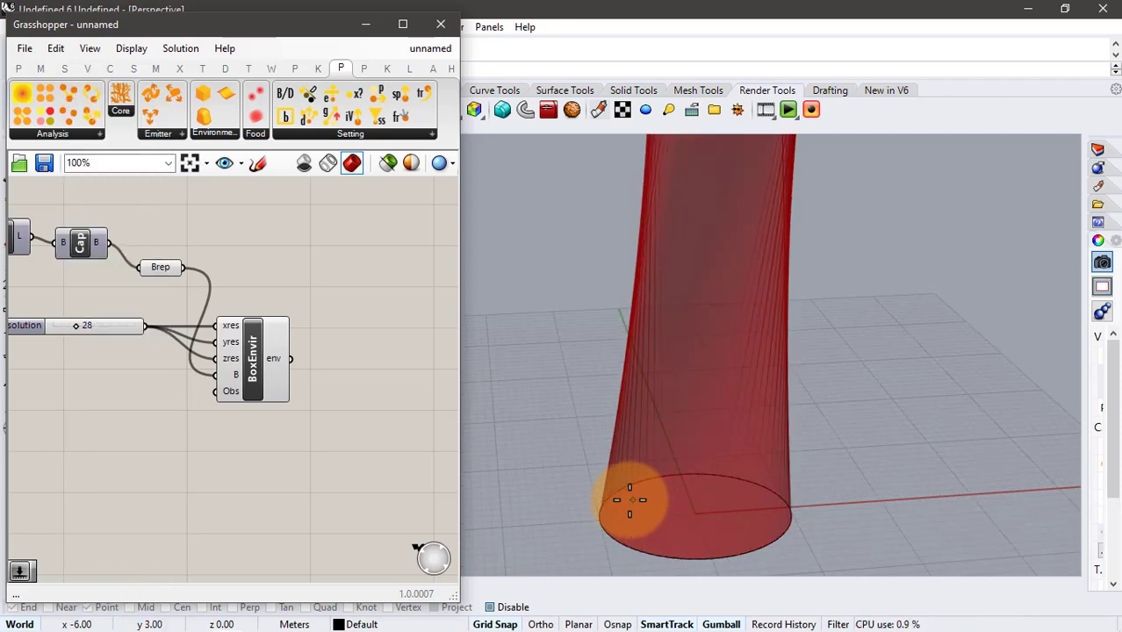
right_click(661, 489)
click(643, 532)
right_click(644, 531)
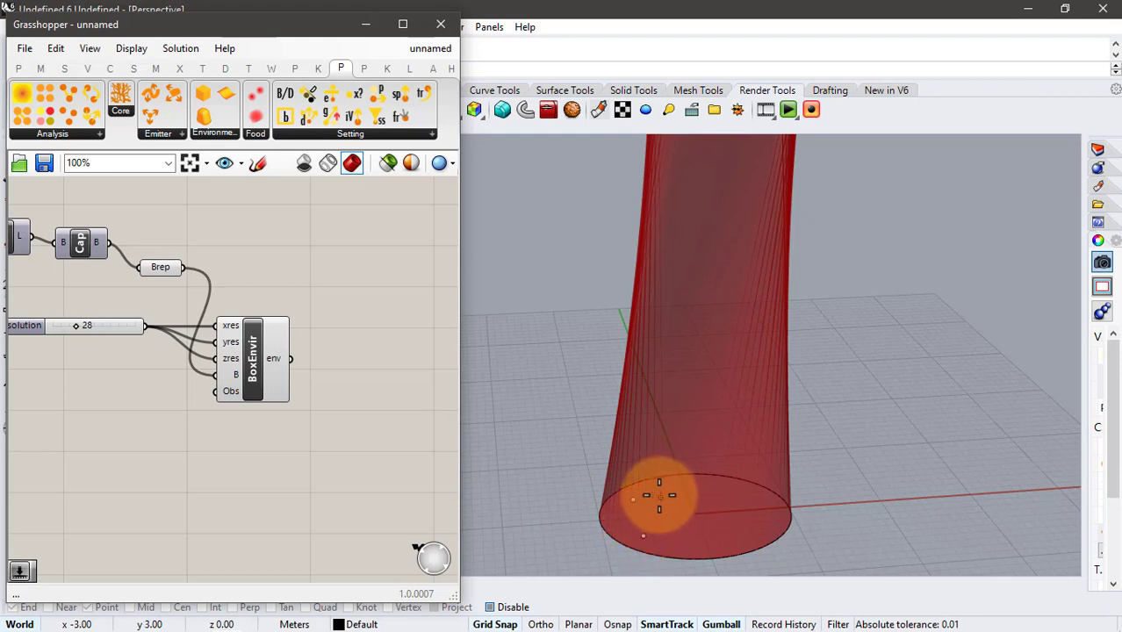
click(678, 491)
click(694, 538)
click(721, 482)
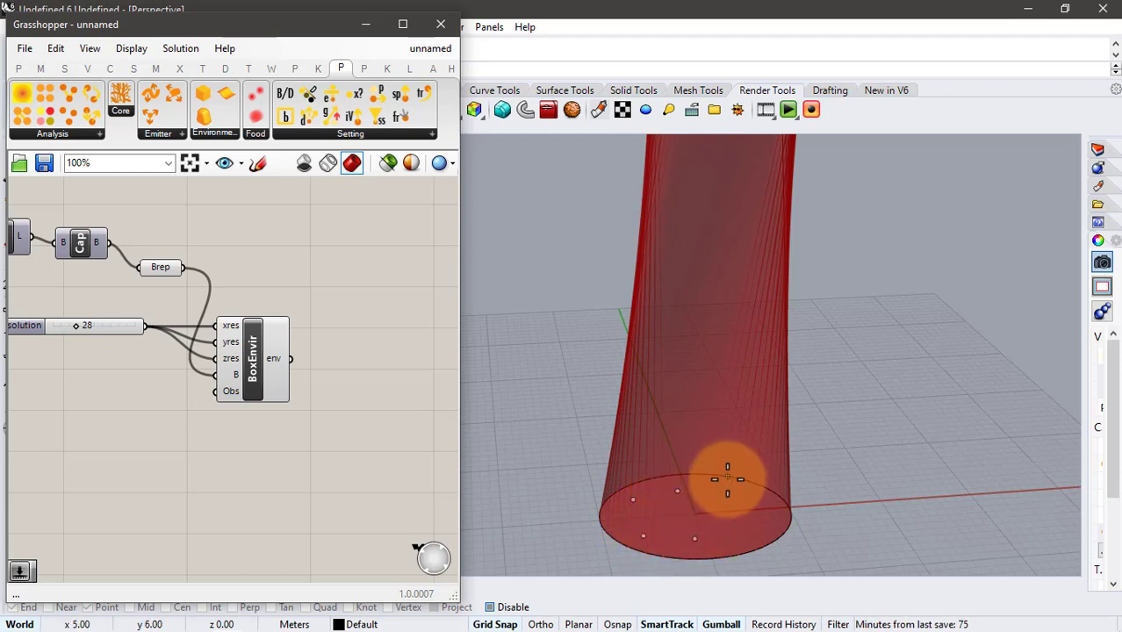
right_click(756, 523)
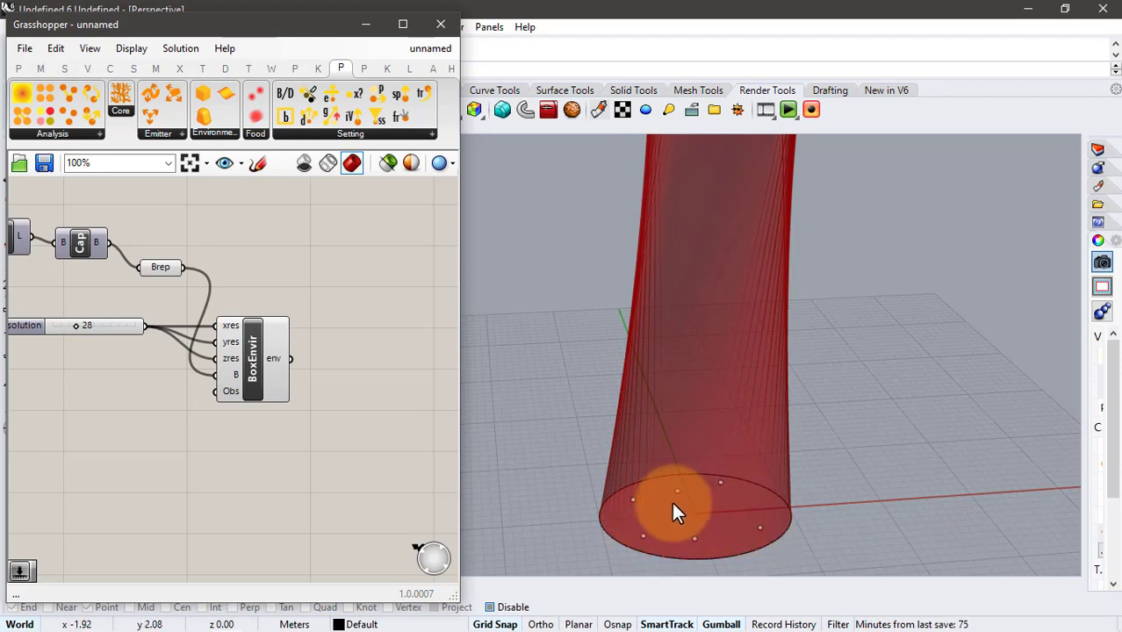
scroll(353, 446, down, 1)
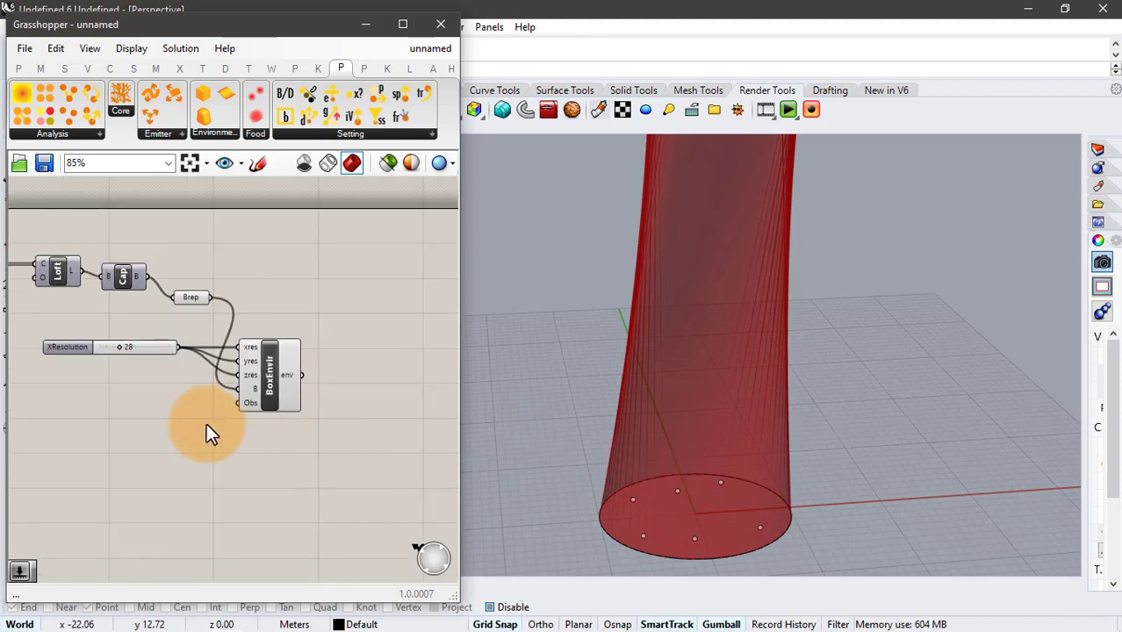
Add a Point parameter to the Grasshopper canvas below the resolution slider.
right_drag(137, 429, 178, 405)
scroll(617, 459, down, 2)
scroll(664, 483, up, 4)
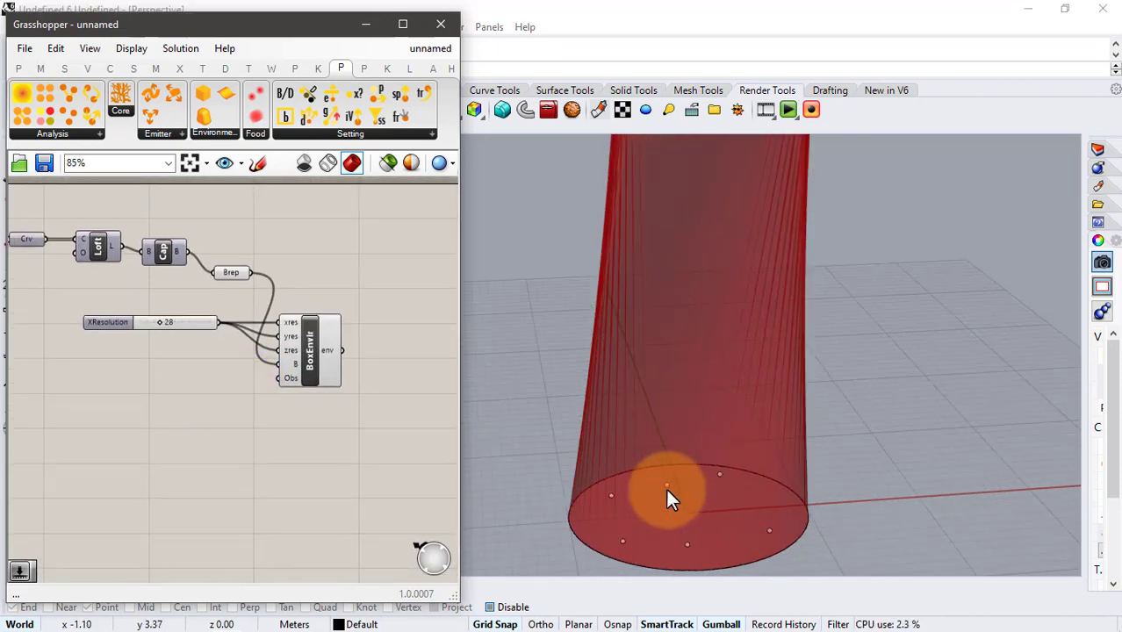
key(F4)
click(260, 426)
scroll(227, 416, down, 2)
scroll(193, 407, up, 3)
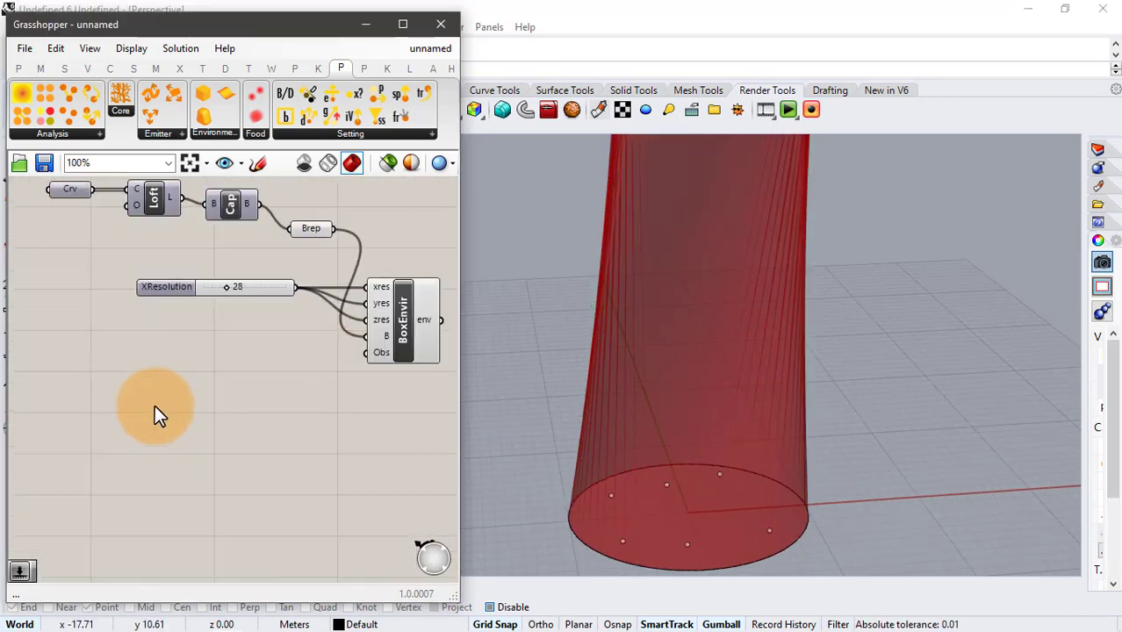
double_click(143, 405)
text(point)
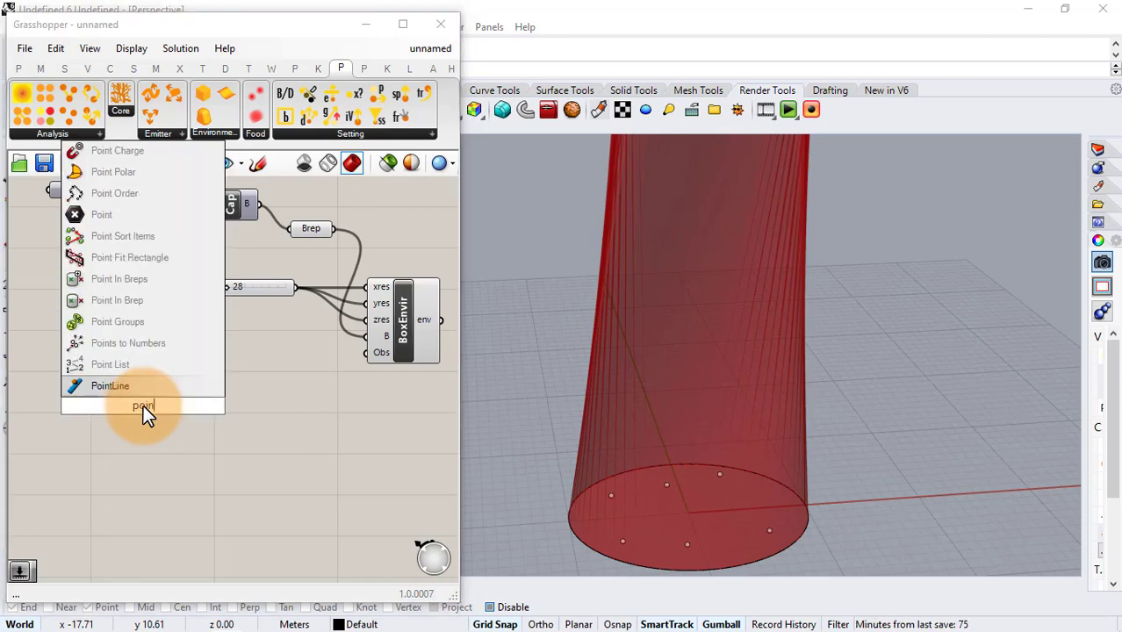
click(146, 384)
Reference the six points inside the column's base ellipse as multiple points in the Point parameter.
right_click(144, 405)
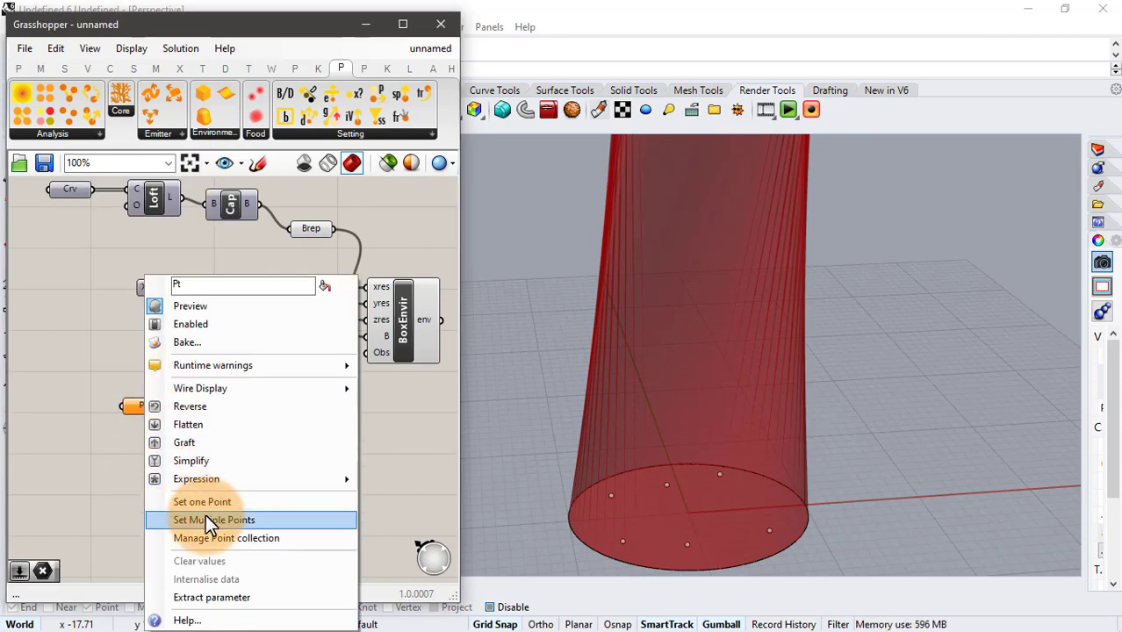
click(205, 514)
drag(495, 436, 836, 563)
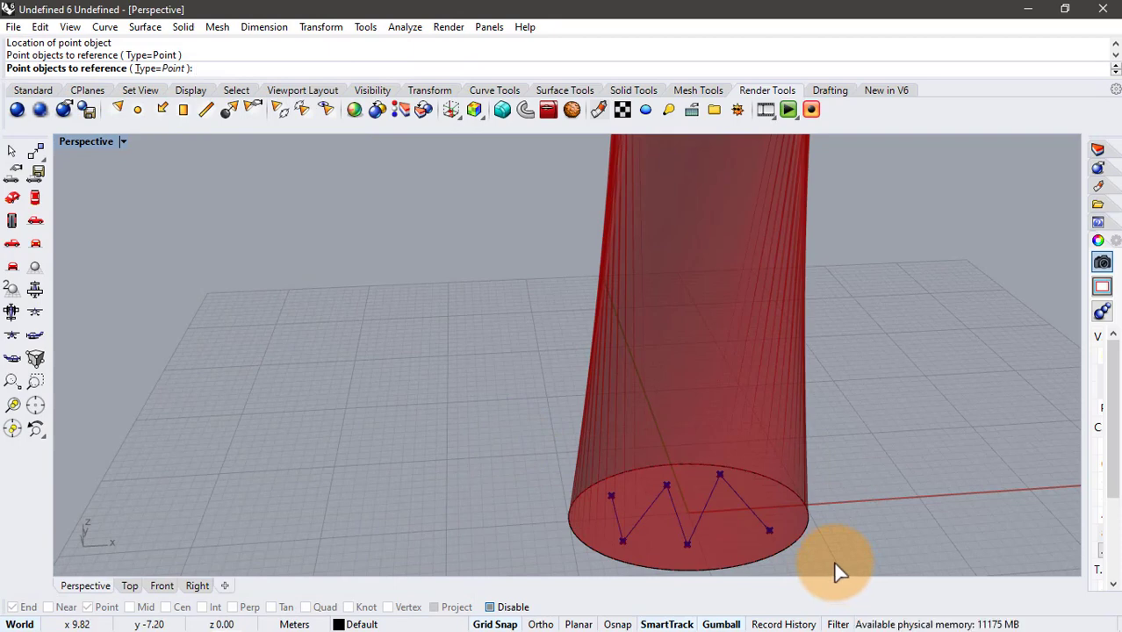
right_click(834, 563)
click(144, 400)
click(267, 403)
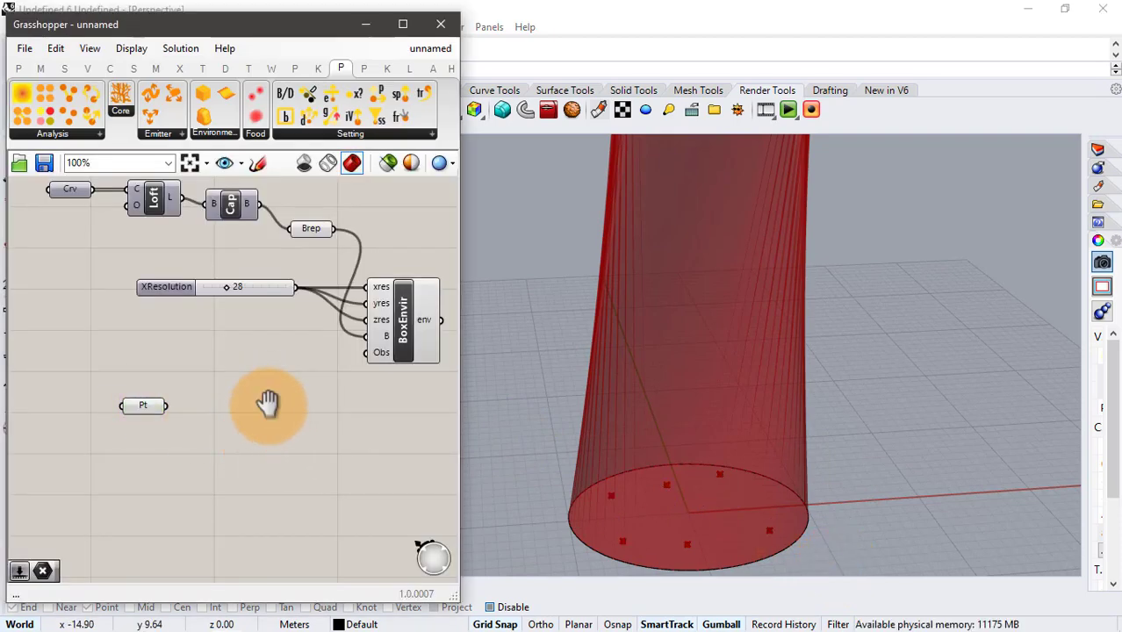
Add a Physarealm Point Emitter component and feed the Point parameter into its Pts input.
right_drag(268, 403, 221, 359)
click(218, 265)
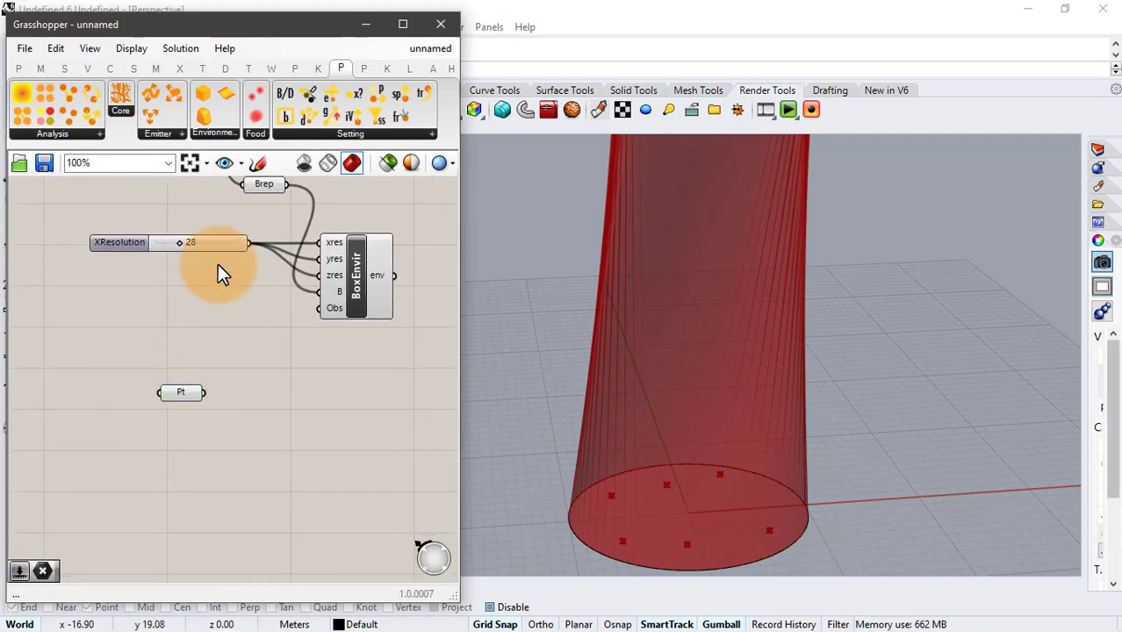
click(158, 134)
drag(175, 179, 282, 383)
drag(201, 392, 301, 390)
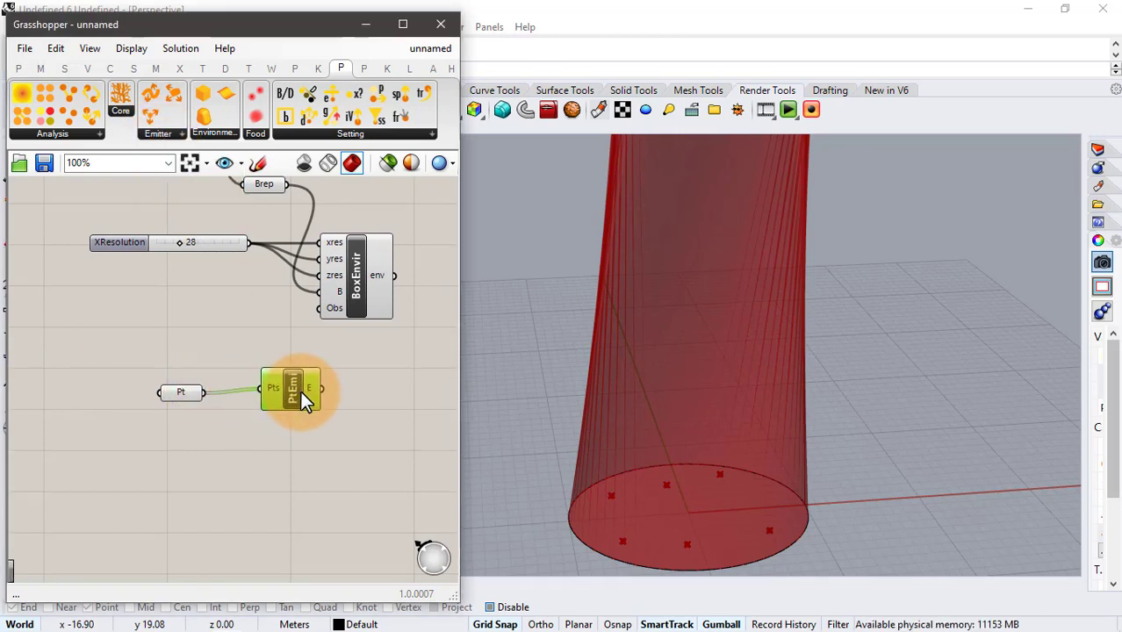
click(209, 450)
Add a second Point parameter below the first one.
double_click(194, 449)
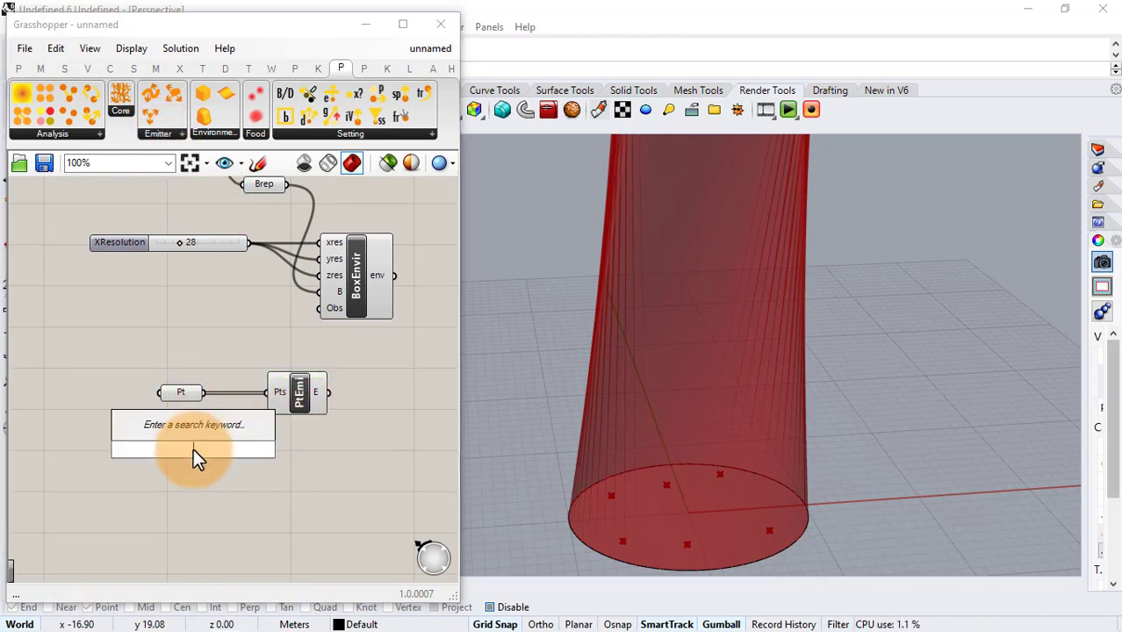
text(point)
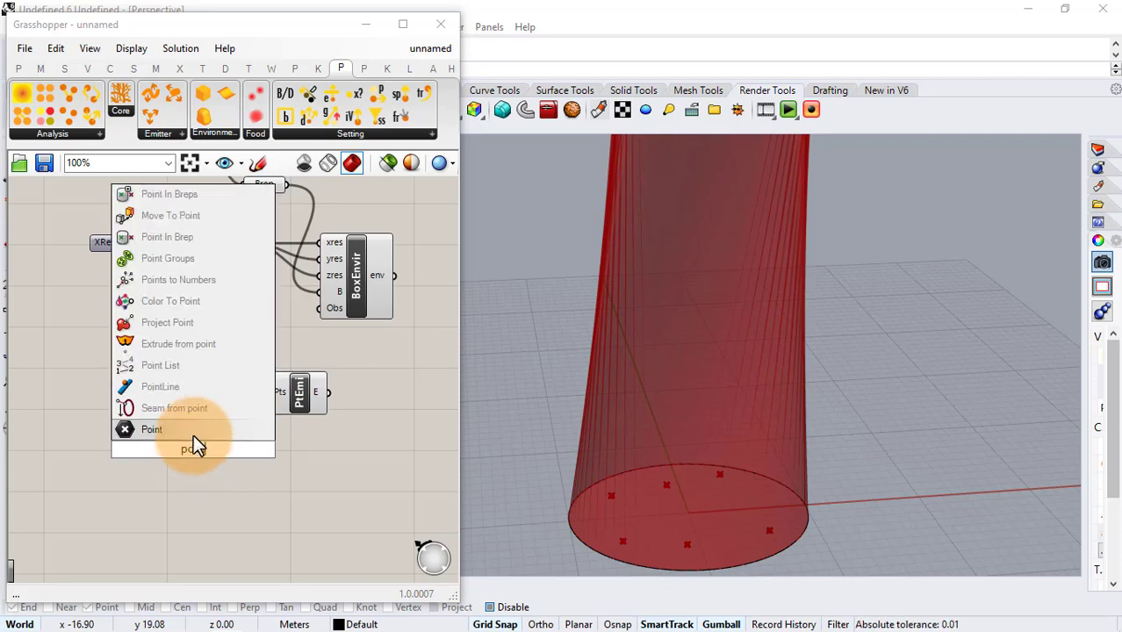
click(194, 433)
Move the six referenced base points along the X axis until they lie outside the column.
drag(535, 431, 830, 557)
scroll(678, 398, down, 4)
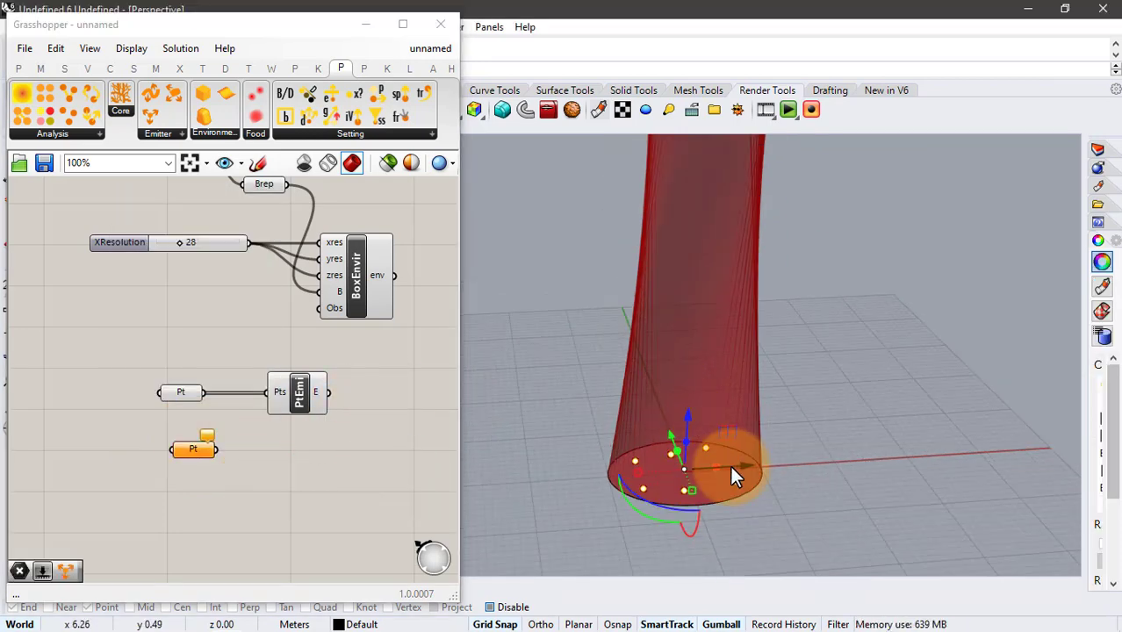
drag(732, 465, 891, 455)
click(854, 482)
scroll(707, 477, up, 2)
click(815, 357)
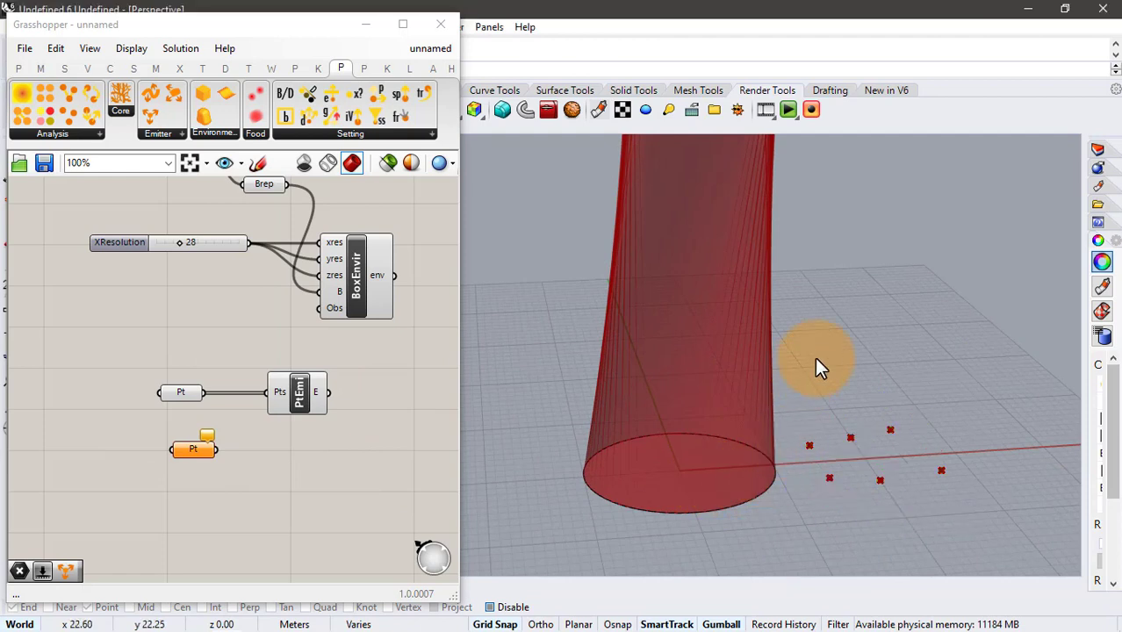
Place six new separate points spread inside the column's base ellipse on the ground plane.
scroll(683, 480, up, 2)
text(point)
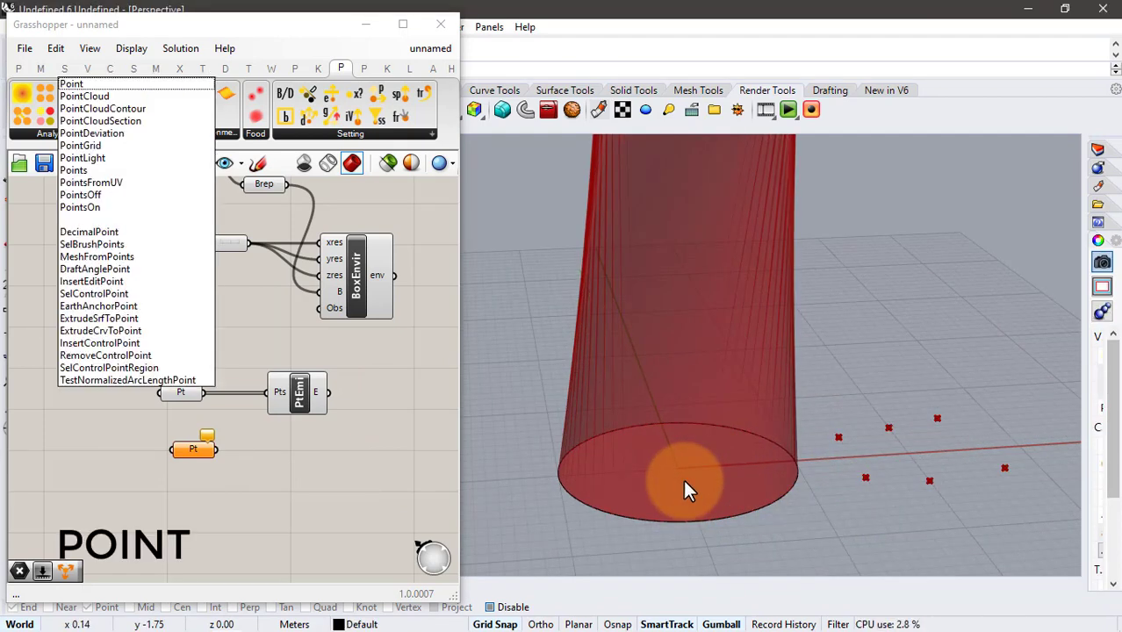
key(Return)
click(600, 452)
right_click(612, 474)
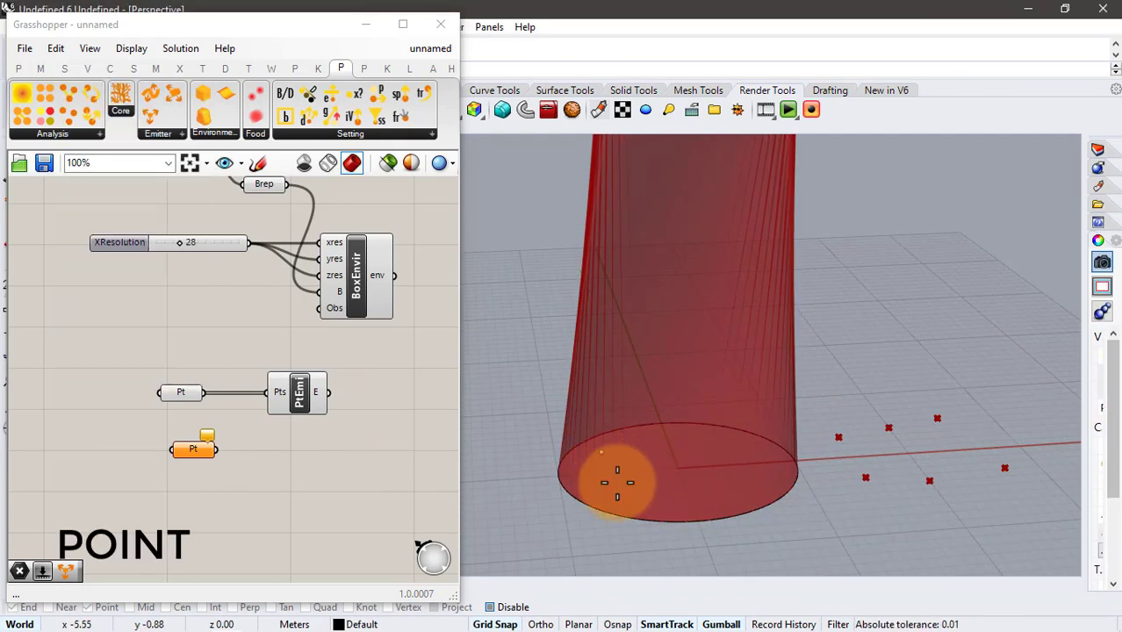
click(641, 493)
right_click(654, 465)
click(666, 439)
right_click(685, 461)
click(722, 487)
right_click(739, 446)
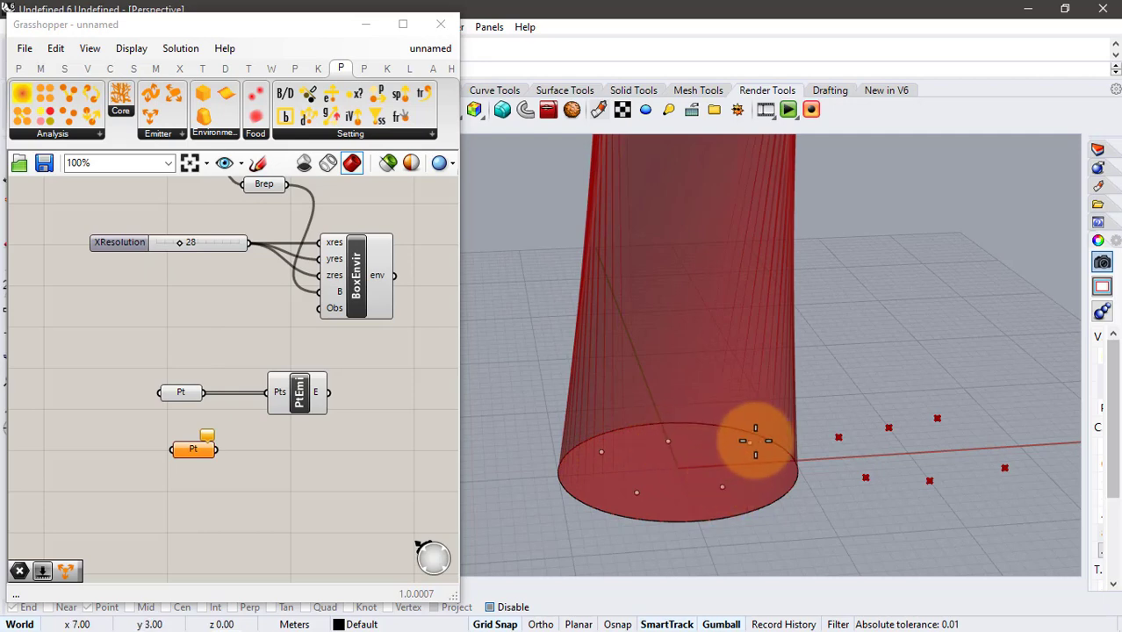
click(750, 442)
right_click(769, 461)
click(778, 477)
right_click(720, 463)
key(Escape)
Select the six new points and raise them vertically about 8 m inside the column.
drag(511, 404, 823, 525)
scroll(746, 500, down, 2)
scroll(589, 456, up, 4)
click(611, 398)
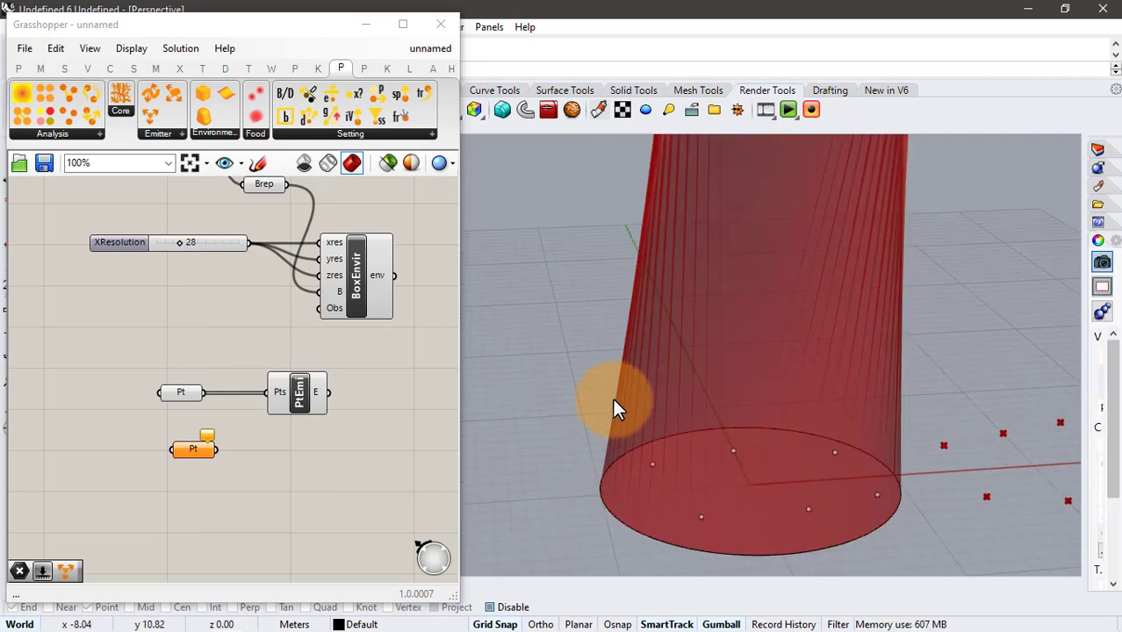
drag(617, 395, 908, 565)
scroll(765, 485, down, 4)
drag(771, 431, 773, 360)
right_drag(804, 486, 817, 439)
scroll(818, 440, up, 4)
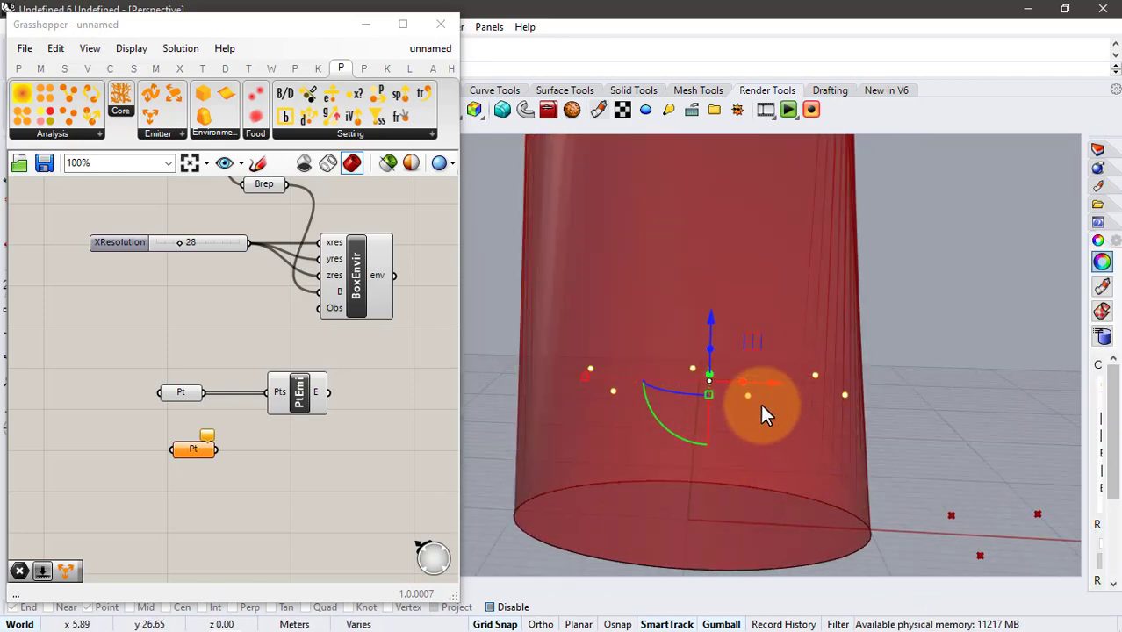
click(876, 373)
Turn off the previews of the Brep parameter and the environment component, and switch the Brep parameter's preview back on.
scroll(249, 298, down, 2)
right_drag(241, 266, 241, 305)
drag(338, 218, 178, 341)
middle_click(178, 336)
click(229, 283)
click(363, 306)
scroll(706, 396, down, 2)
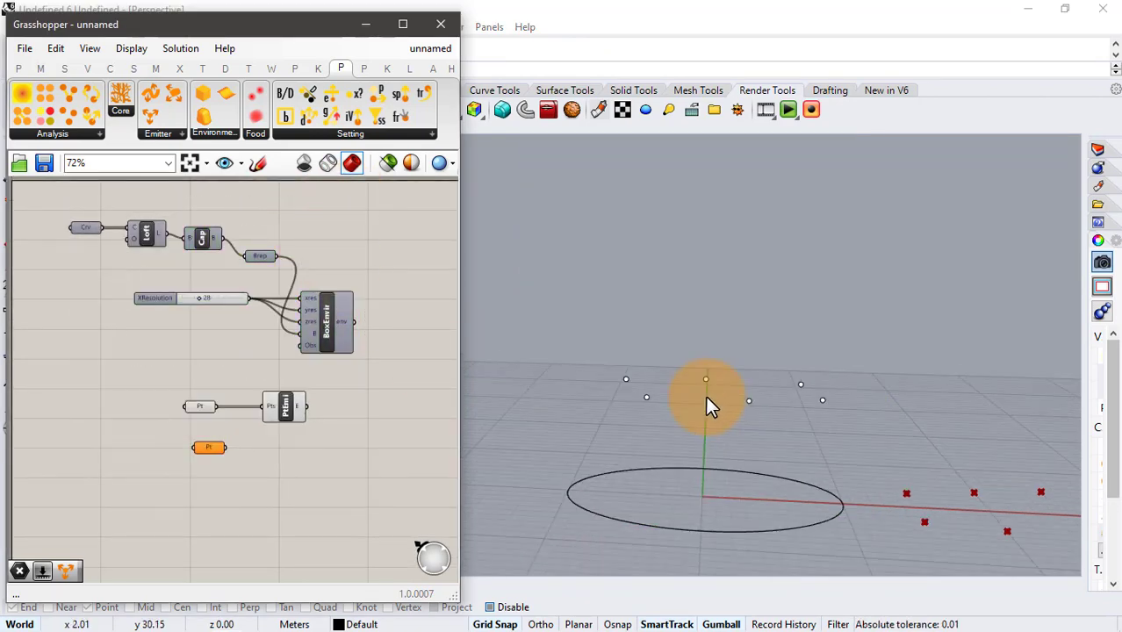
click(253, 254)
middle_click(253, 254)
click(276, 223)
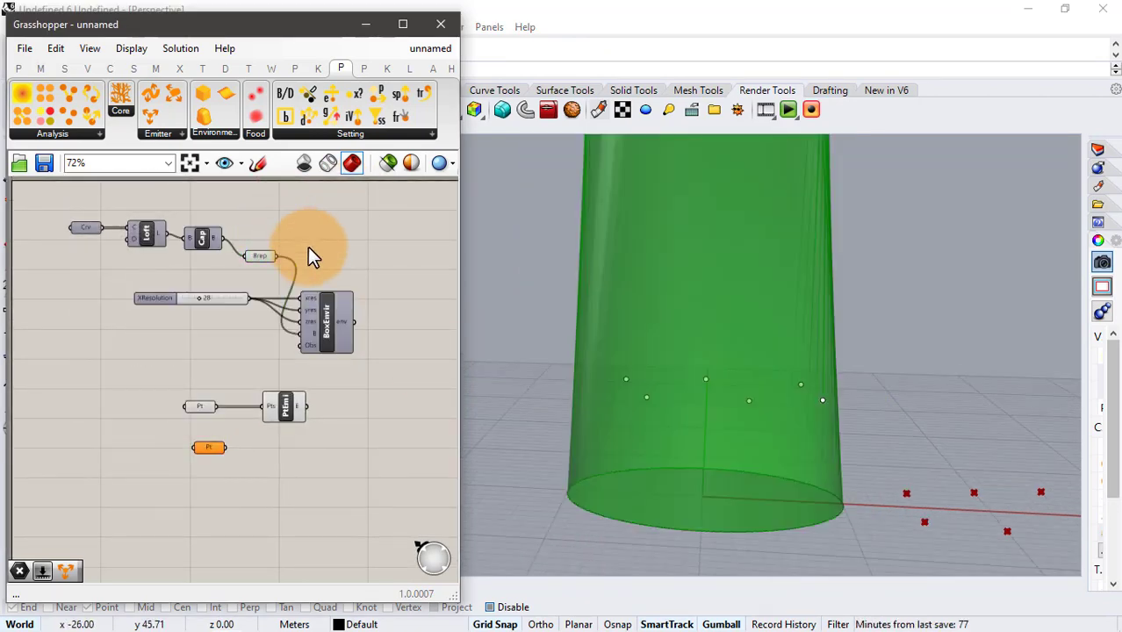
click(307, 247)
Lower the front point and the rightmost point of the raised set, taking the rightmost one down 3 m to z 5.
right_drag(705, 417, 828, 409)
scroll(828, 409, up, 2)
click(785, 392)
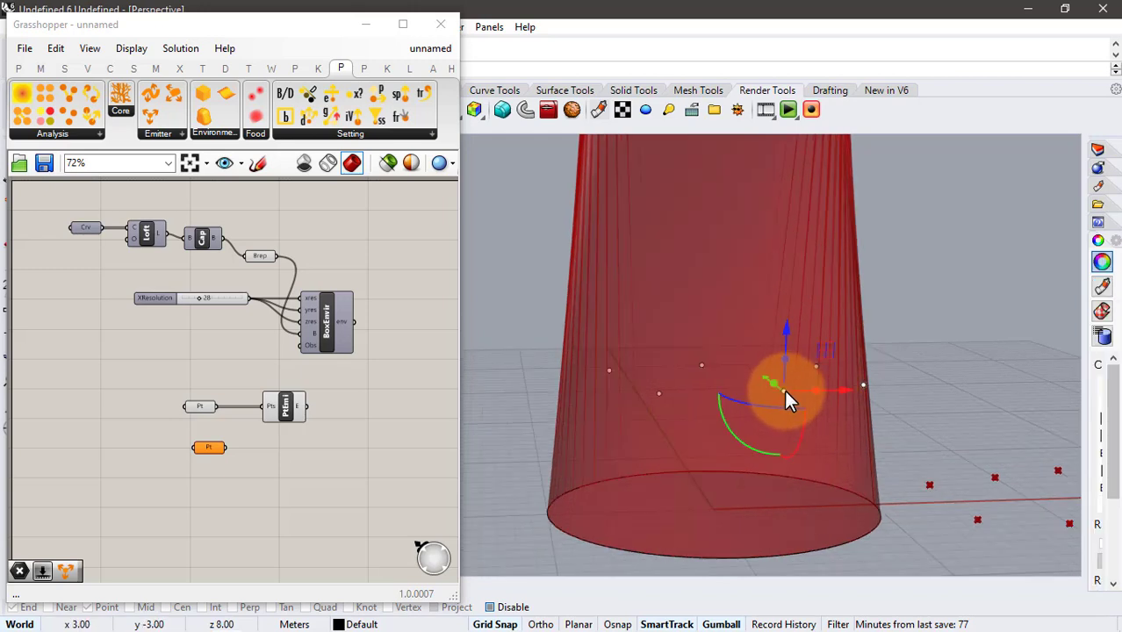
scroll(769, 420, down, 2)
drag(778, 357, 777, 396)
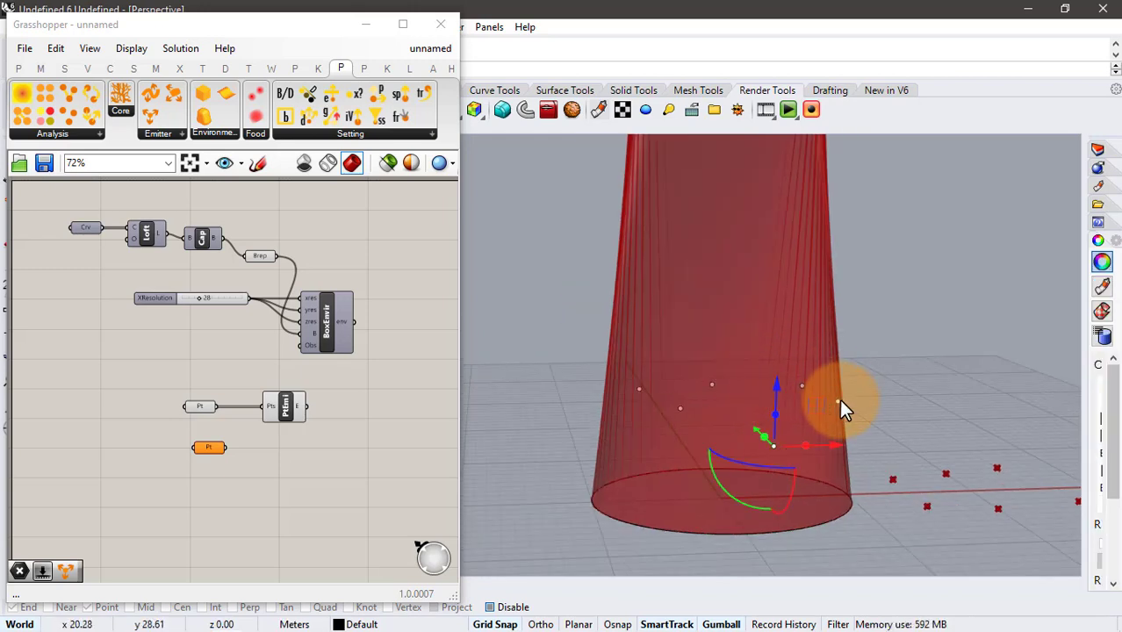
click(840, 399)
drag(841, 335, 841, 375)
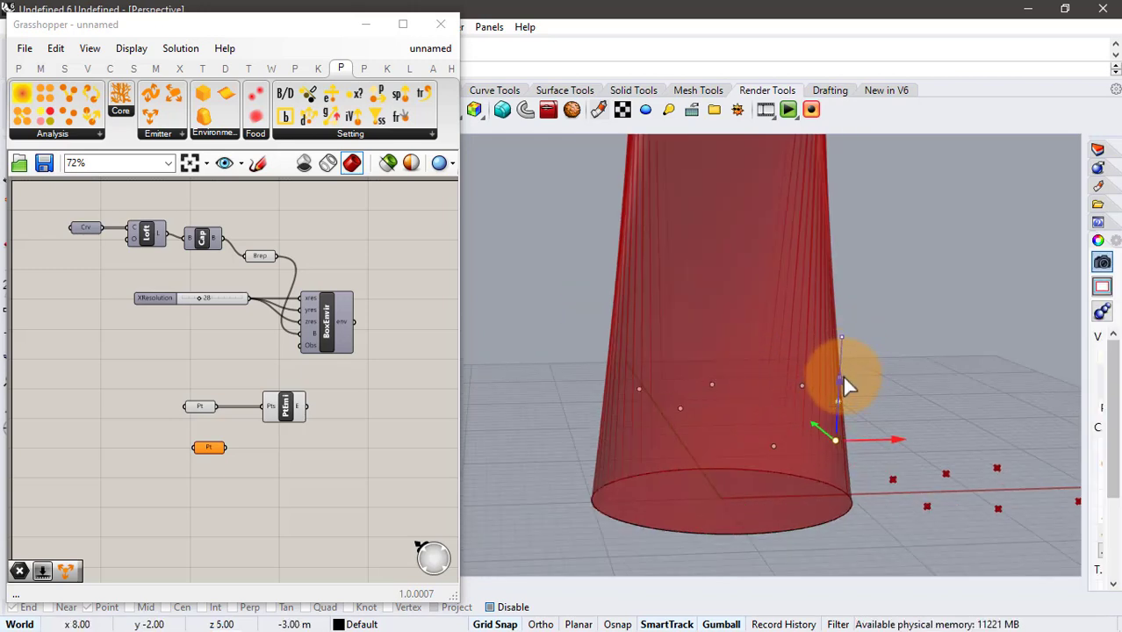
Lower the back-middle and leftmost points of the raised set and raise the front-left point to stagger their heights.
click(713, 384)
drag(714, 355, 713, 381)
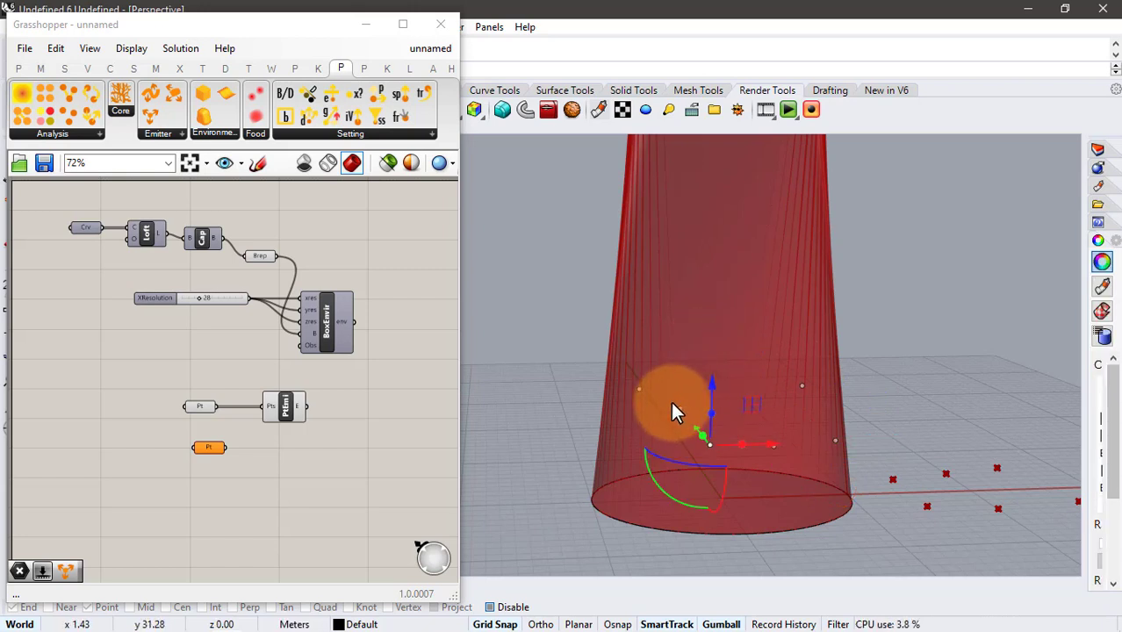
click(681, 408)
drag(681, 334, 683, 281)
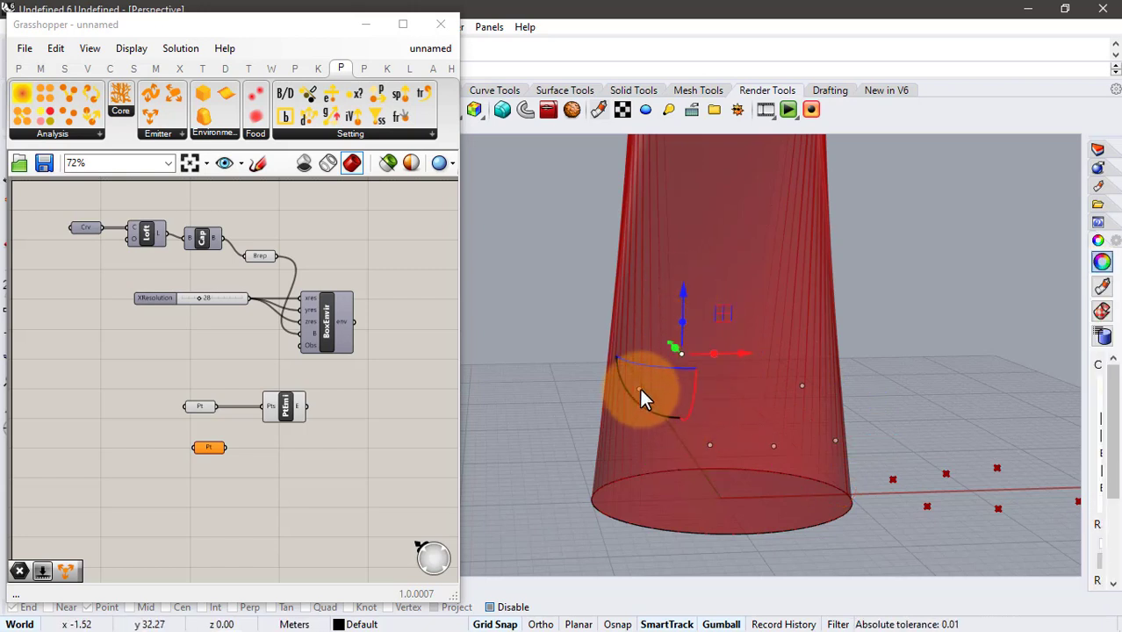
drag(640, 367, 639, 379)
click(542, 301)
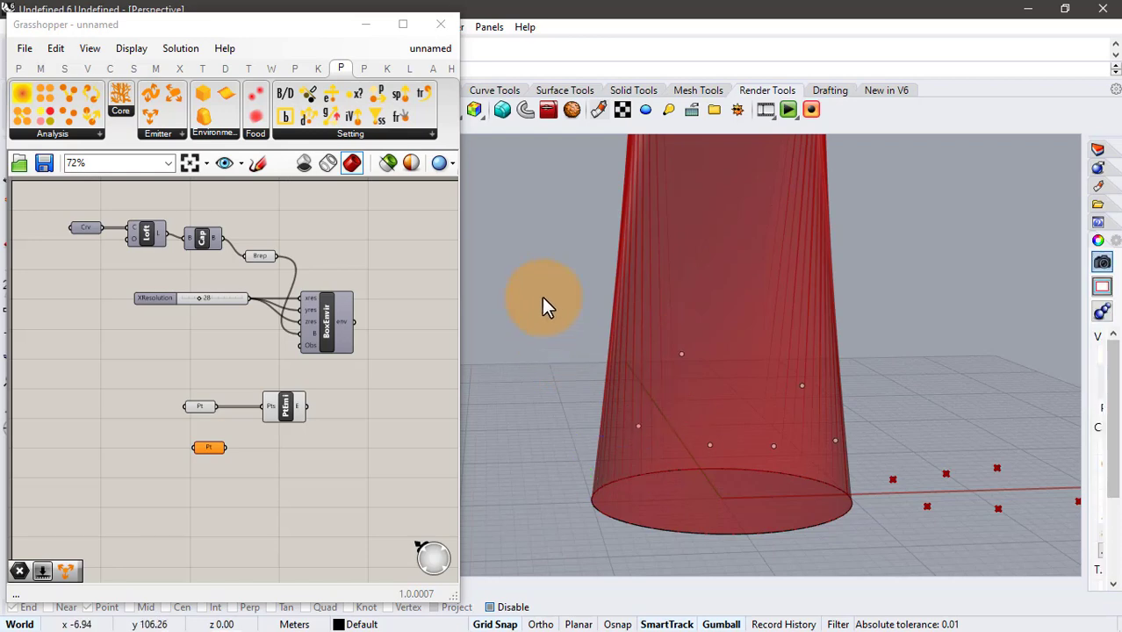
Select the six staggered points and copy the set upward repeatedly to form stacked layers inside the column.
drag(552, 316, 875, 454)
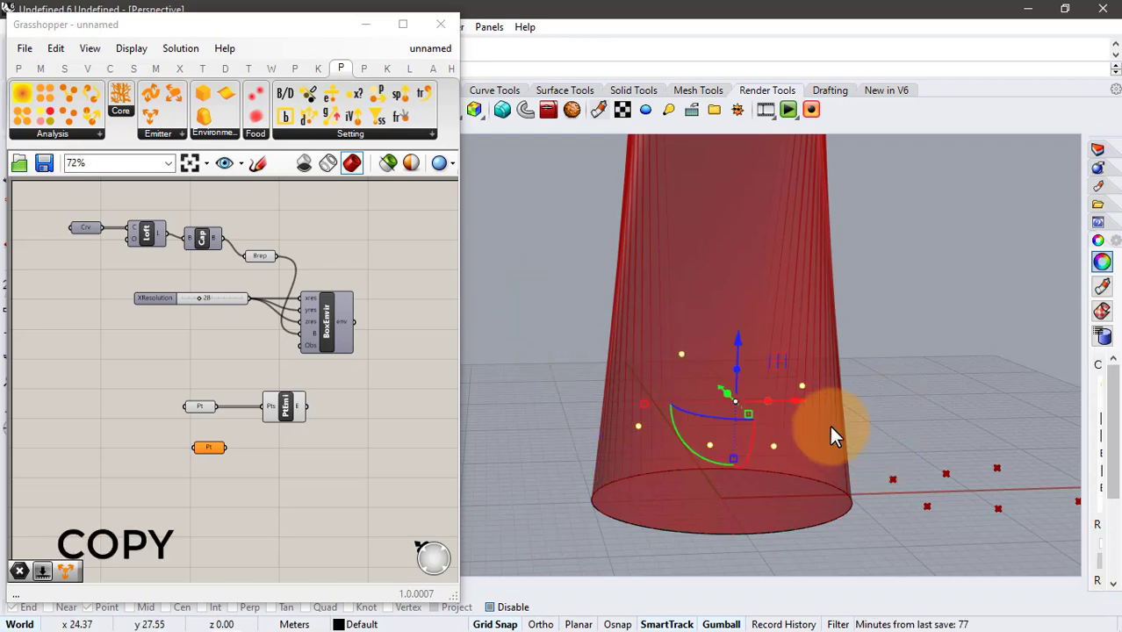
alt+drag(739, 350, 748, 287)
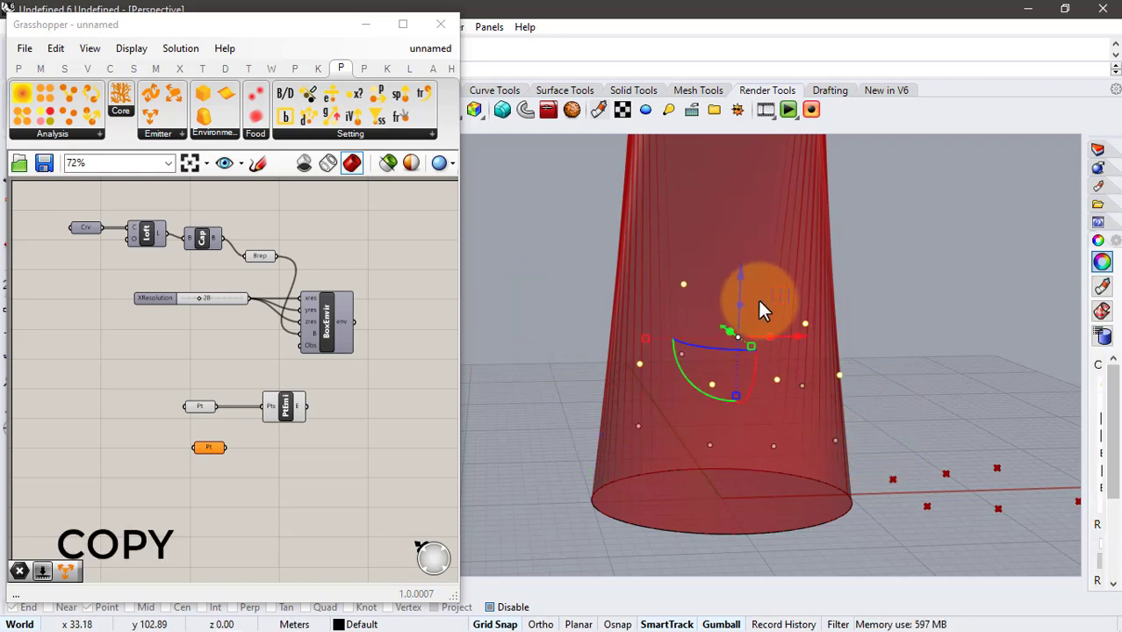
right_drag(795, 283, 736, 375)
right_drag(664, 464, 732, 358)
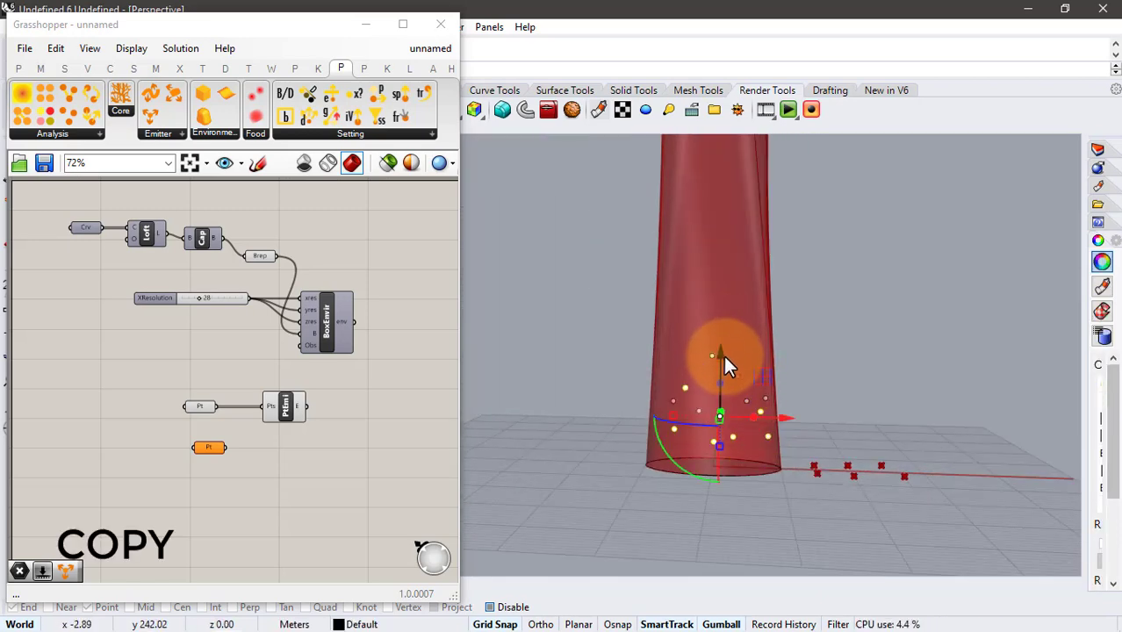
right_drag(726, 251, 694, 396)
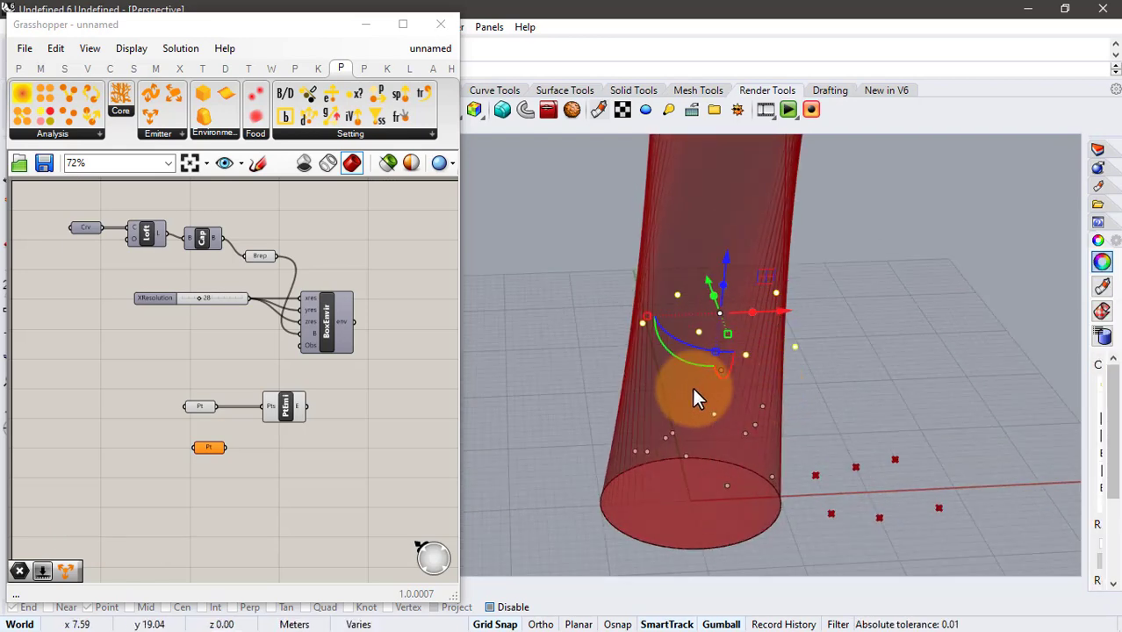
right_drag(667, 338, 736, 374)
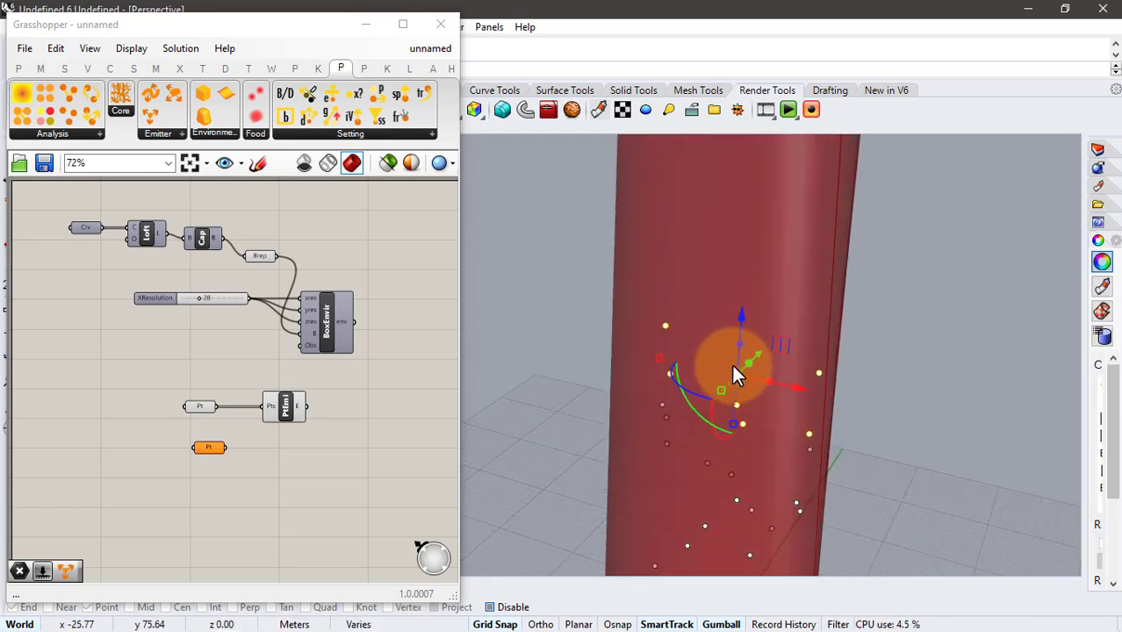
right_drag(710, 419, 781, 264)
drag(760, 240, 765, 216)
right_drag(766, 227, 811, 316)
Copy a set of points further up the column and shift the copy 2 m in the negative X direction.
click(719, 519)
alt+drag(722, 454, 734, 242)
mouse_move(827, 296)
right_down()
mouse_move(818, 346)
mouse_move(816, 189)
mouse_move(808, 272)
mouse_move(833, 298)
right_up()
scroll(833, 298, up, 4)
drag(831, 313, 814, 314)
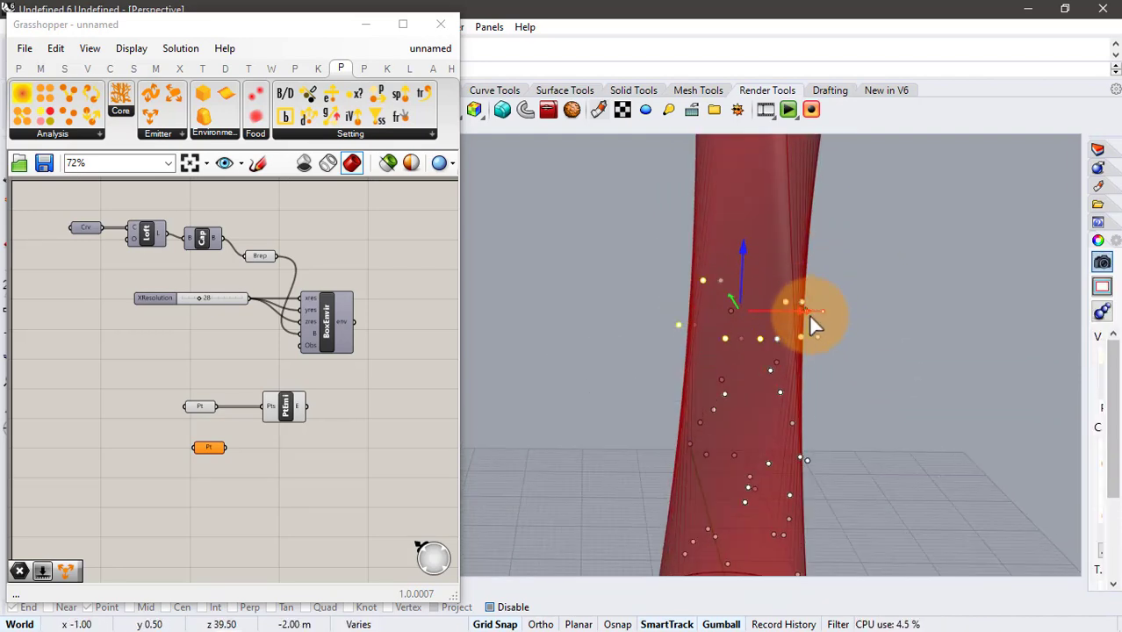
Select the two points sticking out of the column's side and move them along the X axis into the column.
click(867, 315)
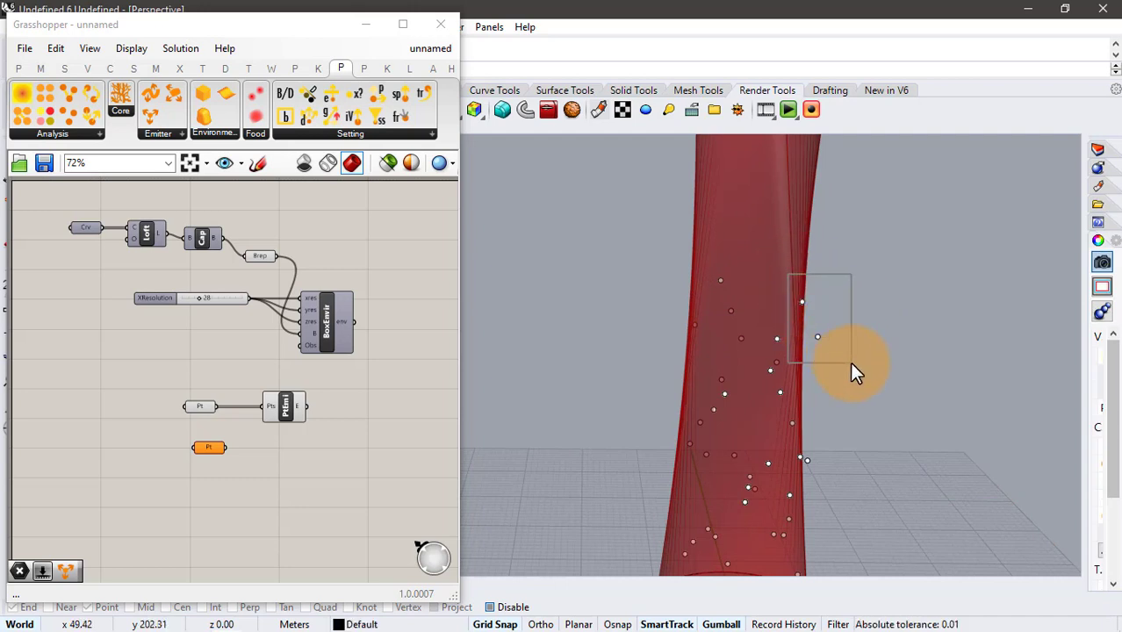
drag(850, 363, 852, 363)
drag(836, 330, 825, 329)
right_drag(825, 330, 746, 308)
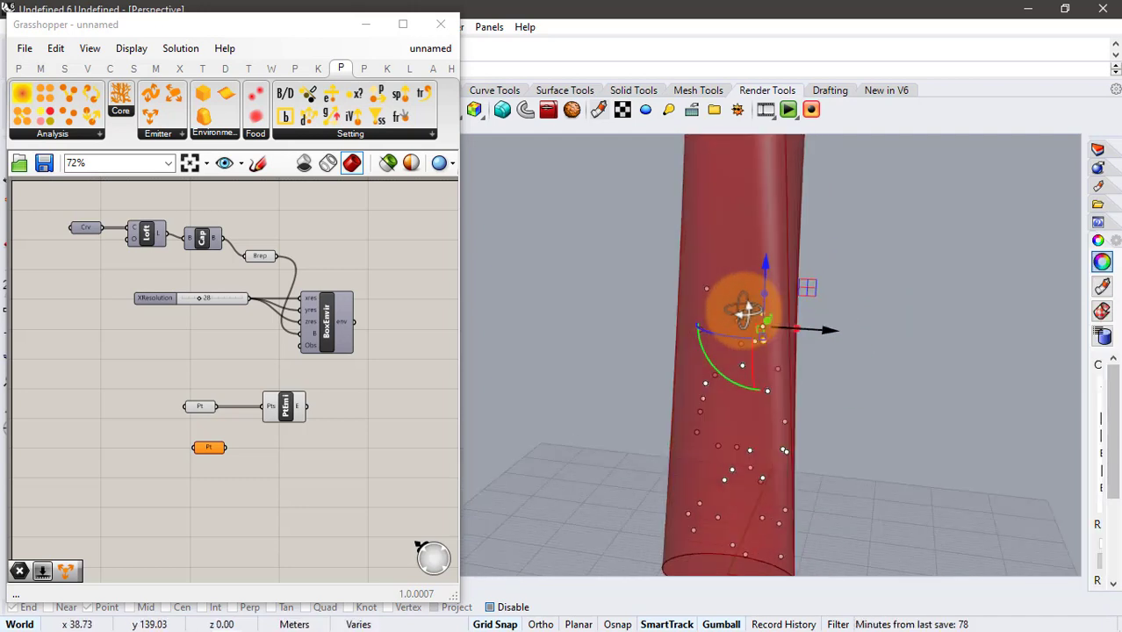
click(806, 309)
Select the lowest set of points and shift it vertically to just below the column's top.
drag(812, 474, 658, 548)
scroll(780, 360, down, 6)
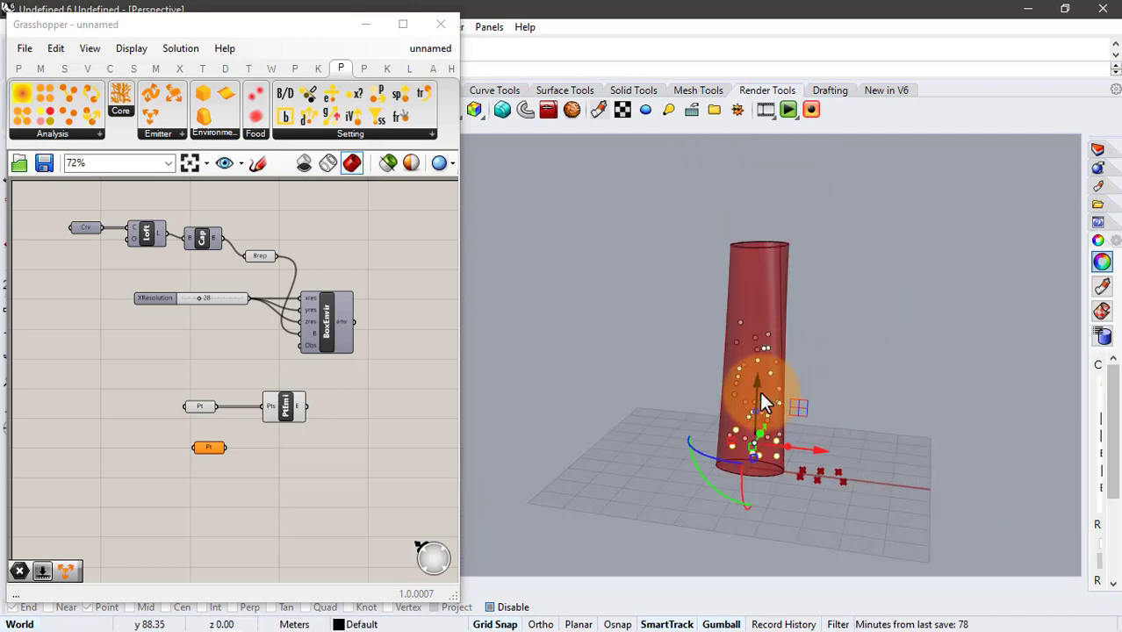
drag(759, 391, 777, 209)
scroll(801, 212, up, 6)
scroll(822, 276, down, 2)
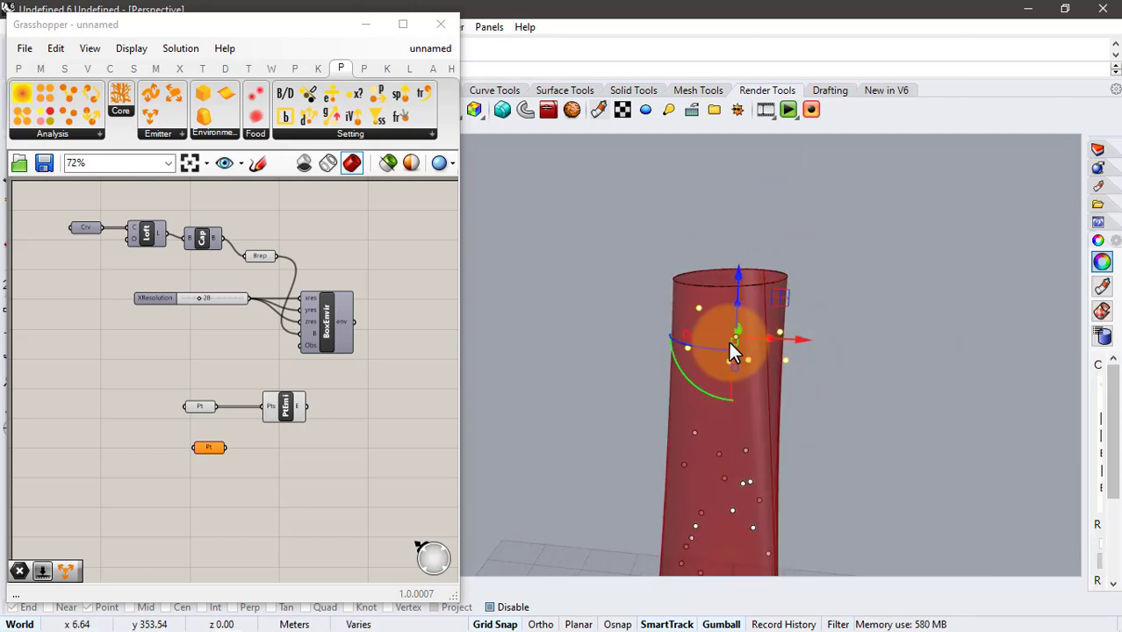
Paste another copy of the point set and move it up into the upper part of the column.
scroll(729, 341, up, 6)
drag(705, 338, 774, 340)
scroll(883, 314, down, 2)
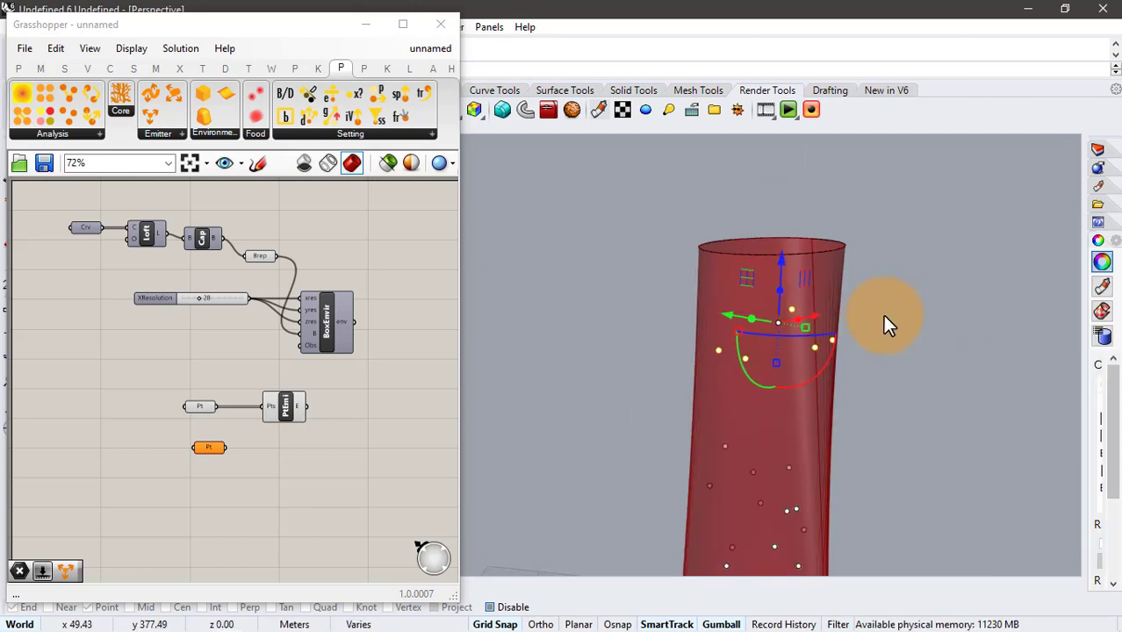
key(ctrl+v)
scroll(883, 264, down, 7)
drag(823, 442, 835, 261)
scroll(941, 351, up, 5)
scroll(859, 328, up, 3)
click(859, 327)
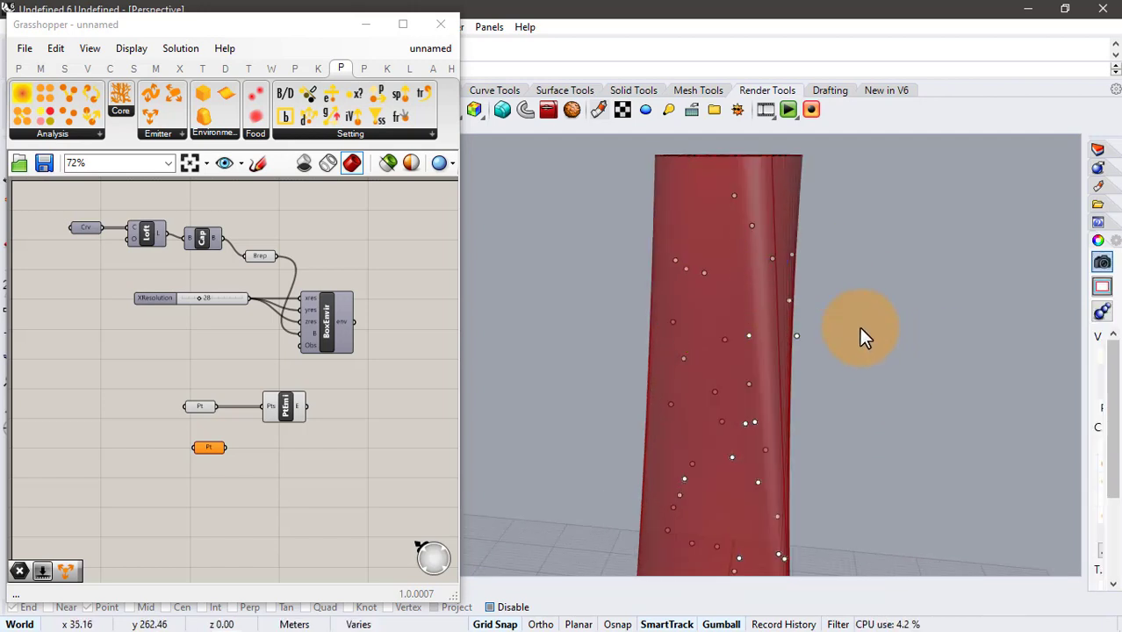
drag(763, 276, 827, 321)
click(829, 262)
right_drag(843, 341, 791, 378)
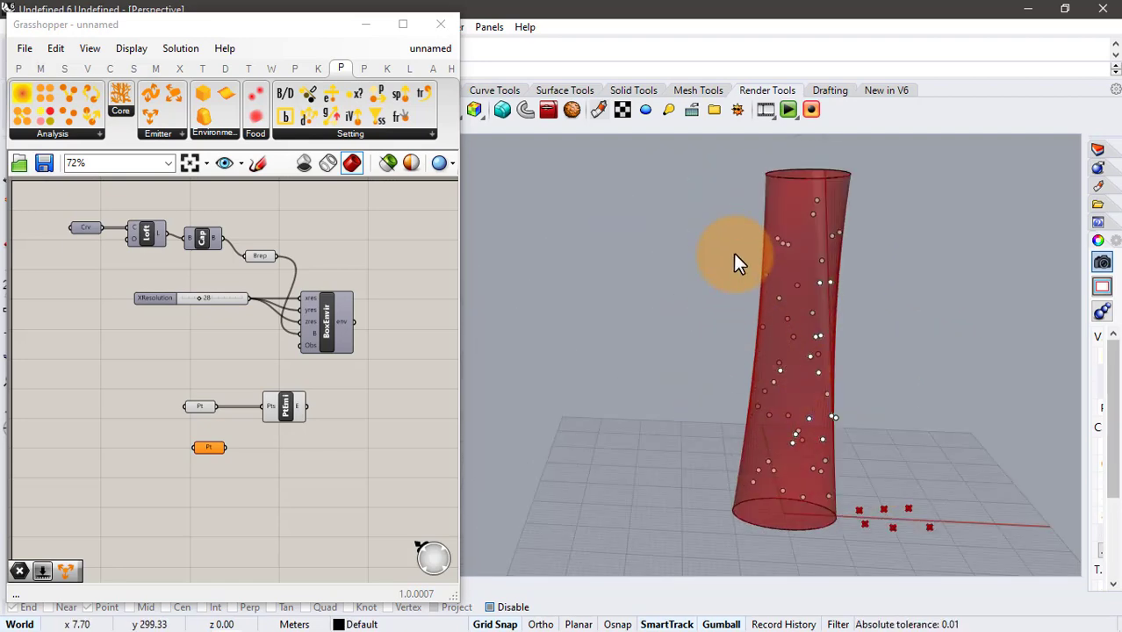
Reference all the points inside the column in the unconnected Point parameter.
right_click(216, 446)
click(253, 519)
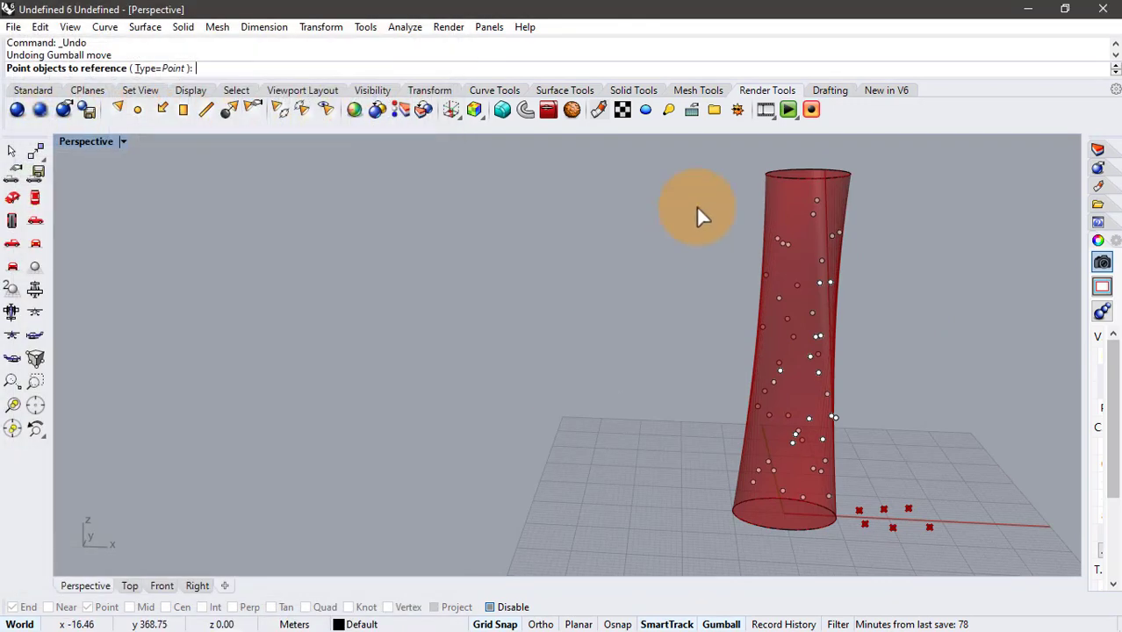
drag(717, 166, 838, 540)
key(Return)
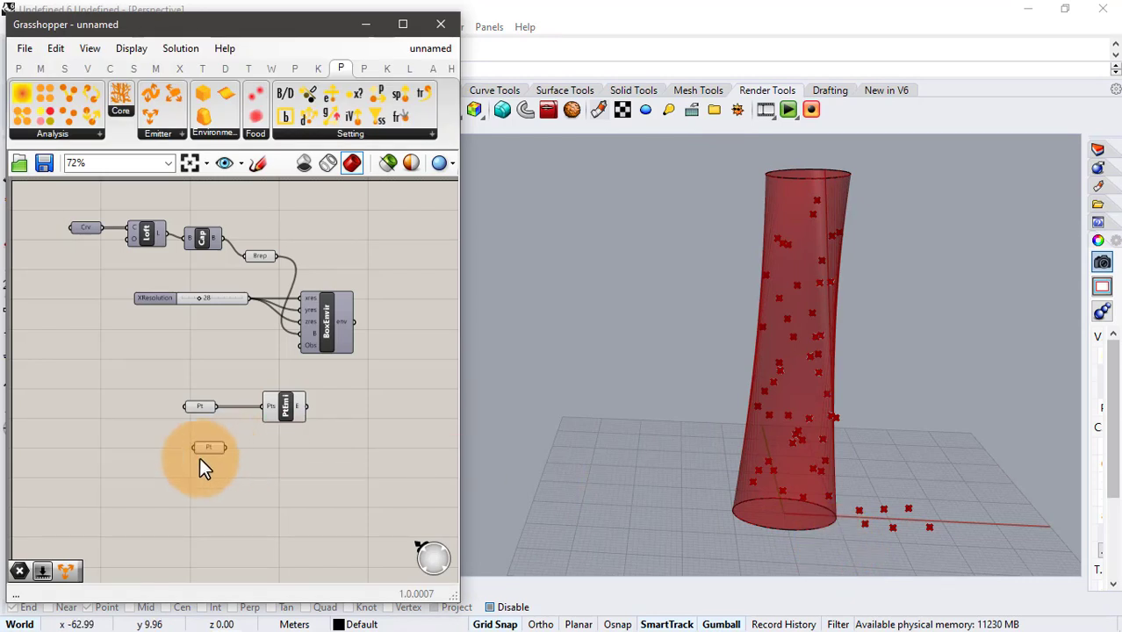
Add a Points Food component and connect the newly referenced Point parameter to its Pts input.
scroll(269, 444, up, 3)
right_drag(269, 444, 260, 401)
click(249, 134)
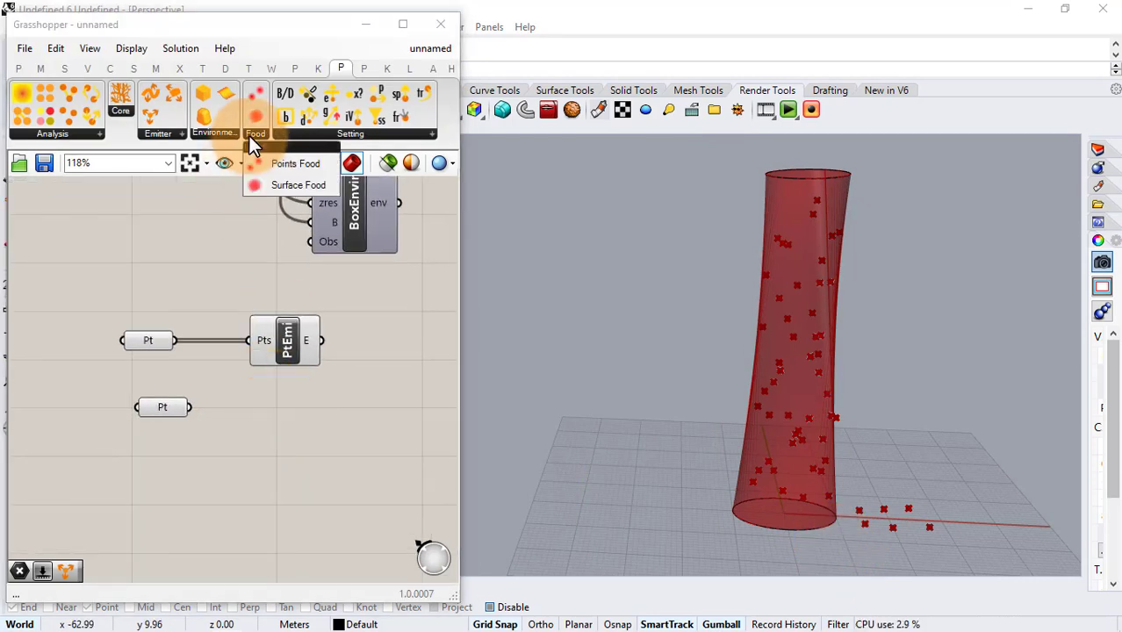
drag(253, 159, 267, 399)
drag(189, 406, 312, 417)
click(283, 442)
Select the six emitter points beside the column and move them along the X axis into the column's base.
drag(846, 482, 980, 557)
scroll(960, 538, up, 4)
drag(919, 508, 746, 512)
click(828, 483)
Add the Physarealm core component (PRealm) to the canvas beside the box environment component.
scroll(292, 358, down, 1)
right_drag(293, 358, 250, 342)
click(250, 343)
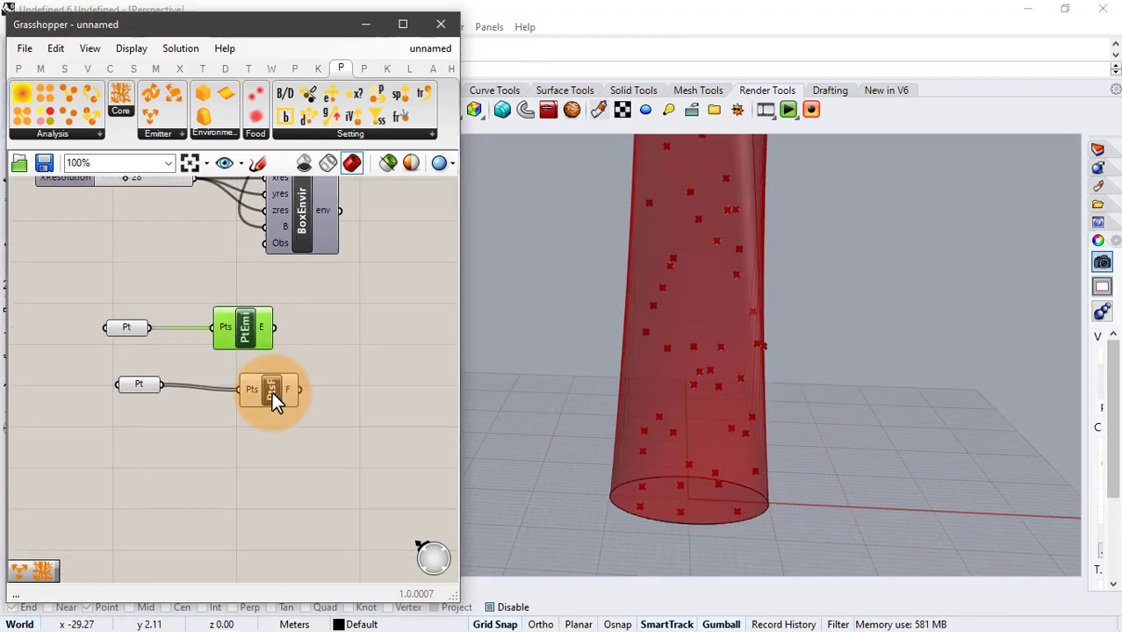
click(272, 391)
scroll(360, 236, down, 1)
right_drag(359, 235, 281, 344)
click(311, 308)
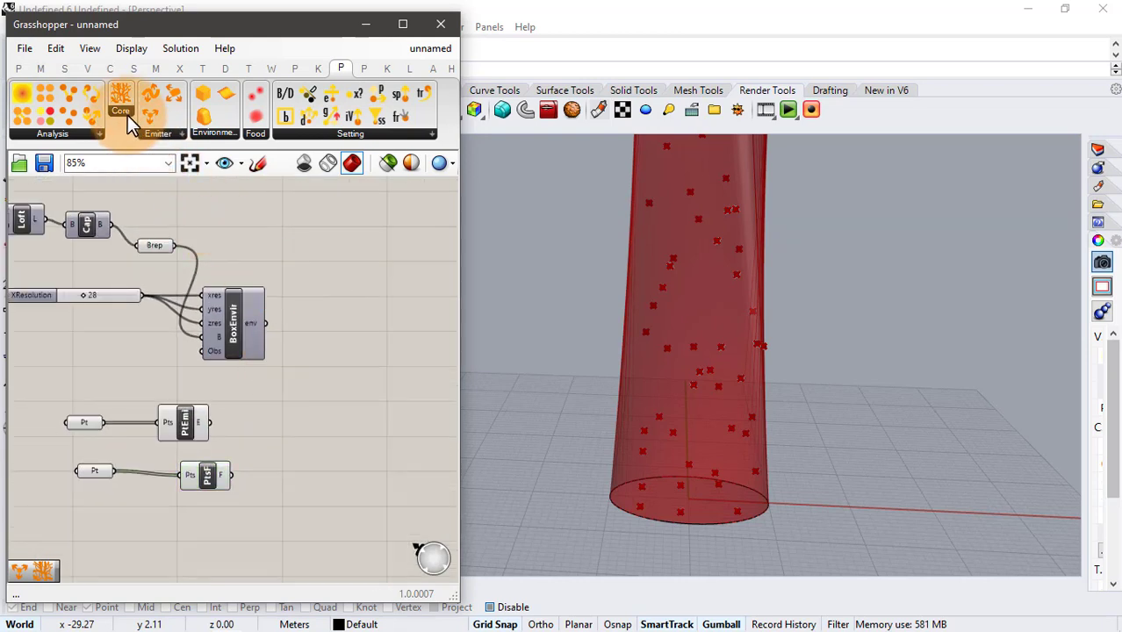
drag(122, 105, 364, 318)
scroll(281, 323, up, 1)
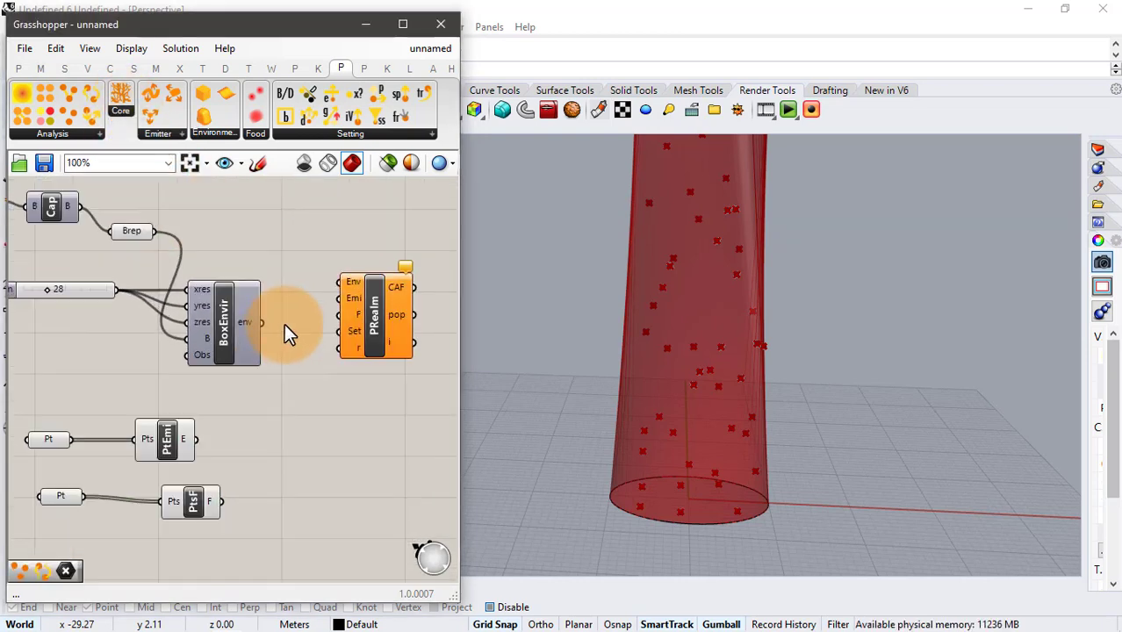
Connect the box environment, point emitter and points food outputs to PRealm's Env, Emi and F inputs.
drag(264, 322, 340, 282)
drag(200, 437, 339, 299)
drag(221, 501, 395, 401)
click(360, 447)
Hide the preview of the Brep parameter that holds the capped column.
shift+right_drag(706, 334, 722, 344)
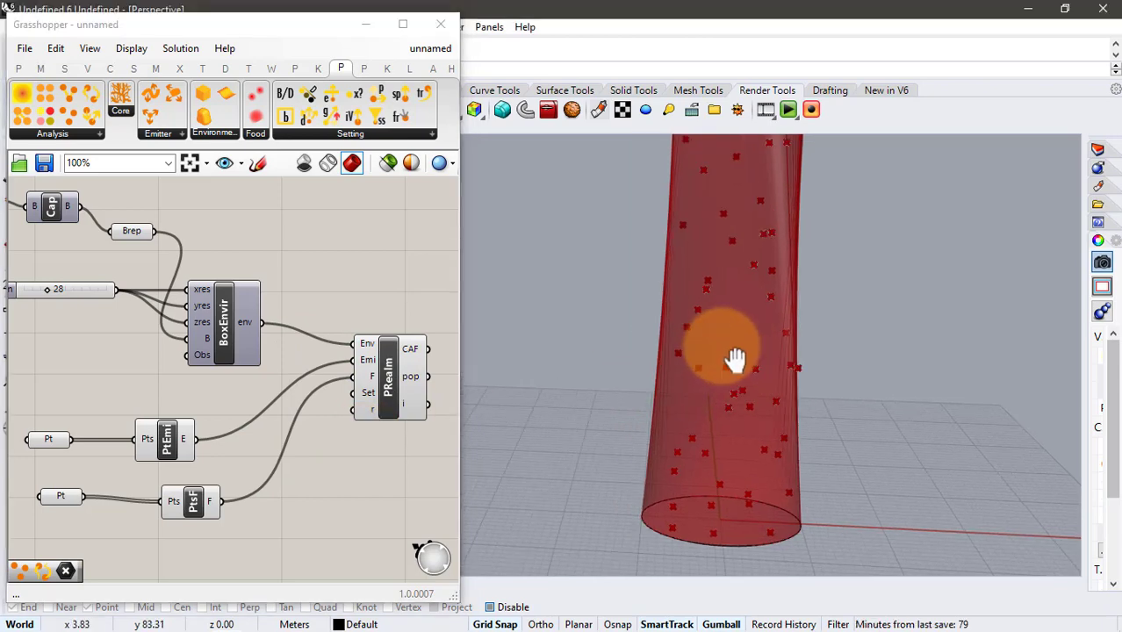
scroll(720, 344, down, 6)
scroll(710, 271, up, 2)
right_drag(713, 271, 704, 337)
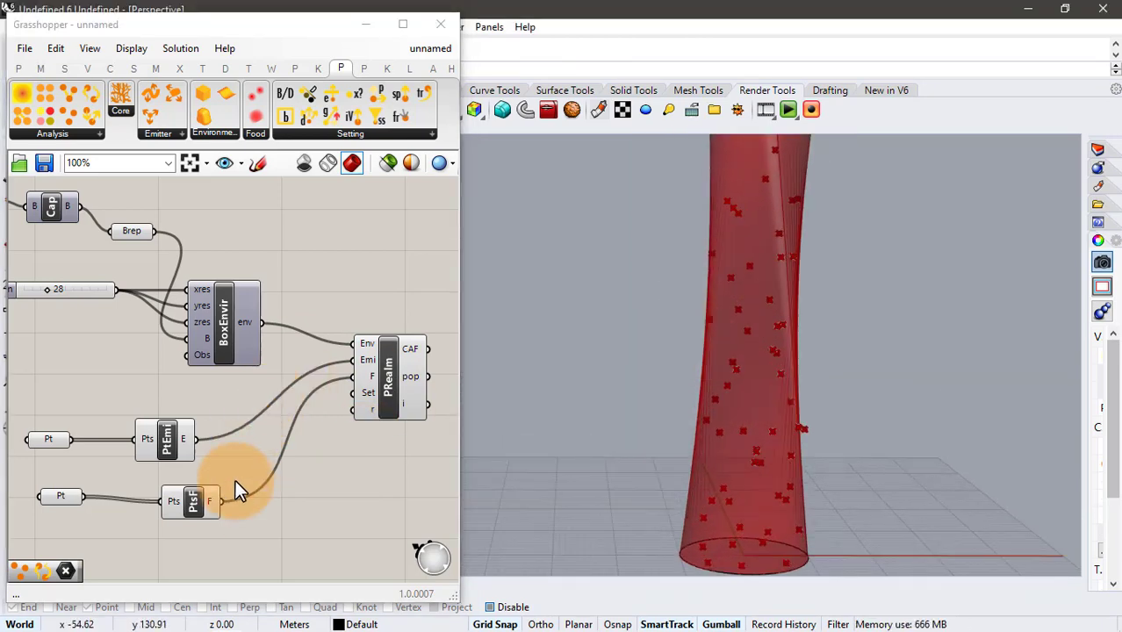
right_drag(299, 445, 294, 414)
click(132, 200)
middle_click(208, 278)
click(258, 224)
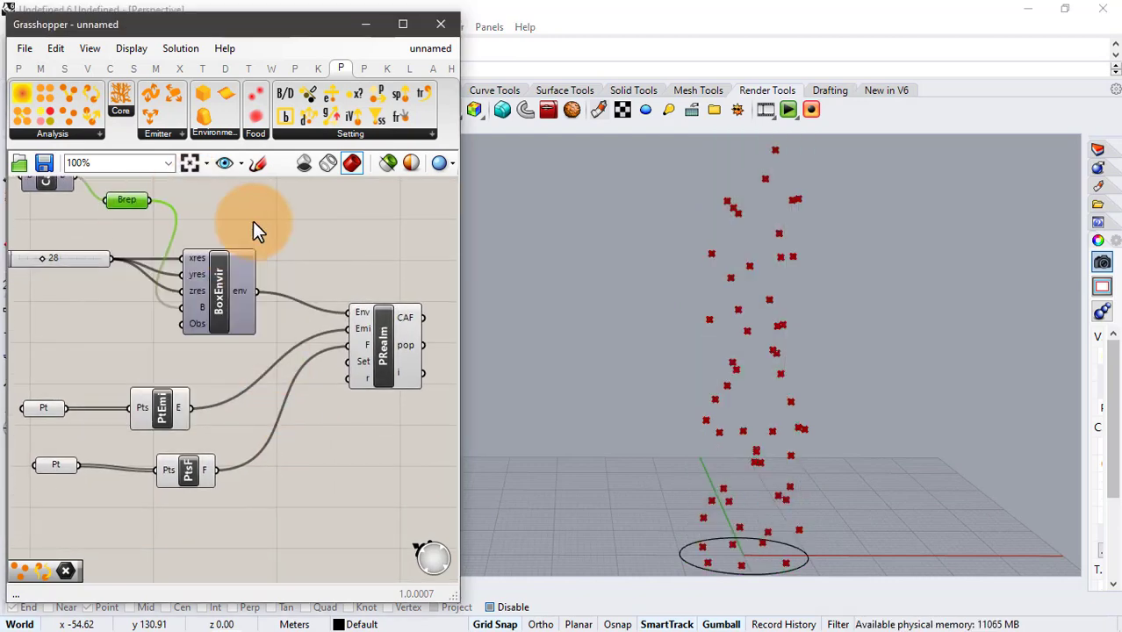
Add a Button below the food component and connect it to PRealm's reset input r.
click(322, 459)
scroll(733, 427, down, 3)
right_drag(735, 421, 742, 426)
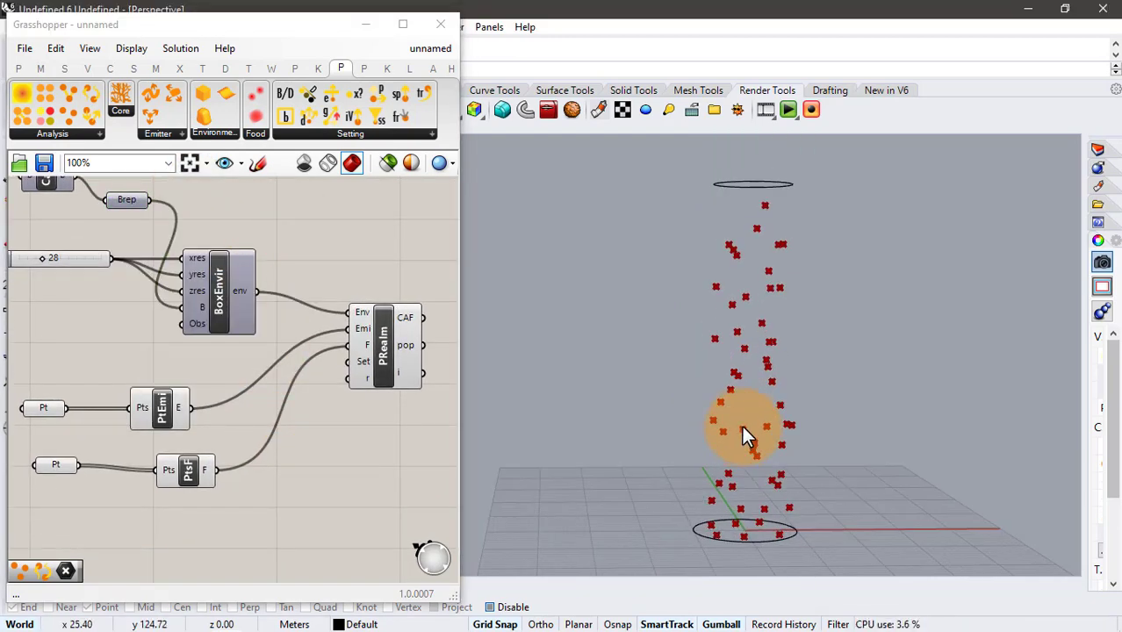
right_drag(273, 444, 243, 391)
double_click(194, 478)
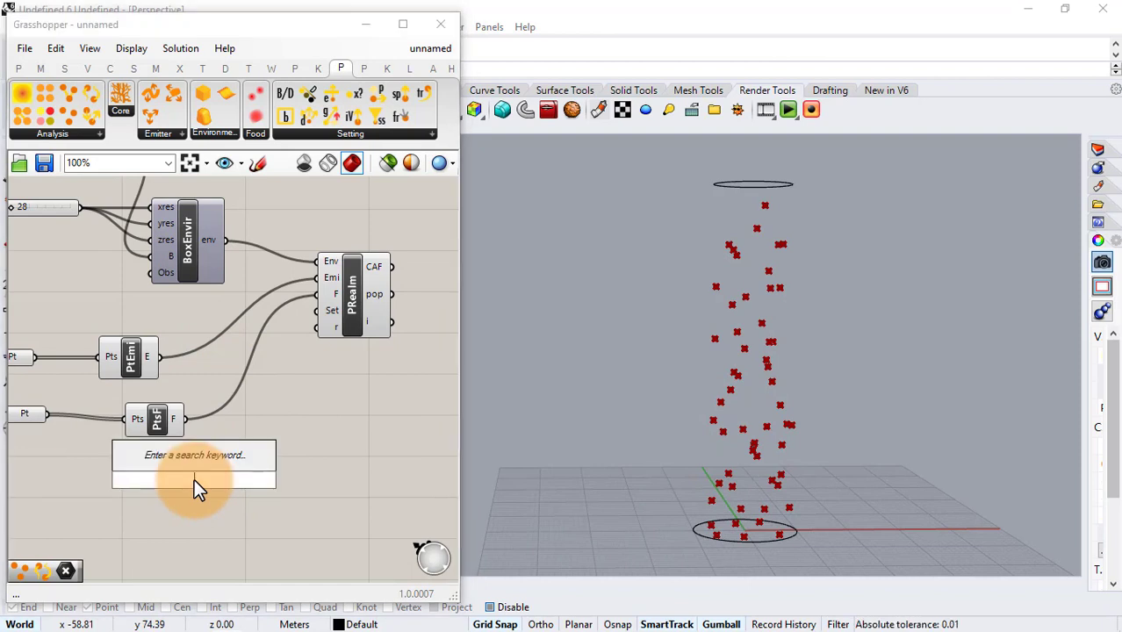
text(butt)
click(193, 460)
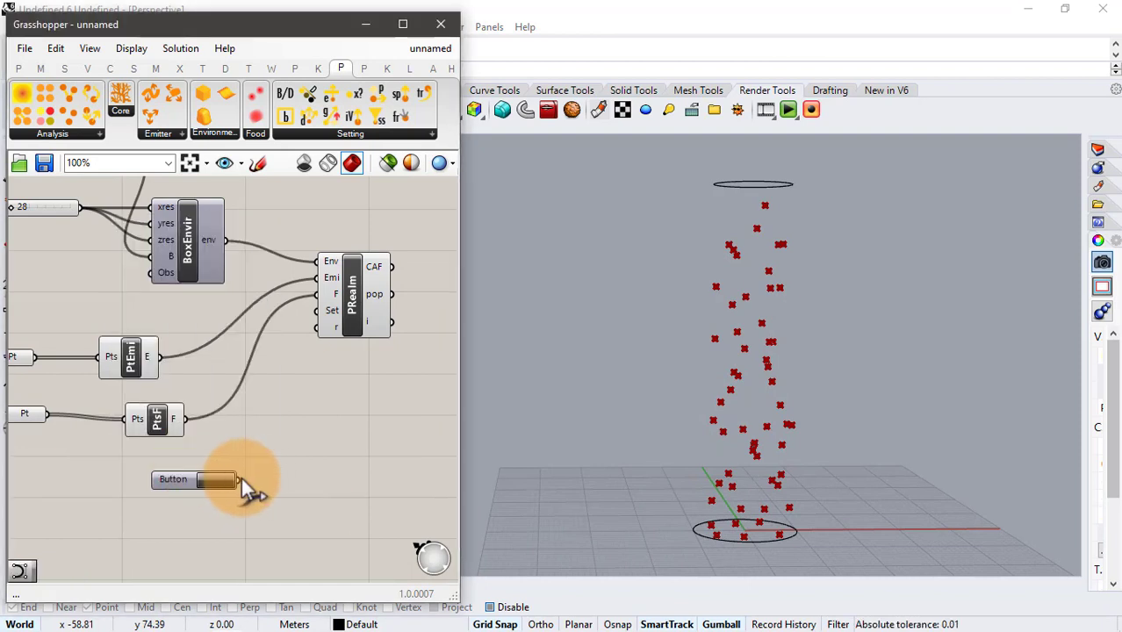
drag(238, 479, 317, 327)
Add a Population Locations component, feed it from PRealm's pop output and align it beside PRealm.
right_drag(351, 373, 227, 384)
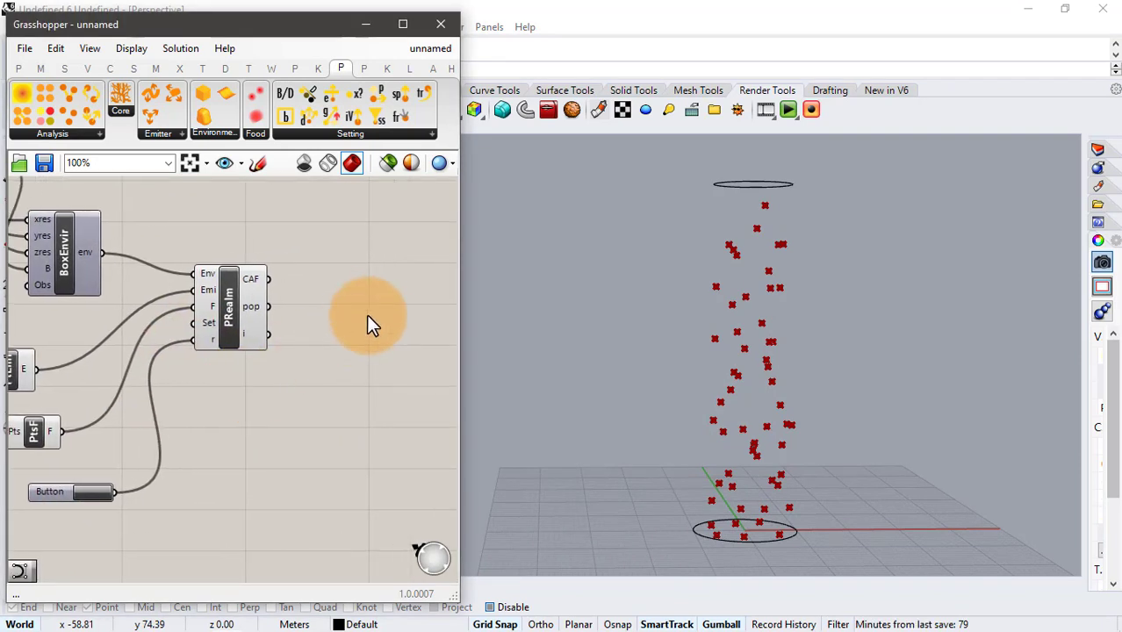
click(72, 134)
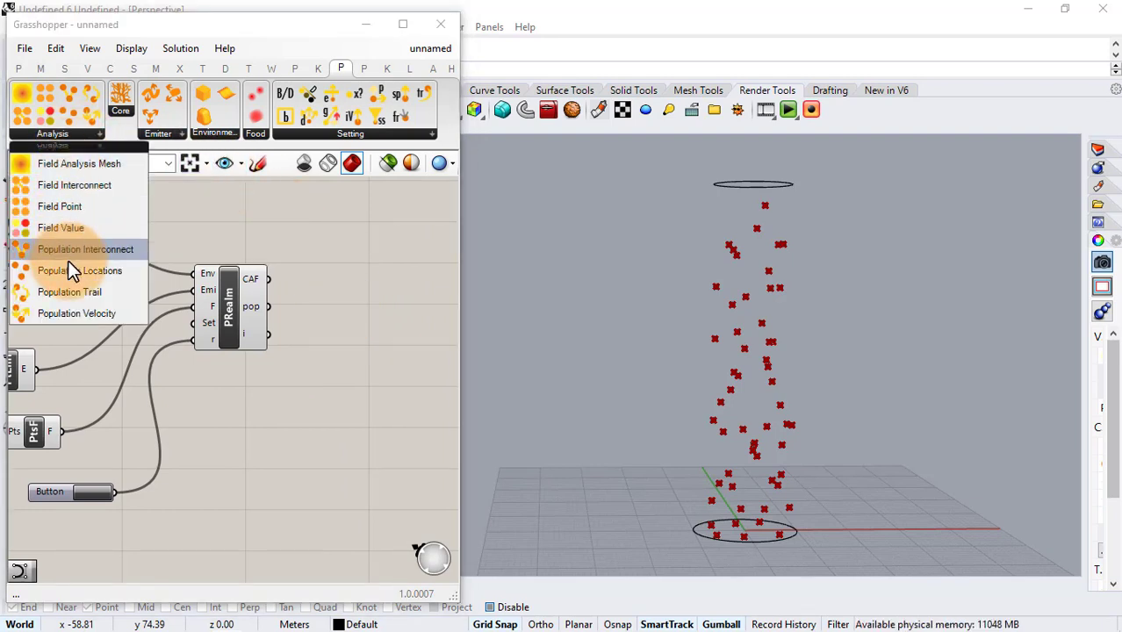
drag(82, 291, 359, 285)
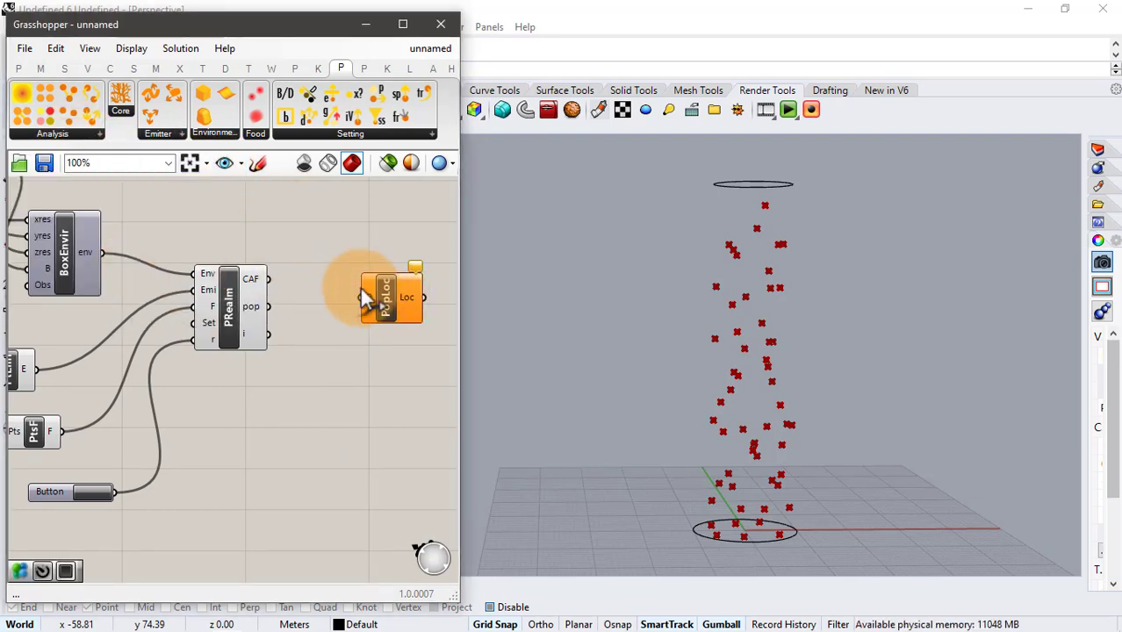
drag(268, 307, 368, 294)
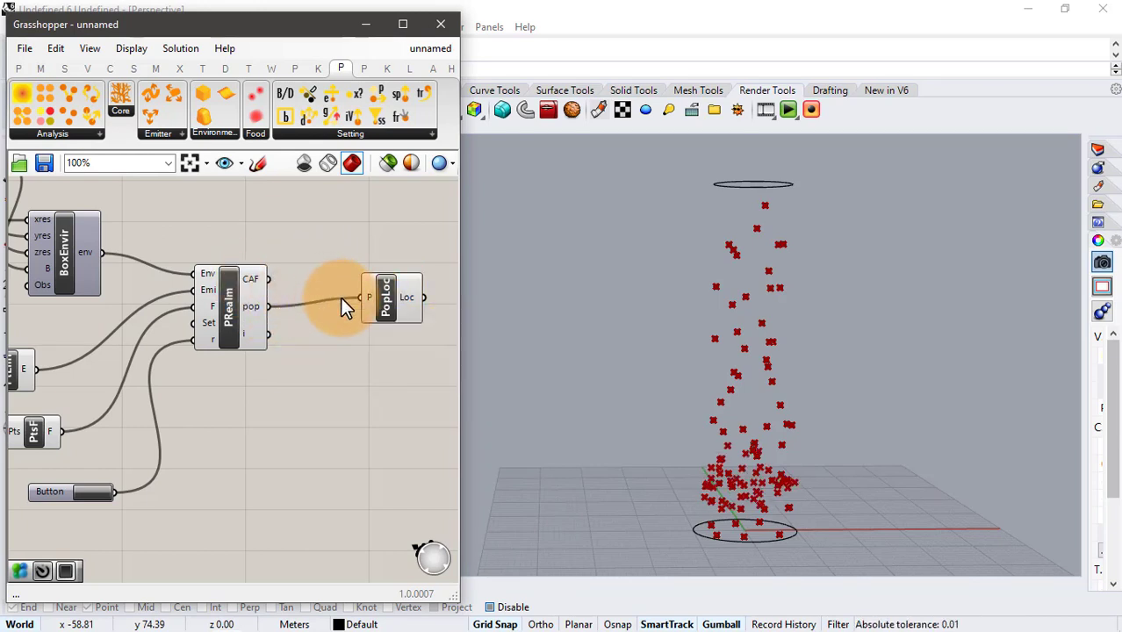
drag(383, 303, 340, 313)
click(337, 350)
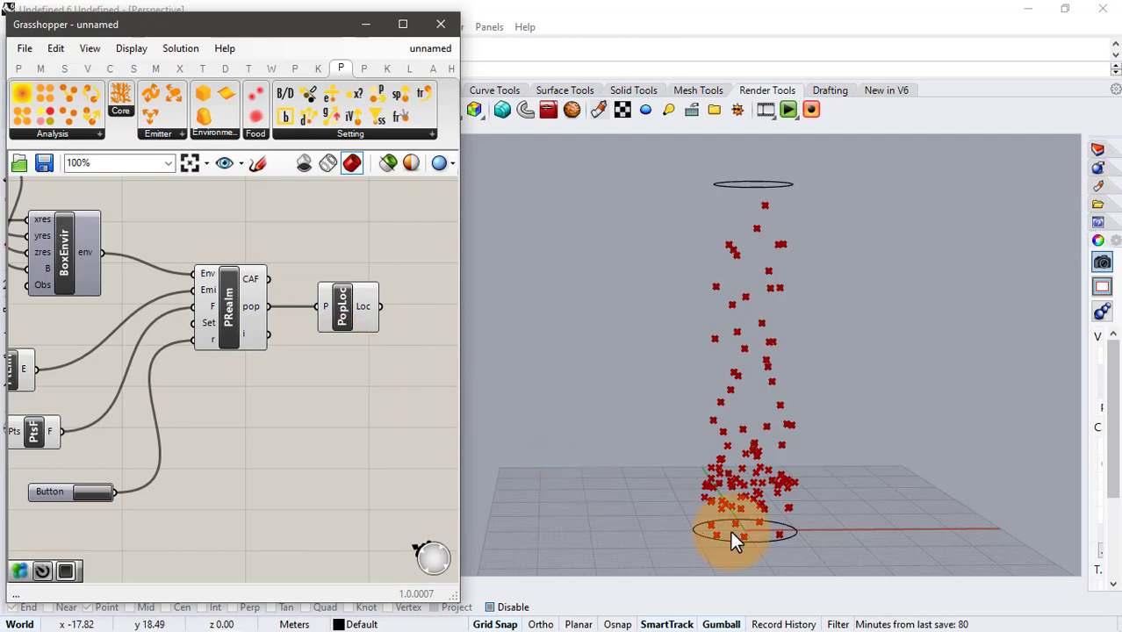
Highlight the Population Locations output and examine where its points lie within the column.
scroll(732, 533, up, 4)
click(353, 320)
scroll(625, 425, down, 4)
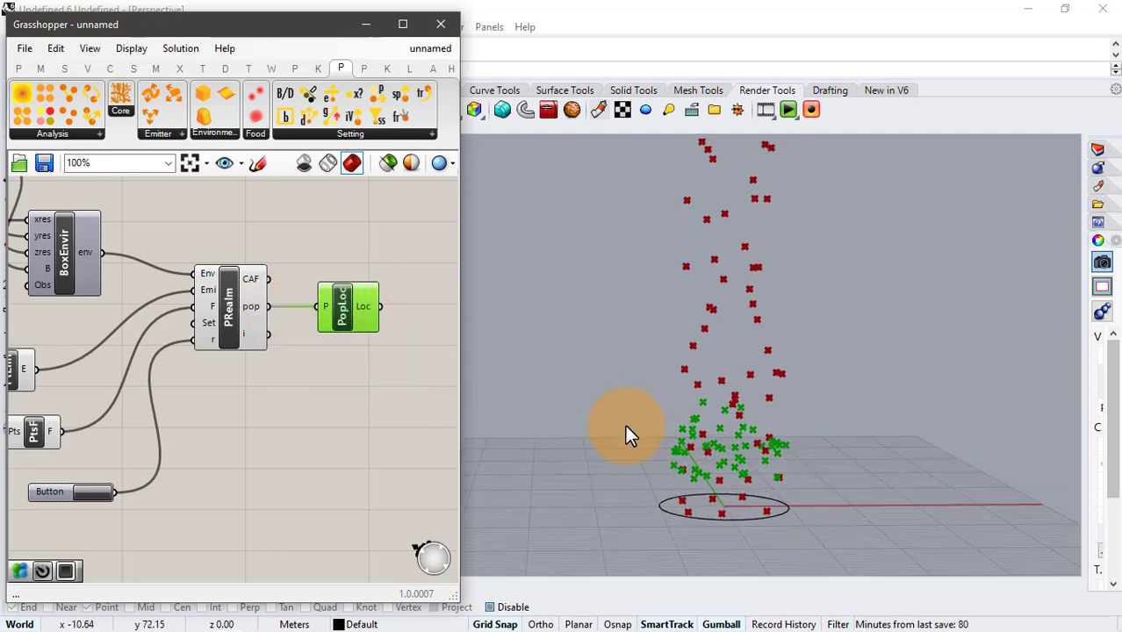
scroll(695, 408, down, 2)
scroll(689, 402, up, 2)
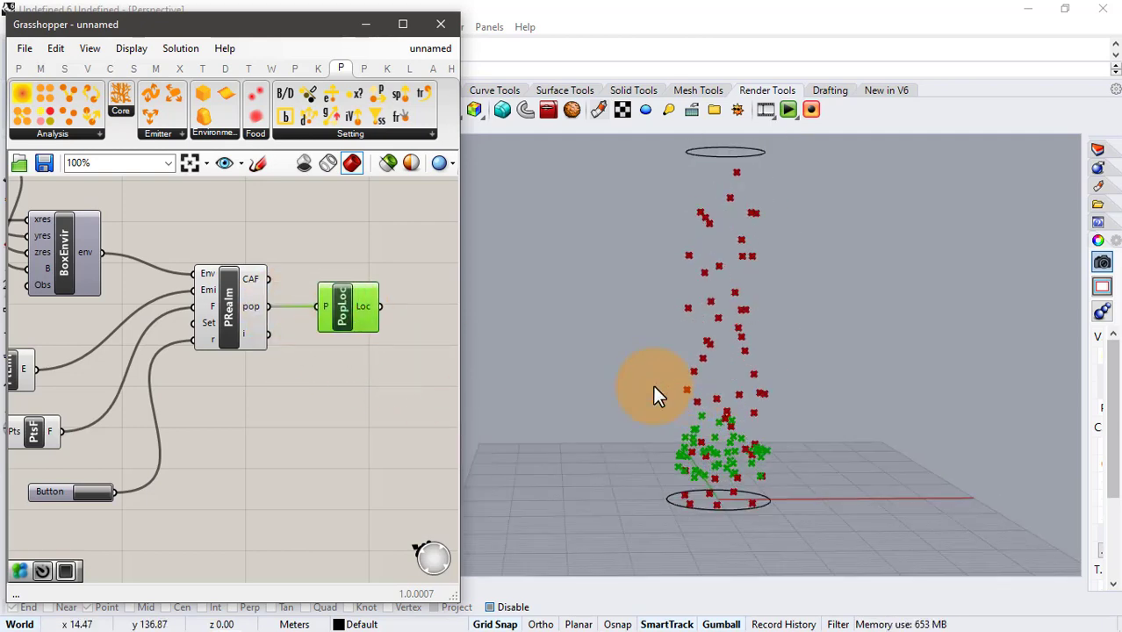
click(330, 245)
Hide the previews of the environment, emitter, food, Point and PRealm components, leaving only Population Locations displayed.
scroll(328, 244, down, 2)
drag(297, 220, 44, 440)
middle_click(146, 472)
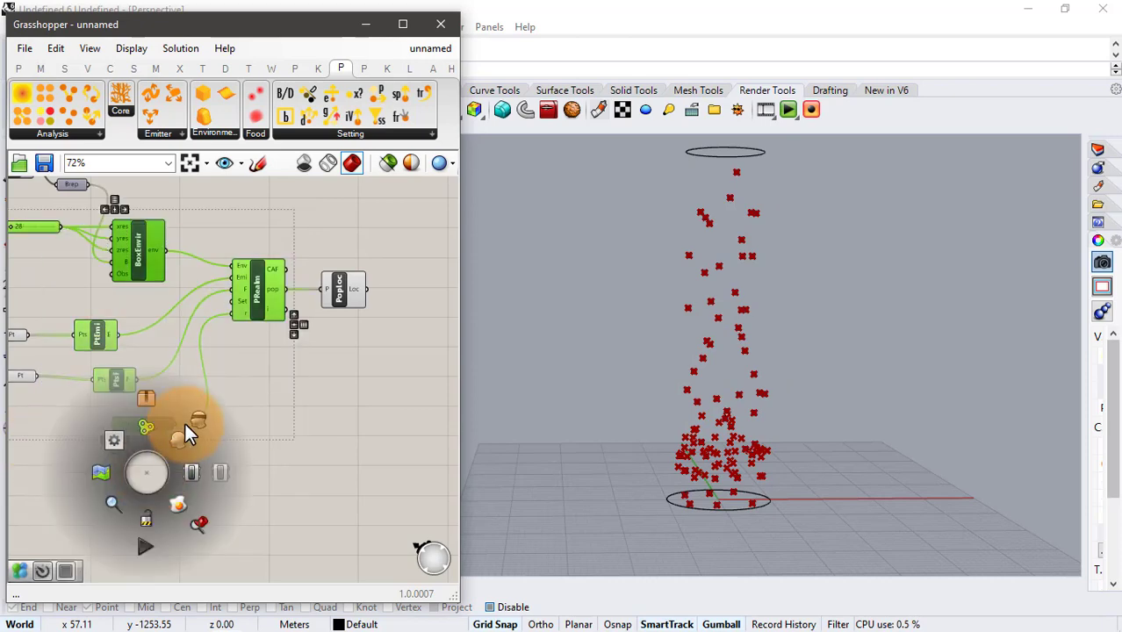
click(185, 424)
click(229, 401)
scroll(188, 197, down, 1)
right_drag(188, 197, 262, 244)
drag(279, 244, 68, 408)
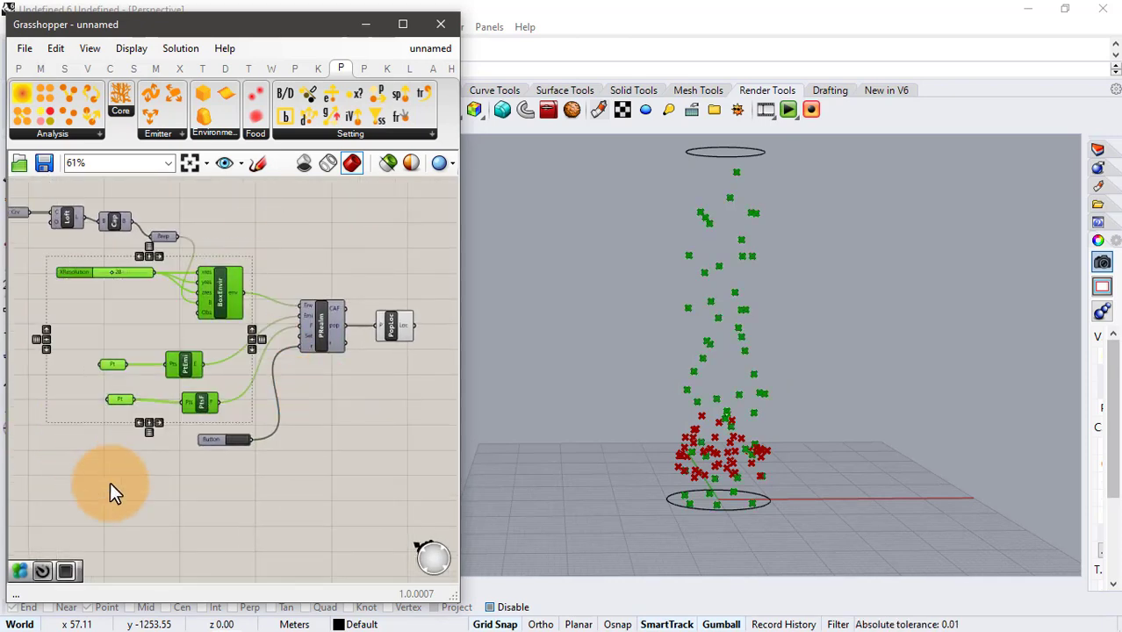
middle_click(110, 482)
click(152, 428)
click(303, 479)
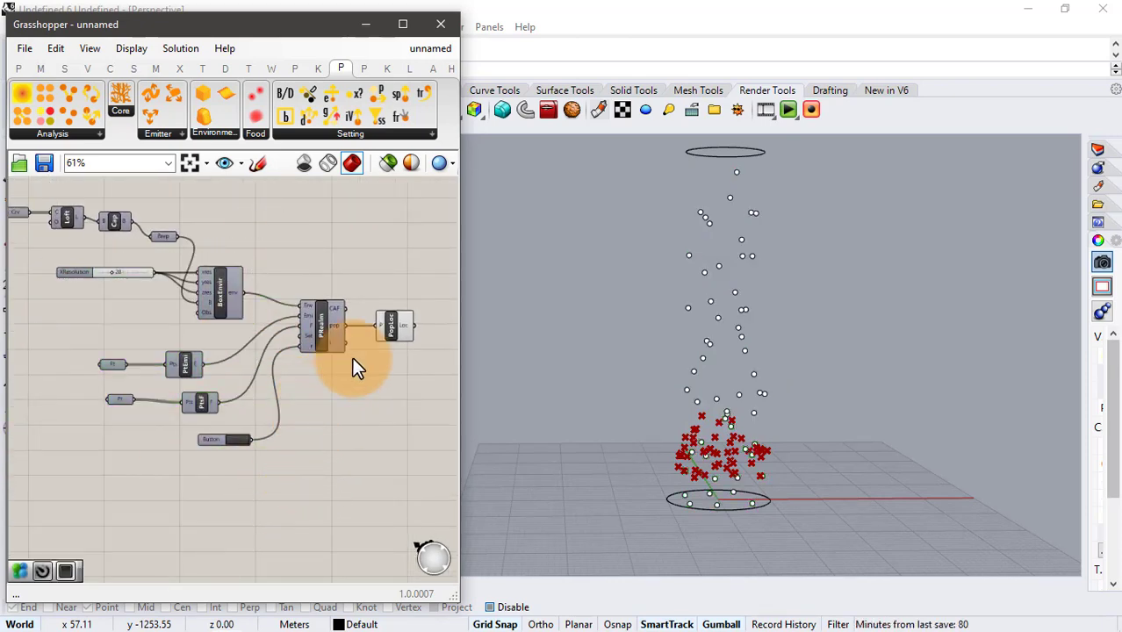
Add a Timer component below PRealm.
scroll(352, 357, up, 2)
right_drag(371, 405, 325, 354)
right_drag(353, 311, 314, 322)
scroll(263, 325, up, 3)
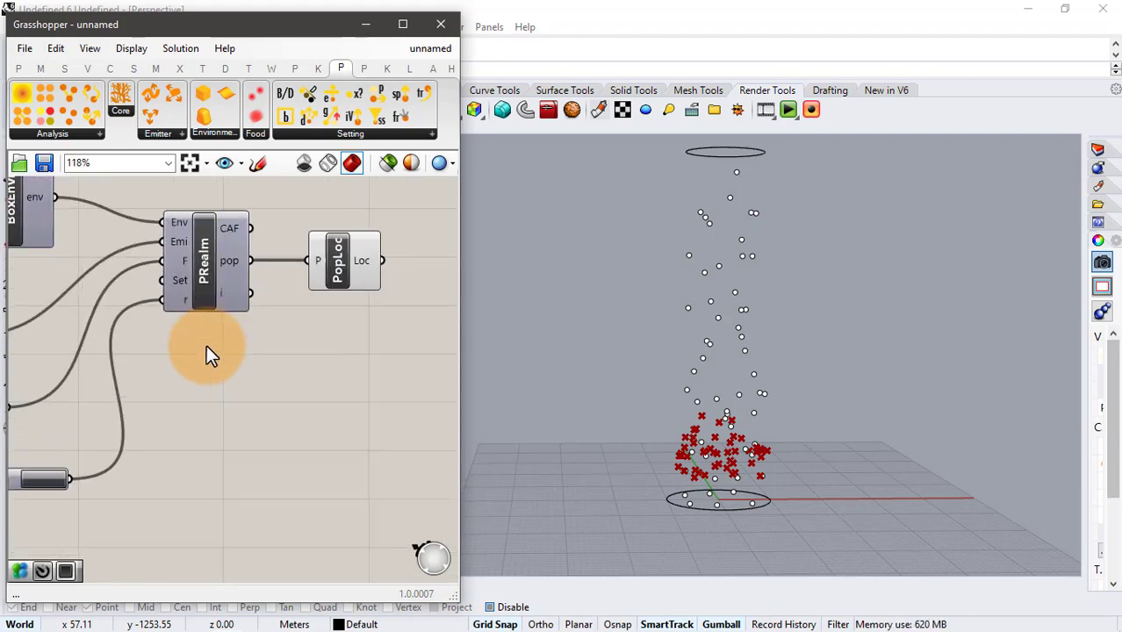
double_click(225, 417)
text(tim)
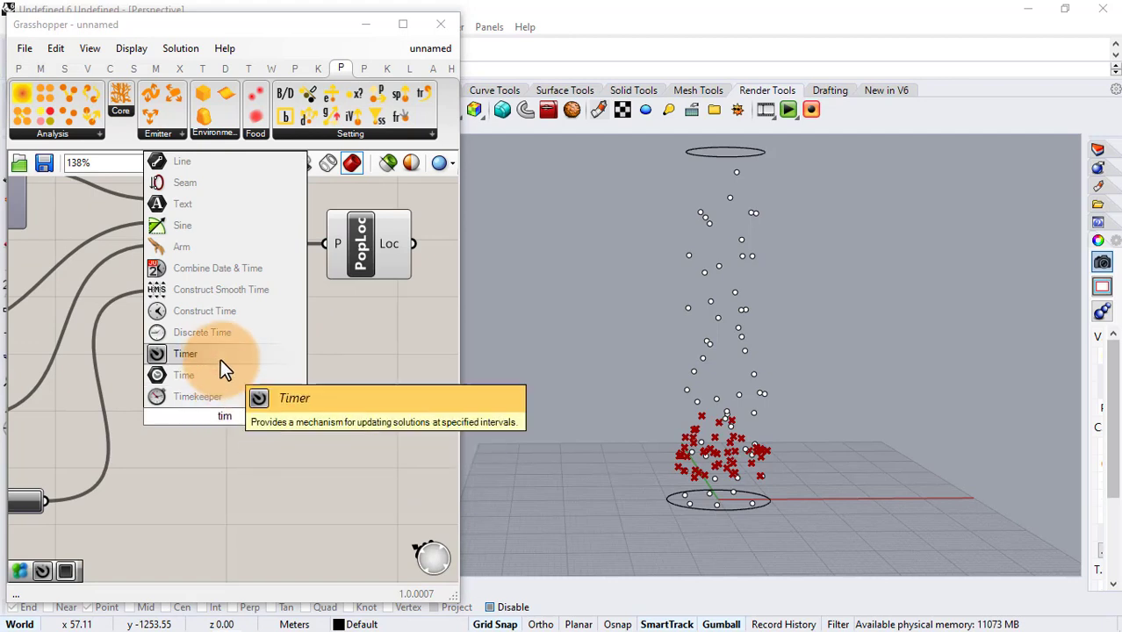
click(220, 358)
Set the timer's interval to 50 ms and attach the timer to PRealm.
right_click(206, 448)
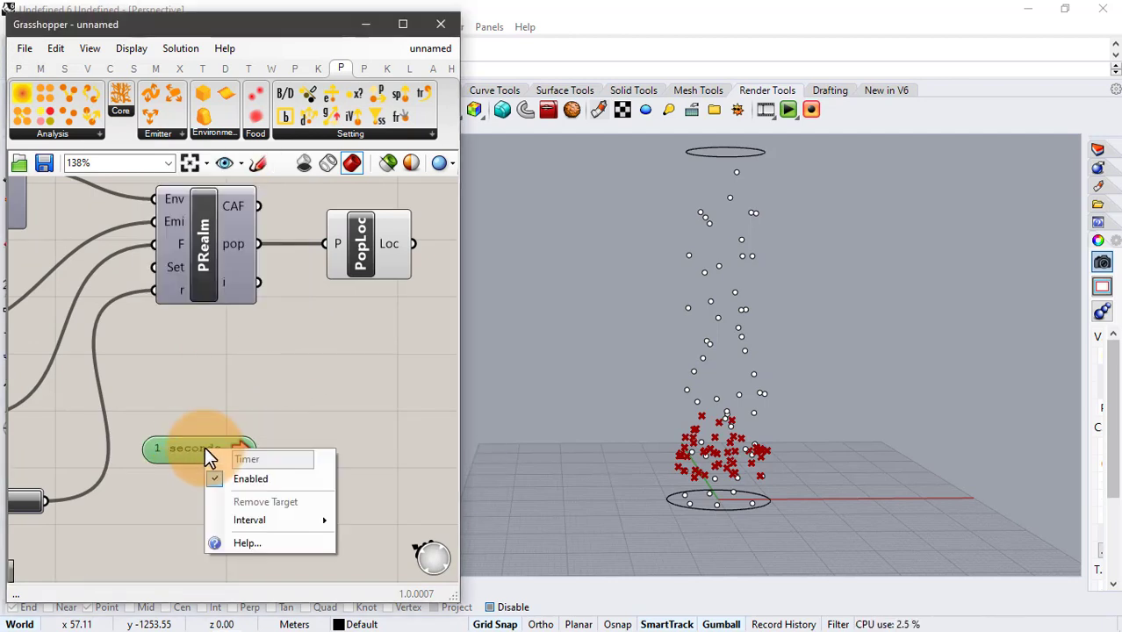
mouse_move(307, 520)
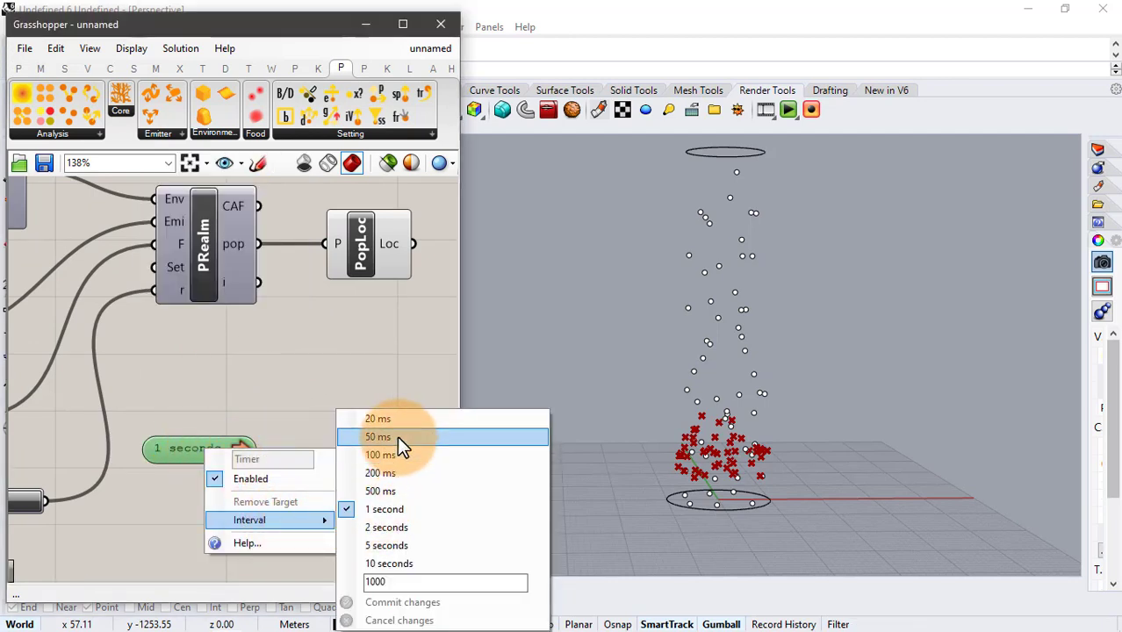
click(397, 436)
drag(263, 449, 241, 293)
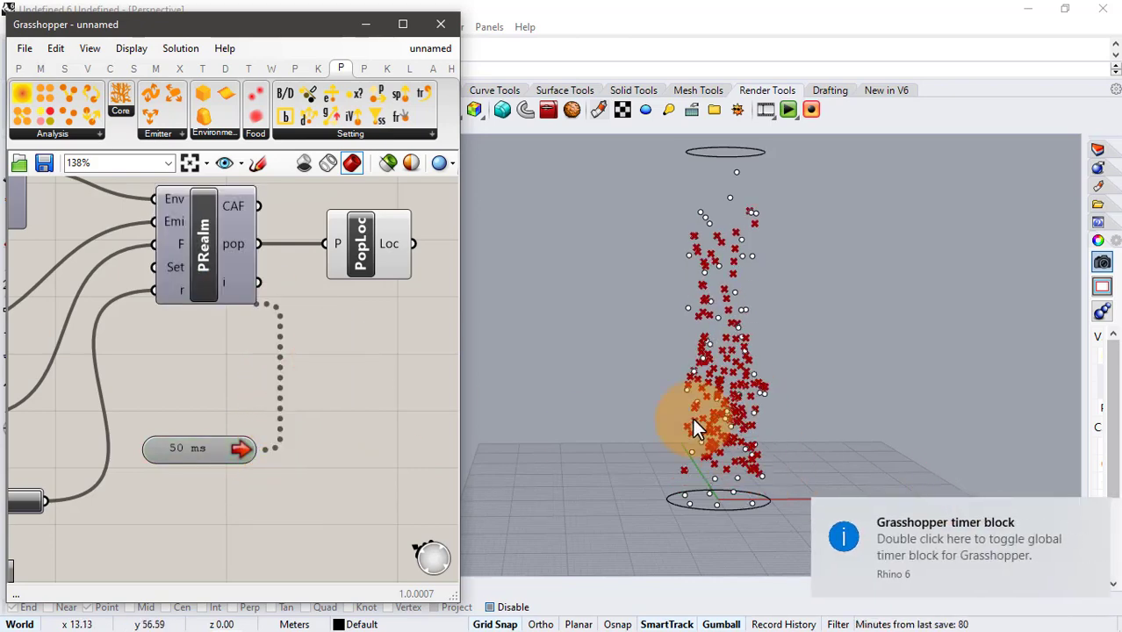
Let the simulation run while viewing the agents in the column, and disable the timer to stop it.
right_drag(718, 392, 650, 373)
scroll(768, 398, up, 2)
scroll(755, 401, down, 2)
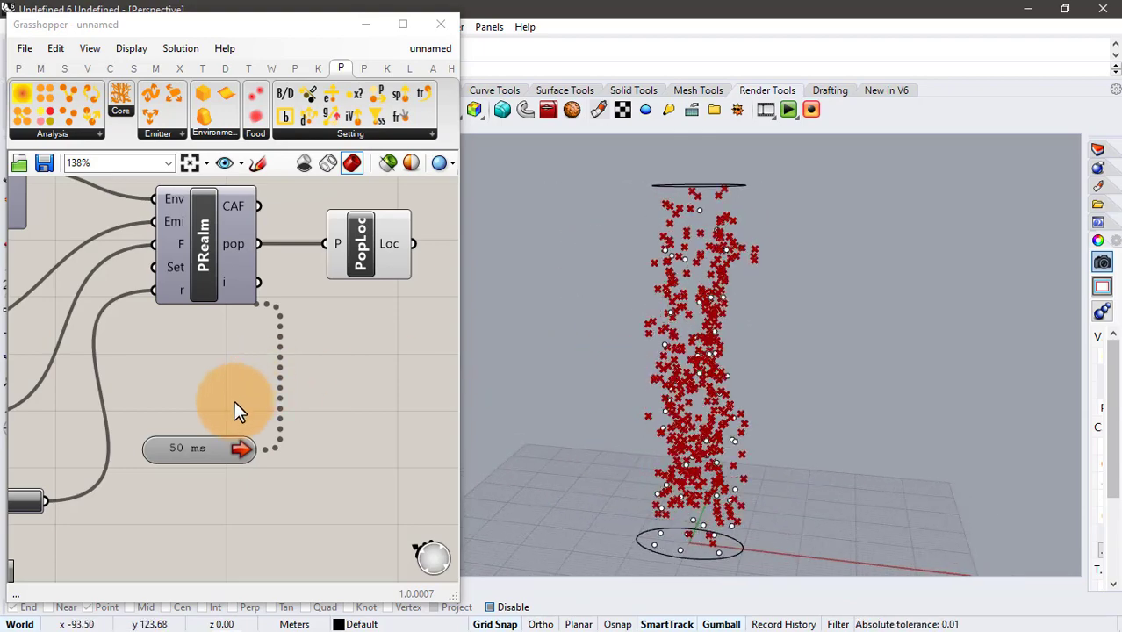
right_click(189, 461)
click(281, 492)
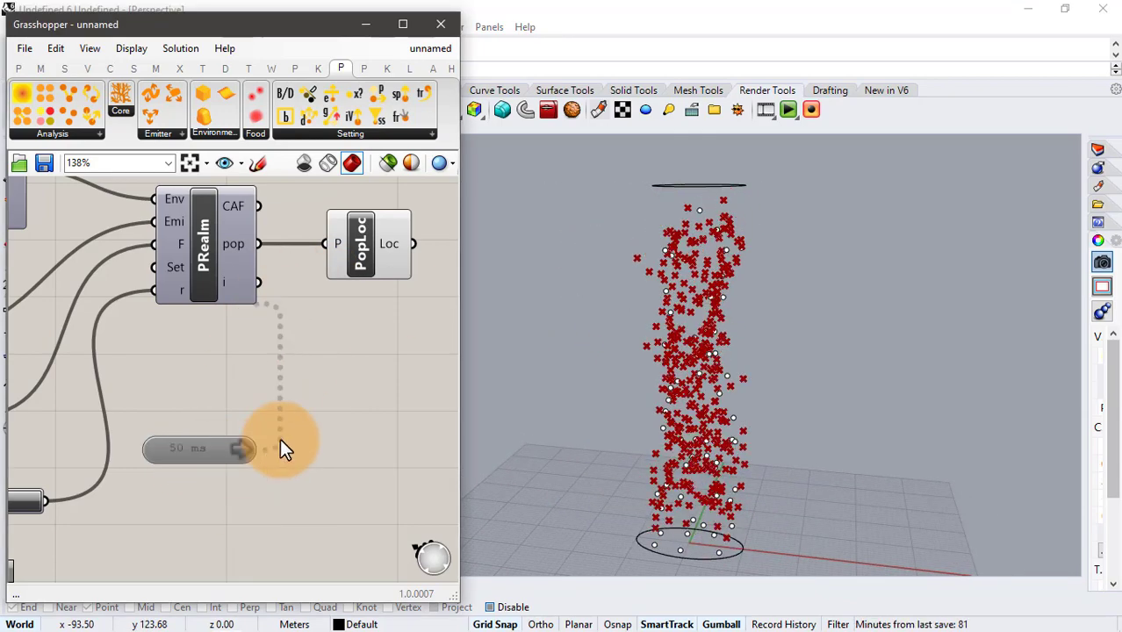
Add a Proximity 3D component beside Population Locations and connect the Loc output to its P input.
right_drag(650, 305, 695, 346)
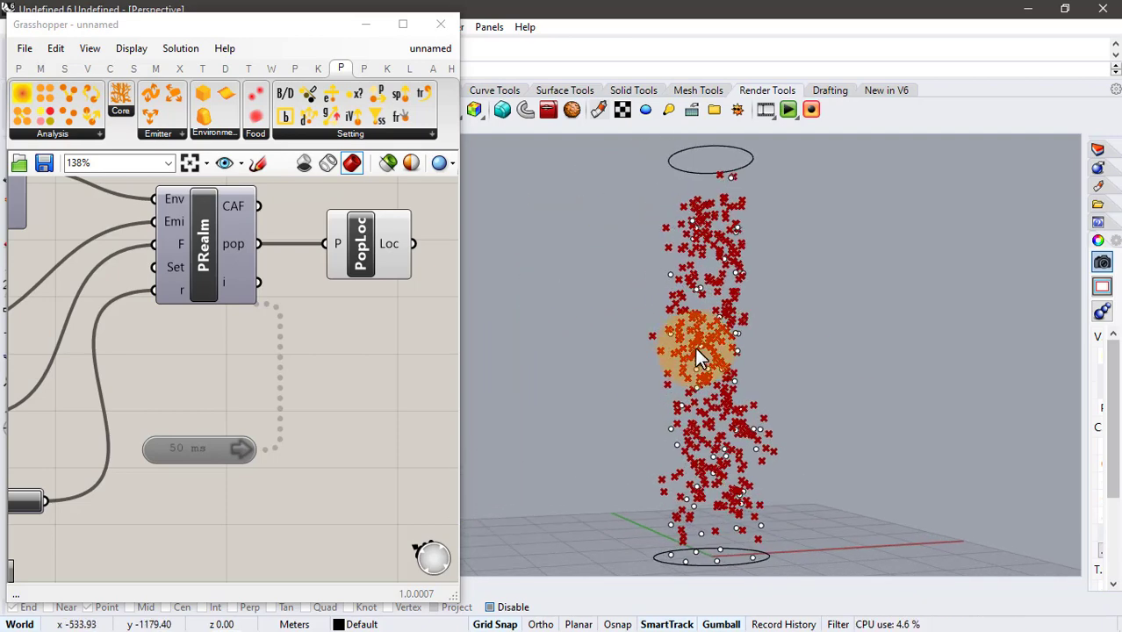
scroll(697, 347, down, 2)
mouse_move(720, 384)
right_down()
mouse_move(579, 377)
mouse_move(704, 393)
right_up()
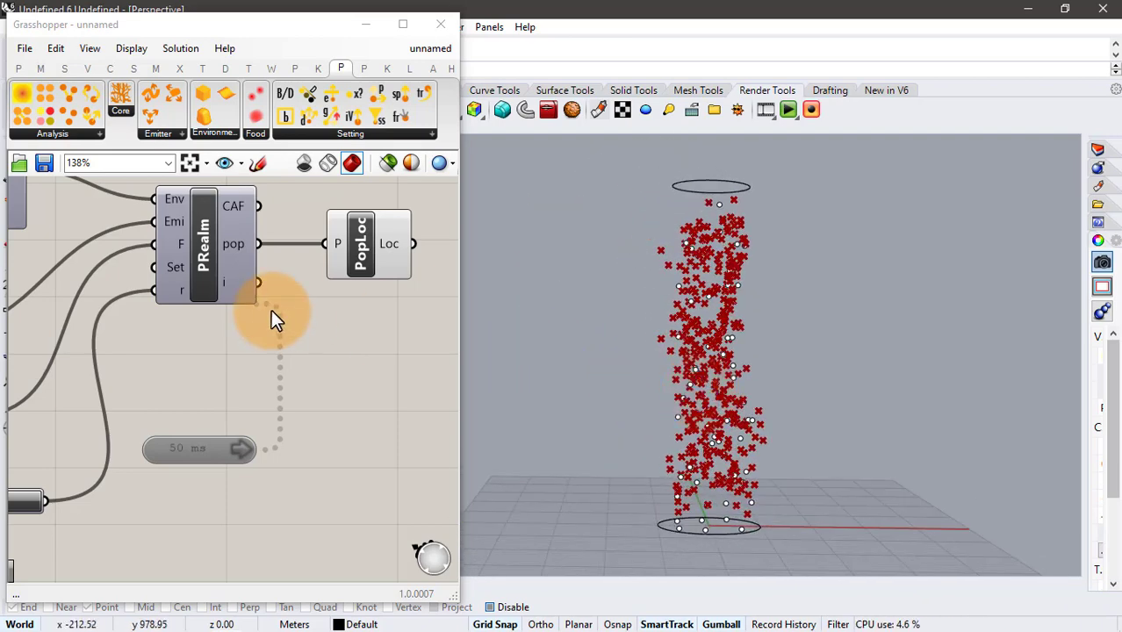
right_drag(344, 333, 298, 316)
scroll(241, 368, down, 1)
double_click(331, 300)
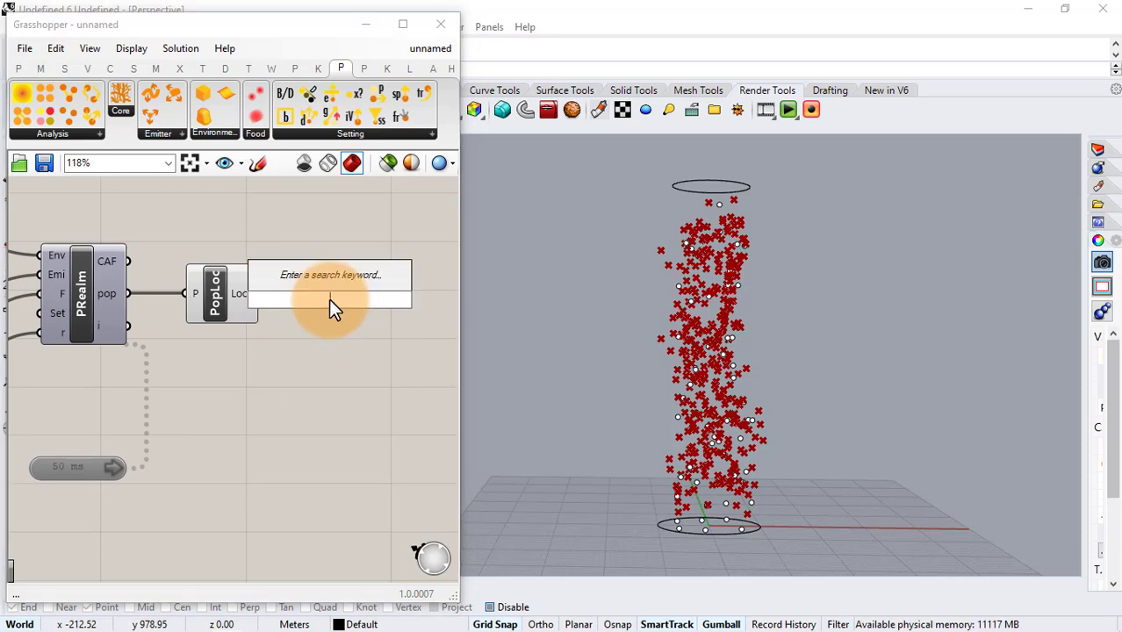
text(pro)
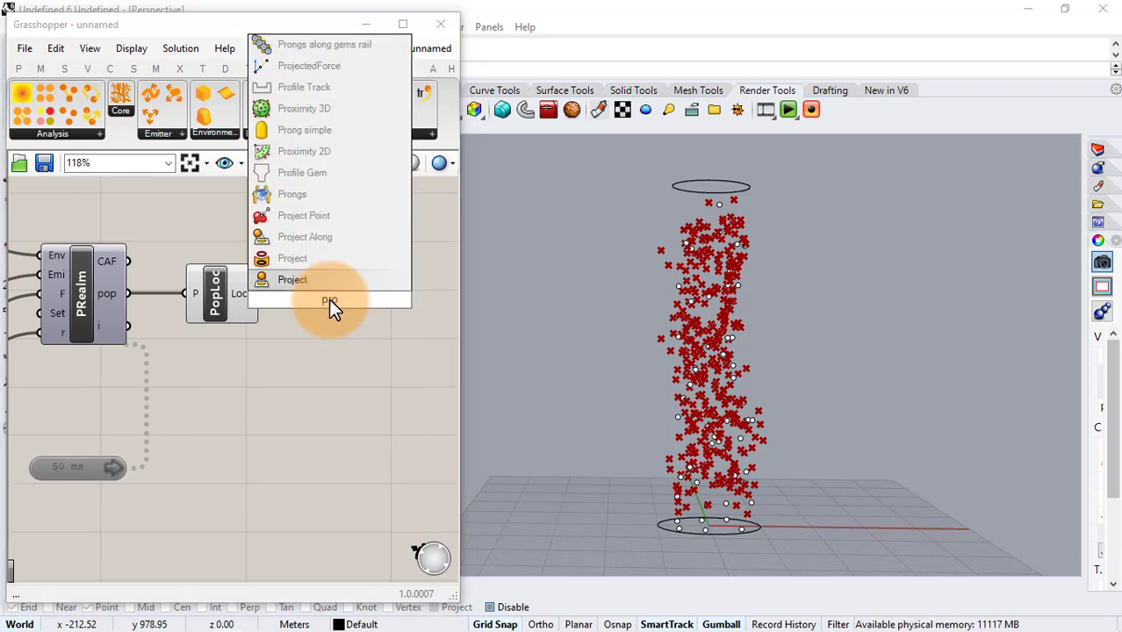
click(351, 106)
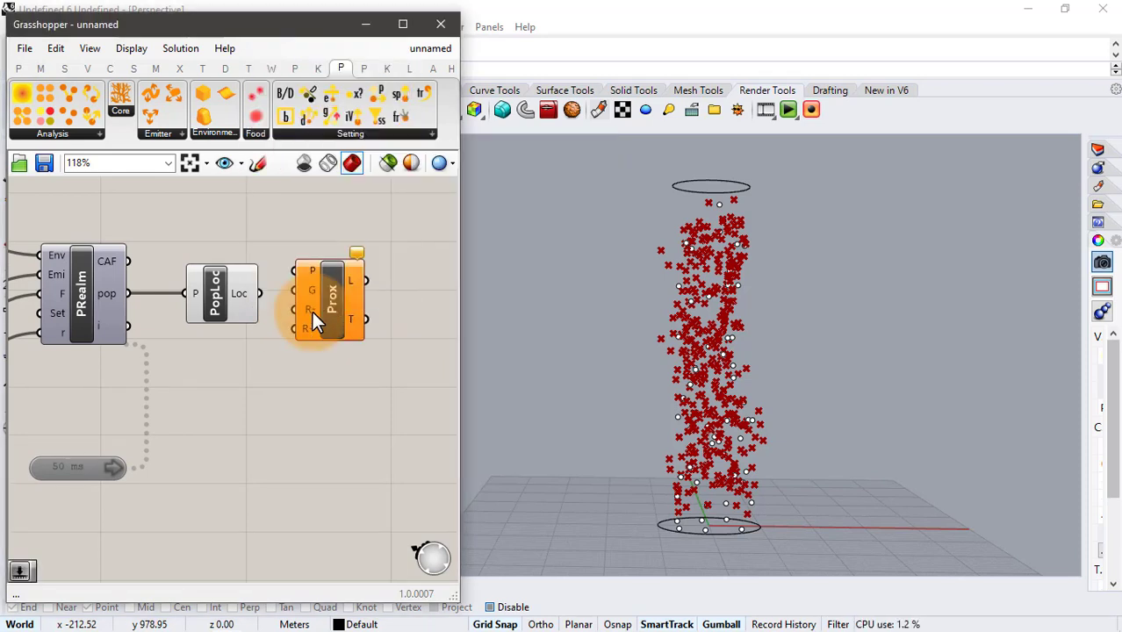
drag(260, 293, 302, 271)
drag(338, 310, 374, 311)
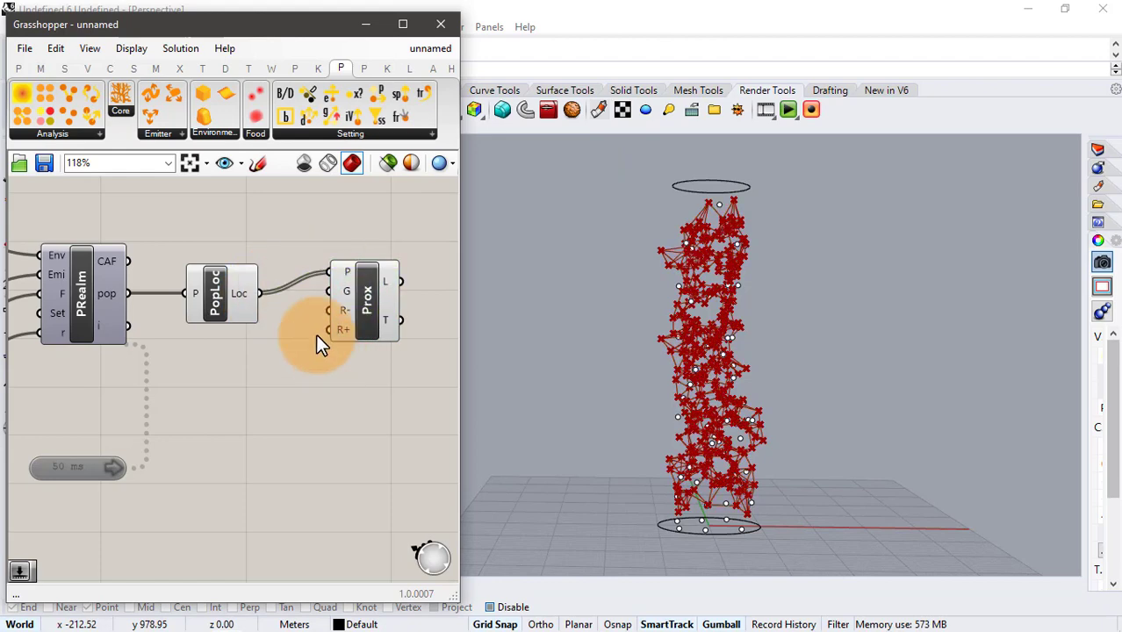
Hide the preview of Population Locations so that only the proximity lines are displayed.
drag(268, 247, 182, 328)
middle_click(228, 384)
click(274, 381)
click(259, 395)
right_drag(727, 310, 698, 347)
Add a number slider with the value 6 and connect it to the G input of Proximity 3D.
double_click(250, 412)
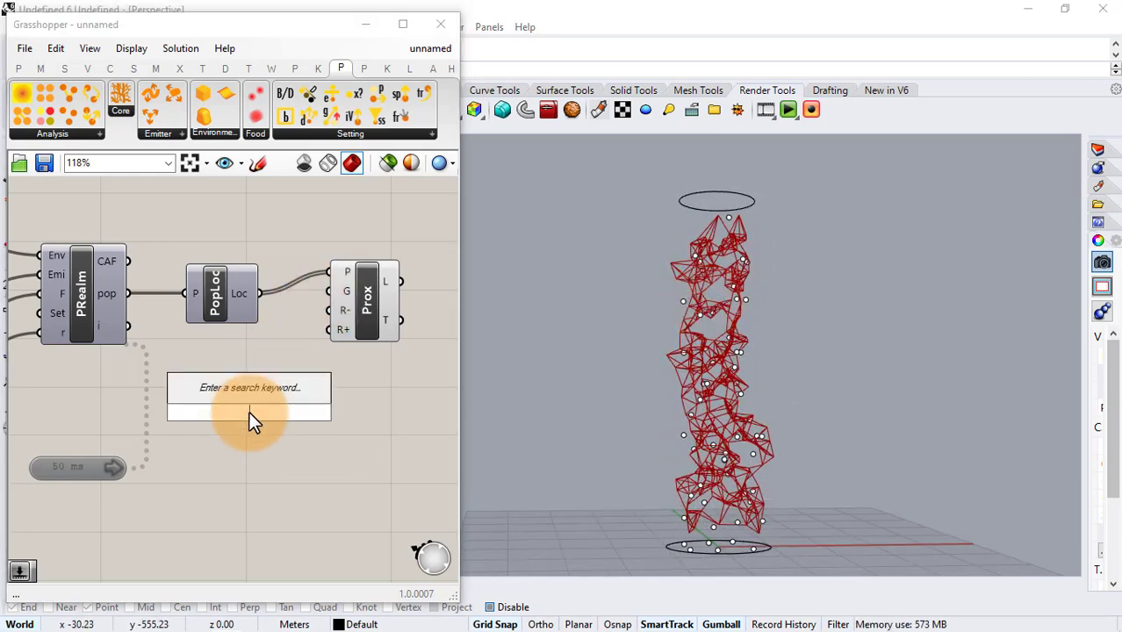
text(6)
key(Return)
drag(334, 414, 338, 292)
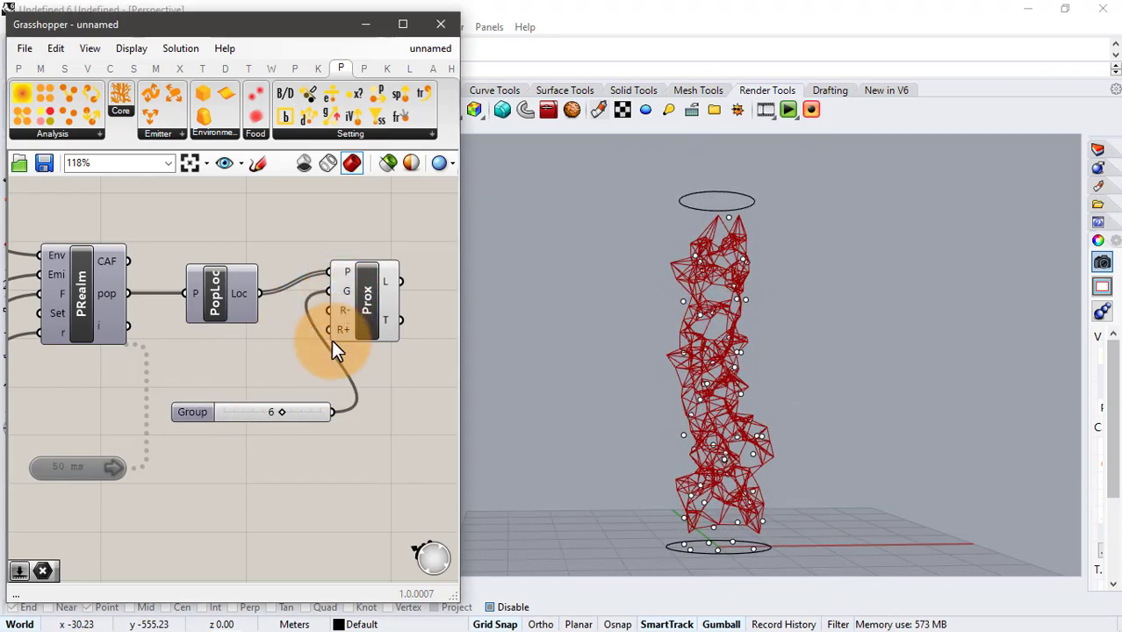
Set the Group slider to 5 and inspect the resulting line network in the column.
mouse_move(279, 413)
mouse_down()
mouse_move(228, 414)
mouse_move(299, 426)
mouse_move(274, 425)
mouse_up()
scroll(721, 394, up, 2)
right_drag(722, 394, 790, 378)
scroll(649, 378, down, 2)
right_drag(649, 378, 682, 384)
scroll(683, 385, up, 6)
scroll(685, 386, down, 5)
right_drag(604, 361, 763, 383)
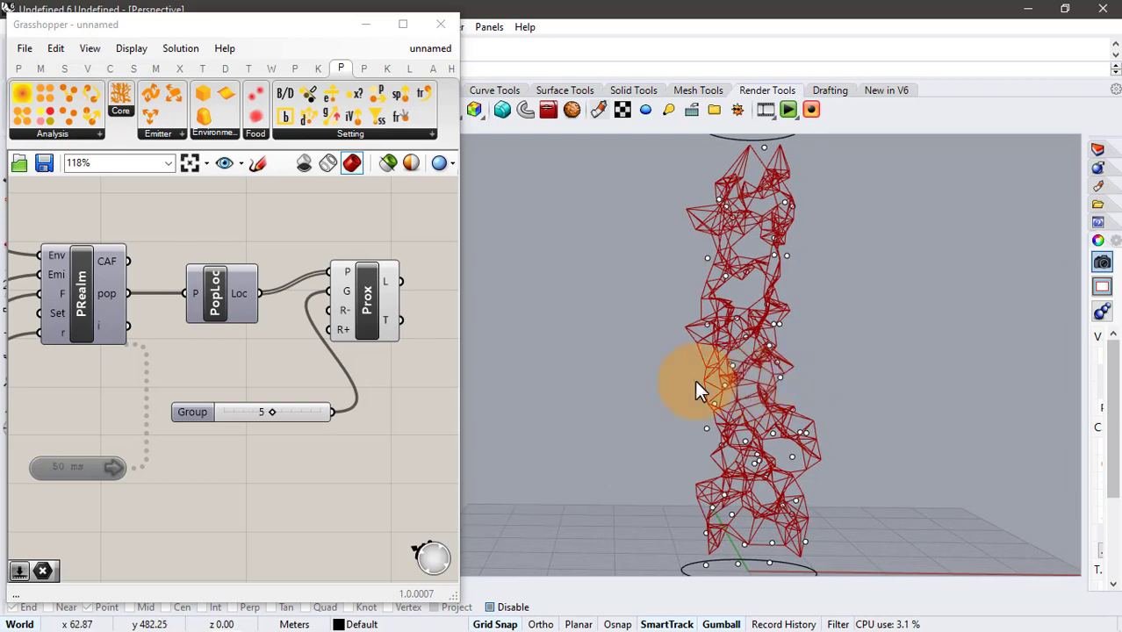
mouse_move(270, 412)
mouse_down()
mouse_move(231, 409)
mouse_move(311, 415)
mouse_move(272, 413)
mouse_up()
Reset the simulation with the Button and enable the 50 ms timer to watch the line network grow.
right_drag(190, 342, 288, 349)
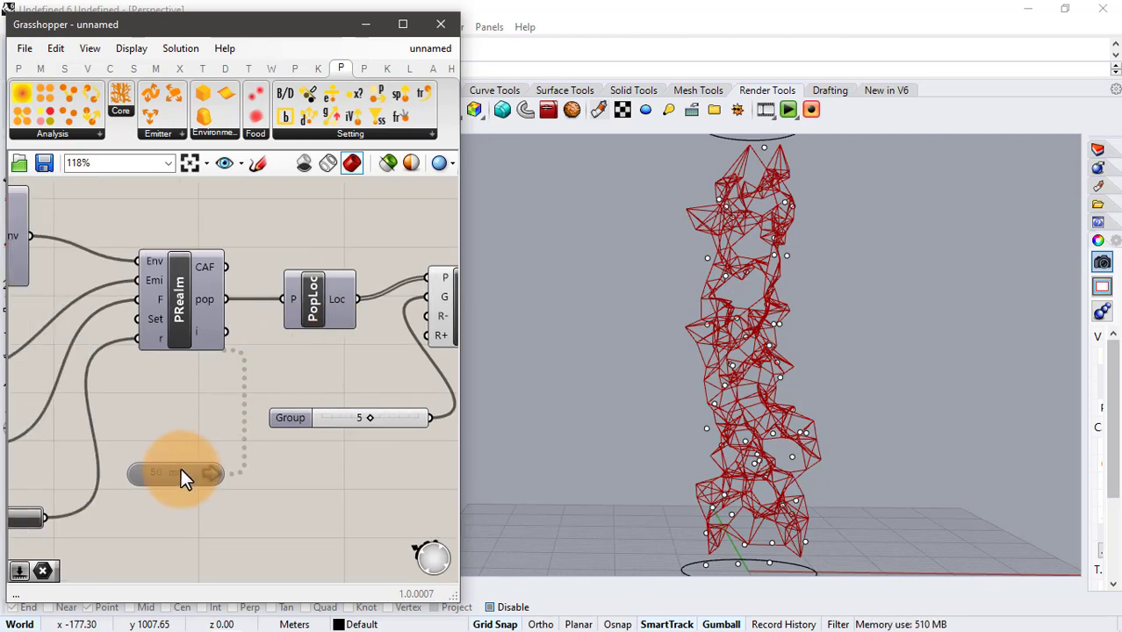
right_drag(163, 417, 229, 378)
click(92, 472)
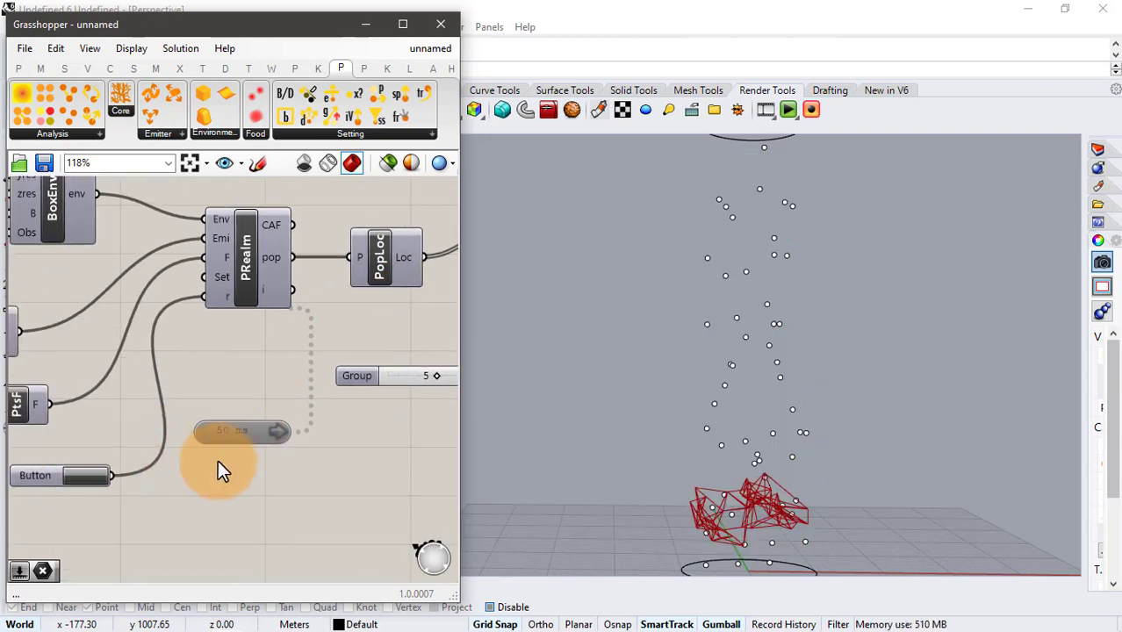
right_click(252, 435)
click(280, 470)
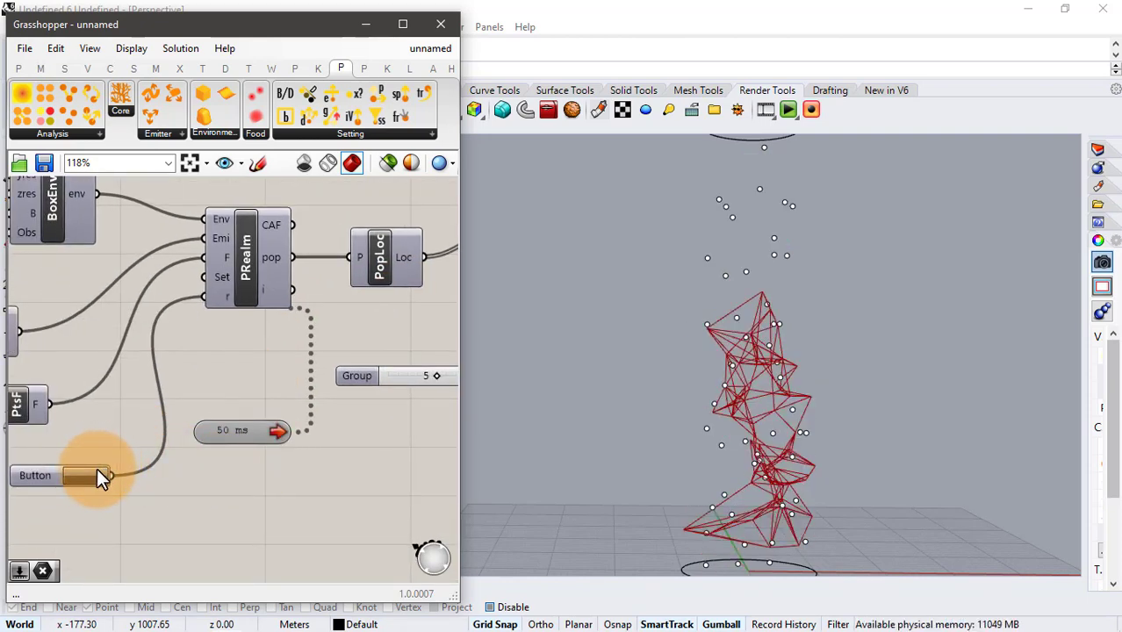
right_drag(724, 435, 771, 473)
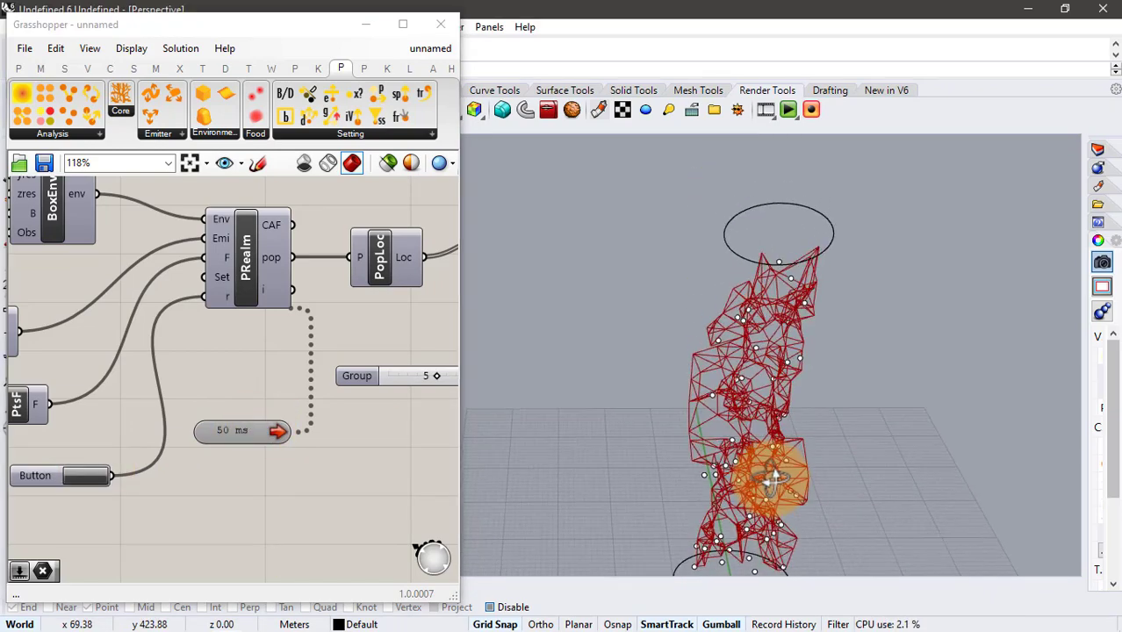
scroll(705, 381, down, 3)
right_drag(705, 382, 711, 338)
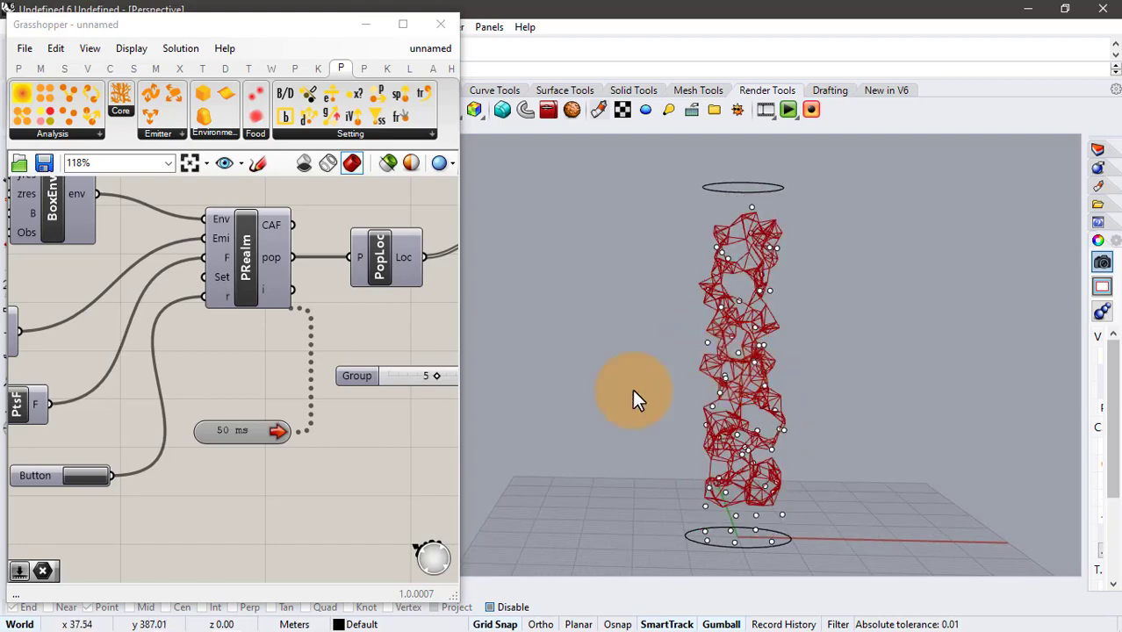
Stop the timer, let the simulation run again briefly, and disable the timer once more.
right_click(260, 428)
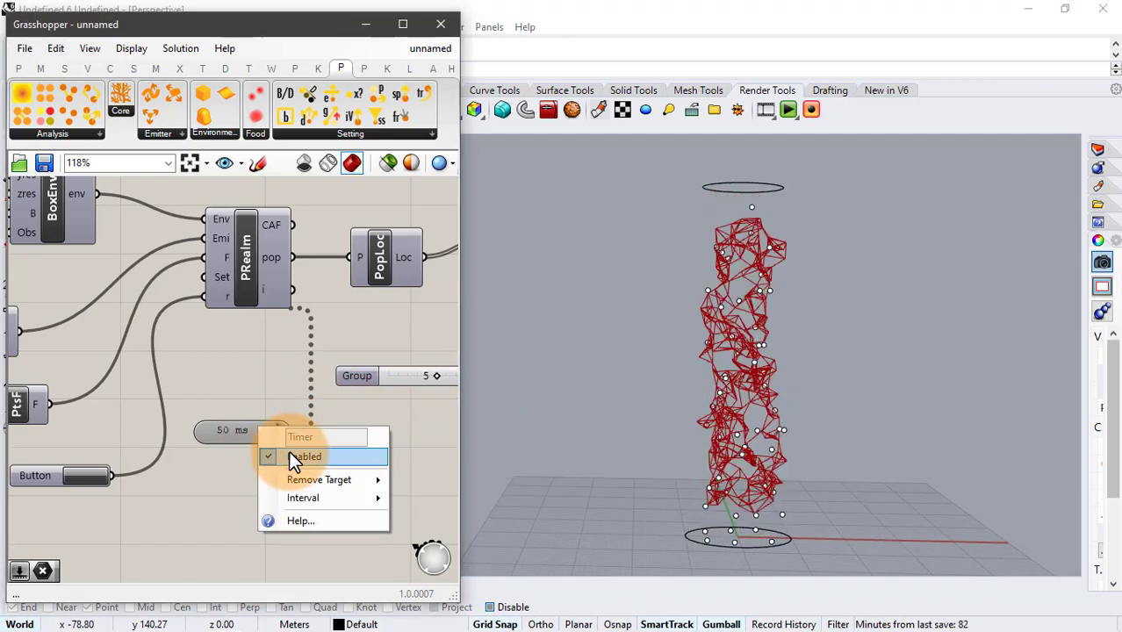
click(289, 452)
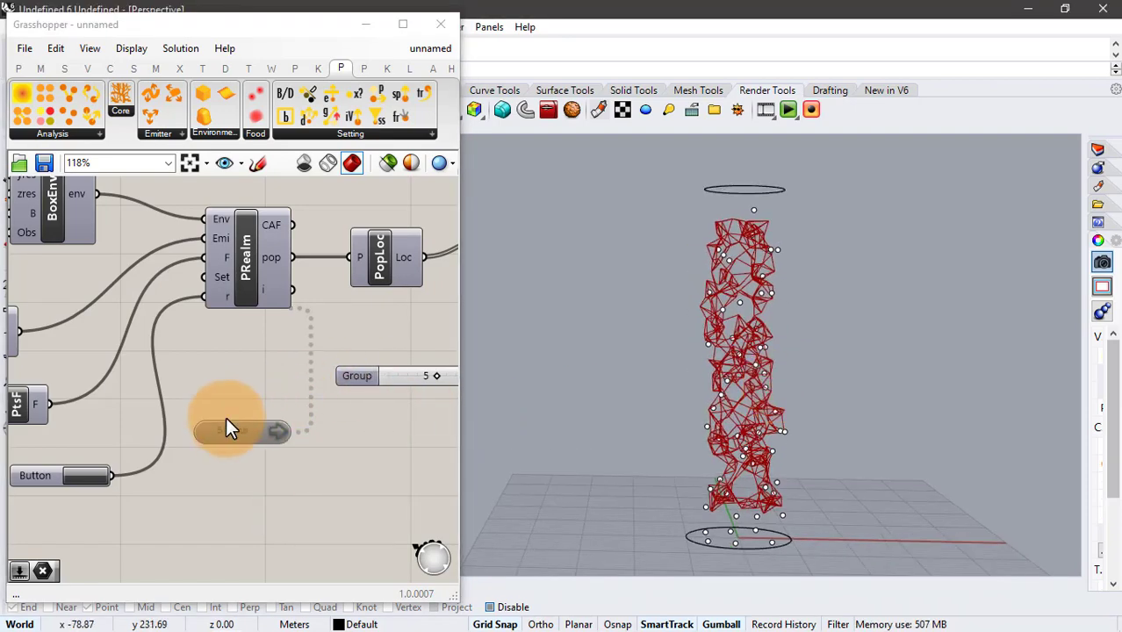
right_click(232, 430)
click(260, 451)
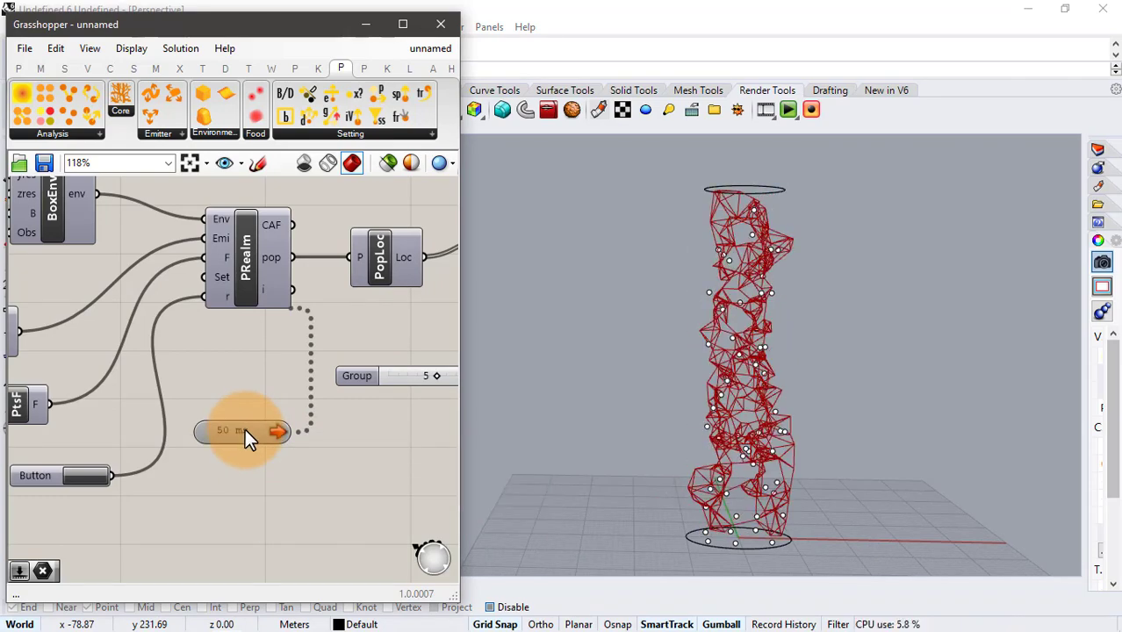
right_click(245, 428)
click(284, 453)
right_drag(777, 362, 813, 339)
scroll(757, 336, up, 4)
scroll(684, 326, down, 4)
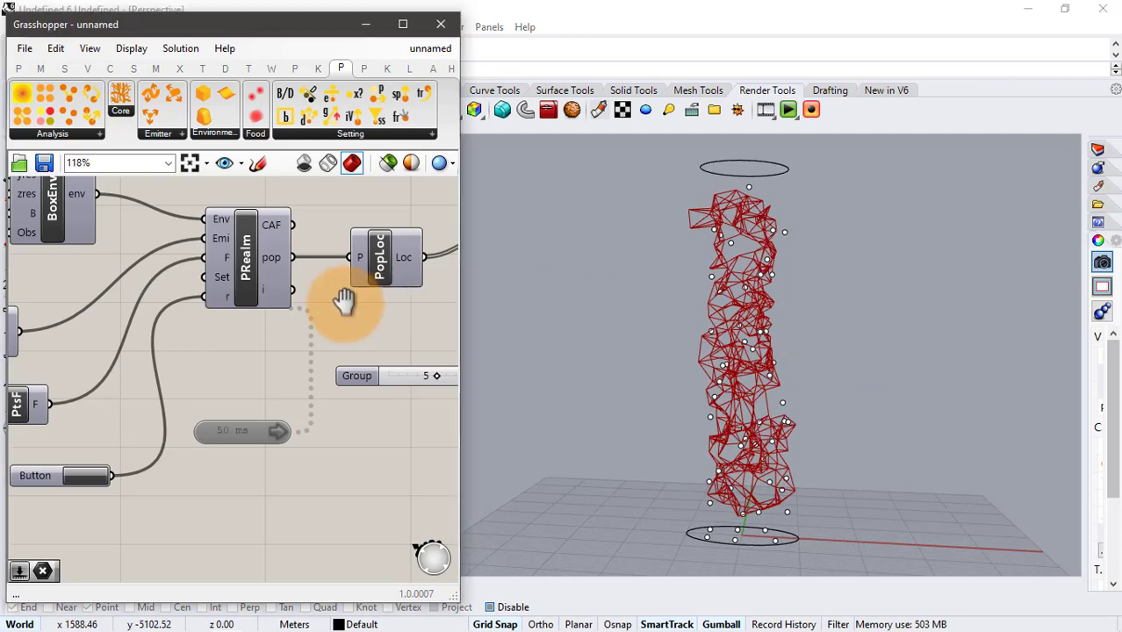
Hide the preview of Proximity 3D and move the component slightly lower than Population Locations.
right_drag(346, 300, 223, 297)
mouse_move(313, 372)
mouse_down()
mouse_move(325, 371)
mouse_move(307, 369)
mouse_up()
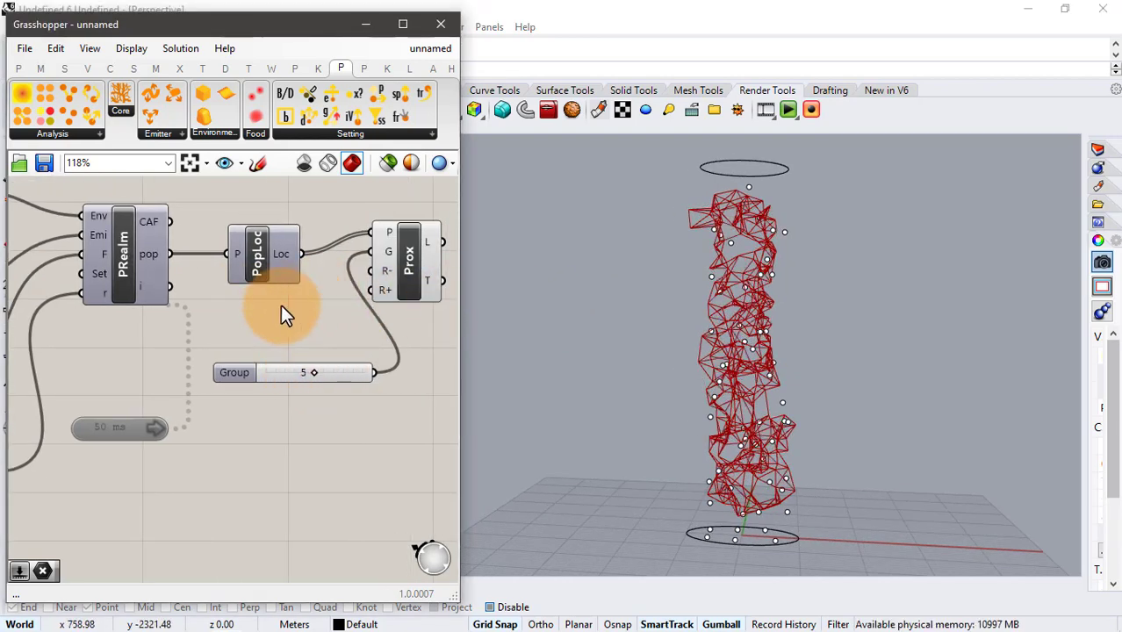
scroll(282, 303, down, 2)
right_drag(301, 298, 261, 296)
drag(393, 257, 286, 367)
middle_click(315, 382)
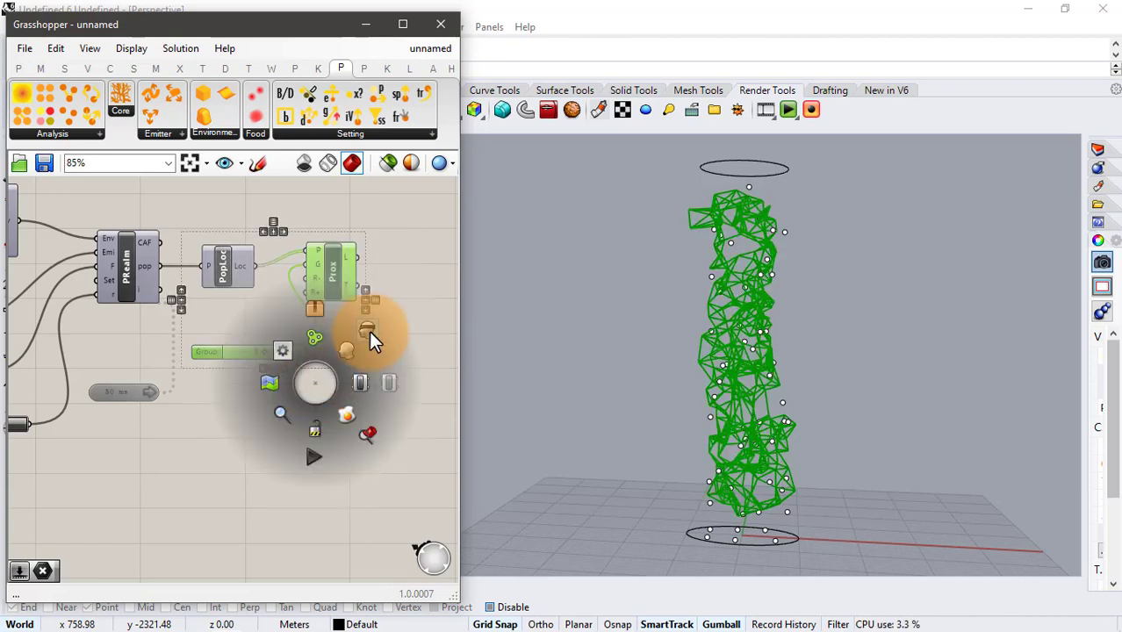
click(370, 330)
click(370, 329)
drag(376, 265, 309, 349)
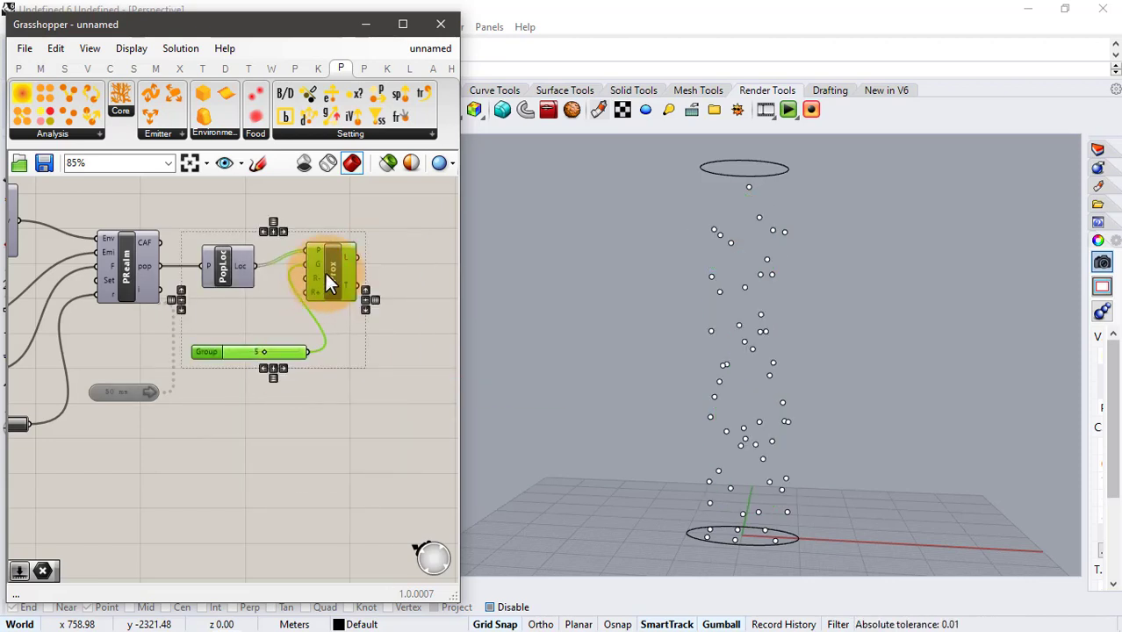
drag(332, 266, 337, 292)
click(290, 242)
right_drag(291, 244, 321, 275)
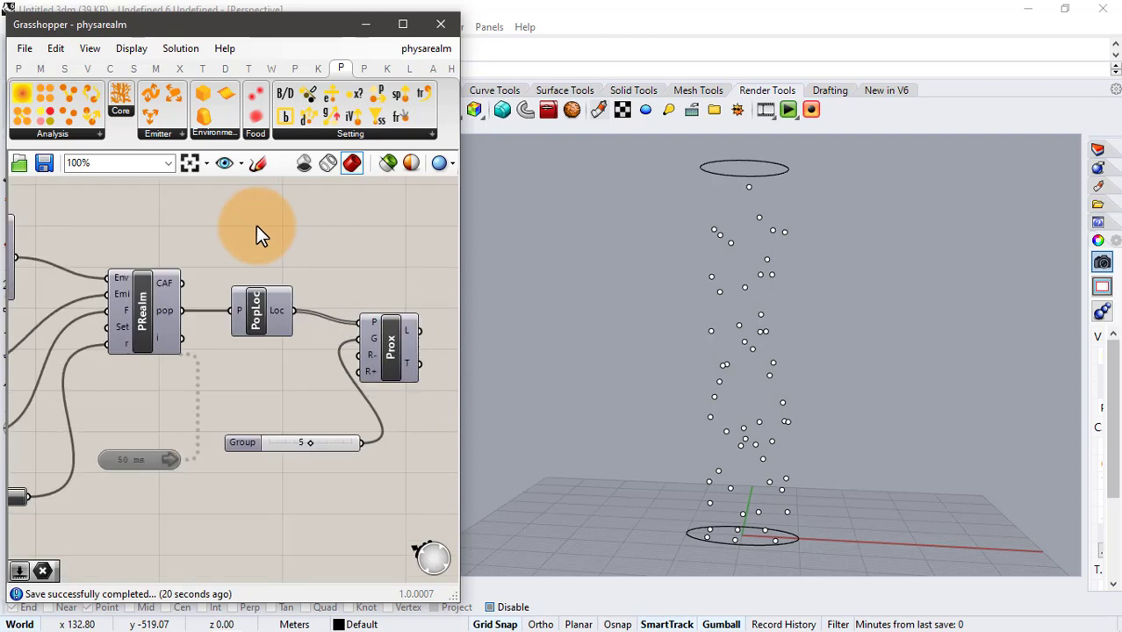
Add a popTrail component above Population Locations and connect PRealm's pop output to its P input.
right_drag(257, 226, 275, 255)
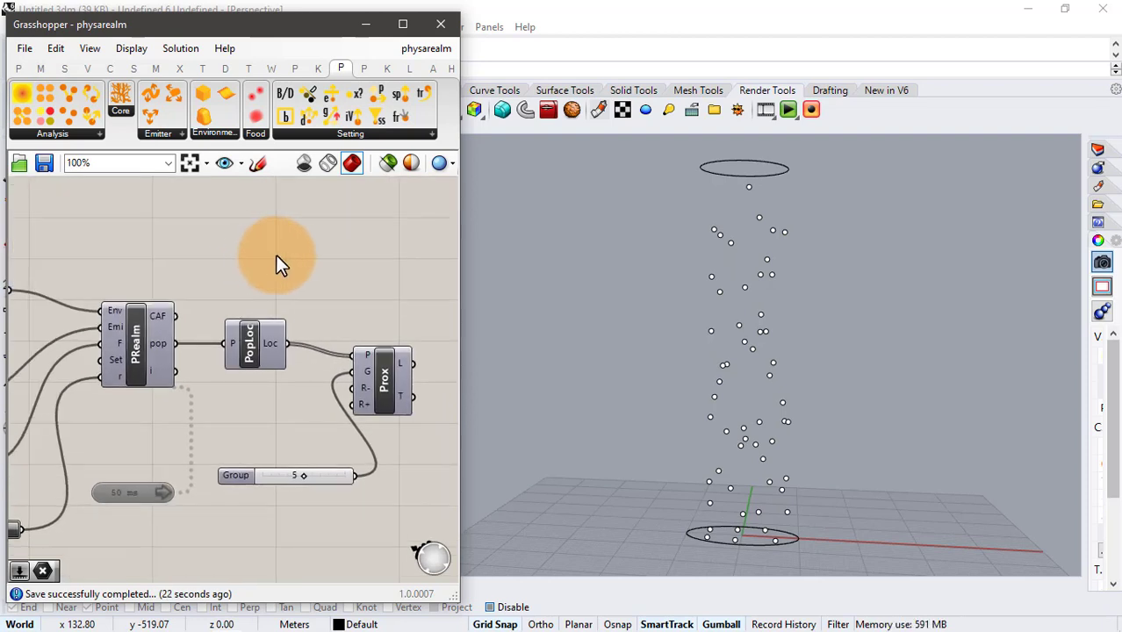
click(80, 129)
drag(93, 291, 350, 245)
drag(252, 237, 309, 227)
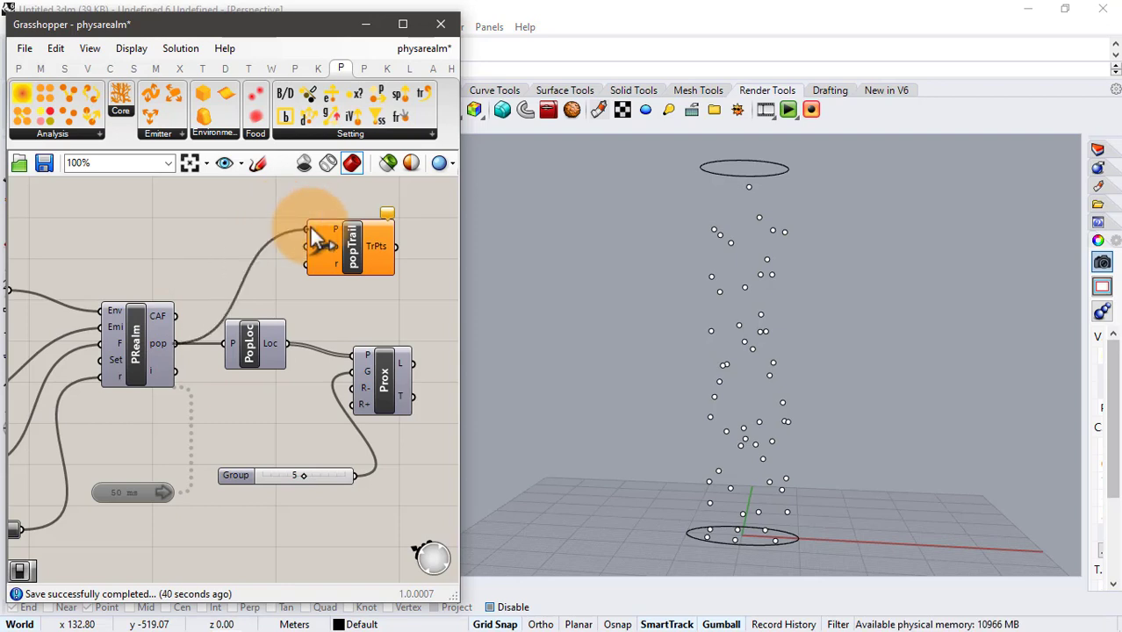
Add a Boolean Toggle set to False, connect it to popTrail's r input, and inspect the trail points.
double_click(180, 267)
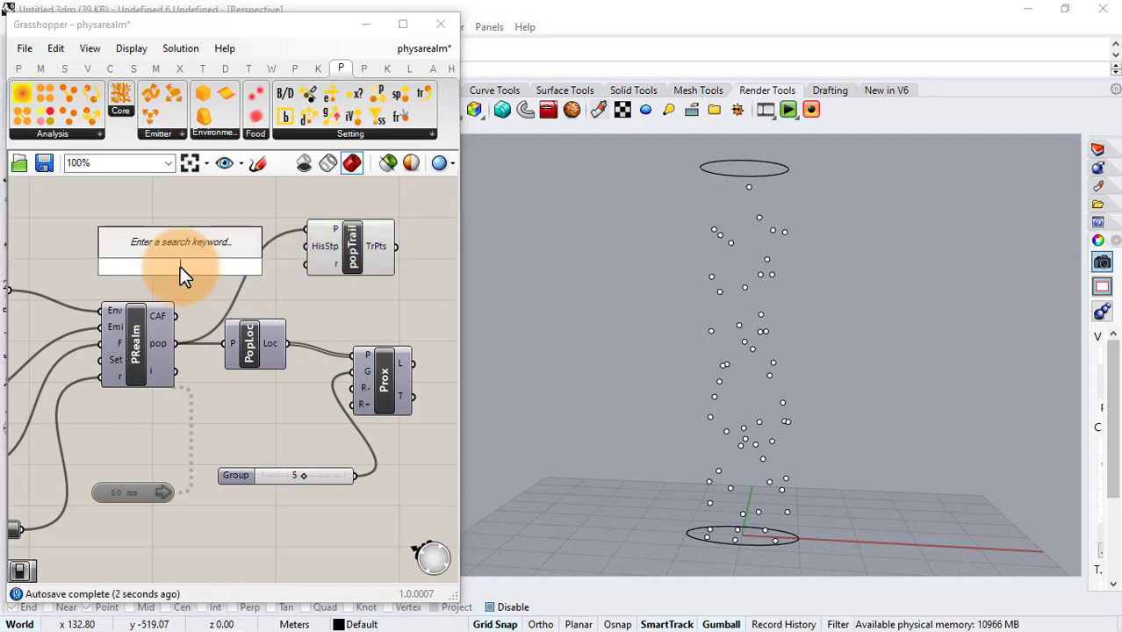
text(togg)
click(176, 249)
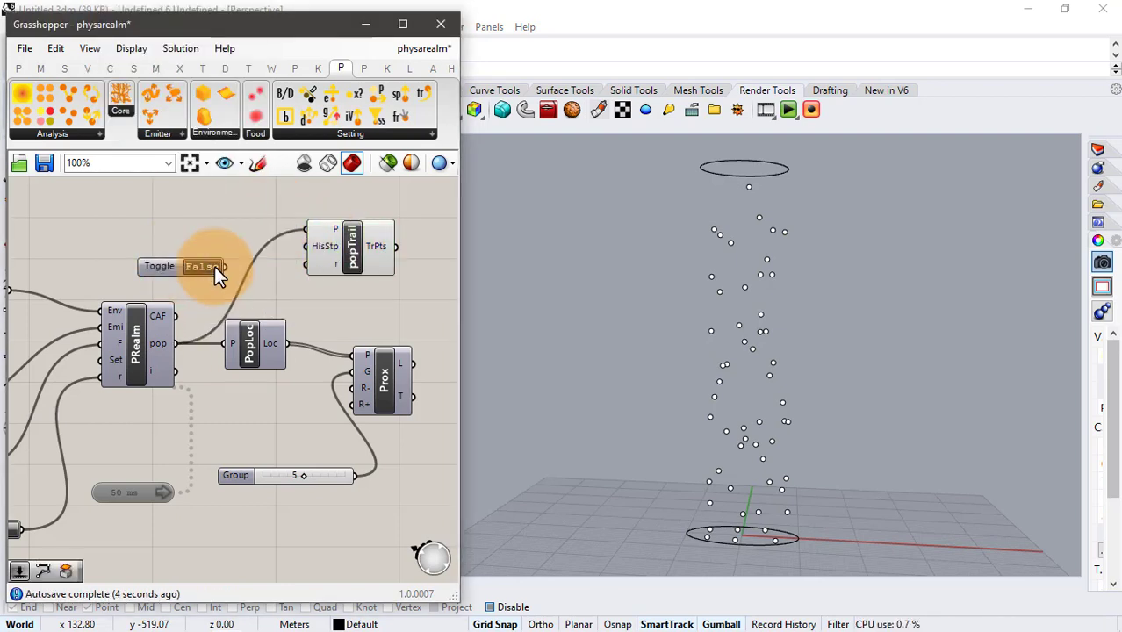
drag(230, 265, 305, 268)
click(344, 259)
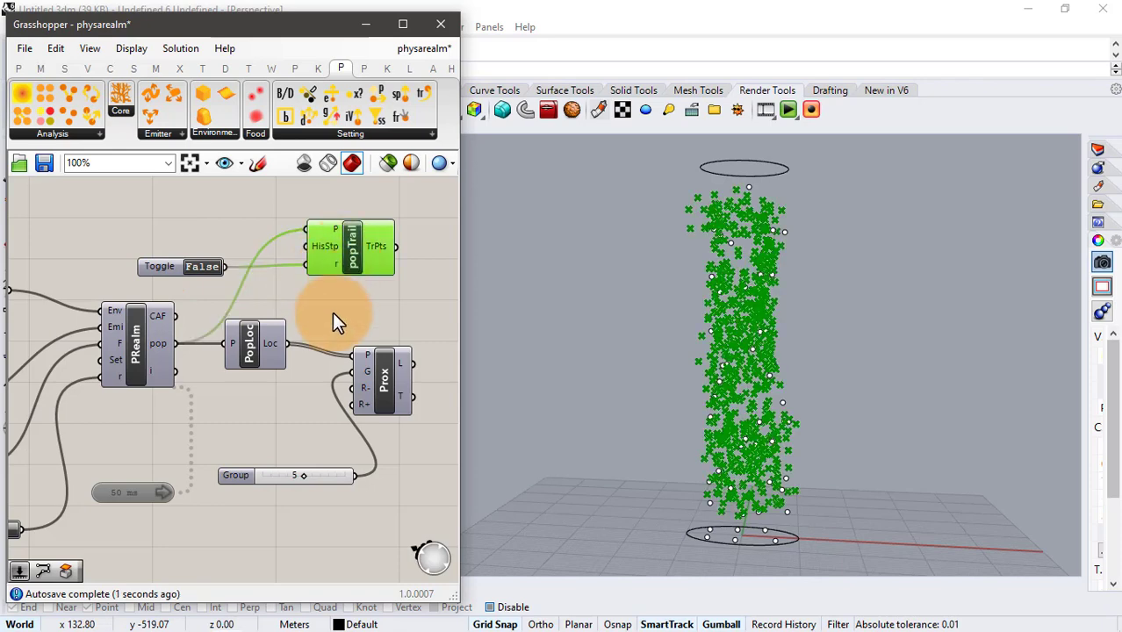
click(332, 313)
scroll(730, 292, up, 5)
scroll(730, 293, up, 3)
mouse_move(731, 293)
right_down()
mouse_move(724, 361)
mouse_move(719, 302)
right_up()
scroll(727, 317, down, 5)
scroll(726, 316, down, 2)
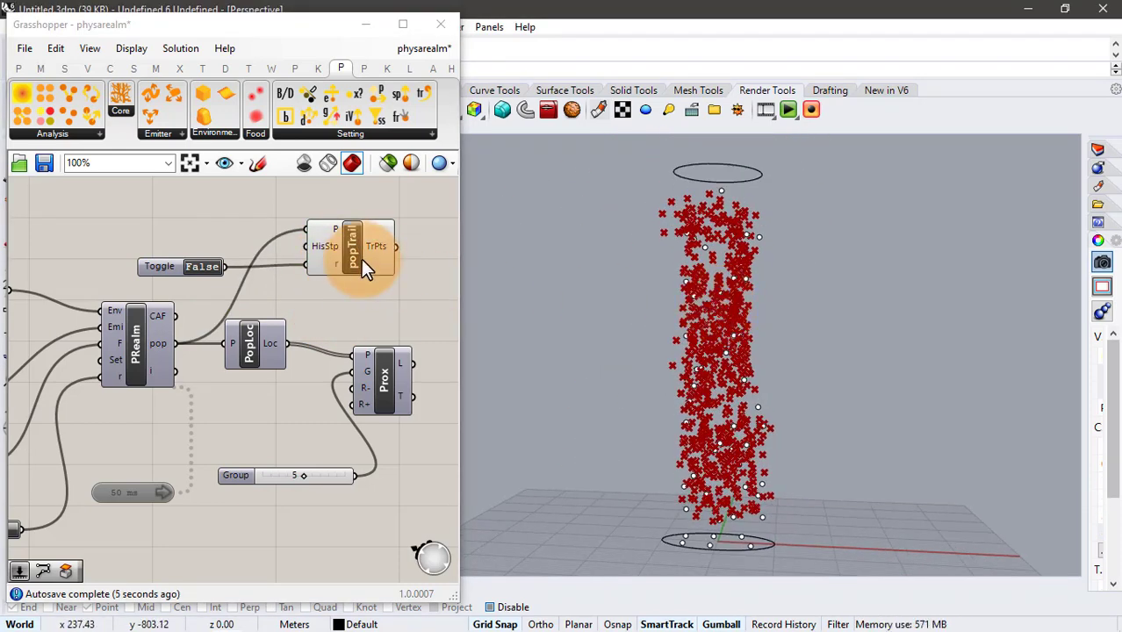
Reset popTrail by switching its toggle to True and back to False, and shift the toggle slightly away from the component.
click(361, 259)
click(305, 280)
double_click(201, 263)
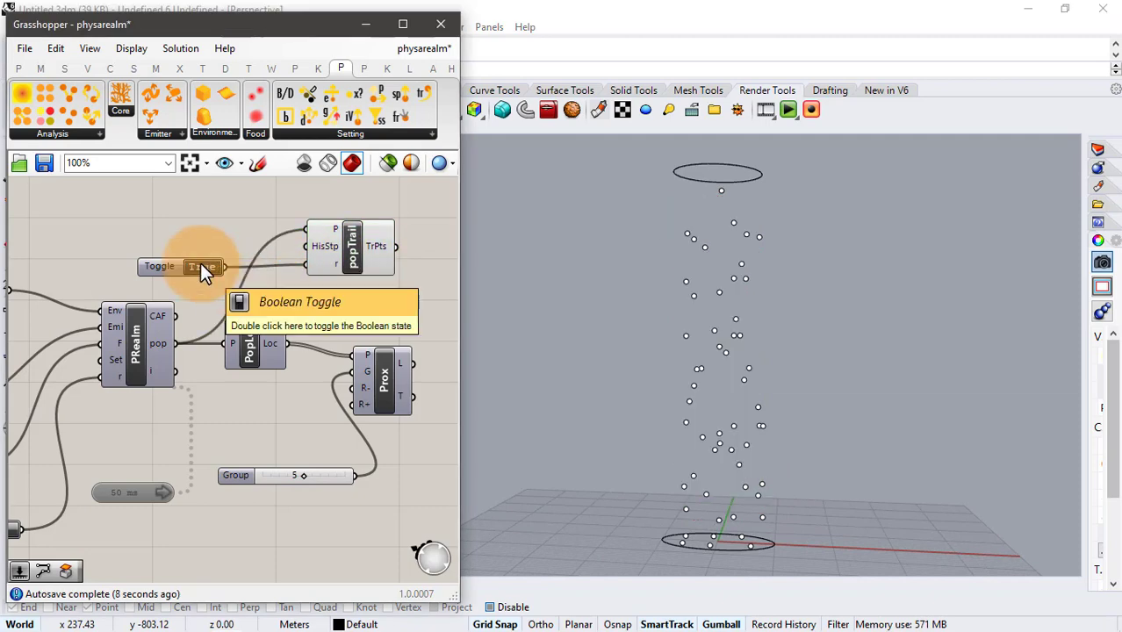
double_click(201, 266)
drag(182, 270, 172, 268)
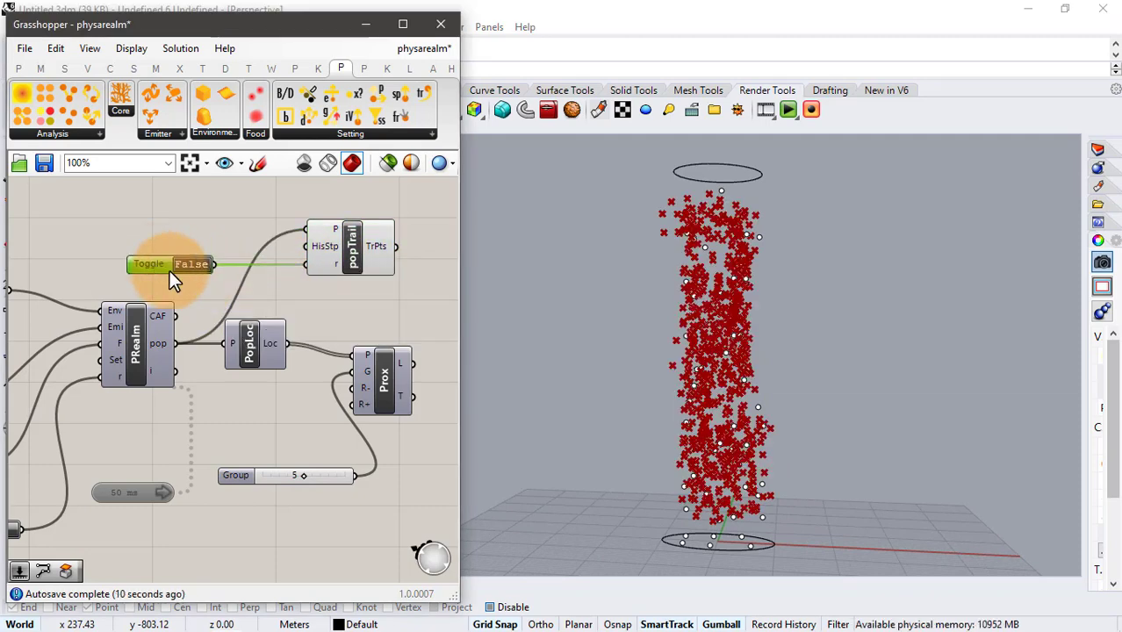
right_drag(615, 299, 676, 310)
Add a Trail component beside popTrail and connect the TrPts output to its Points input.
click(353, 286)
right_drag(339, 282, 230, 244)
scroll(256, 273, down, 2)
scroll(232, 245, up, 2)
double_click(282, 246)
text(trail)
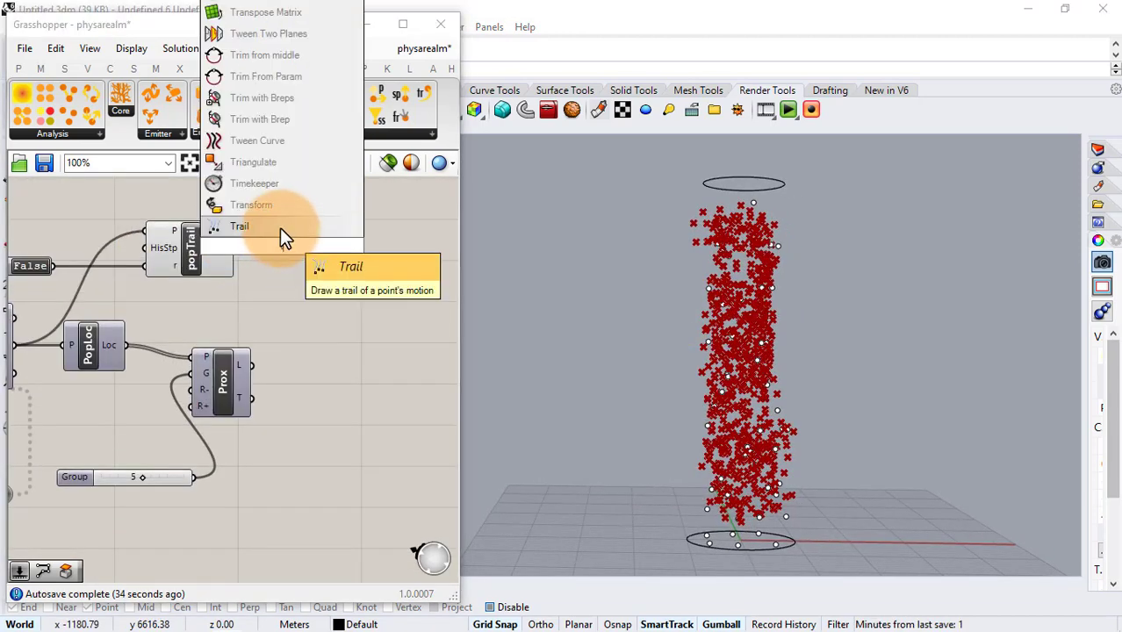
click(281, 228)
drag(281, 252, 321, 255)
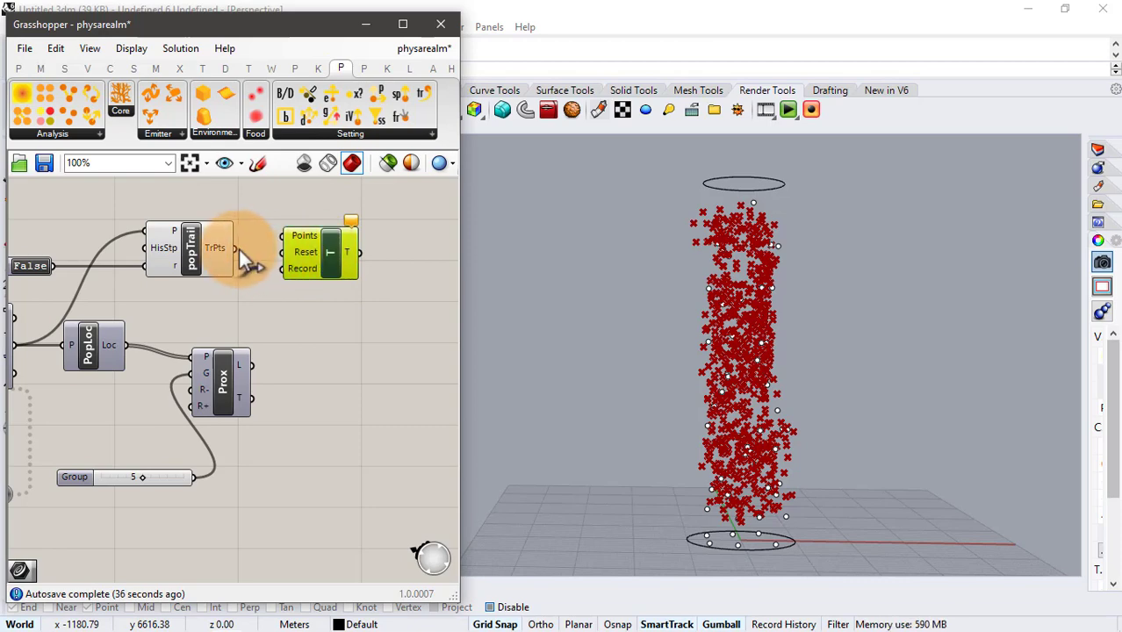
drag(237, 248, 352, 268)
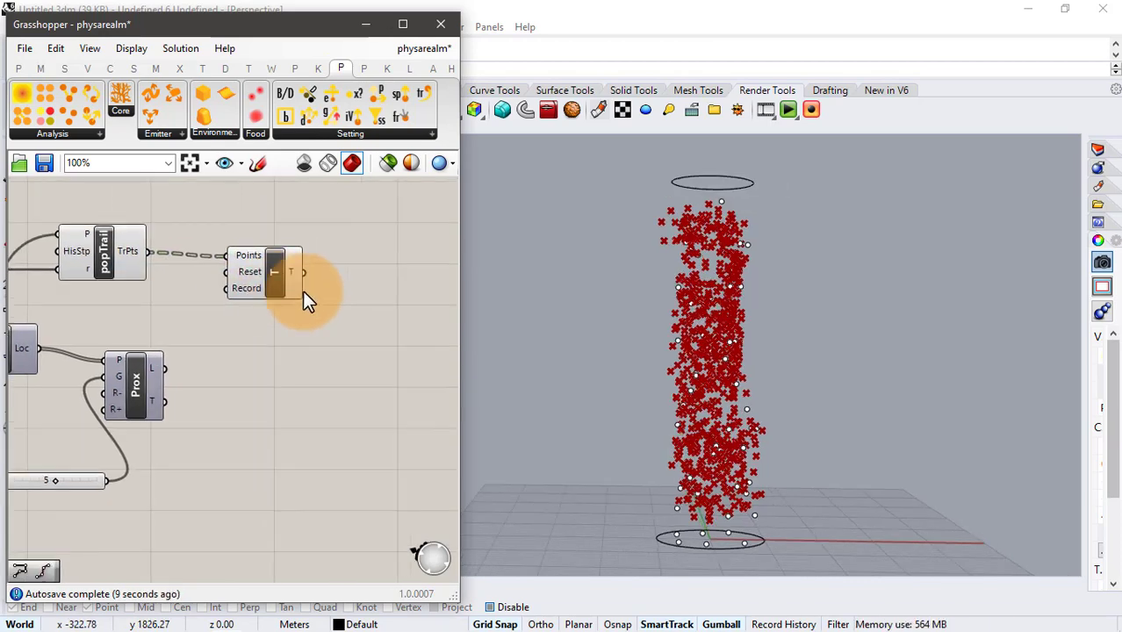
click(281, 289)
drag(281, 288, 249, 266)
click(357, 256)
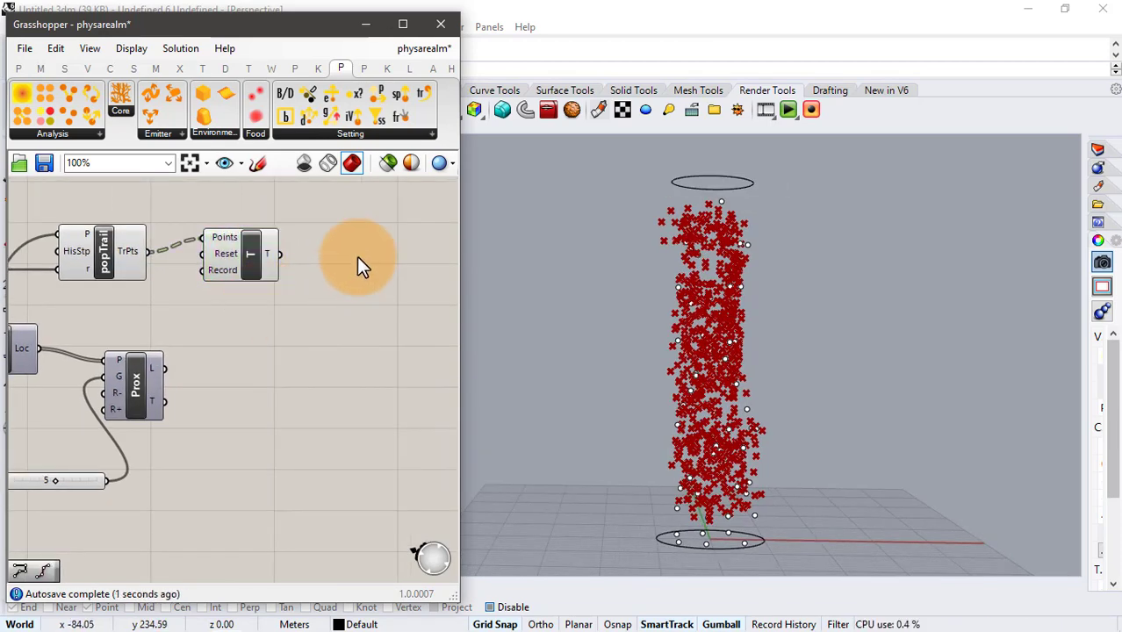
Duplicate the whole component definition and place the copy apart from the original on the canvas.
scroll(356, 257, down, 3)
right_drag(264, 243, 307, 250)
scroll(326, 233, down, 1)
scroll(337, 227, down, 3)
drag(356, 202, 131, 340)
key(ctrl+c)
key(ctrl+v)
drag(336, 248, 330, 340)
Turn off the preview of the trail components in the upper definition.
click(360, 197)
drag(360, 198, 303, 287)
middle_click(303, 286)
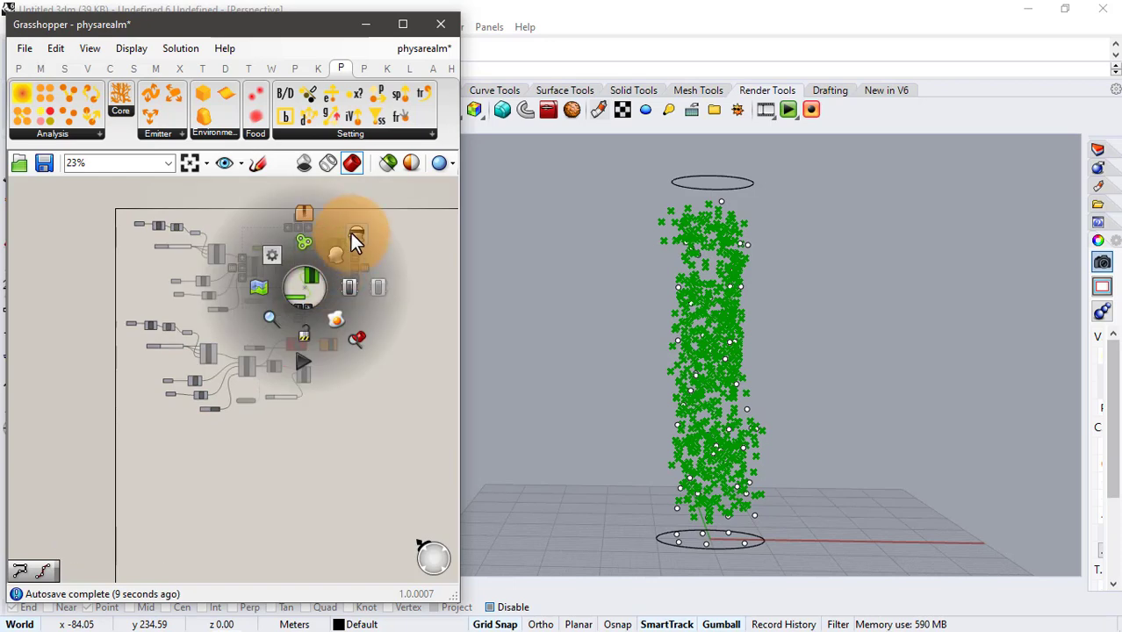
click(351, 235)
click(352, 250)
Delete the popTrail component and the Trail component attached to it from the lower definition.
scroll(297, 350, up, 5)
scroll(293, 334, up, 5)
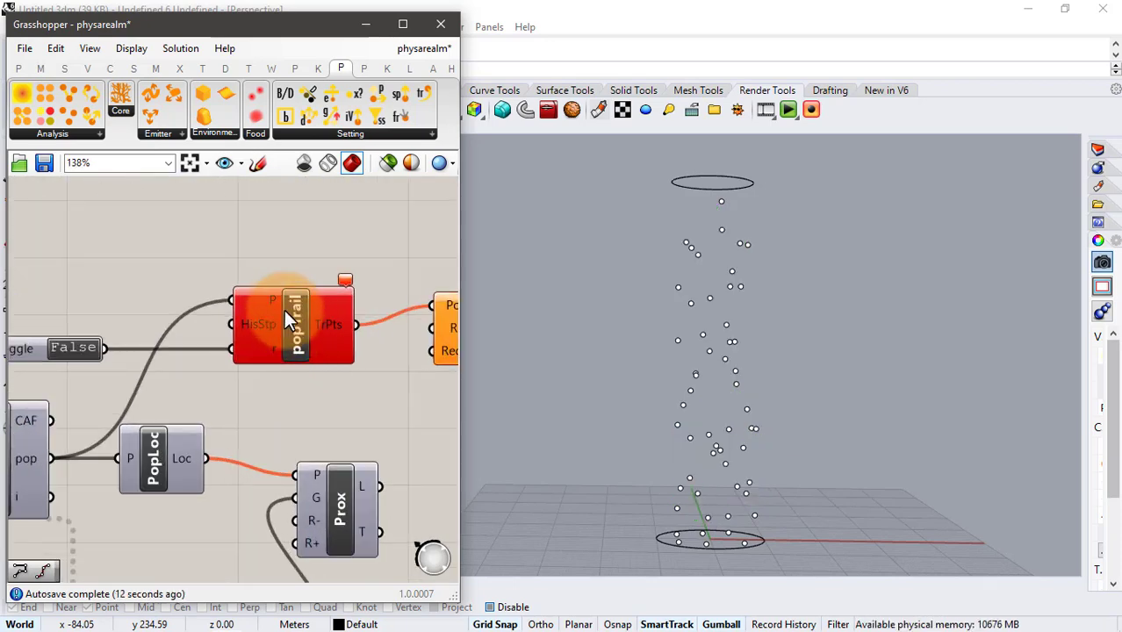
scroll(281, 304, down, 3)
click(297, 314)
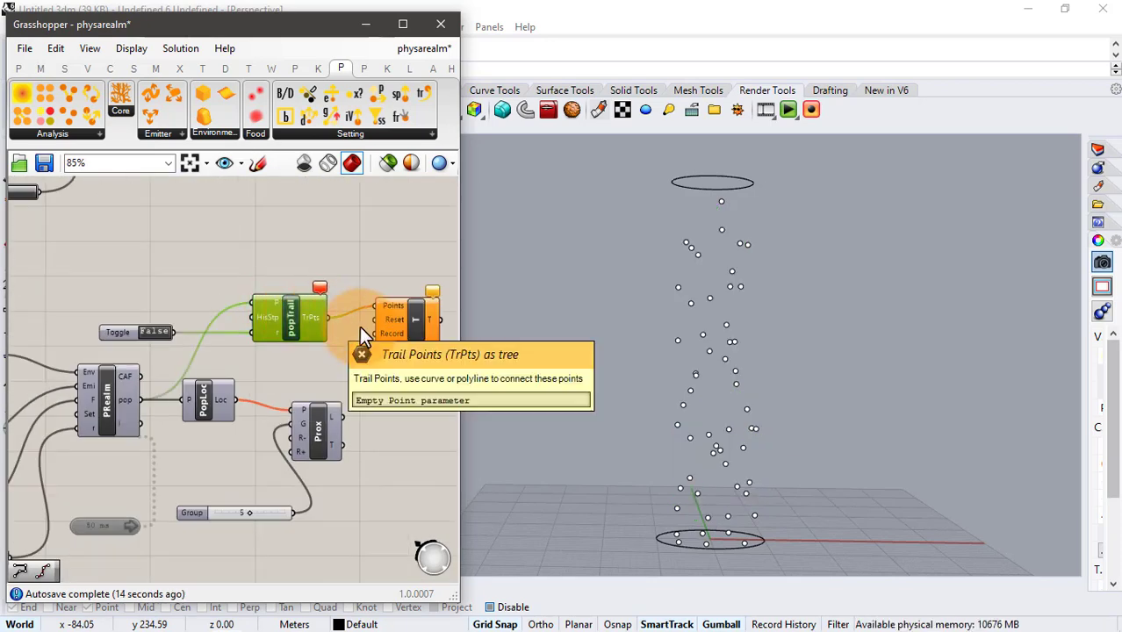
key(Delete)
click(397, 323)
key(Delete)
Add a removeDuplicateLines component beside Prox and connect Prox's L output to its L input.
right_drag(351, 351, 306, 323)
scroll(332, 364, up, 1)
right_drag(352, 394, 320, 376)
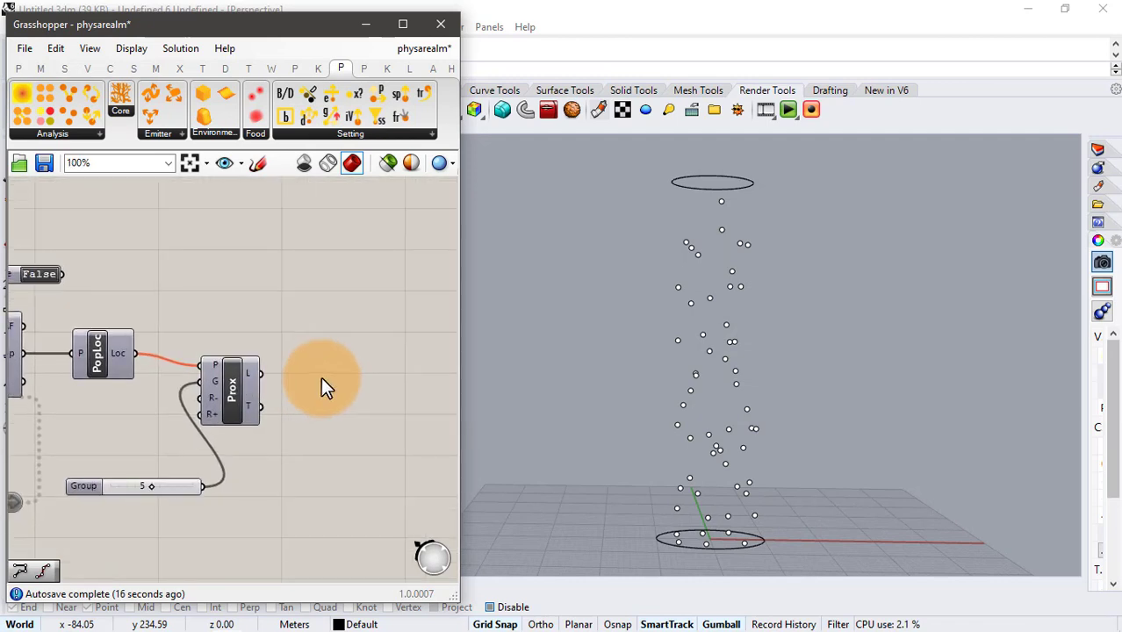
double_click(320, 377)
text(remo)
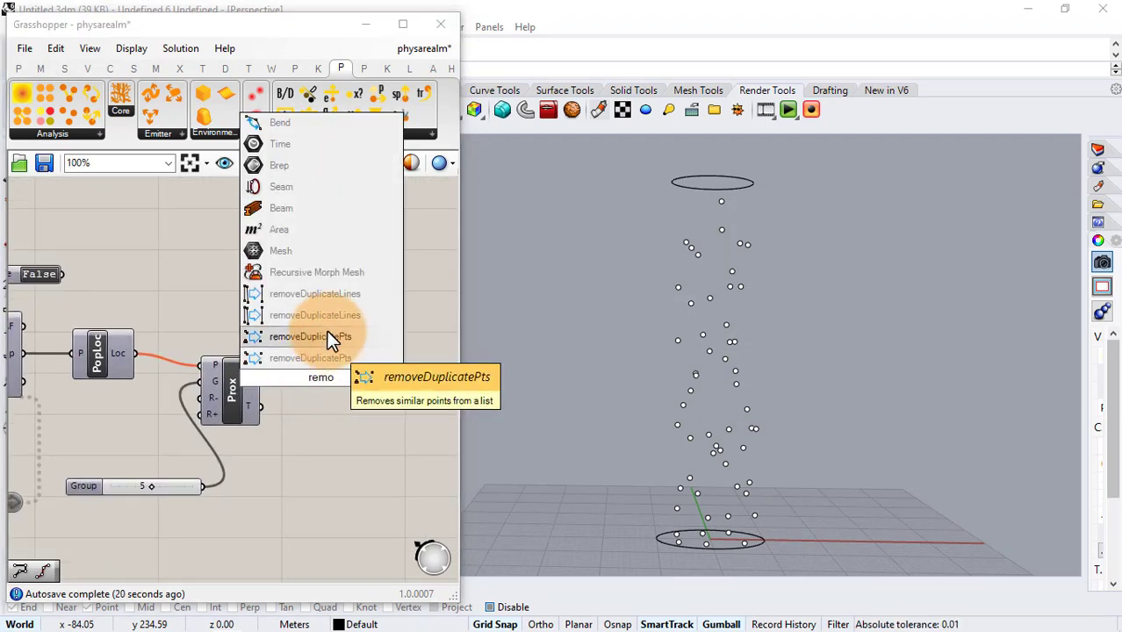
click(327, 336)
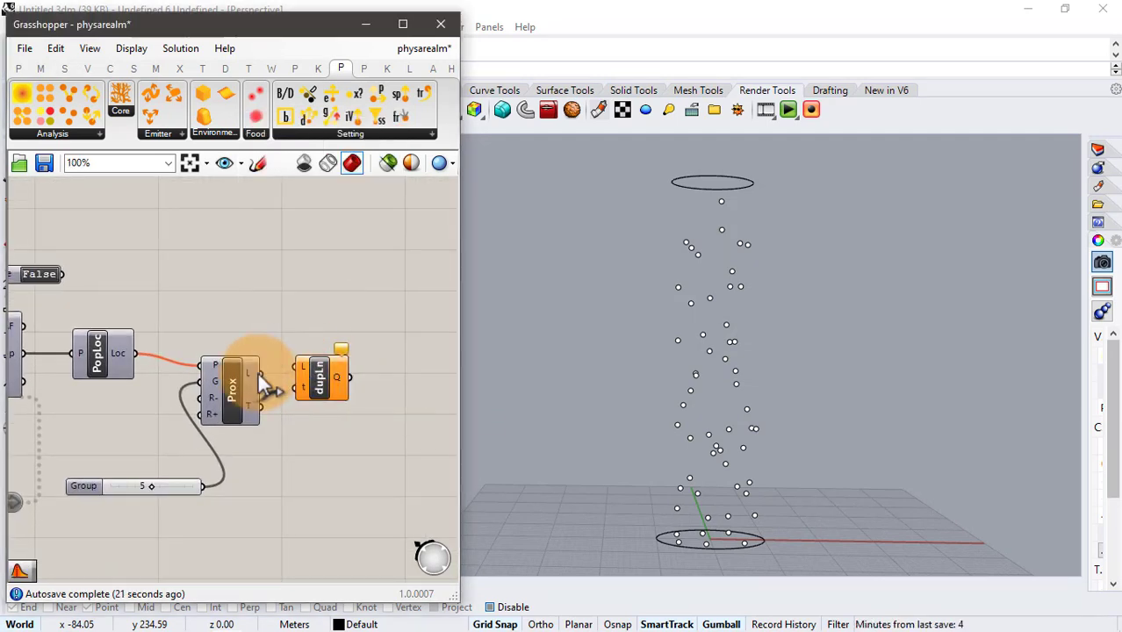
drag(248, 373, 339, 383)
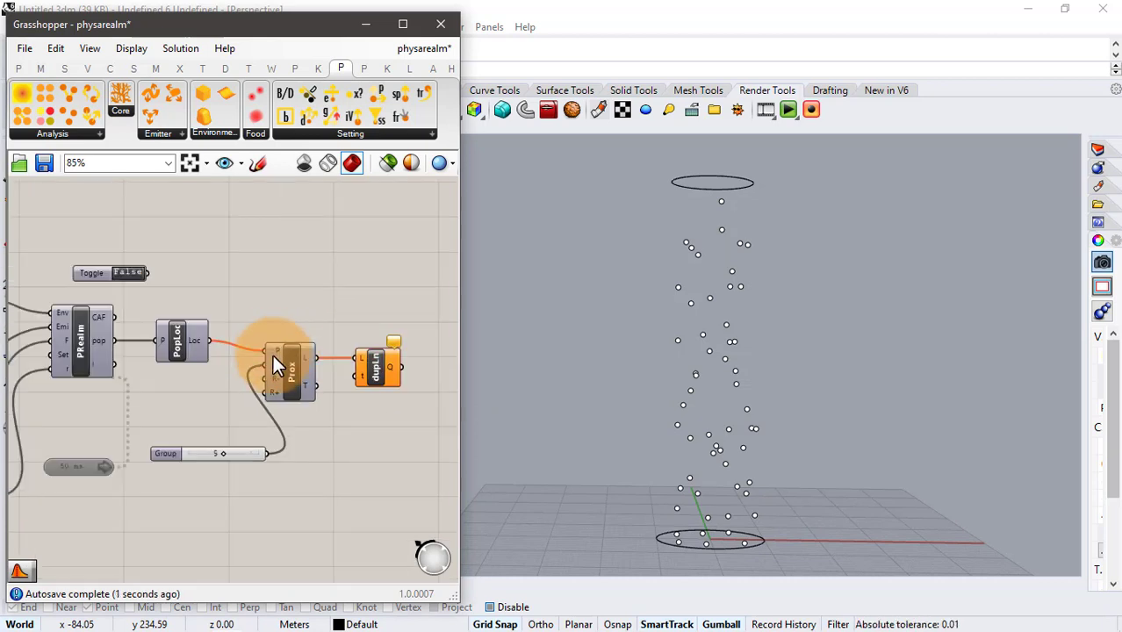
Turn on the preview of the PopLoc component.
click(183, 333)
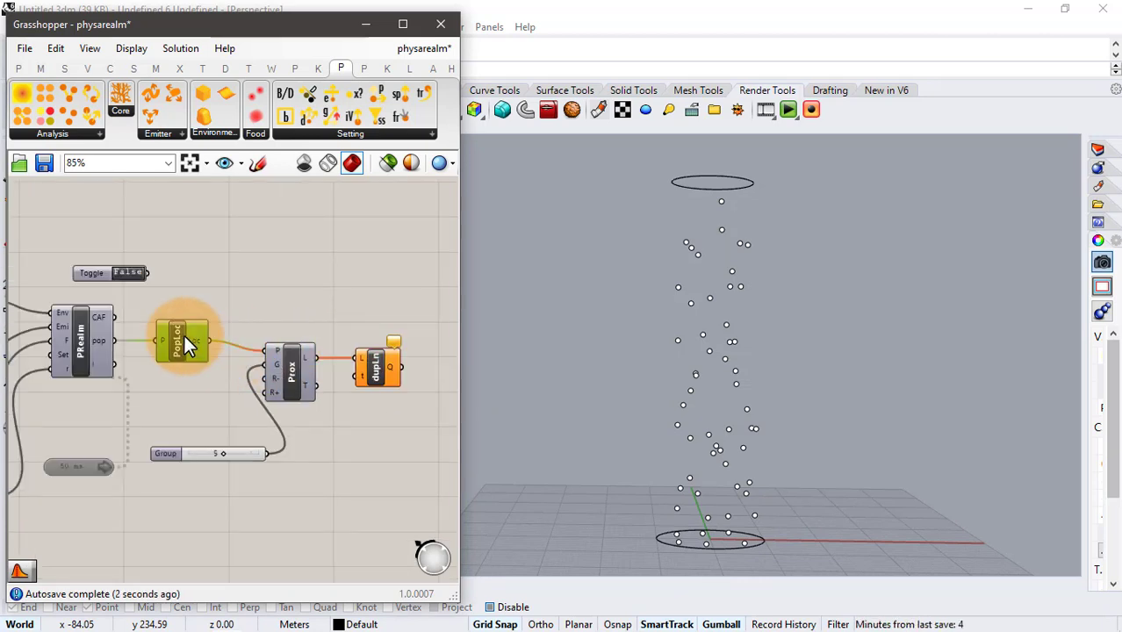
middle_click(183, 332)
click(214, 307)
click(292, 287)
Enable the 50 ms timer to let the simulation fill the column with locations, and disable it again.
right_drag(180, 347, 276, 339)
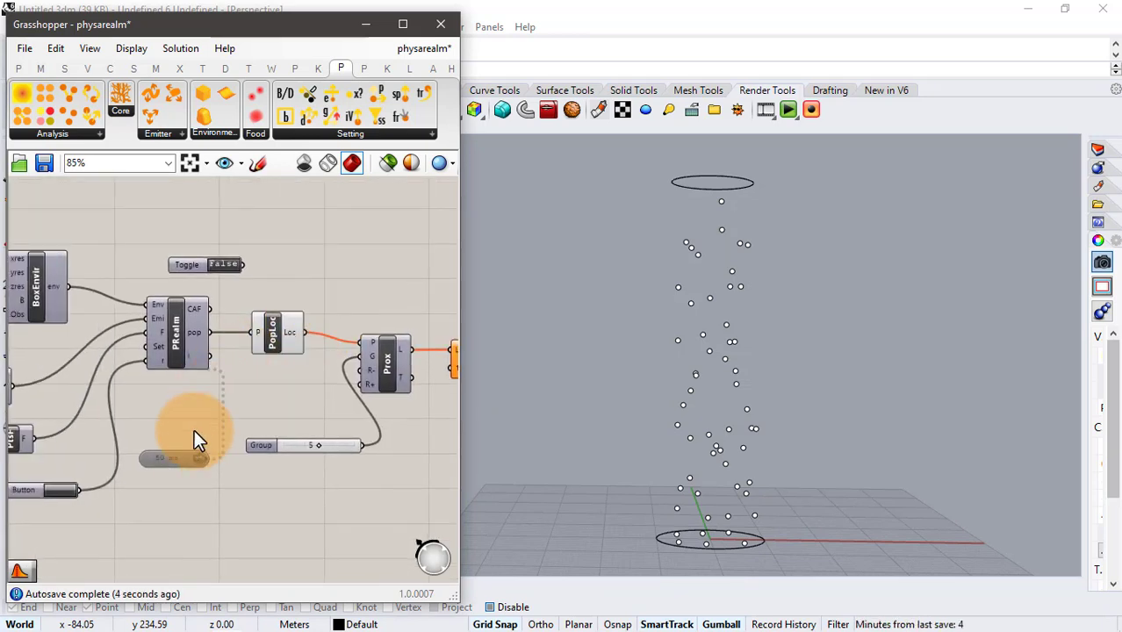
right_click(174, 461)
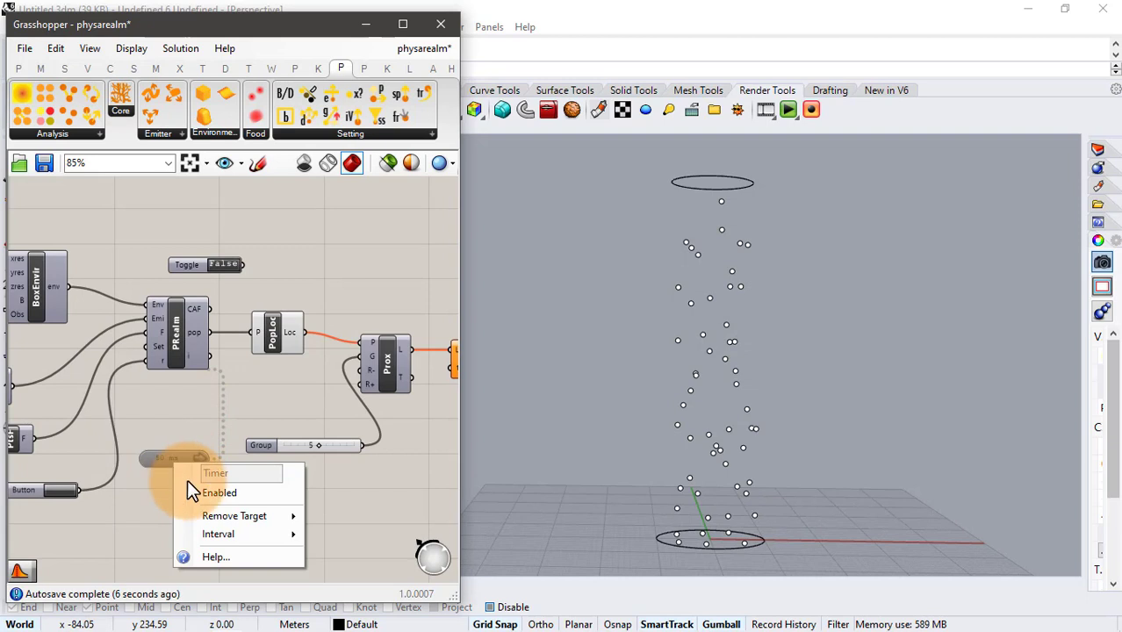
click(206, 492)
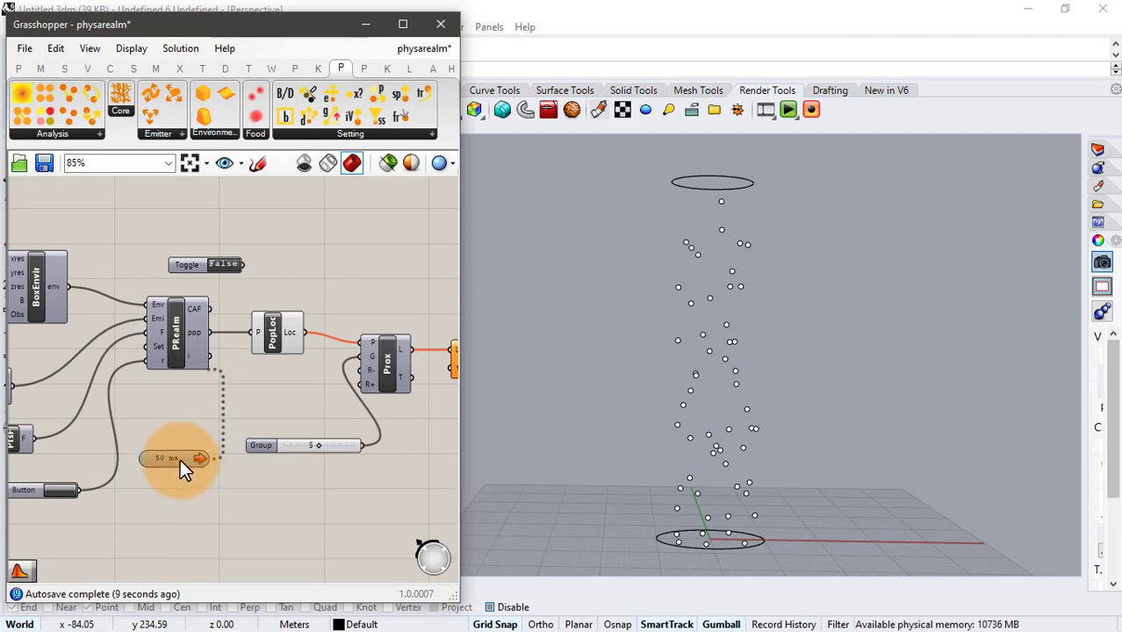
click(269, 334)
click(232, 386)
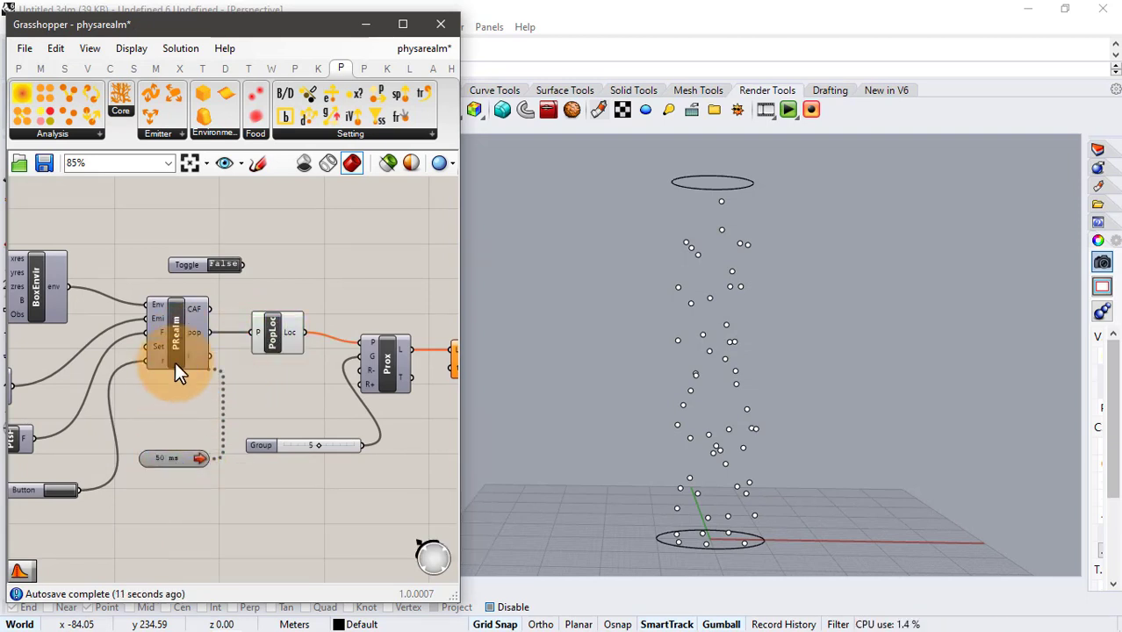
scroll(175, 361, down, 2)
right_drag(195, 358, 240, 386)
click(241, 453)
scroll(246, 391, up, 3)
right_click(196, 454)
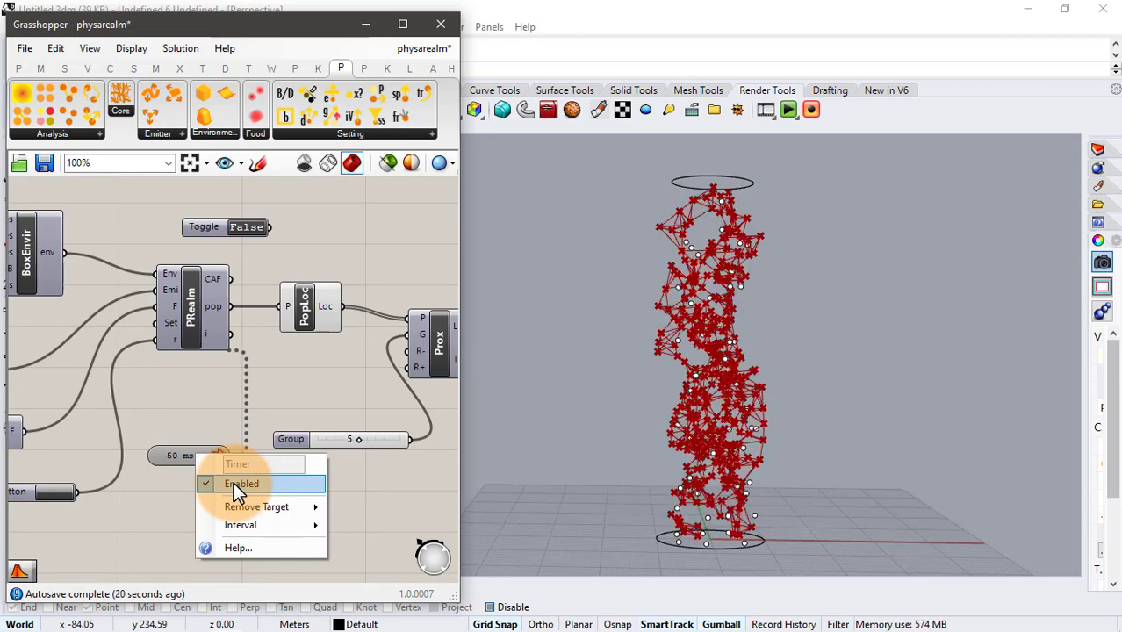
click(239, 485)
Inspect the lines from the removeDuplicateLines component and turn off the preview of the PopLoc component.
right_drag(792, 379, 844, 327)
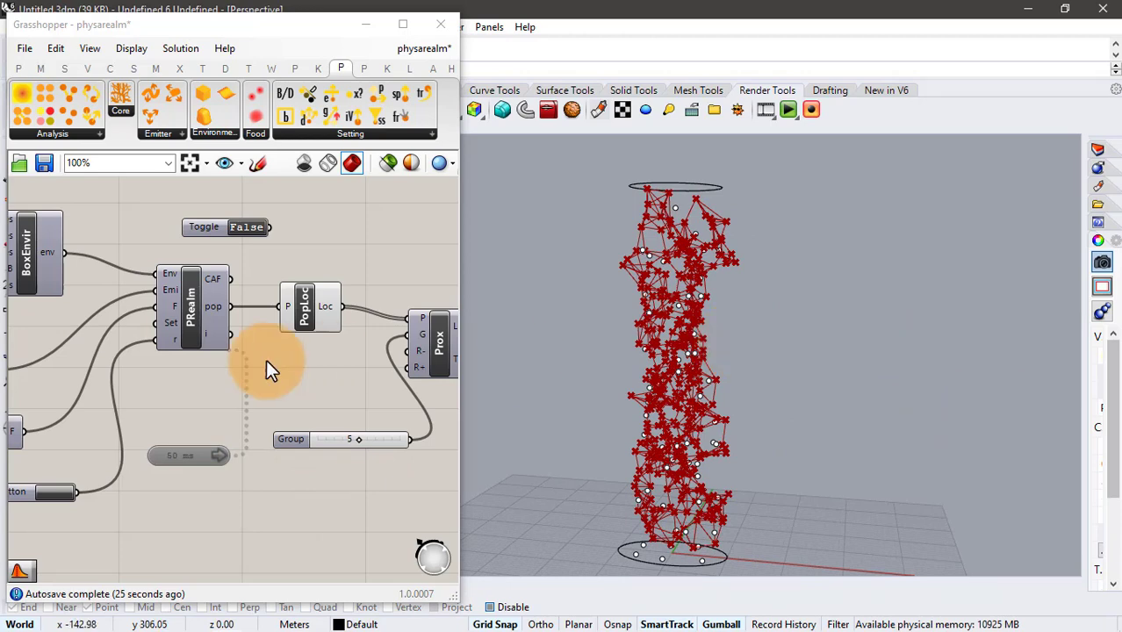
right_drag(294, 359, 197, 350)
scroll(198, 348, down, 1)
right_drag(271, 328, 158, 331)
scroll(289, 331, up, 2)
click(289, 331)
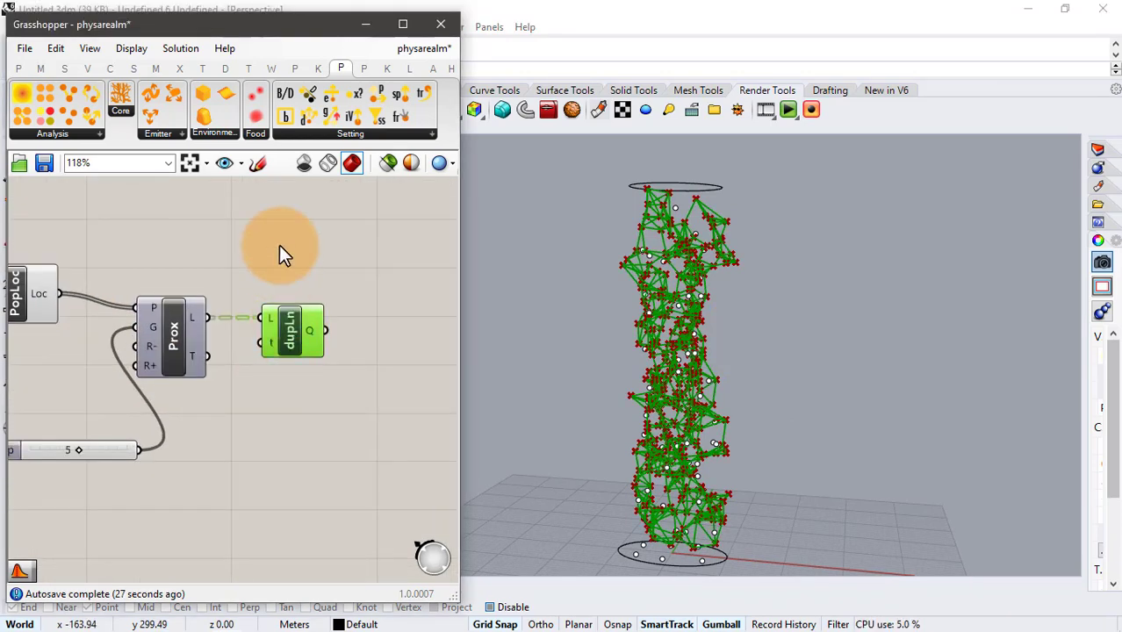
right_drag(220, 257, 355, 257)
scroll(354, 257, down, 1)
drag(258, 228, 274, 260)
mouse_move(185, 354)
mouse_down()
mouse_move(199, 360)
mouse_move(170, 424)
mouse_up()
middle_click(171, 426)
click(230, 367)
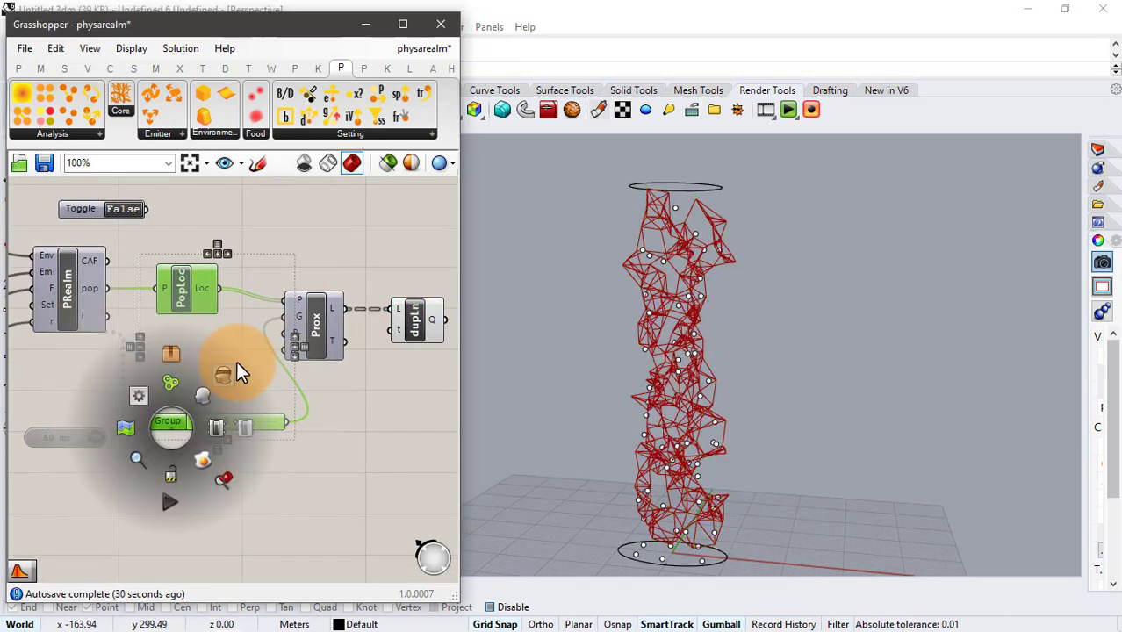
click(250, 274)
Add a Shortest Walk component beside removeDuplicateLines and connect the Q output to its C input.
right_drag(252, 276, 87, 273)
right_drag(597, 341, 634, 328)
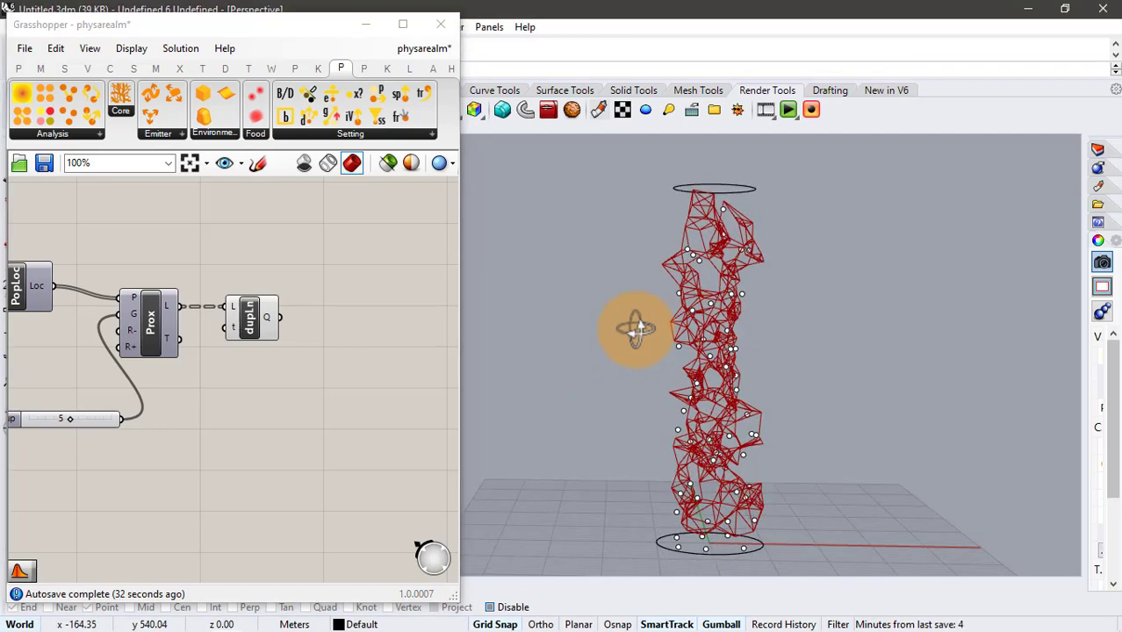
mouse_move(78, 420)
mouse_down()
mouse_move(58, 422)
mouse_move(81, 423)
mouse_up()
right_drag(630, 378, 582, 379)
click(340, 403)
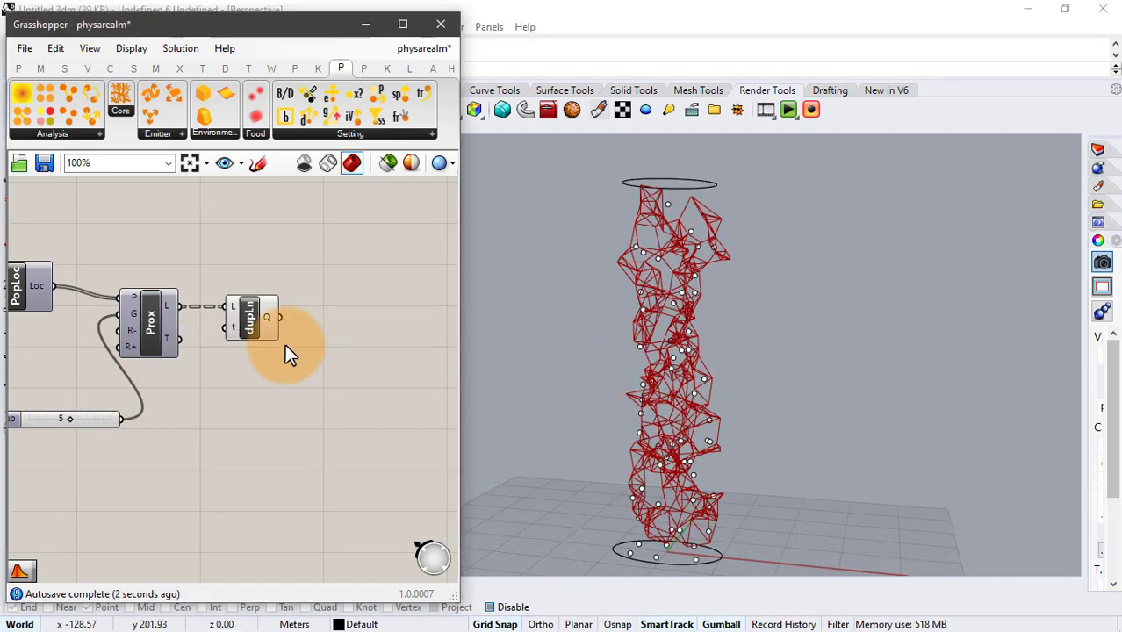
double_click(346, 321)
text(sh)
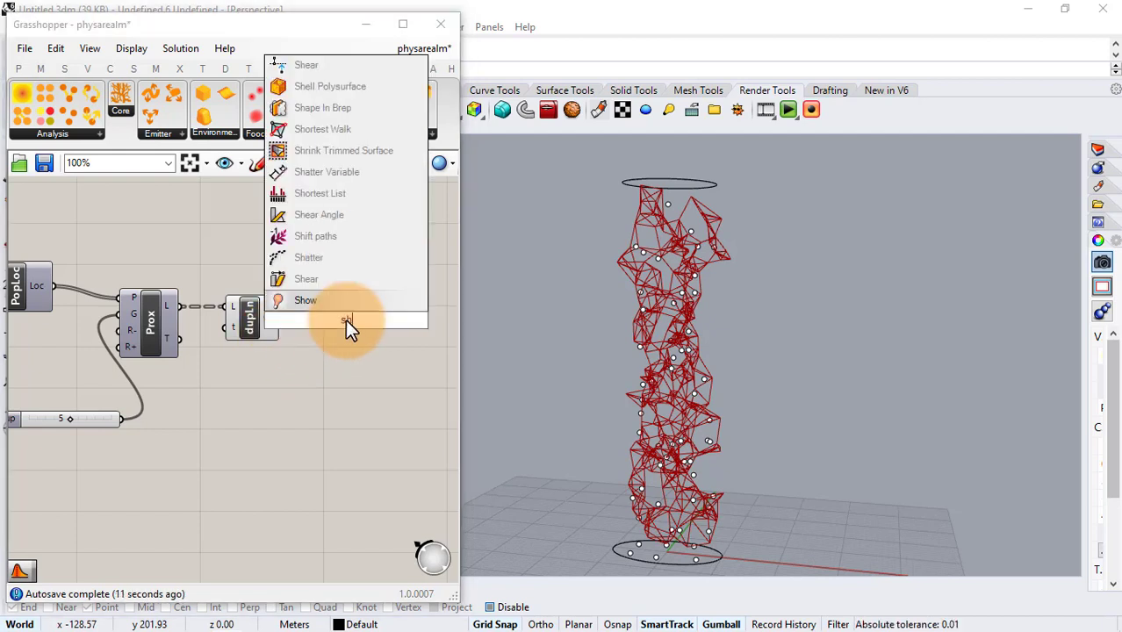
text(o)
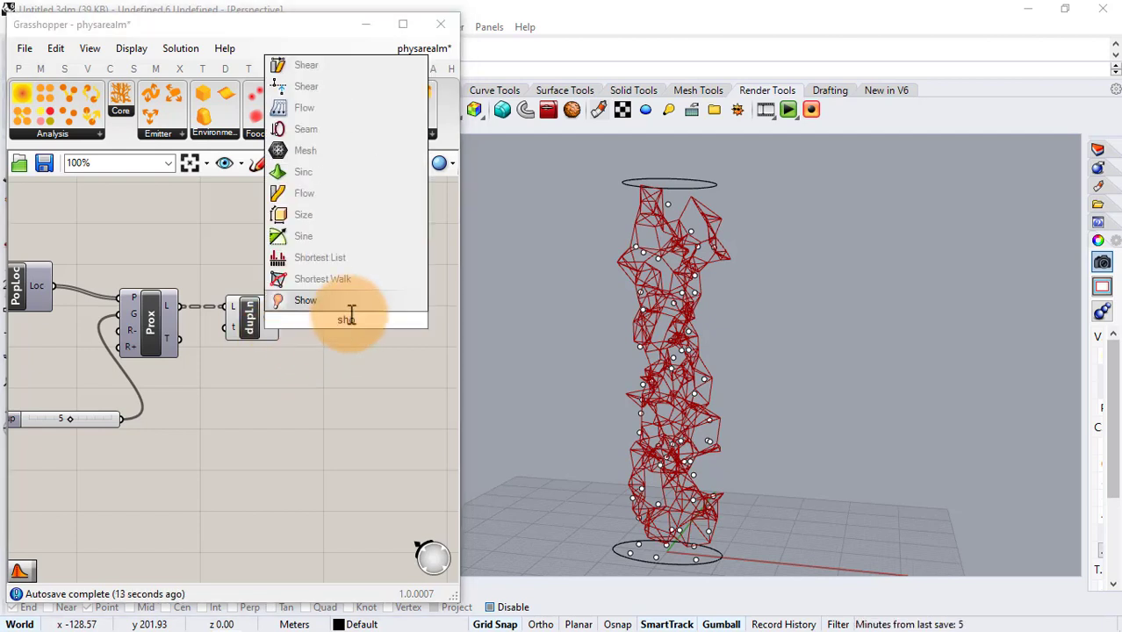
click(369, 279)
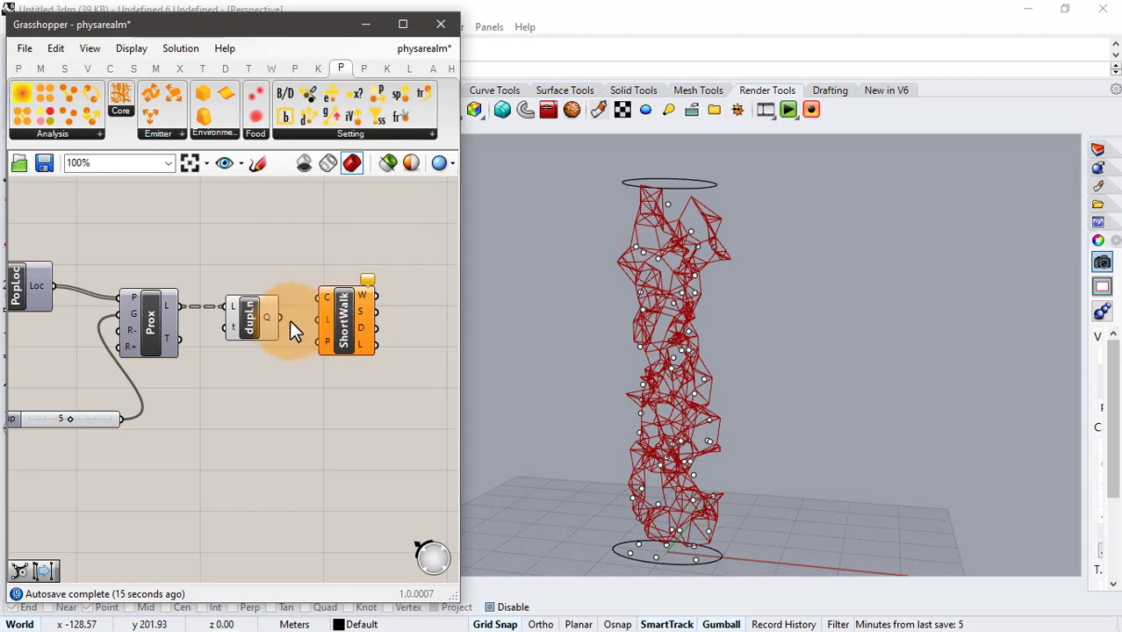
drag(315, 295, 318, 297)
drag(349, 324, 388, 334)
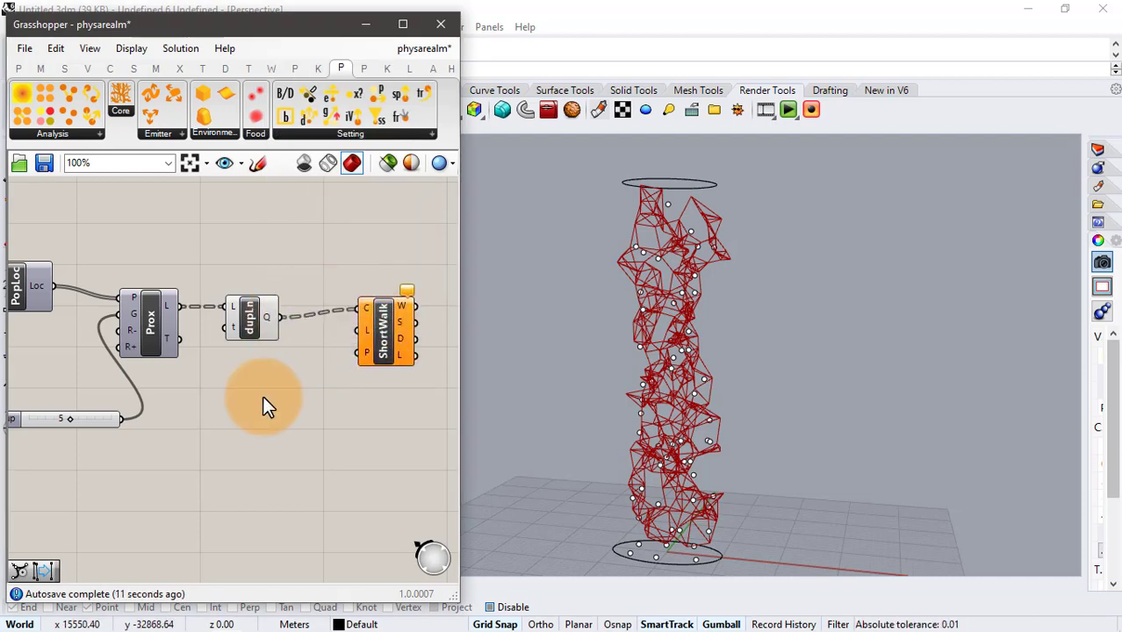
Add an Average component below removeDuplicateLines and feed PopLoc's Loc output into its I input.
double_click(260, 396)
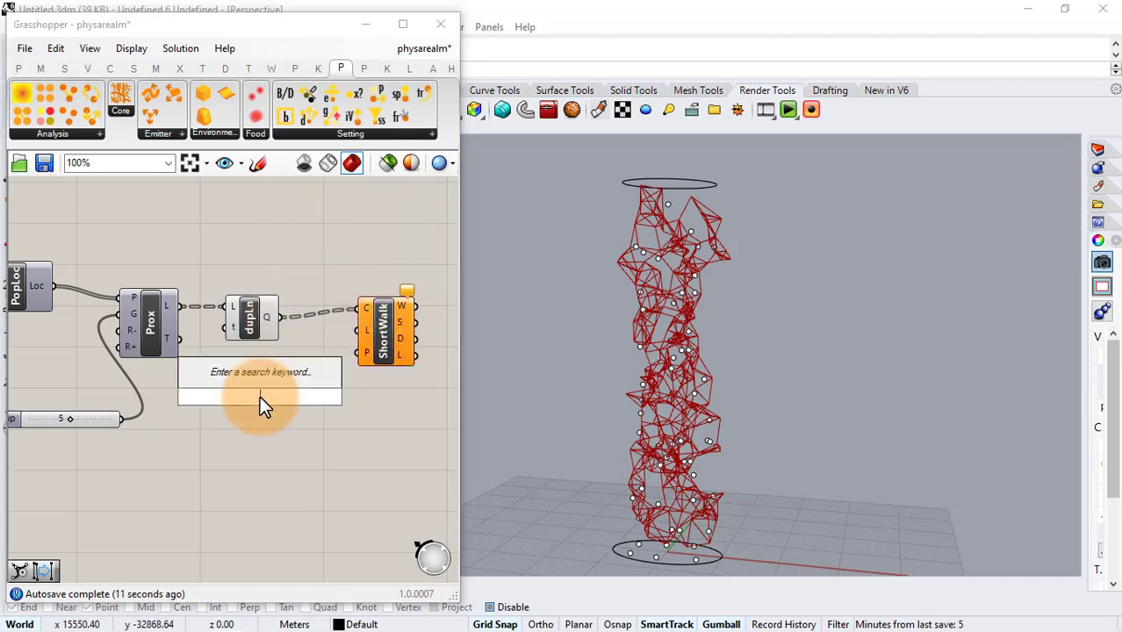
text(aver)
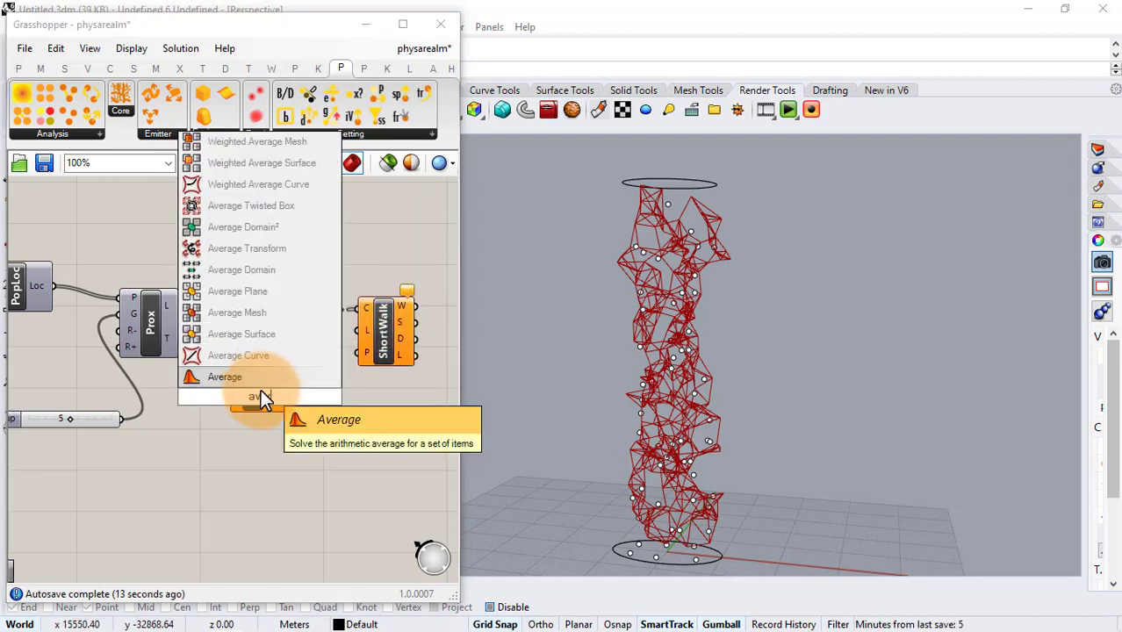
click(261, 385)
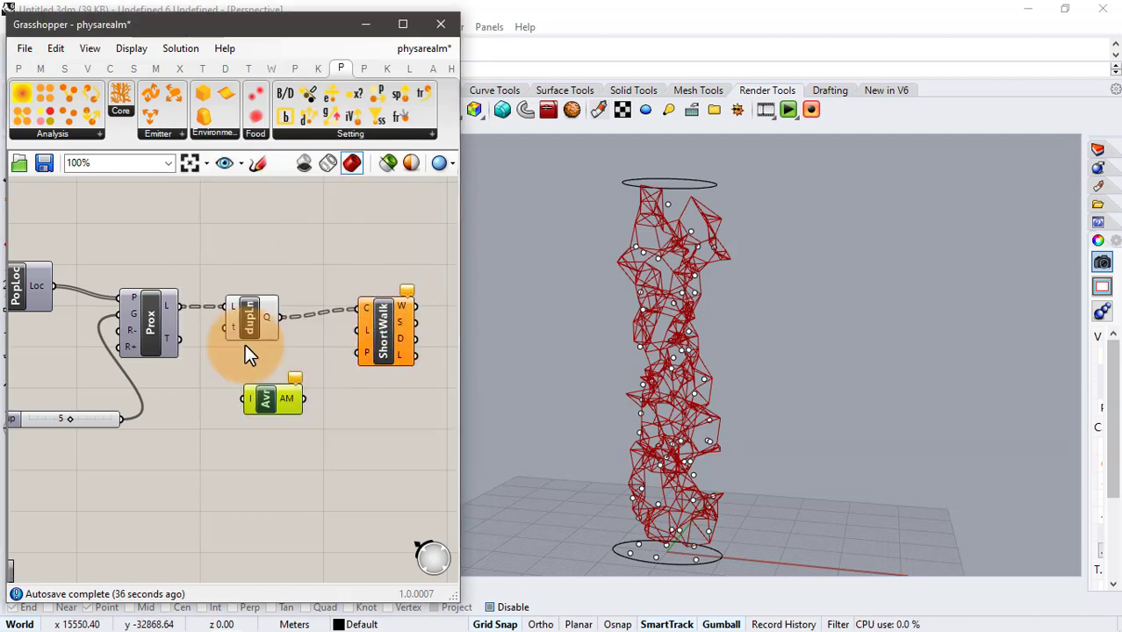
drag(172, 329, 155, 253)
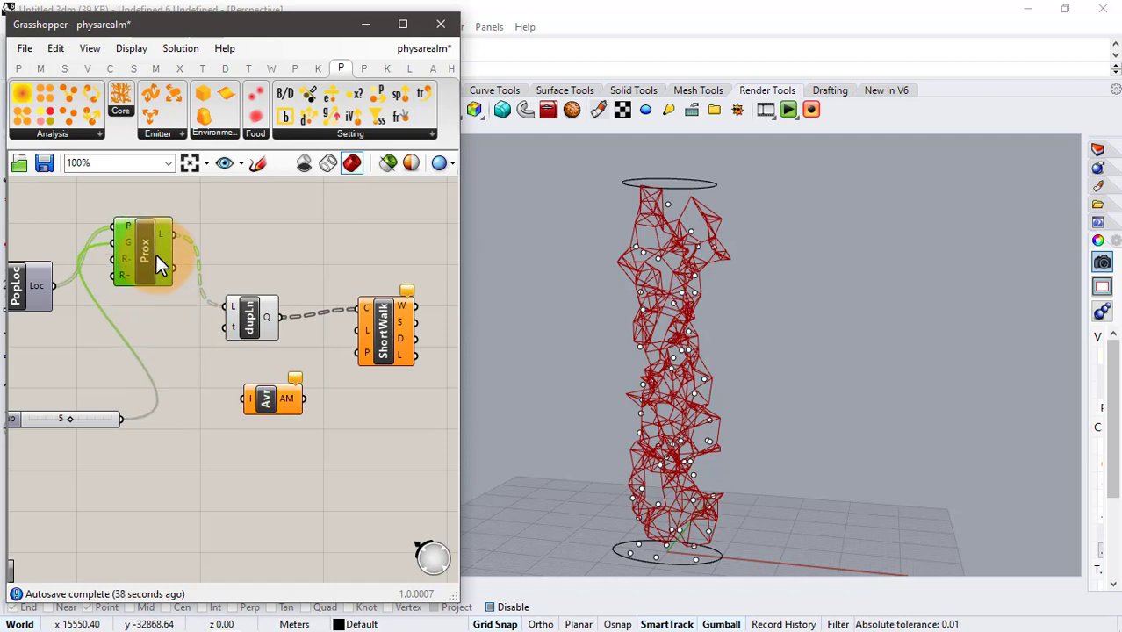
drag(55, 286, 243, 399)
drag(258, 411, 242, 440)
click(333, 460)
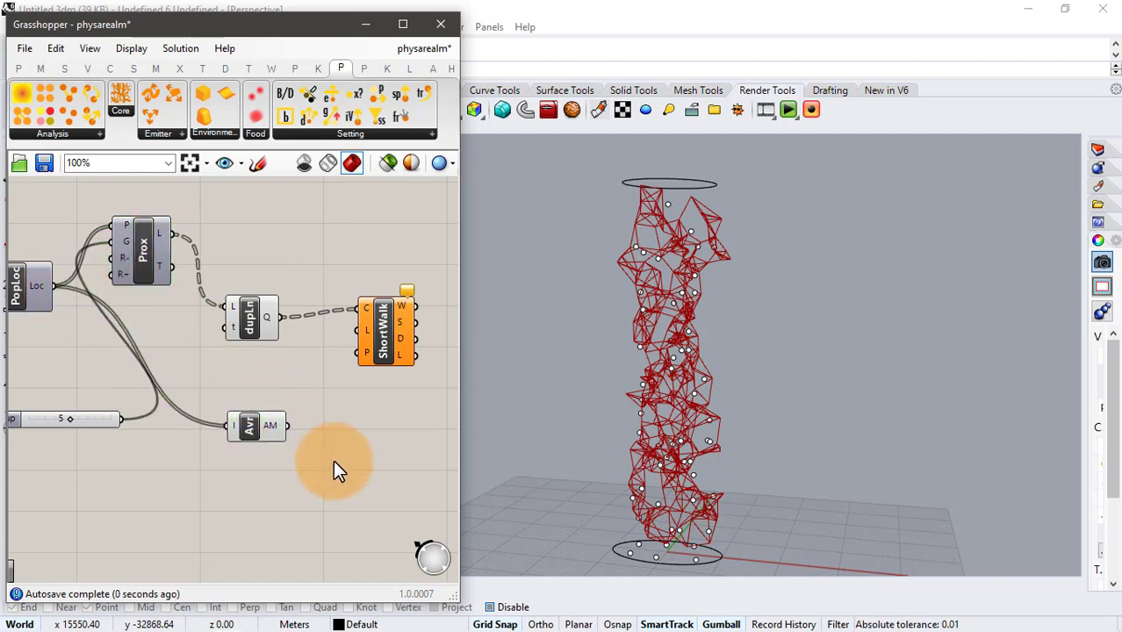
Add a Line component with PopLoc's Loc output as A and the Average component's AM output as B.
double_click(341, 434)
text(lin)
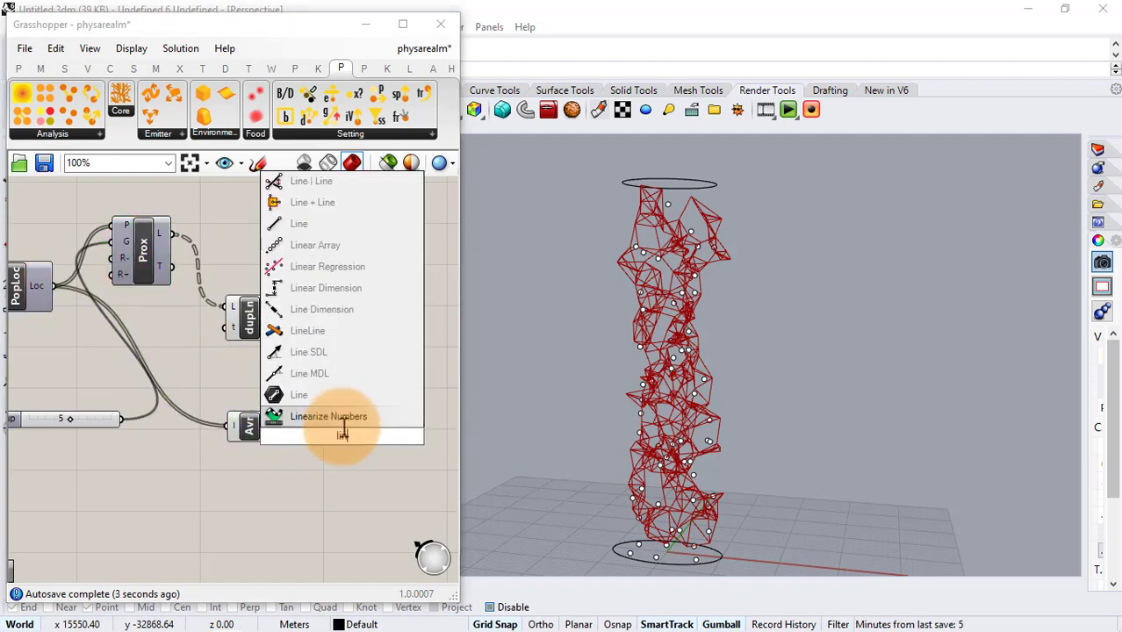
click(352, 225)
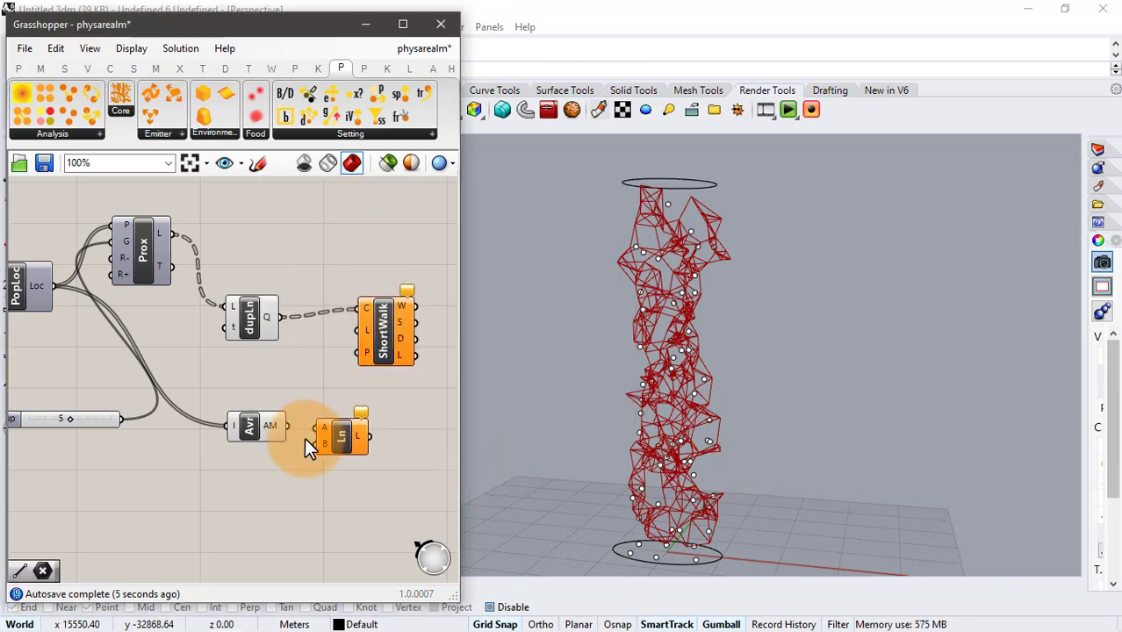
drag(288, 426, 309, 409)
drag(31, 288, 327, 406)
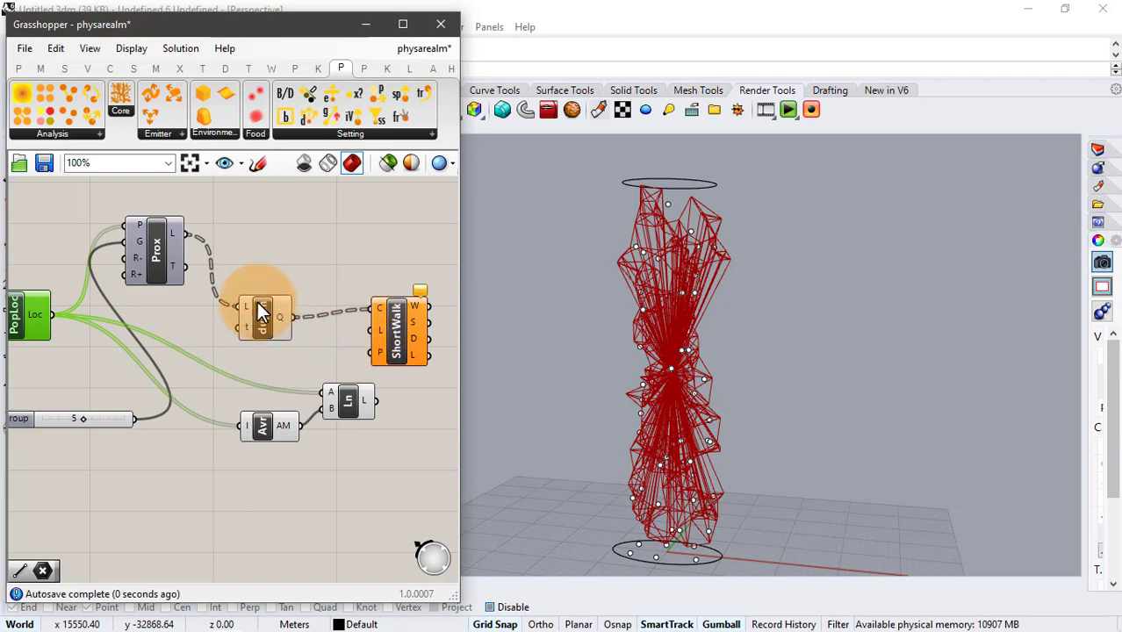
Turn off the preview of the removeDuplicateLines, Average and Line components.
drag(148, 256, 165, 283)
click(320, 278)
drag(339, 280, 195, 543)
middle_click(232, 508)
click(281, 462)
click(371, 429)
right_drag(371, 429, 283, 425)
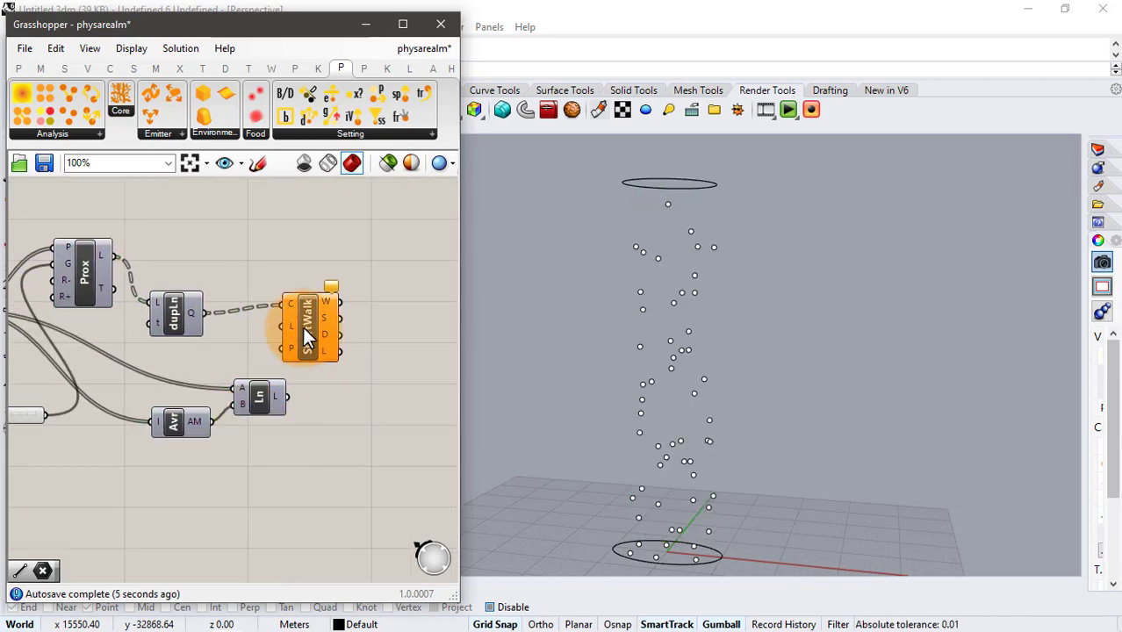
Move Shortest Walk farther from the other components and connect the Line component's L output to its P input.
drag(302, 326, 355, 335)
click(334, 410)
drag(283, 400, 366, 315)
click(362, 407)
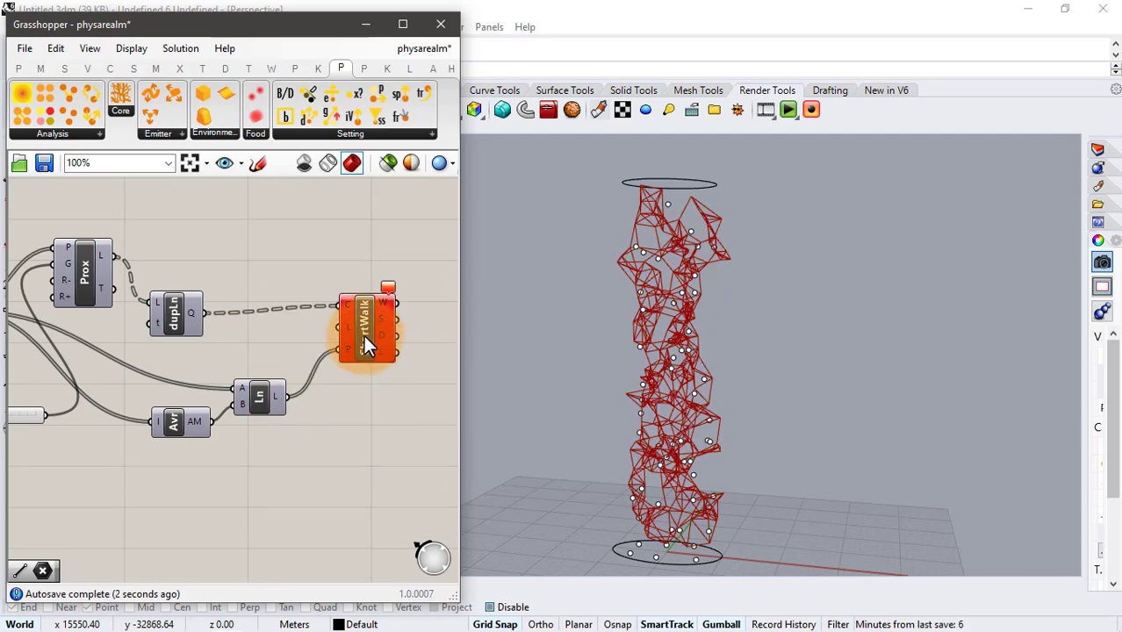
click(385, 309)
click(329, 398)
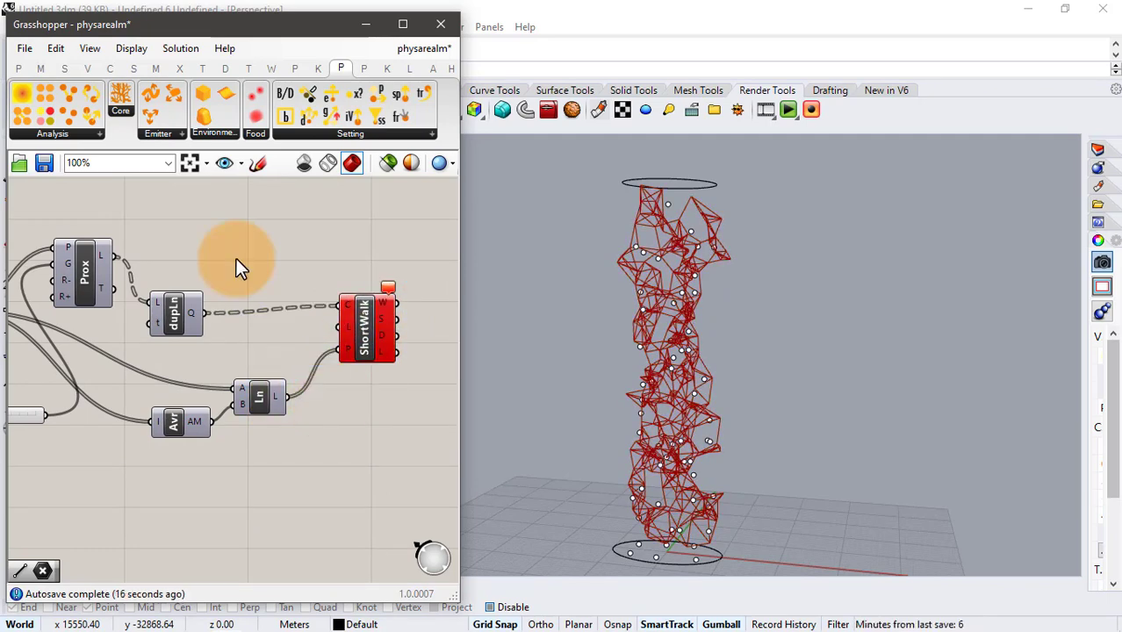
Flatten the L output of the Prox component and examine the shortest-walk branches in the column.
right_click(102, 260)
click(142, 343)
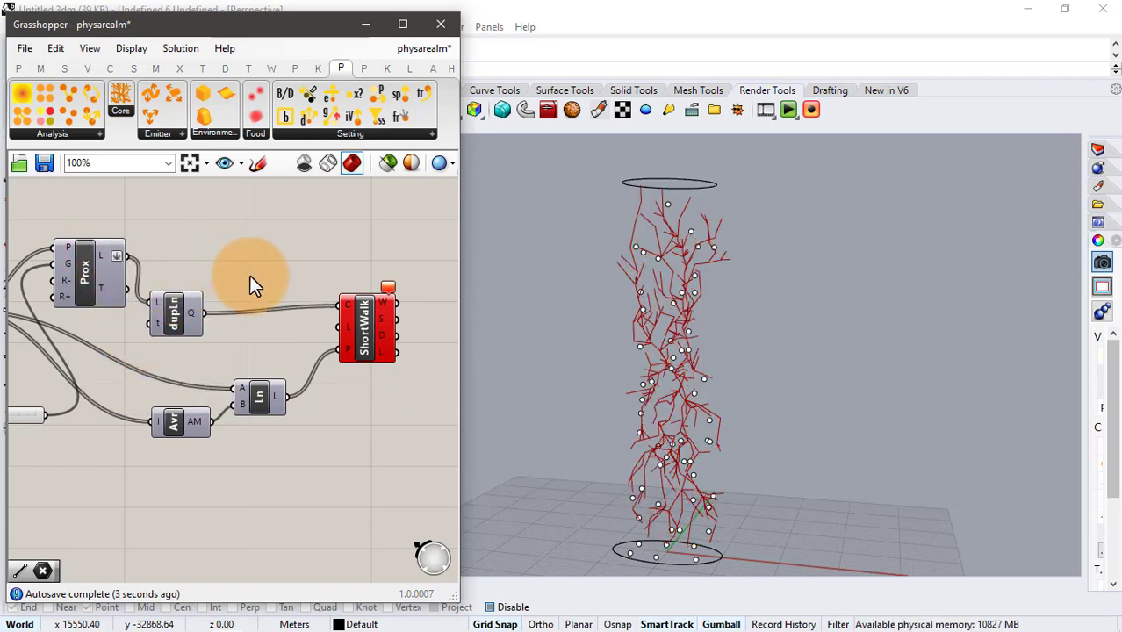
right_drag(643, 351, 672, 279)
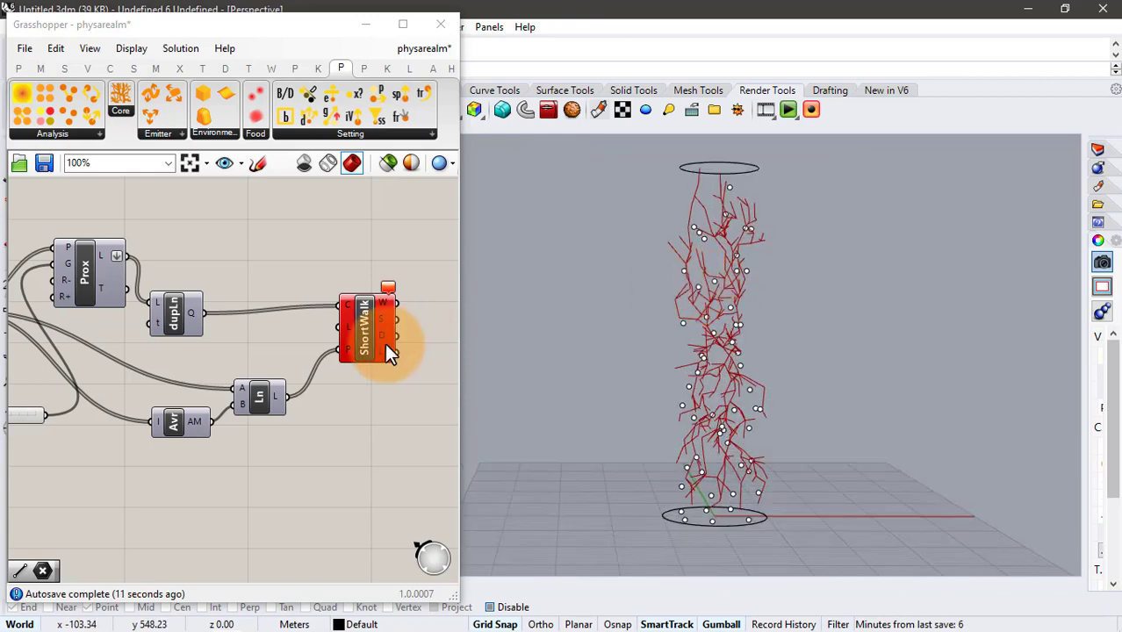
Add a Join Curves component after Shortest Walk and connect the W output to its C input.
right_drag(359, 341, 305, 340)
double_click(388, 312)
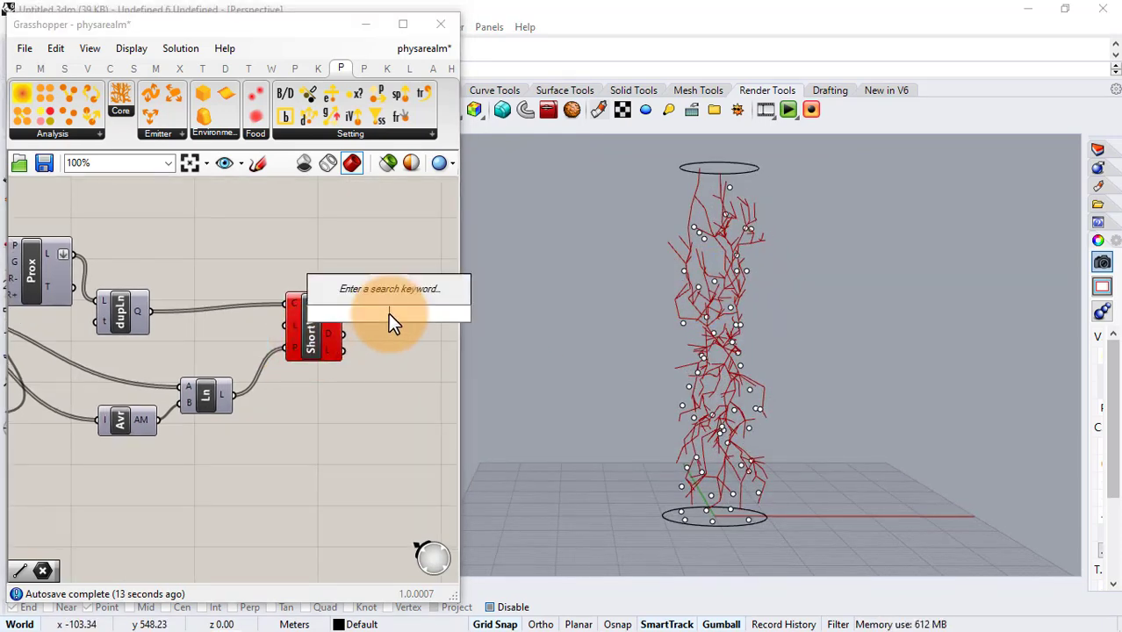
text(join)
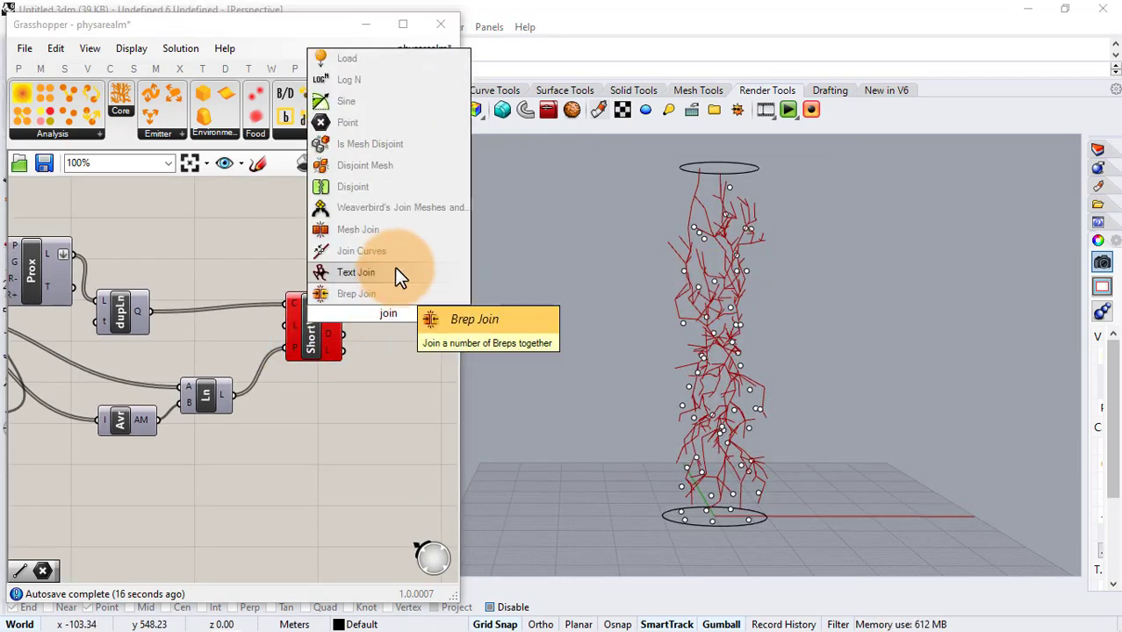
click(395, 268)
drag(344, 301, 416, 307)
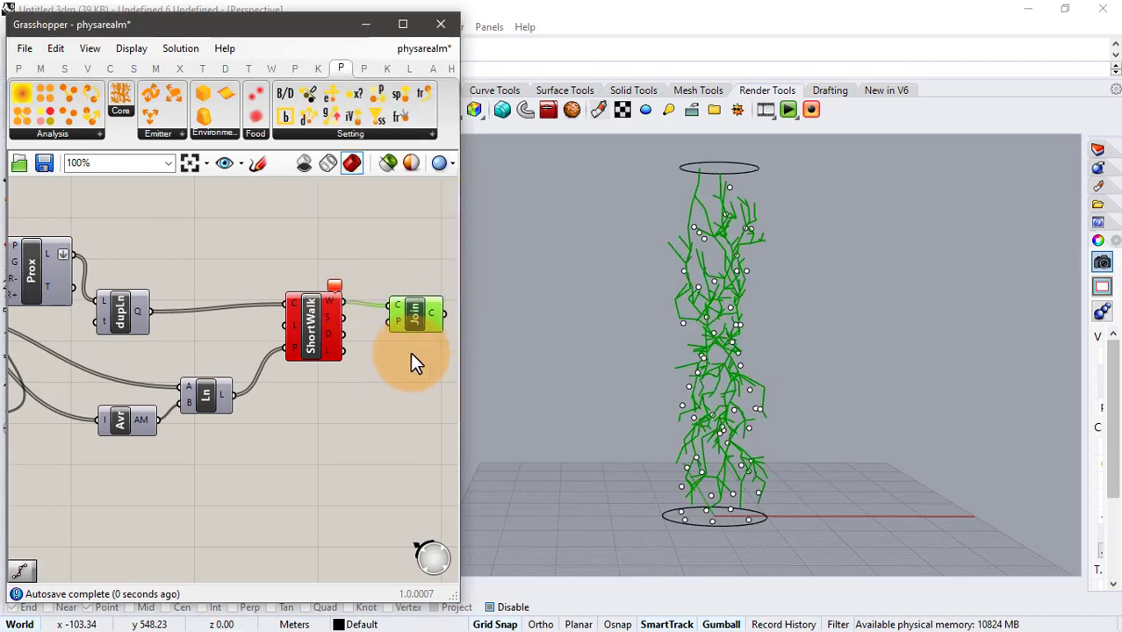
click(410, 352)
Enable the 50 ms timer on the PRealm component and restart the simulation with the reset button.
scroll(187, 338, down, 1)
right_drag(285, 288, 448, 279)
right_drag(270, 311, 335, 305)
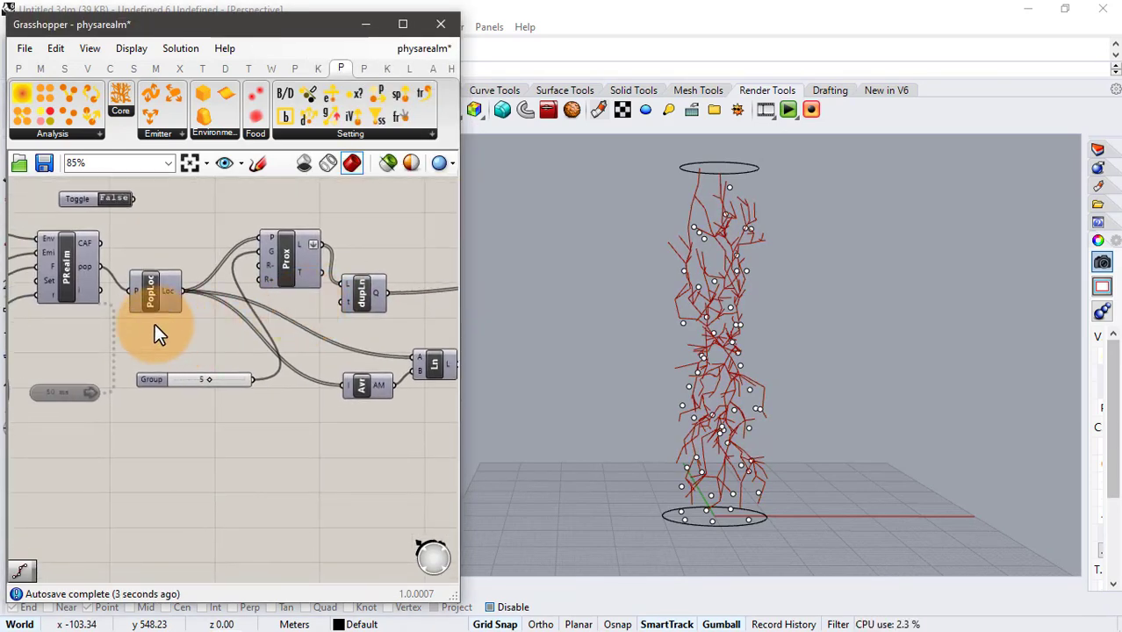
right_drag(155, 324, 225, 332)
scroll(127, 374, up, 2)
scroll(126, 376, up, 1)
right_drag(217, 375, 309, 362)
scroll(307, 362, down, 2)
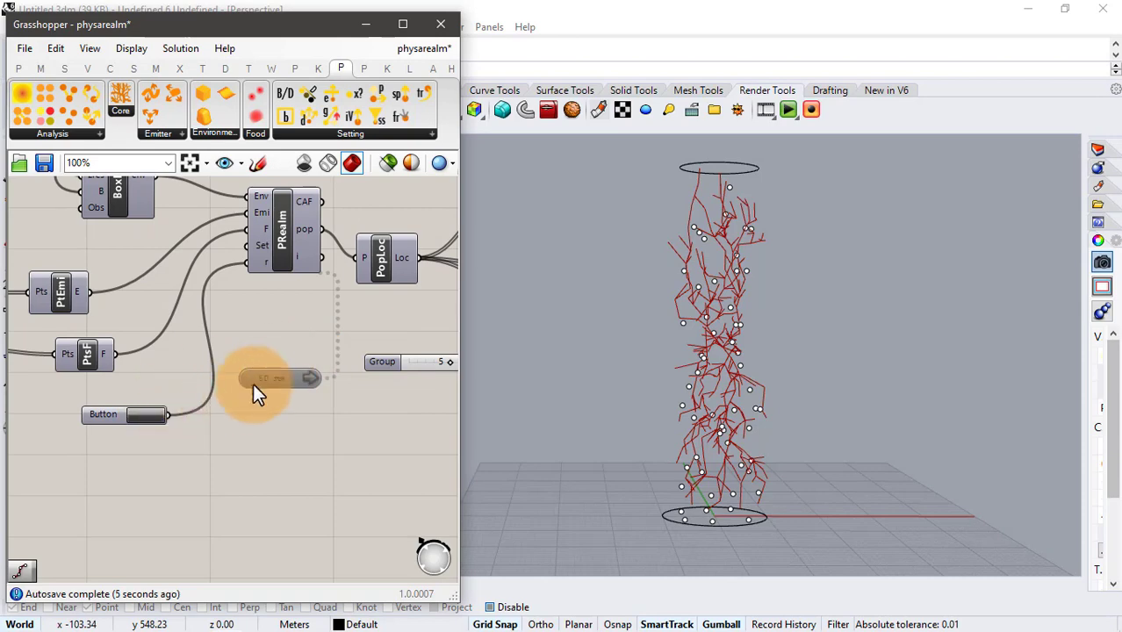
right_click(277, 376)
click(295, 400)
click(151, 418)
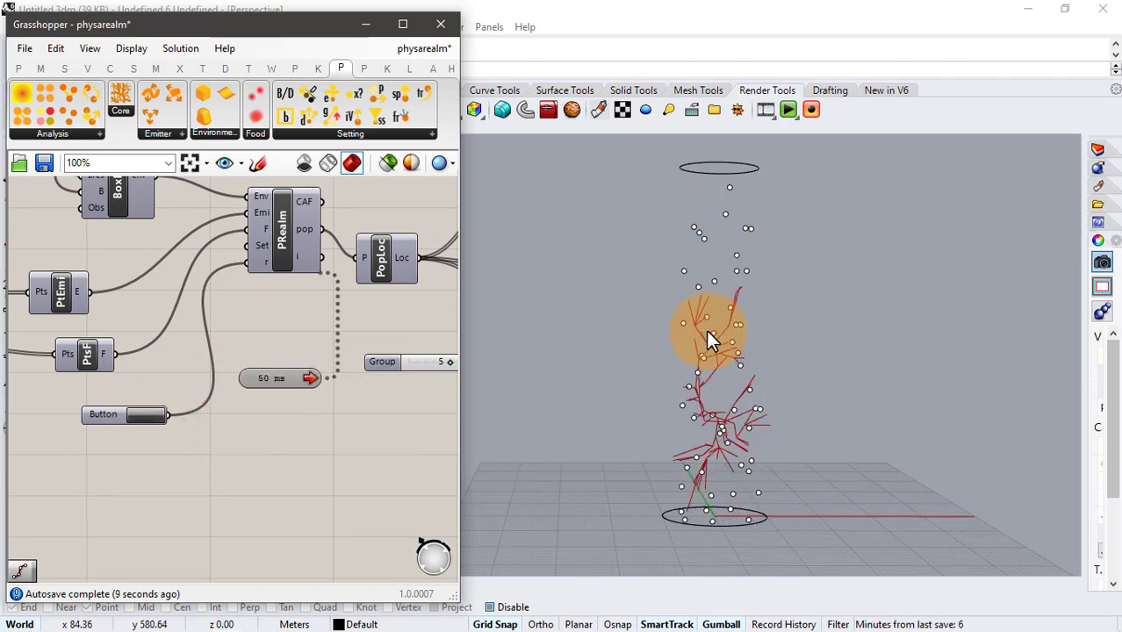
Watch the shortest-walk branches grow in the column, disable the timer and examine the result from another angle.
right_drag(706, 329, 830, 348)
scroll(761, 346, up, 2)
scroll(750, 355, down, 2)
scroll(749, 320, up, 2)
mouse_move(750, 321)
right_down()
mouse_move(859, 319)
mouse_move(674, 318)
right_up()
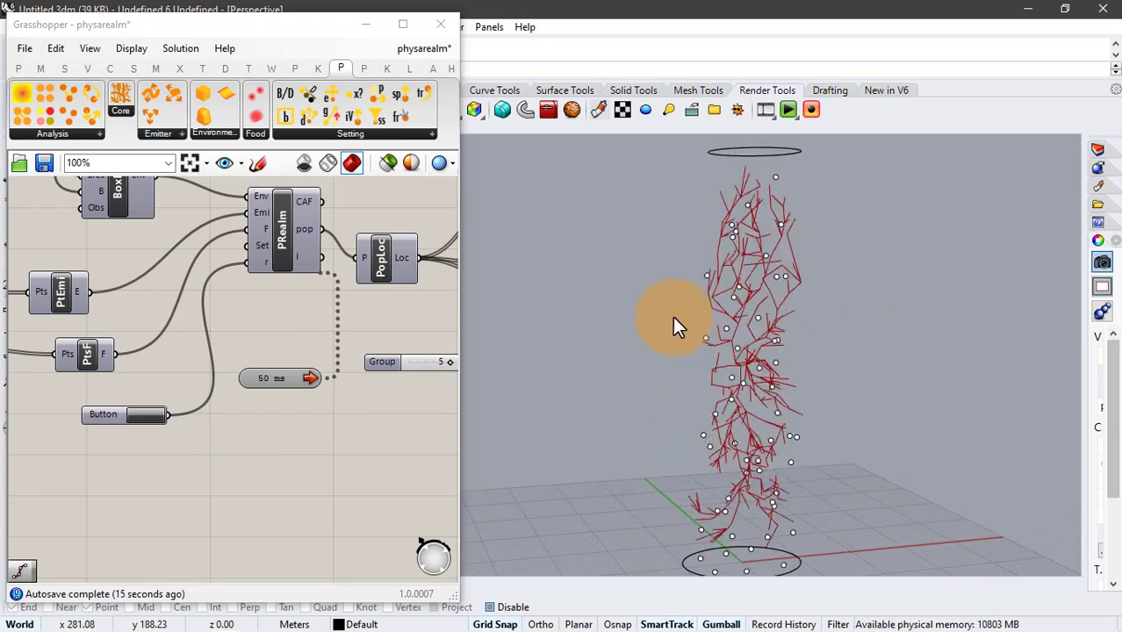
right_click(276, 379)
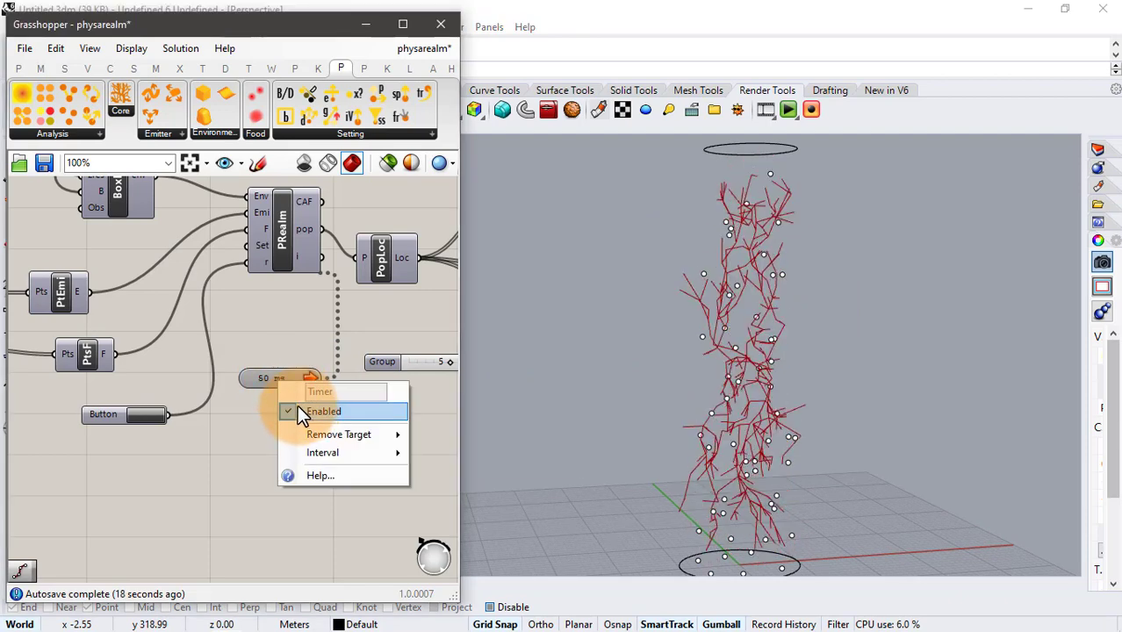
click(297, 404)
right_drag(781, 291, 701, 288)
scroll(700, 287, down, 2)
scroll(700, 288, up, 2)
Add a Divide Curve component near Join and connect Join's C output to its C input.
right_drag(326, 358, 245, 351)
scroll(245, 351, down, 2)
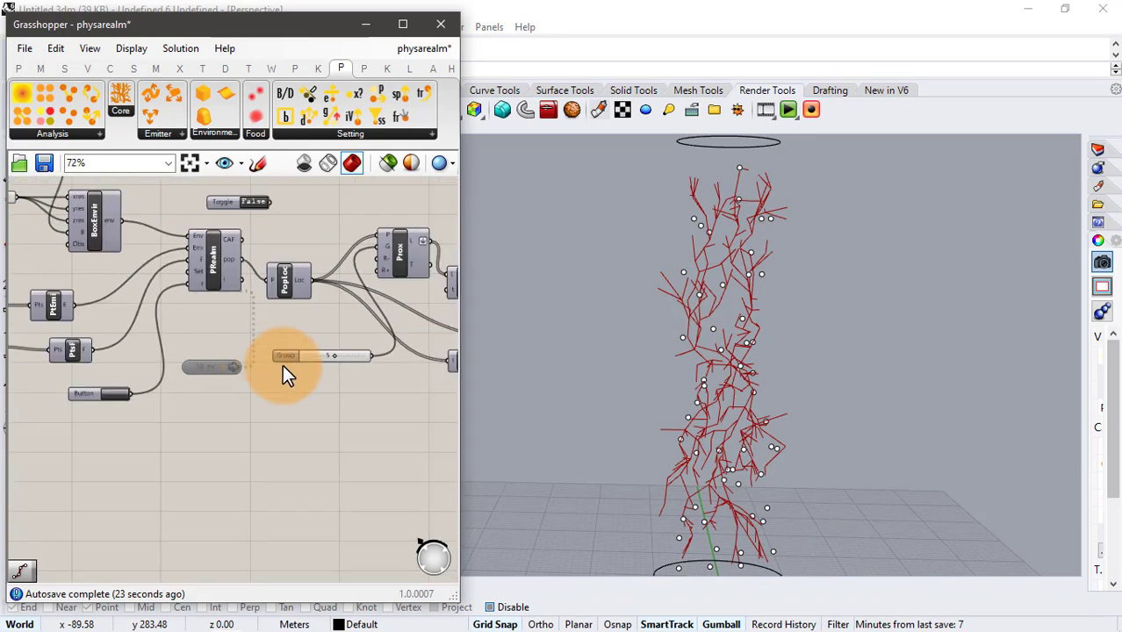
right_drag(353, 344, 75, 320)
right_drag(207, 329, 92, 351)
scroll(296, 300, up, 3)
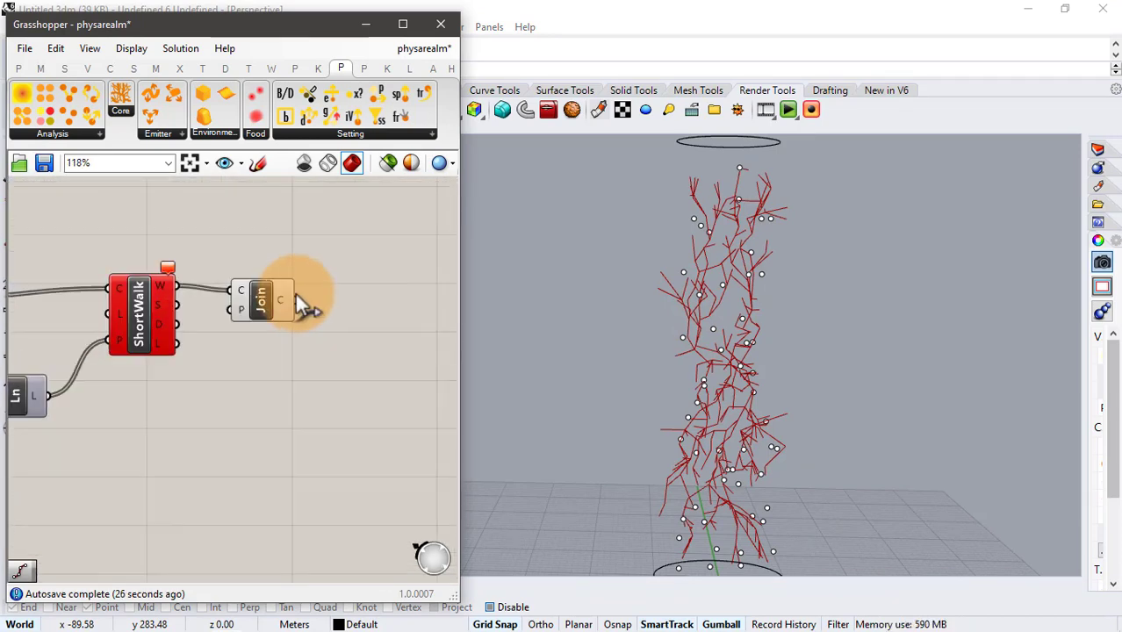
click(266, 293)
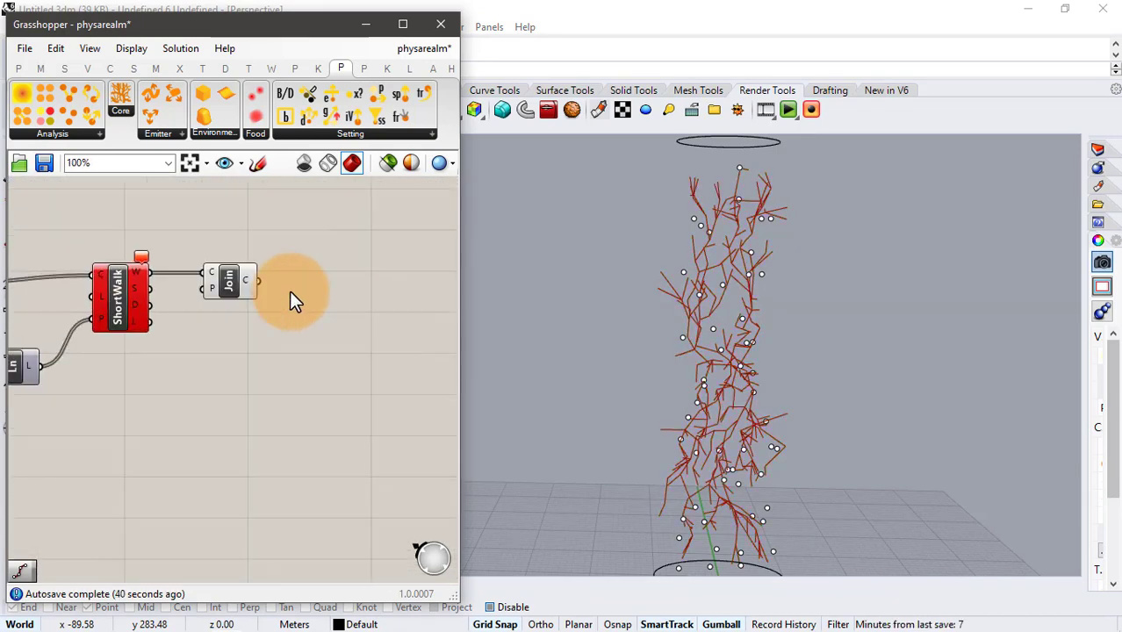
double_click(290, 290)
text(di)
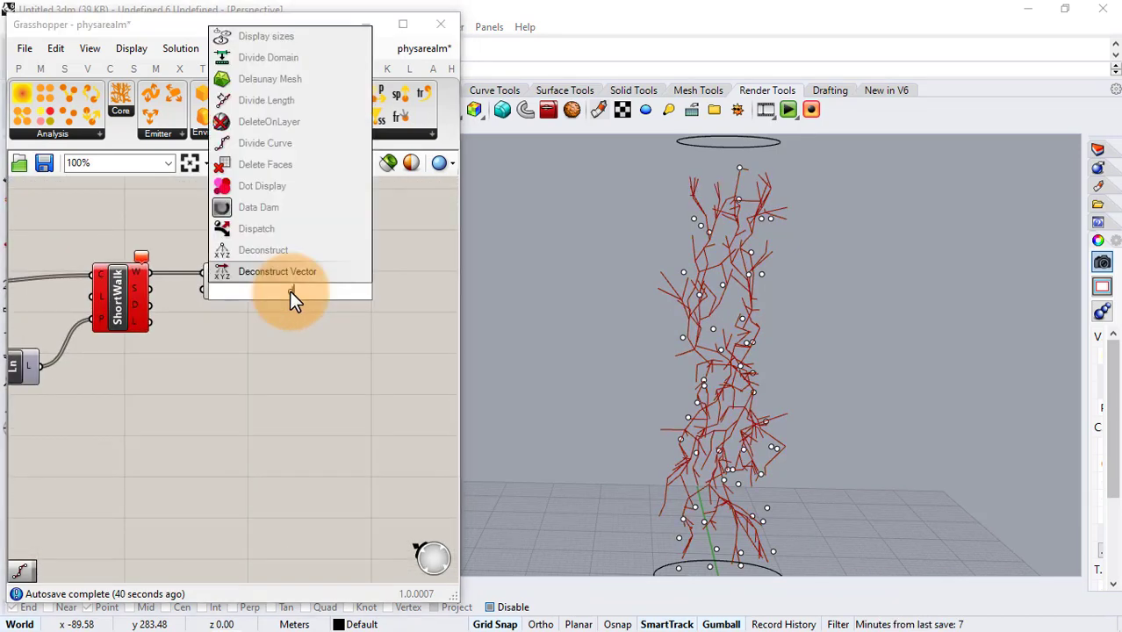
text(vi)
click(290, 275)
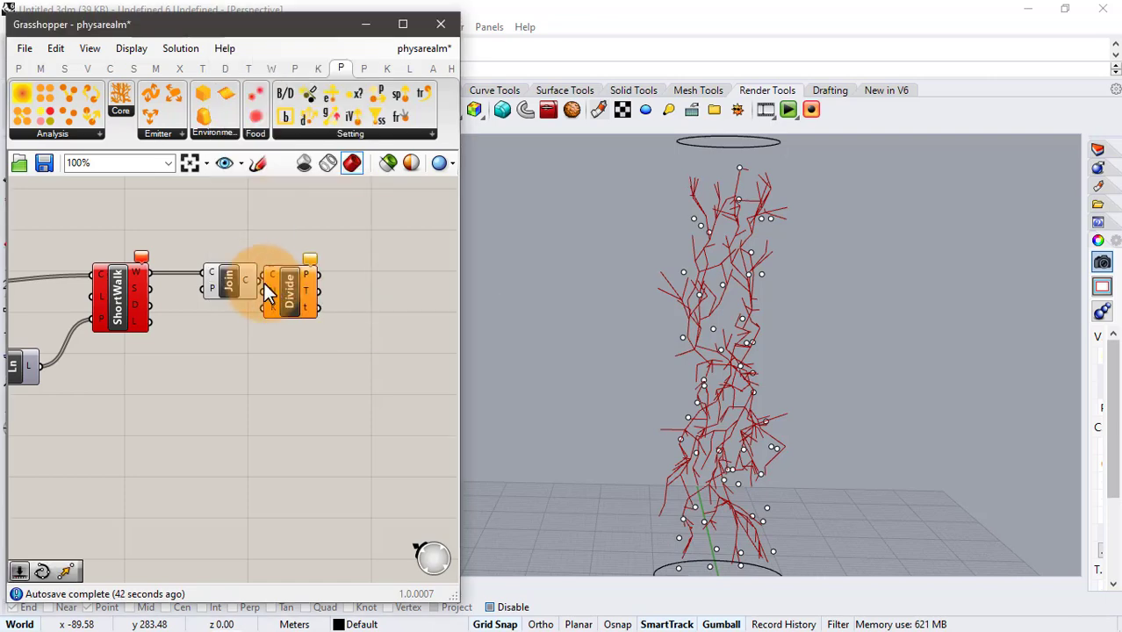
drag(285, 274, 312, 289)
drag(259, 281, 285, 286)
drag(321, 302, 320, 323)
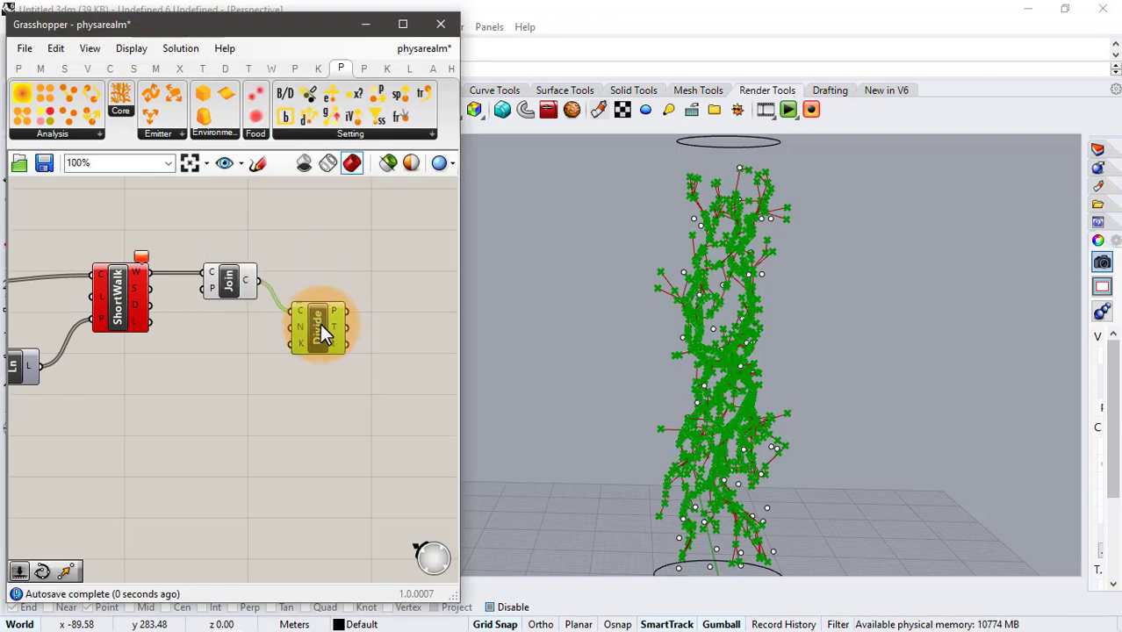
Turn off the preview of the Join component.
drag(213, 254, 231, 270)
middle_click(201, 370)
click(240, 333)
right_drag(337, 370, 299, 364)
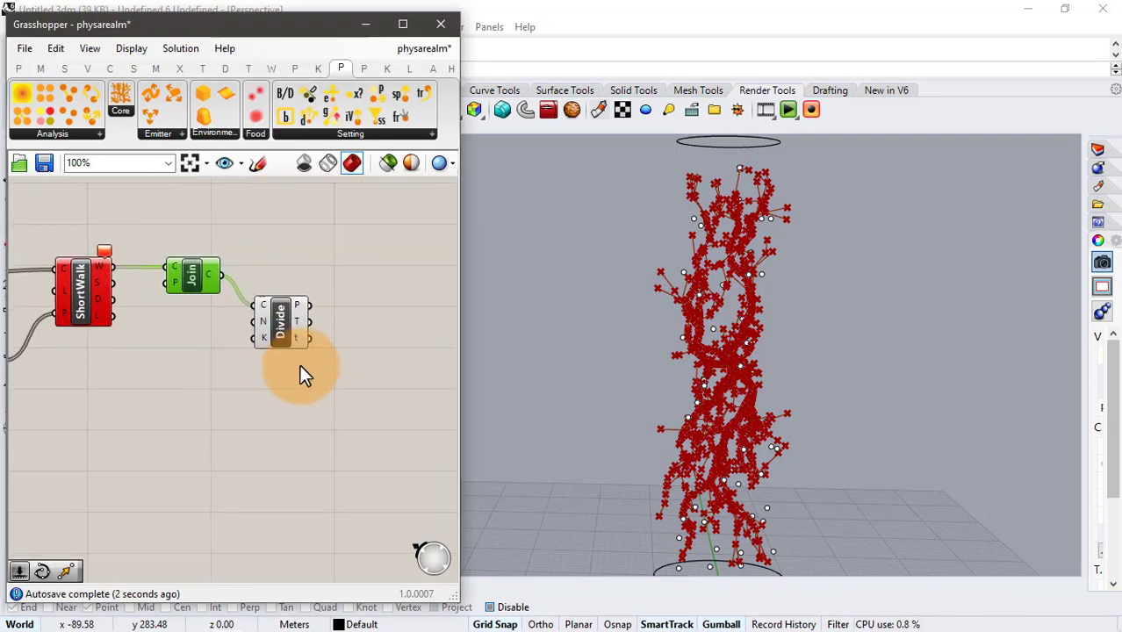
Add an Interpolate curve component and connect the P output of Divide to its V input.
click(361, 332)
double_click(362, 334)
text(inte)
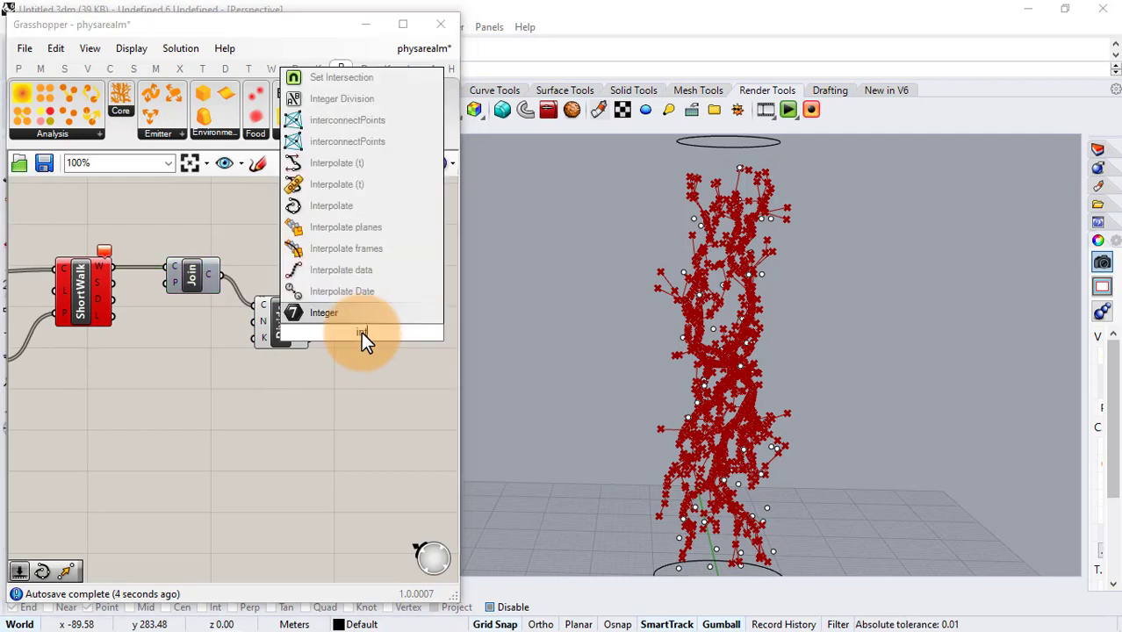
text(rpo)
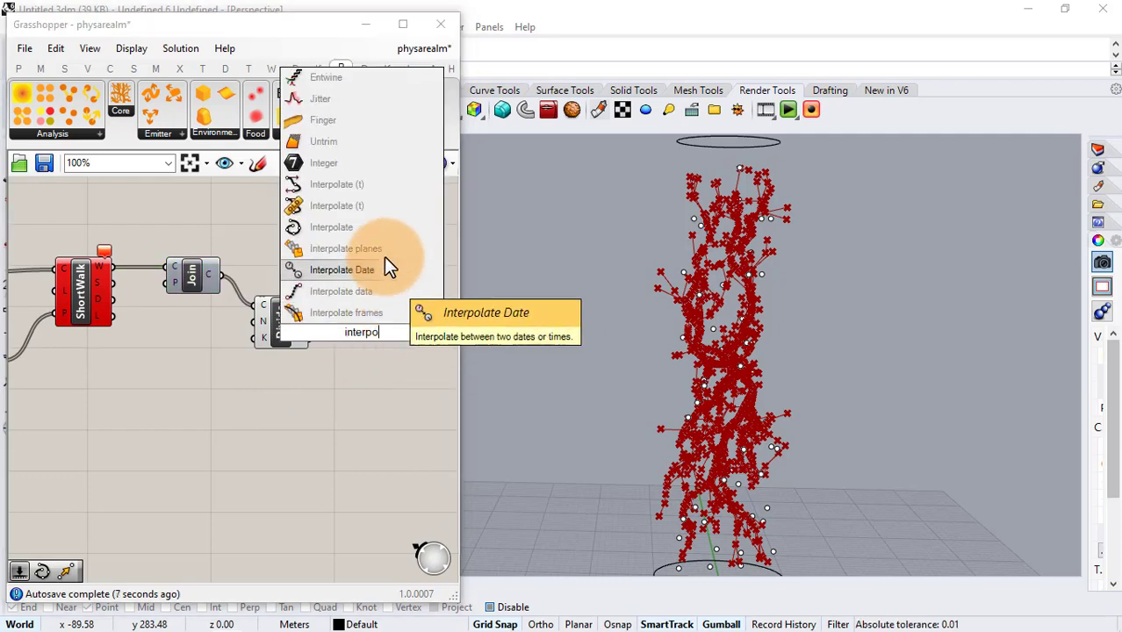
click(358, 224)
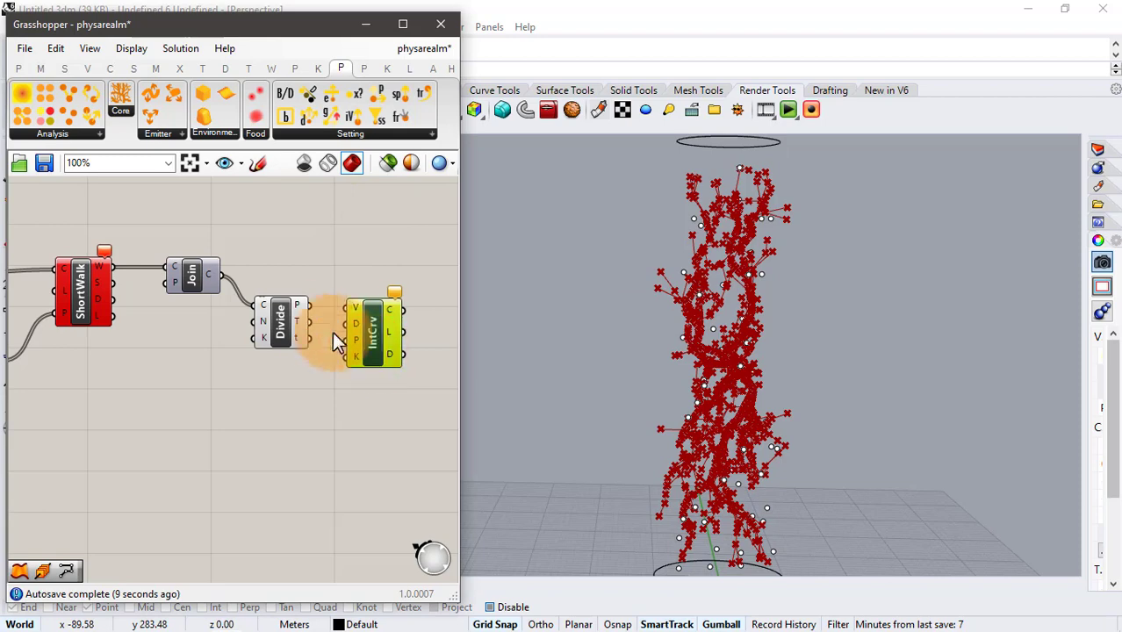
drag(311, 307, 348, 308)
Turn off the preview of the Divide component, shift it slightly and inspect the interpolated curves up close.
drag(307, 252, 231, 392)
middle_click(231, 391)
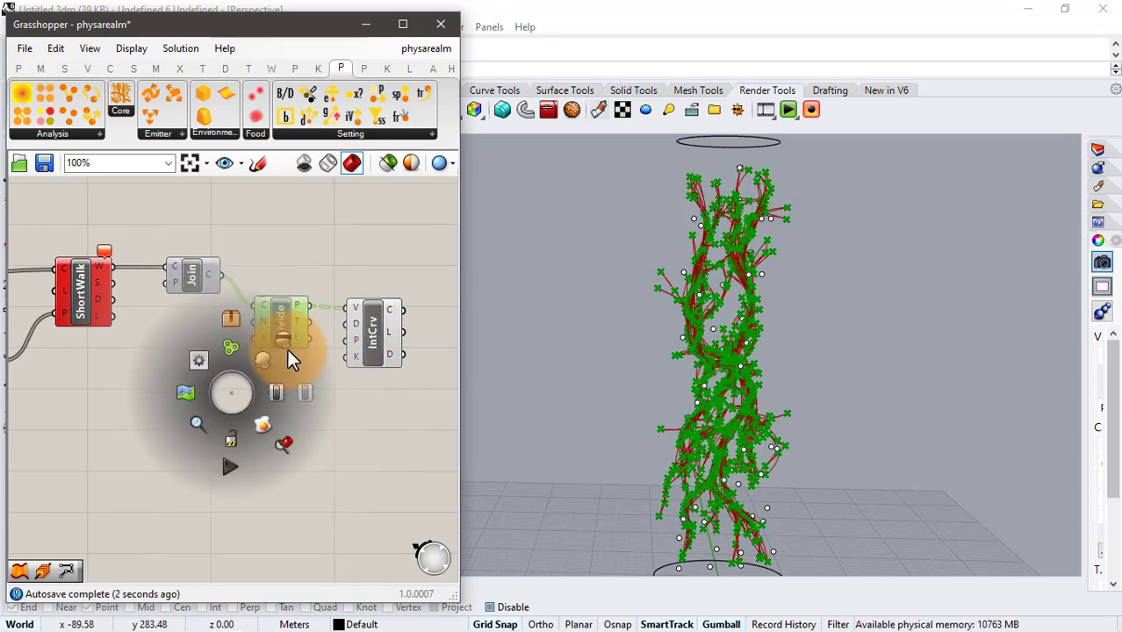
click(286, 350)
drag(287, 338, 291, 359)
click(284, 401)
right_drag(672, 336, 600, 339)
scroll(667, 344, up, 15)
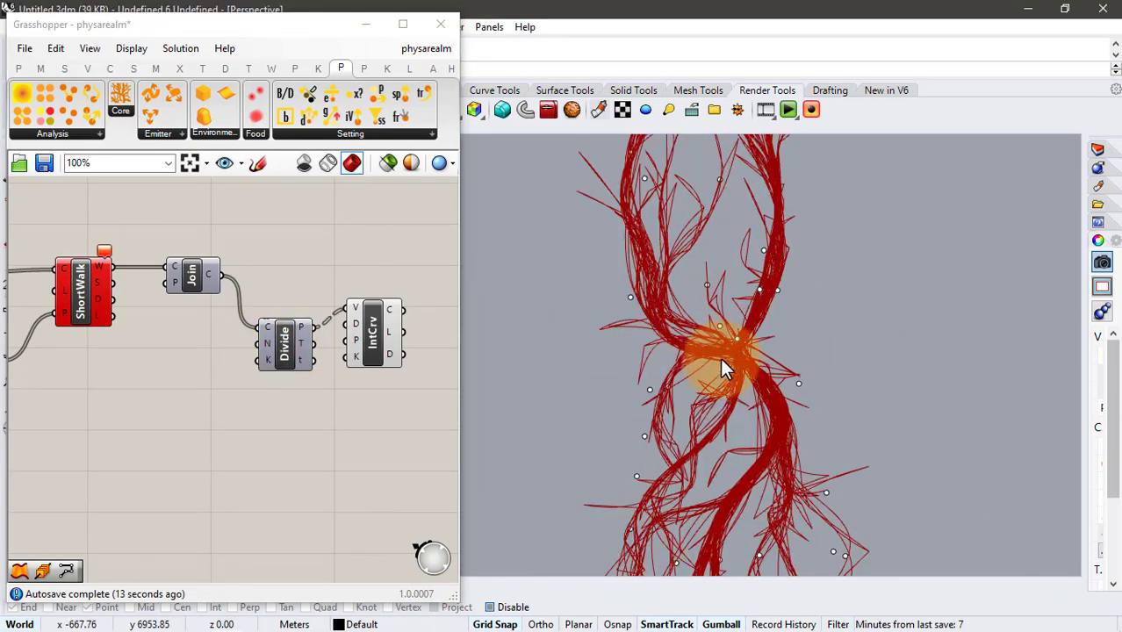
scroll(738, 341, down, 16)
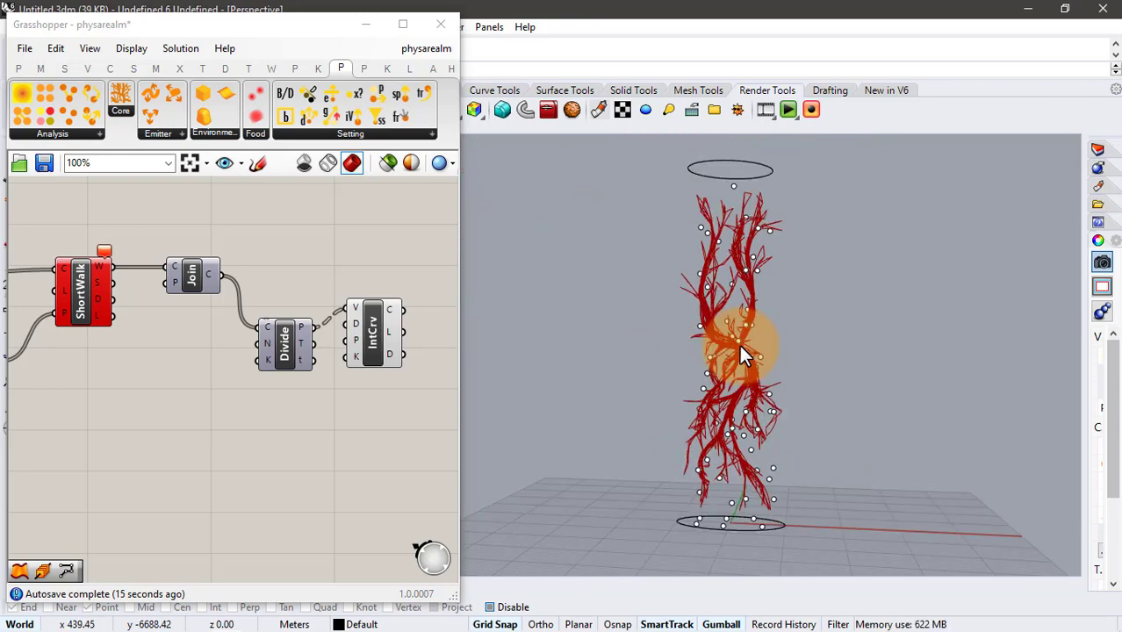
scroll(738, 343, up, 2)
scroll(739, 342, down, 2)
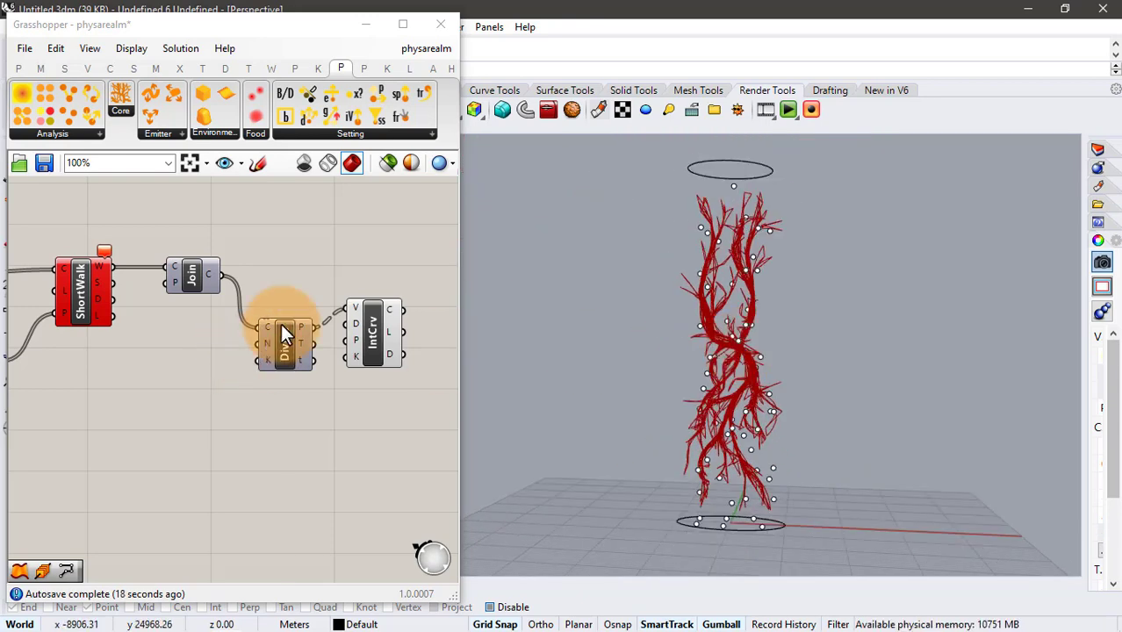
Rerun the simulation with the interpolated curves by enabling the timer, resetting PRealm and disabling the timer again.
scroll(297, 333, down, 4)
right_drag(132, 291, 239, 318)
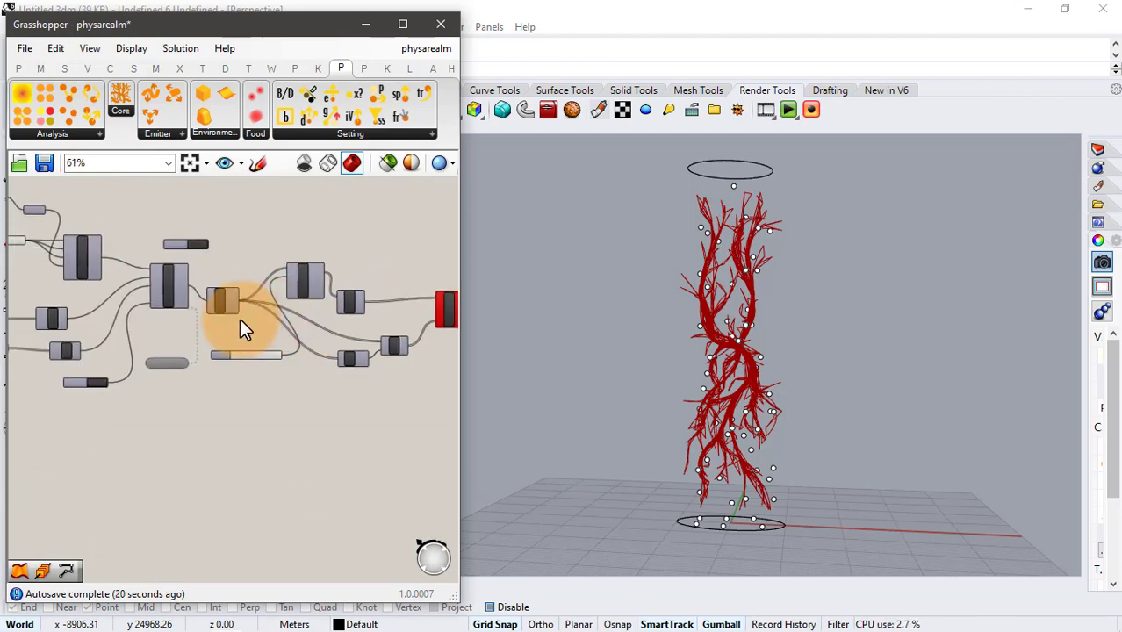
scroll(239, 318, up, 3)
right_drag(158, 330, 240, 339)
scroll(177, 387, up, 1)
right_drag(176, 387, 237, 380)
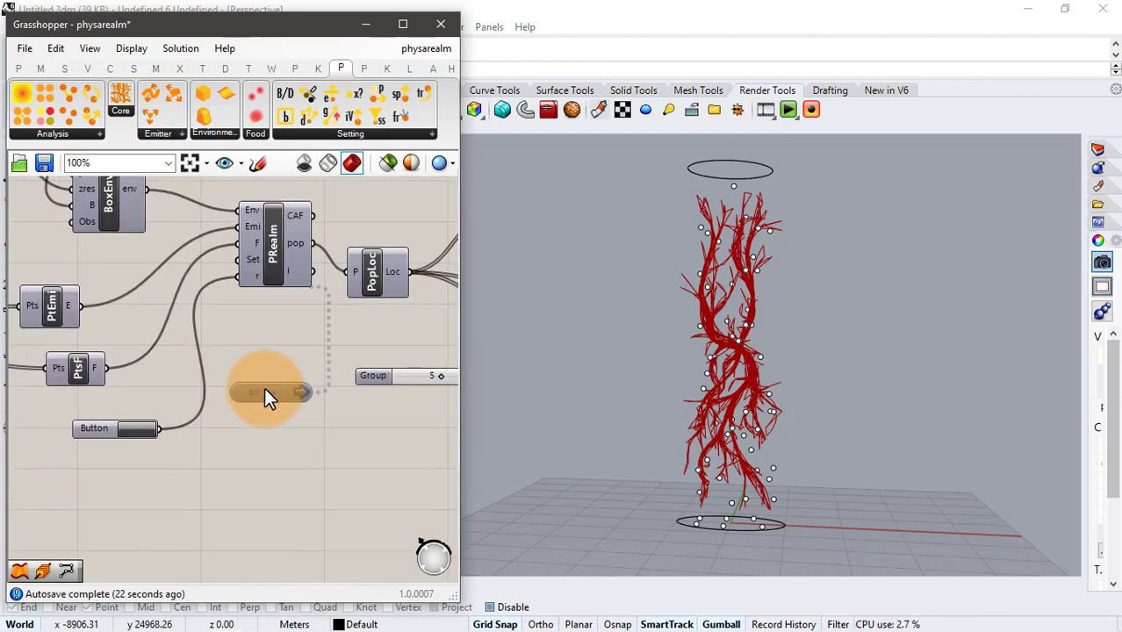
right_click(264, 391)
click(290, 422)
click(136, 427)
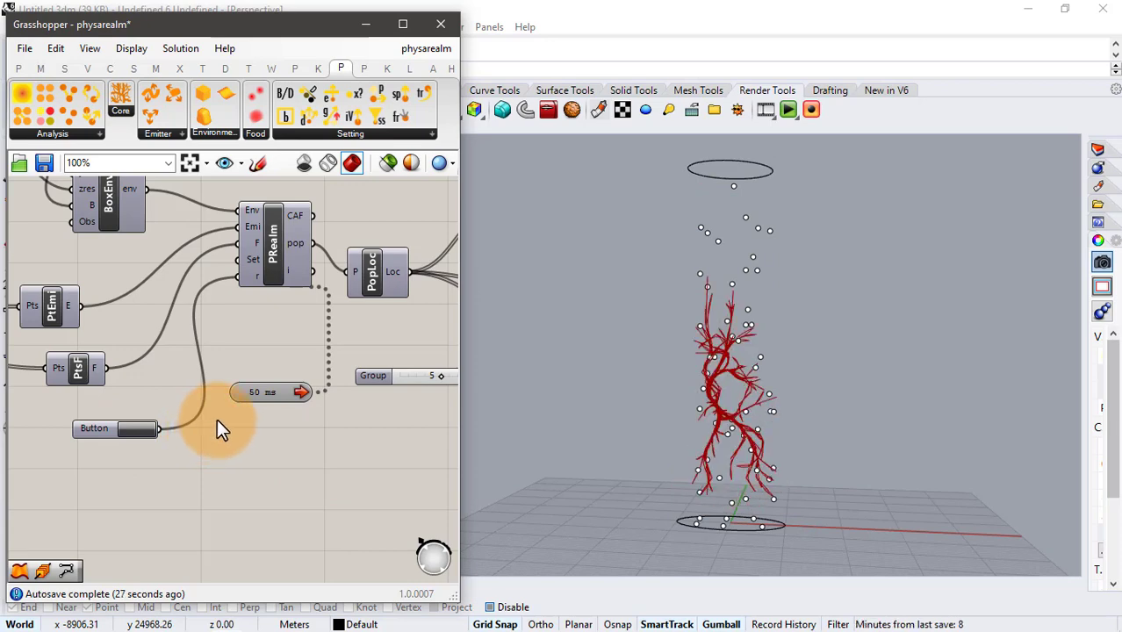
right_click(272, 388)
click(297, 415)
Align Divide with Join, add a number slider connected to its N input and set the Count to 10.
scroll(268, 334, down, 1)
right_drag(373, 338, 138, 334)
right_drag(324, 349, 78, 353)
scroll(323, 348, up, 2)
drag(305, 362, 299, 307)
double_click(151, 386)
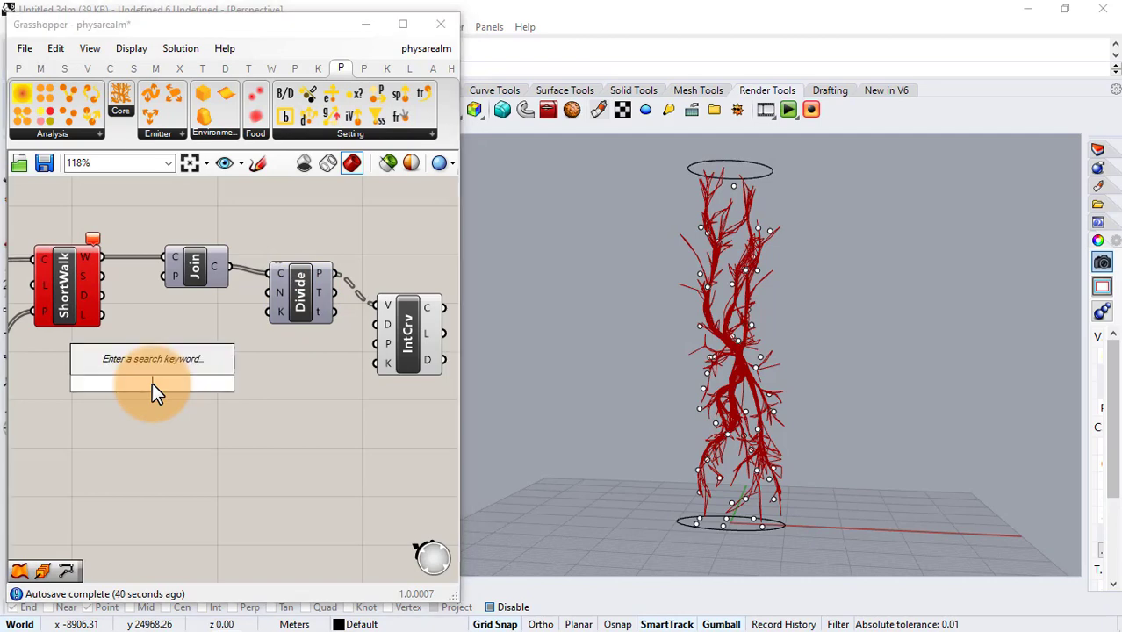
text(2)
key(Return)
drag(247, 373, 263, 306)
scroll(719, 353, up, 3)
mouse_move(719, 353)
right_down()
mouse_move(781, 363)
mouse_move(715, 363)
right_up()
drag(145, 382, 138, 383)
drag(151, 385, 232, 390)
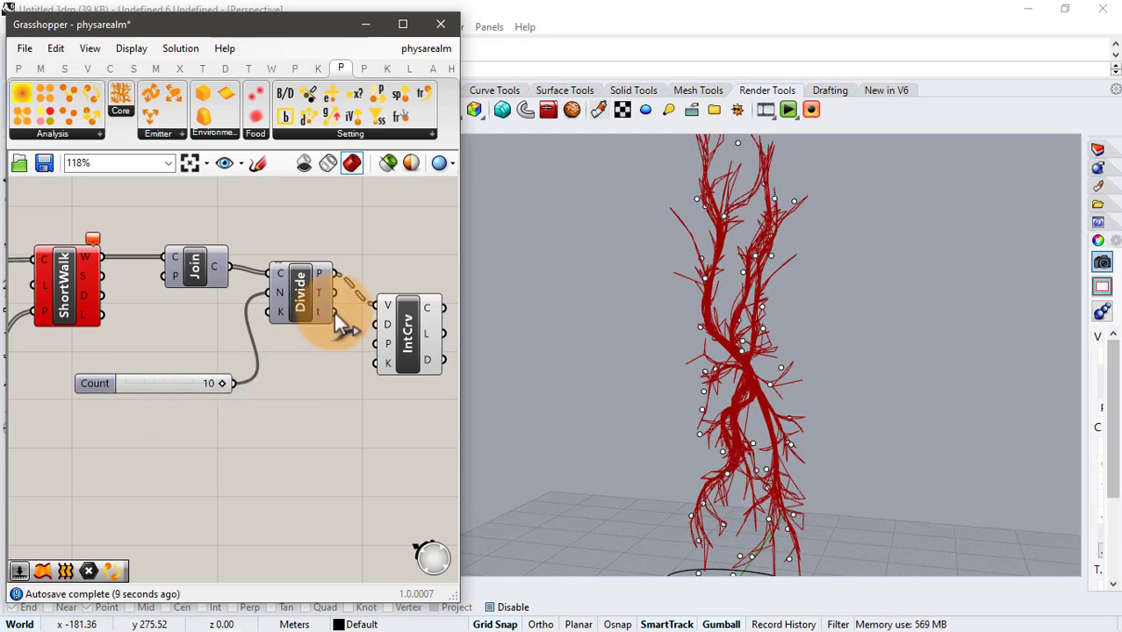
Turn on the preview of the removeDuplicateLines component to show the proximity line network.
scroll(332, 312, down, 2)
right_drag(264, 306, 377, 302)
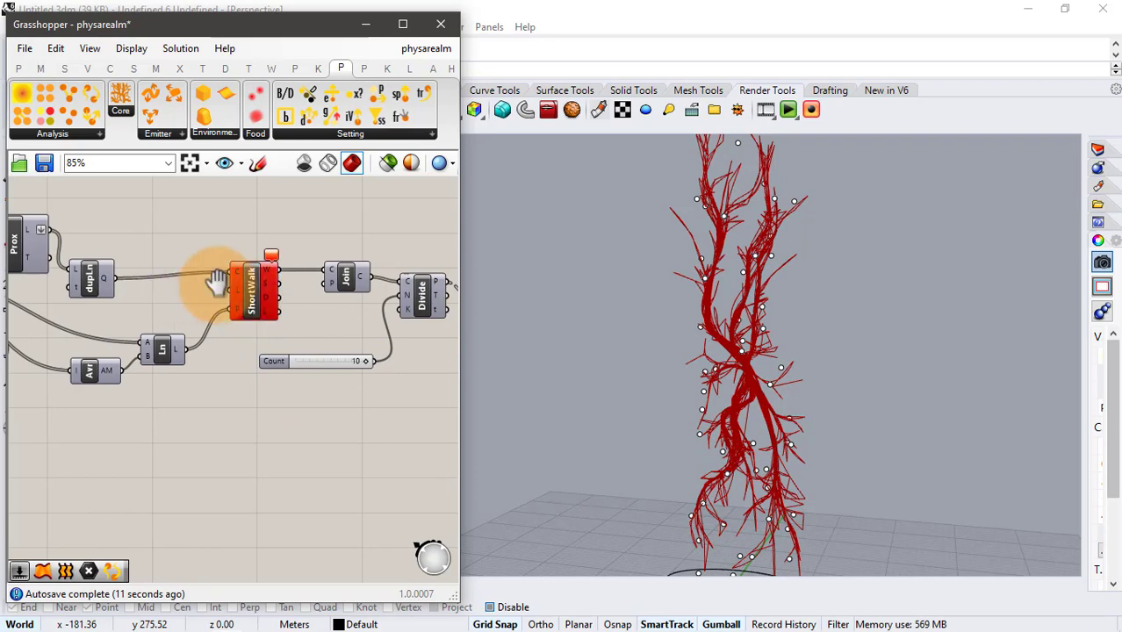
right_drag(217, 283, 302, 309)
scroll(162, 287, up, 1)
drag(186, 299, 201, 279)
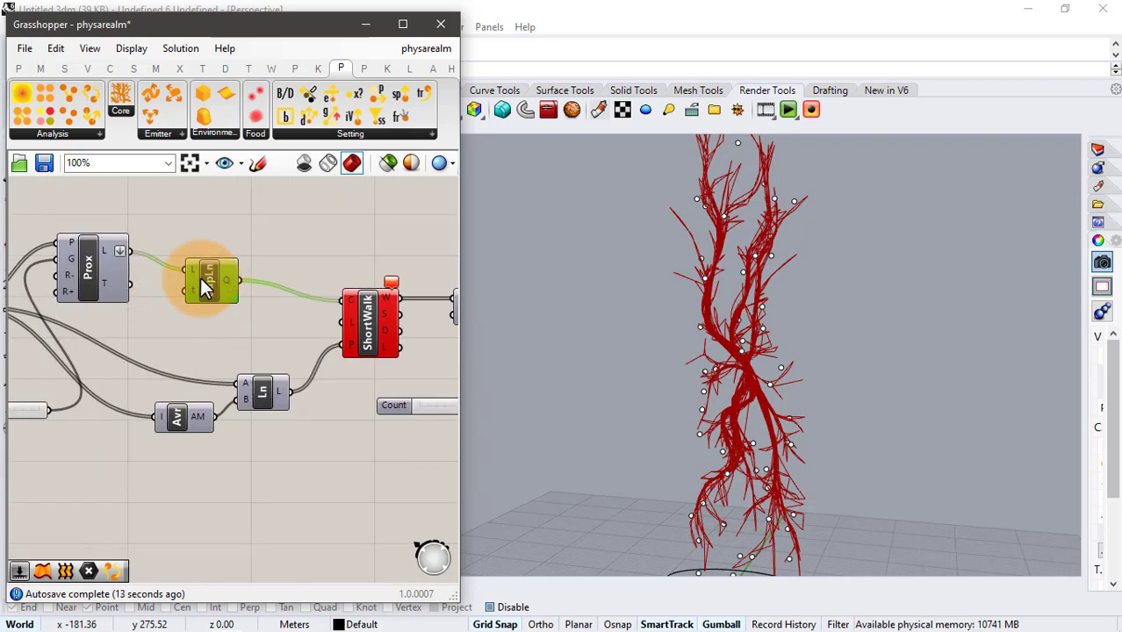
middle_click(205, 284)
click(239, 251)
click(235, 247)
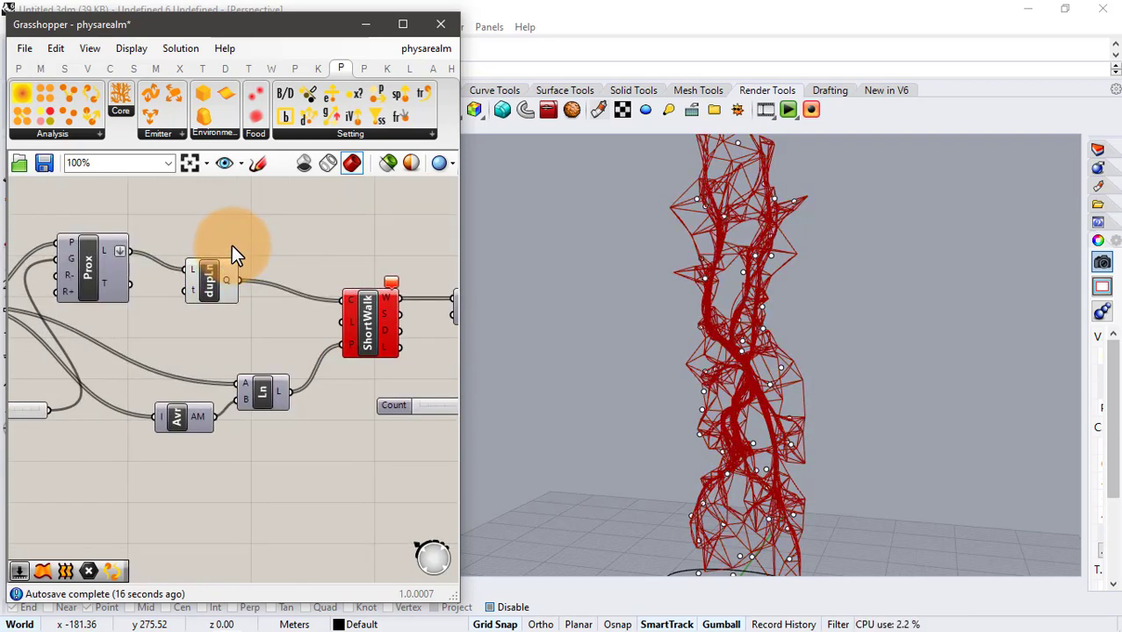
Turn off the preview of the Shortest Walk, Join, Divide and Interpolate components together.
scroll(233, 245, down, 2)
right_drag(294, 275, 192, 280)
drag(421, 201, 197, 447)
middle_click(197, 448)
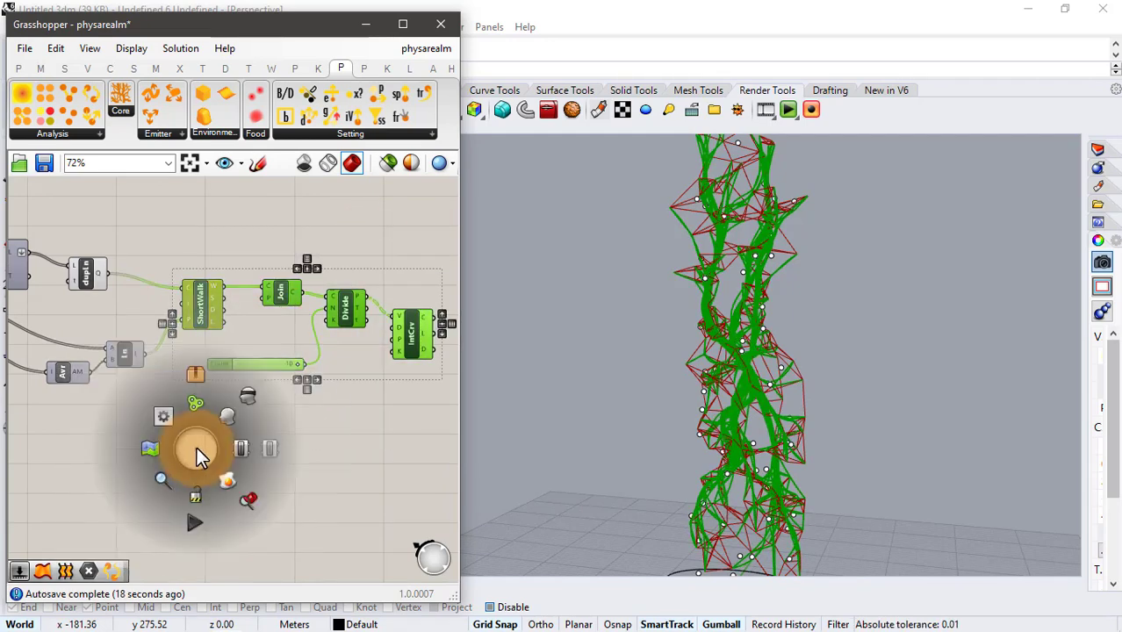
click(253, 397)
click(211, 248)
Turn off the preview of removeDuplicateLines and turn the Interpolate component's preview on.
right_drag(208, 248, 226, 272)
drag(138, 259, 90, 331)
middle_click(119, 326)
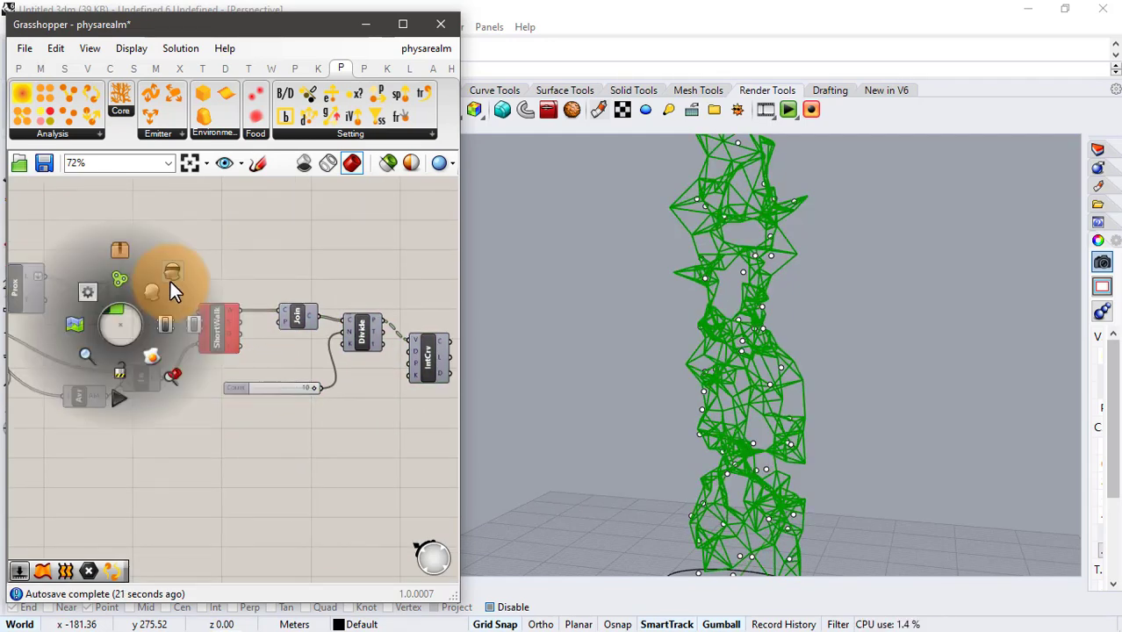
click(172, 279)
middle_click(420, 339)
click(447, 300)
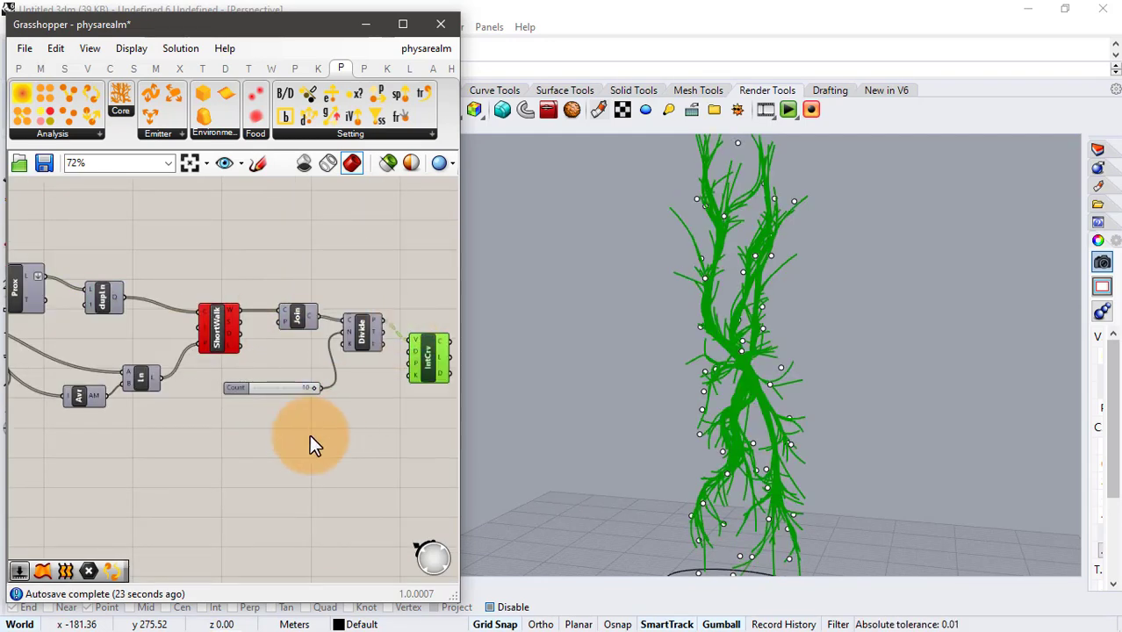
click(310, 435)
Examine the interpolated branch curves up close and try varying the Count slider of the Divide component.
right_drag(784, 353, 948, 420)
scroll(727, 374, up, 5)
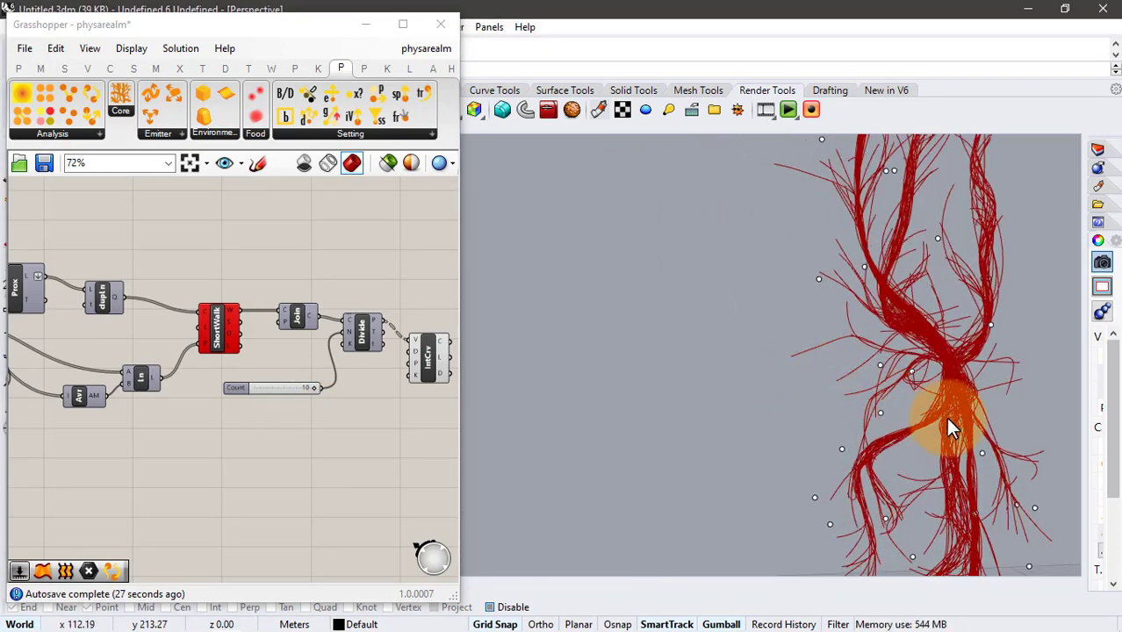
scroll(948, 420, up, 2)
right_drag(593, 342, 679, 383)
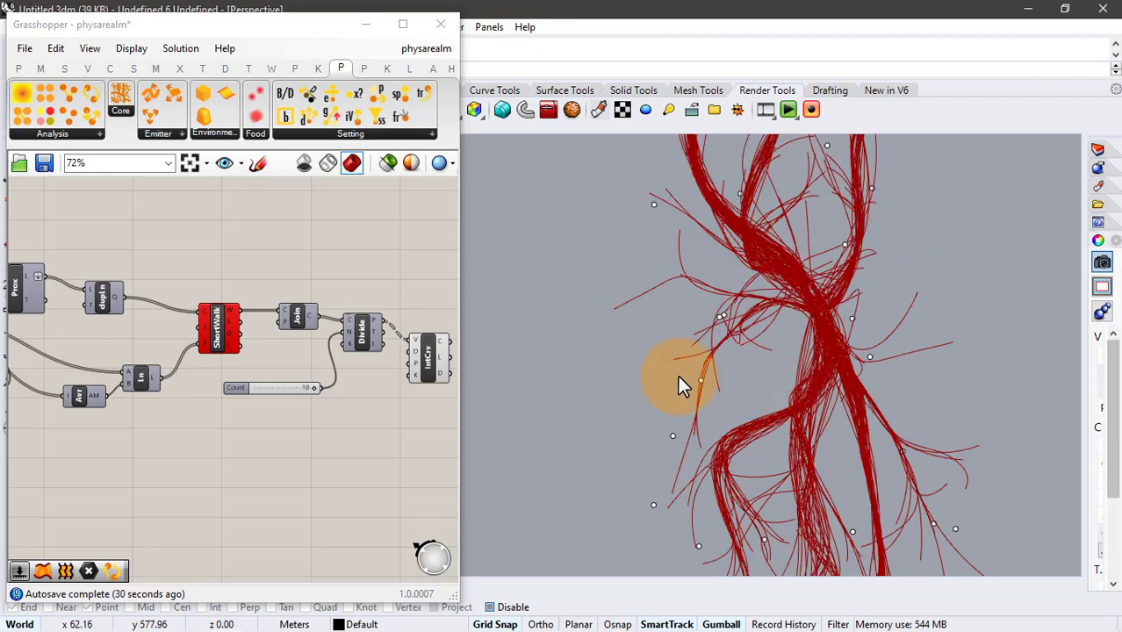
scroll(303, 391, up, 5)
click(332, 387)
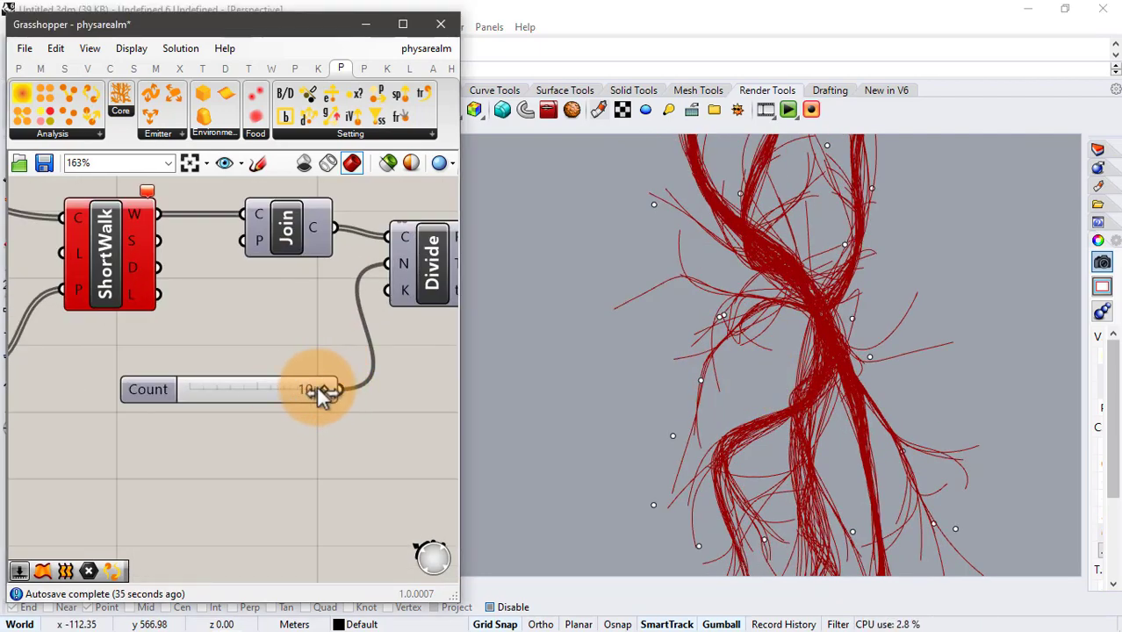
mouse_move(320, 391)
mouse_down()
mouse_move(220, 392)
mouse_move(307, 393)
mouse_move(327, 409)
mouse_up()
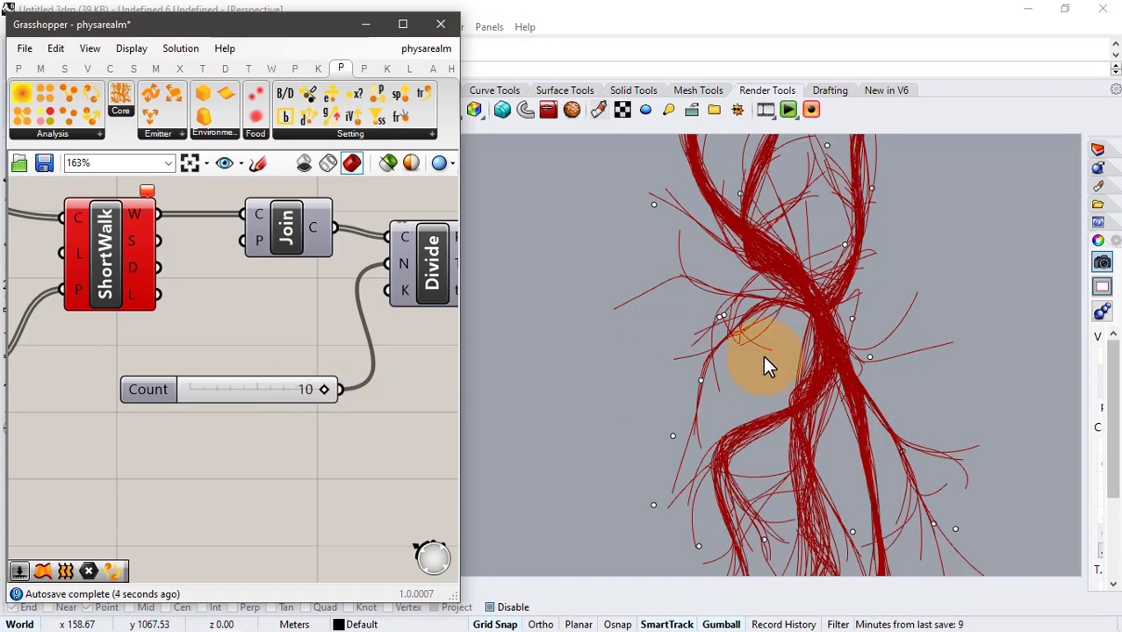
Turn off the preview of the Divide and IntCrv components at the end of the ShortWalk chain.
scroll(757, 355, down, 8)
right_drag(752, 354, 754, 365)
scroll(753, 362, down, 4)
scroll(751, 358, up, 4)
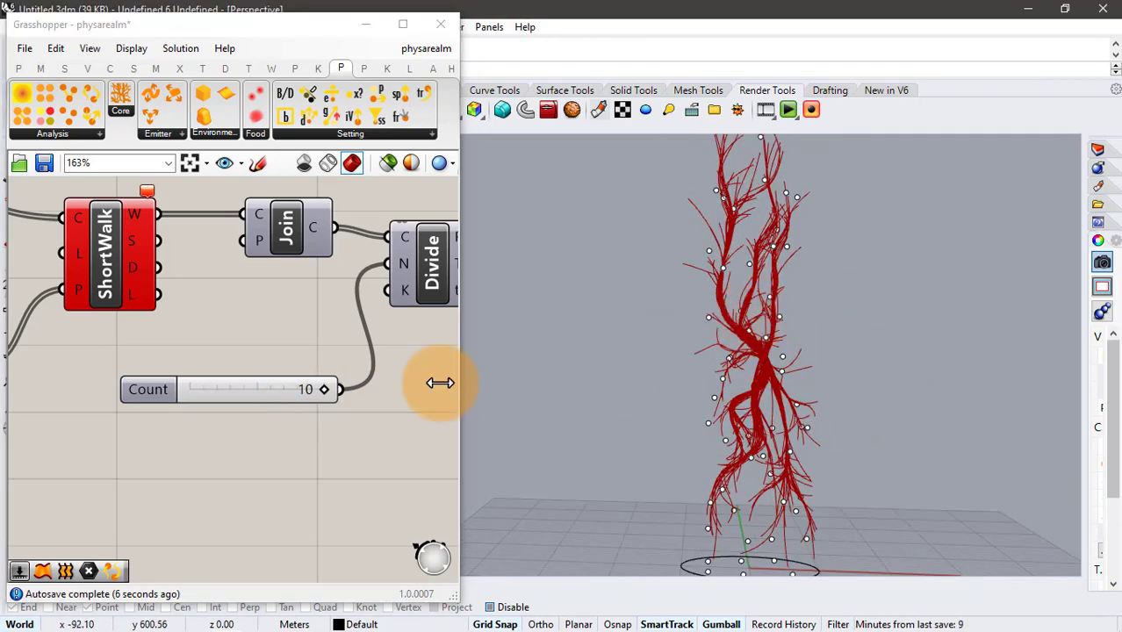
scroll(294, 361, down, 6)
drag(393, 337, 355, 320)
middle_click(301, 413)
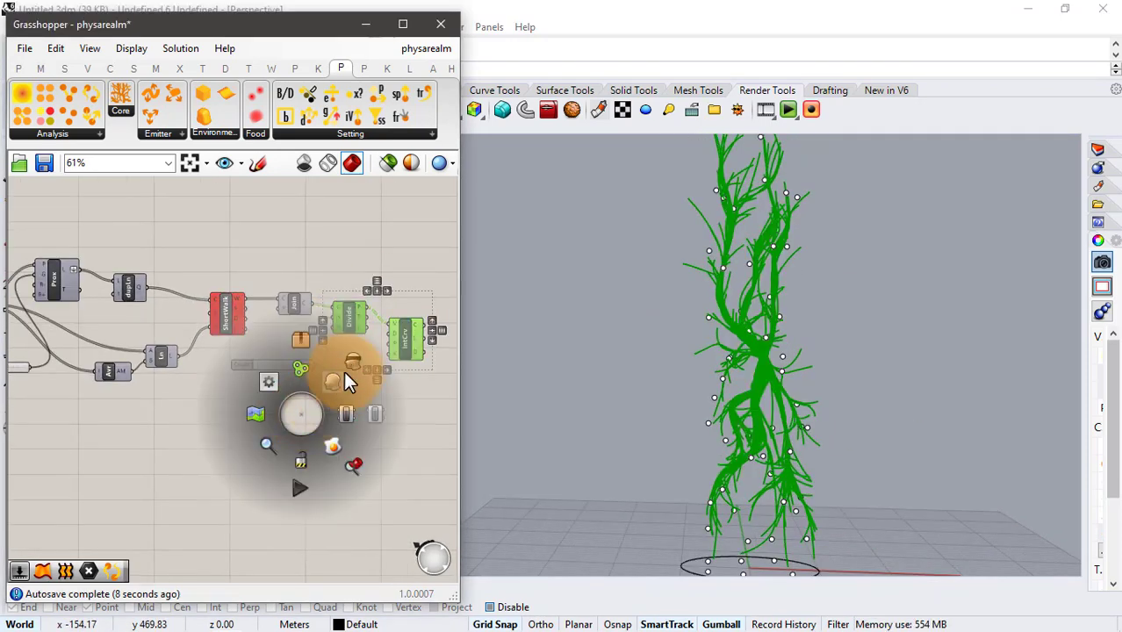
click(352, 363)
Add a Cloud Display component and feed its points input from the PopLoc locations.
right_drag(230, 246, 305, 449)
scroll(211, 330, down, 1)
right_drag(213, 346, 246, 440)
scroll(238, 330, up, 5)
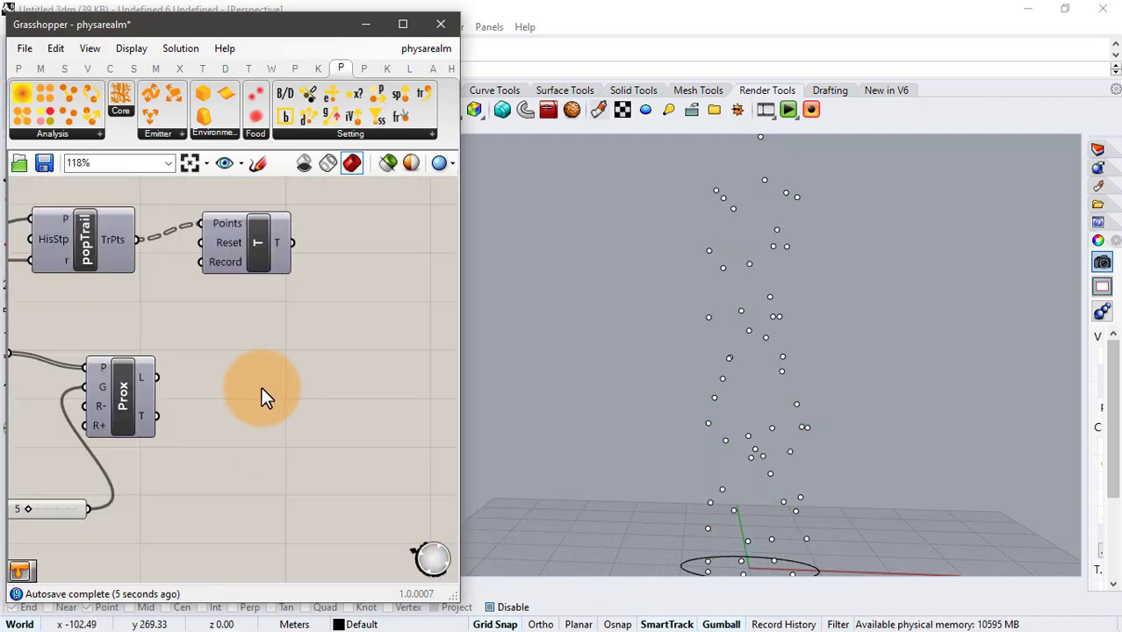
double_click(262, 387)
text(clo)
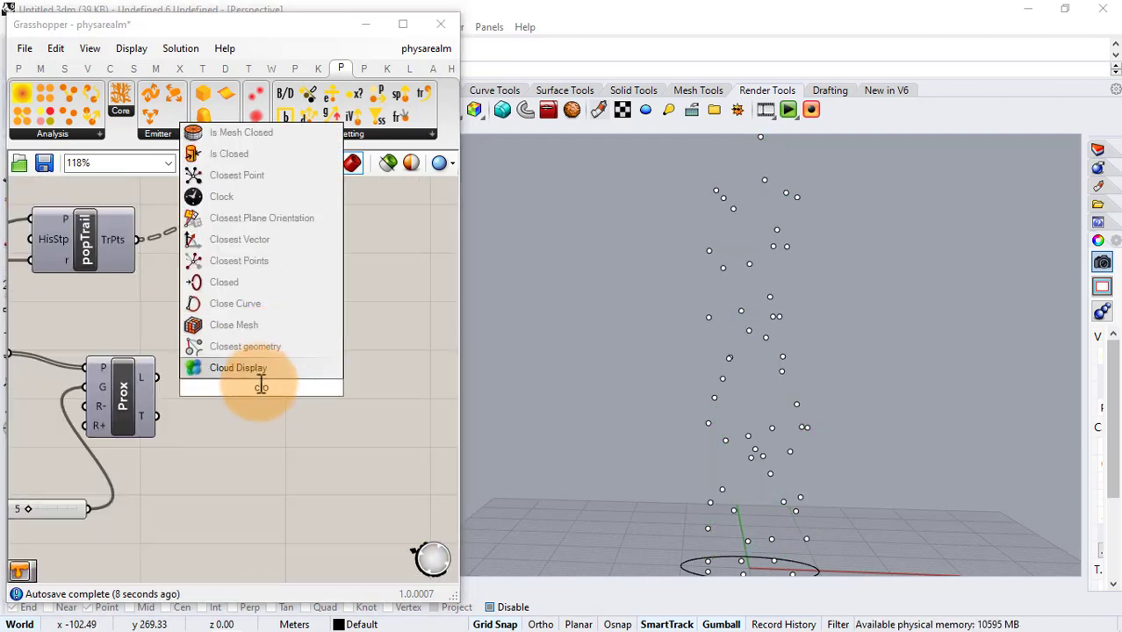
click(243, 370)
right_drag(119, 368, 210, 354)
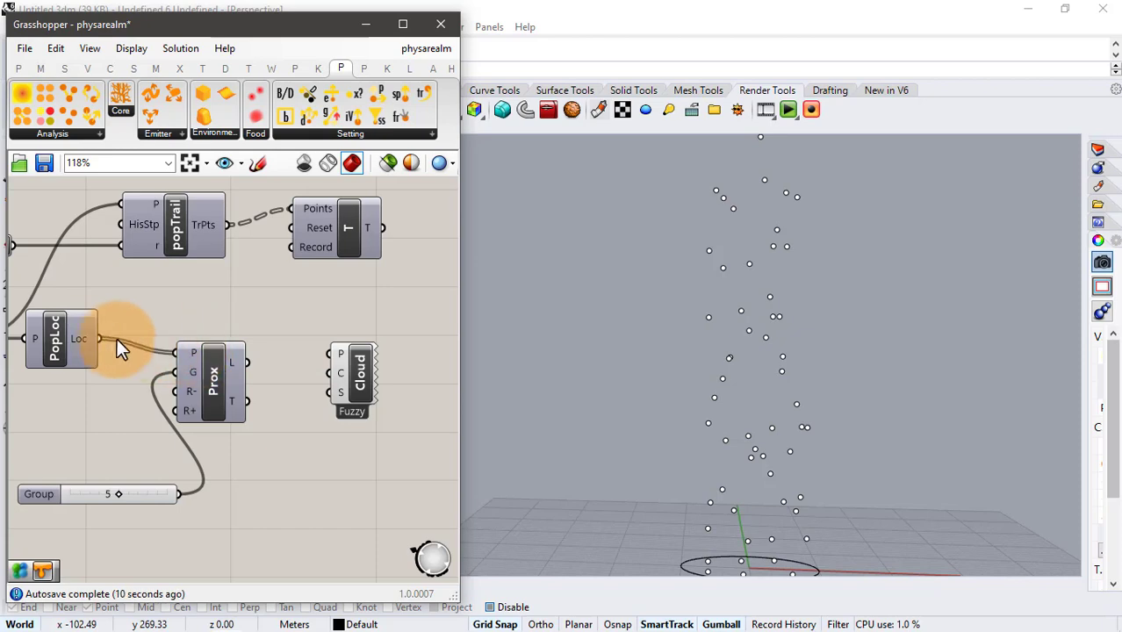
drag(102, 339, 184, 329)
Delete the Proximity 3D component connected to PopLoc.
click(227, 410)
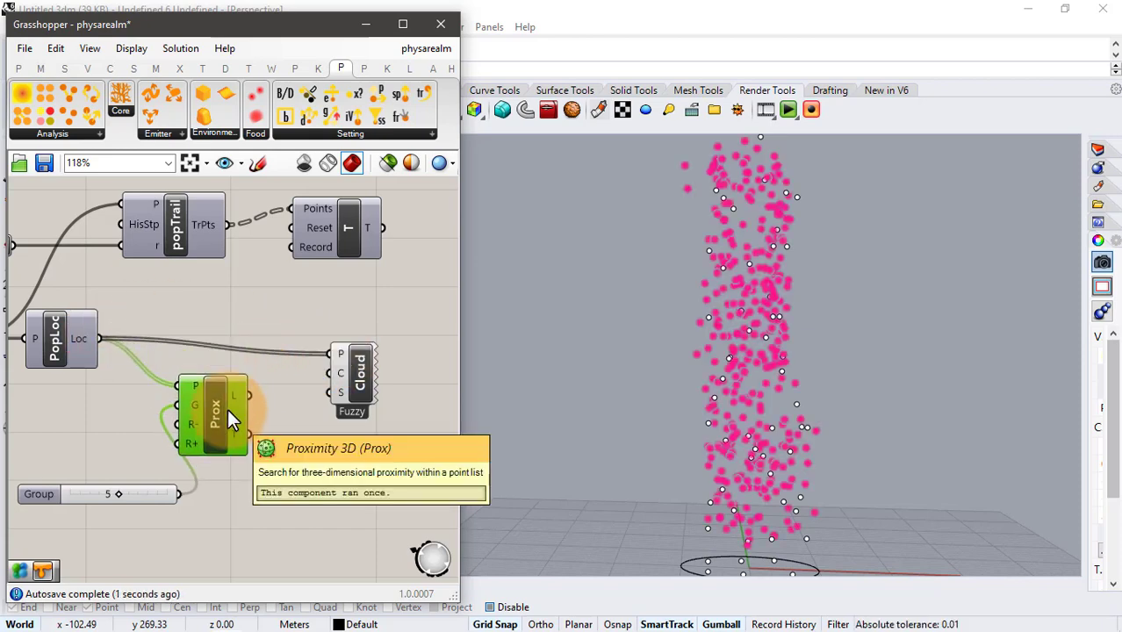
key(Delete)
mouse_move(784, 309)
right_down()
mouse_move(814, 296)
mouse_move(962, 298)
mouse_move(775, 314)
right_up()
scroll(812, 306, down, 2)
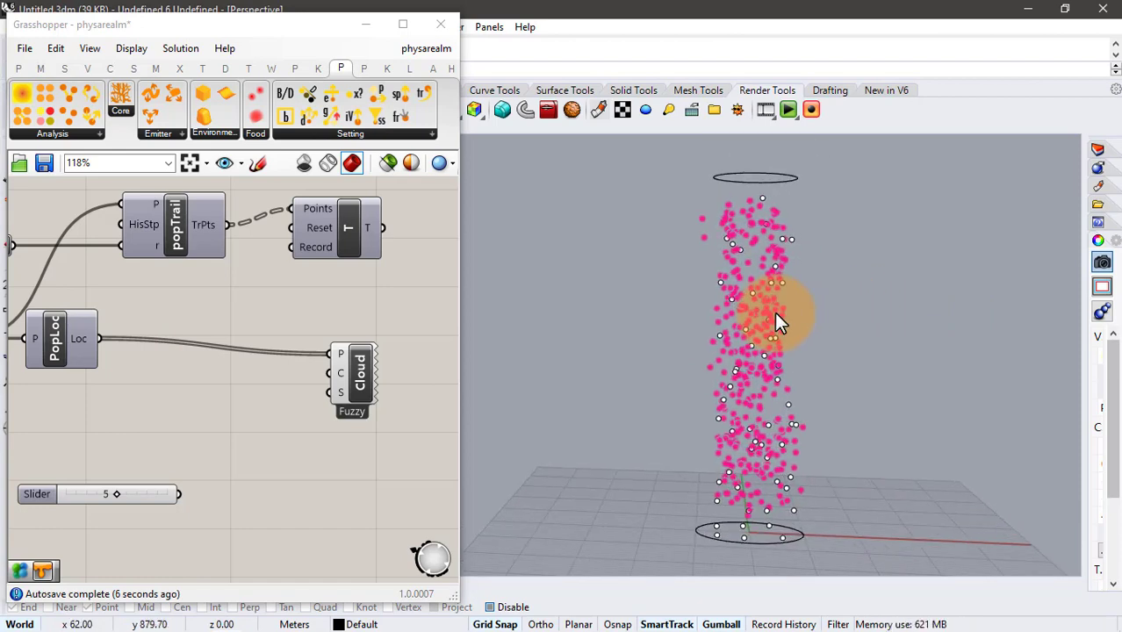
Add a 0.50 number slider, connect it to the Cloud Display size input and raise it to 0.77.
double_click(221, 434)
text(.50)
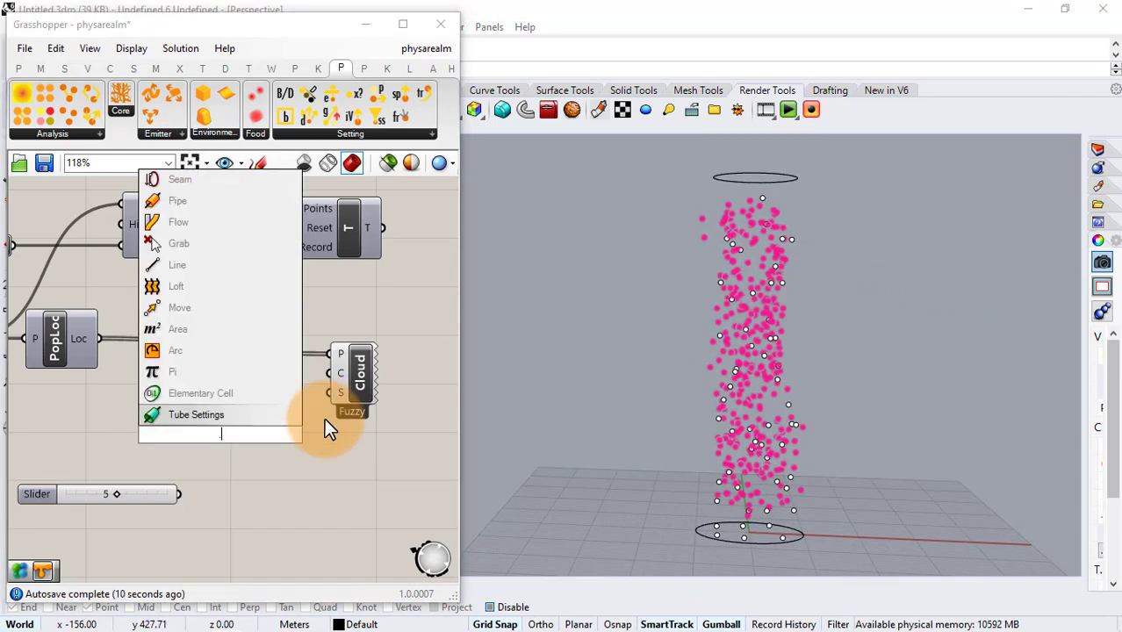
key(Return)
drag(304, 435, 329, 406)
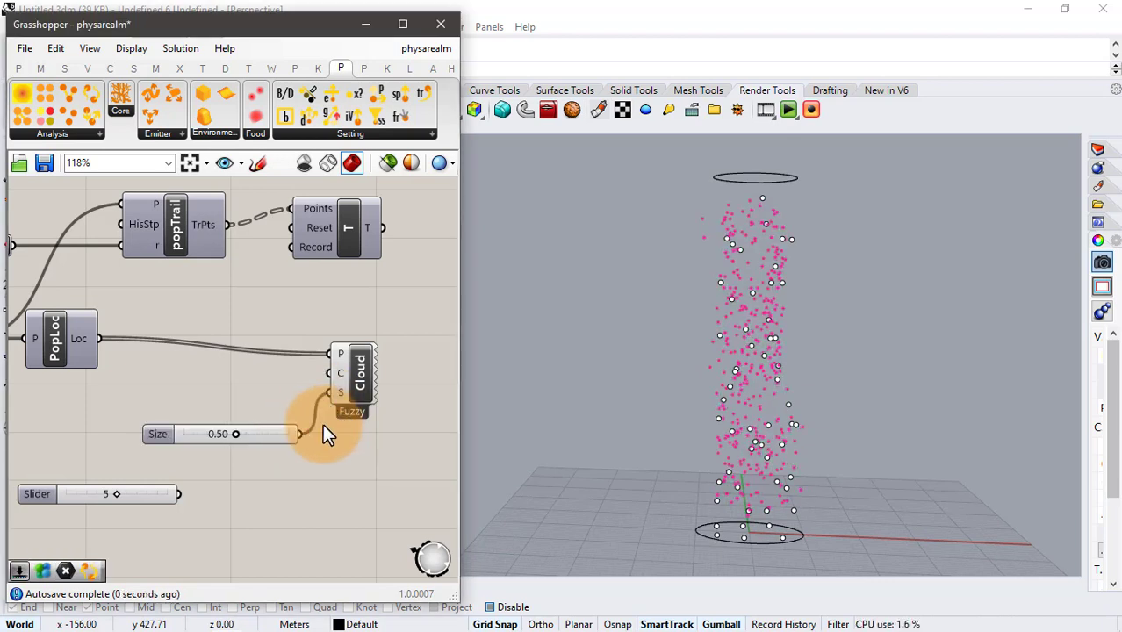
scroll(669, 370, up, 2)
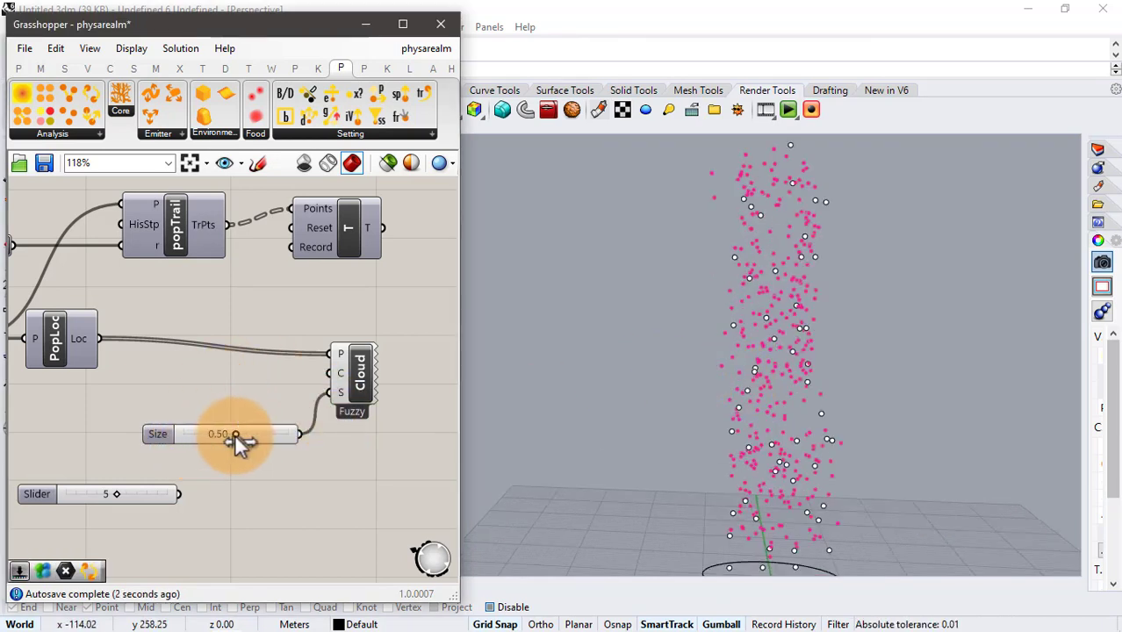
drag(260, 440, 260, 440)
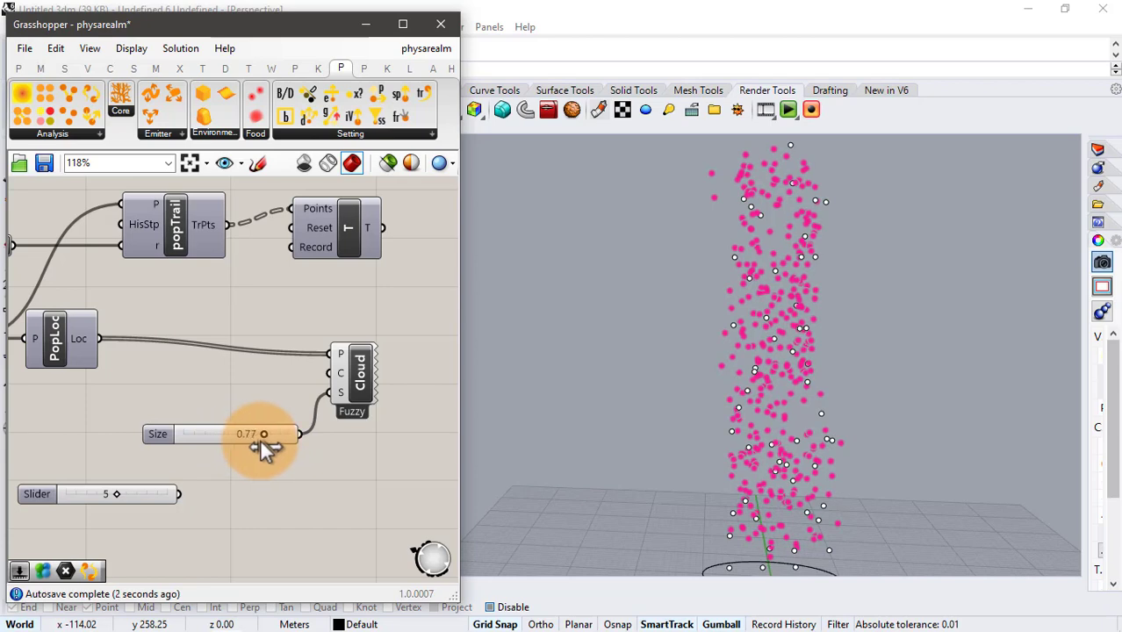
Enable the 50 ms timer on PRealm and reset the simulation with its button so that it reruns.
scroll(652, 349, down, 3)
right_drag(720, 361, 787, 353)
scroll(787, 353, up, 2)
right_drag(231, 342, 341, 312)
scroll(307, 314, down, 2)
right_drag(145, 309, 216, 301)
scroll(171, 351, up, 1)
right_drag(215, 373, 353, 307)
right_click(307, 382)
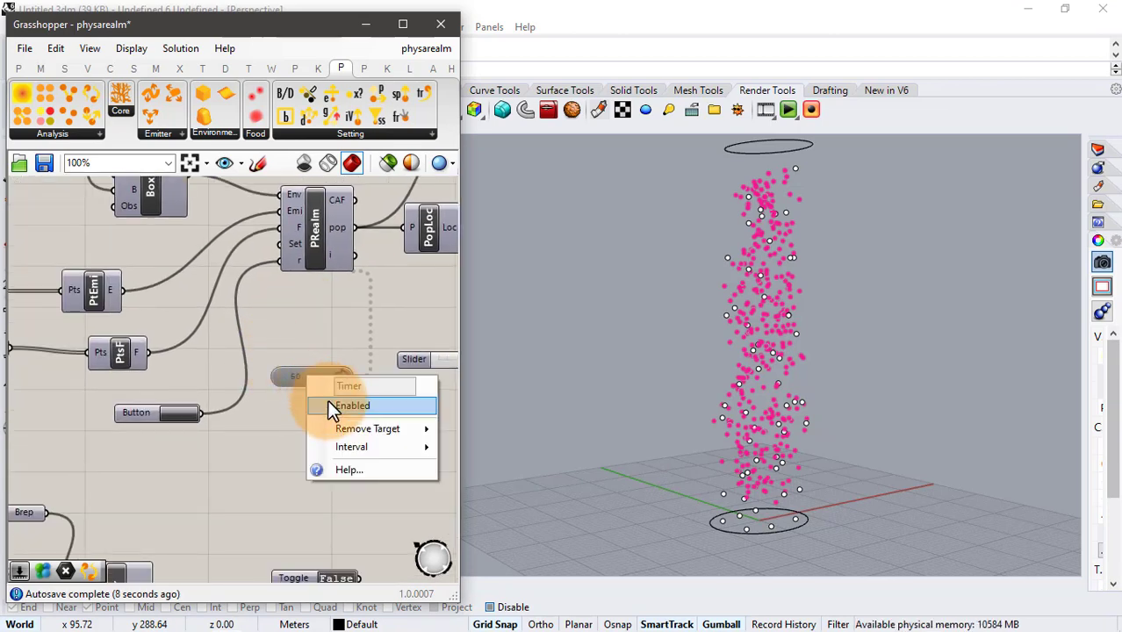
click(327, 399)
click(181, 414)
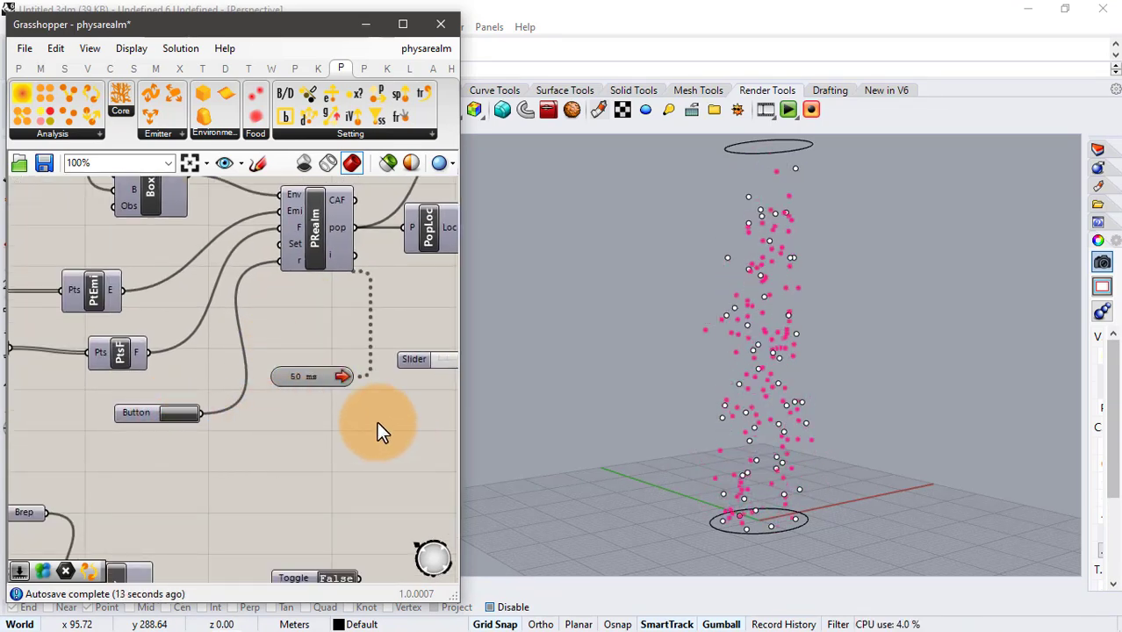
mouse_move(793, 337)
right_down()
mouse_move(595, 326)
mouse_move(794, 331)
right_up()
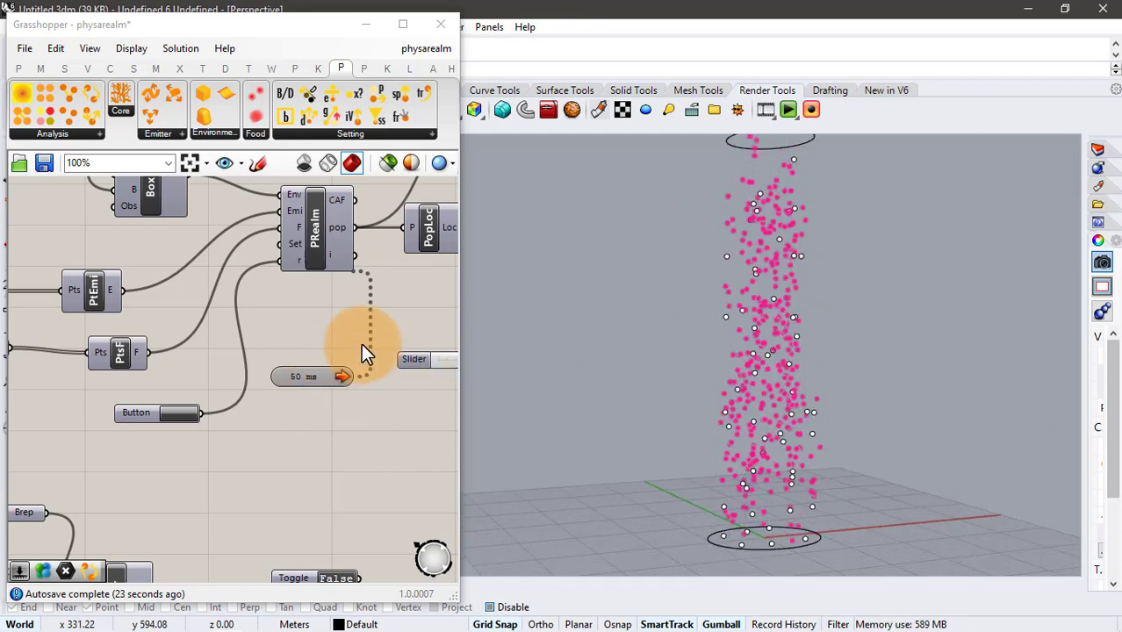
Disable the 50 ms timer driving the PRealm simulation.
right_drag(360, 343, 274, 343)
right_click(238, 372)
click(266, 401)
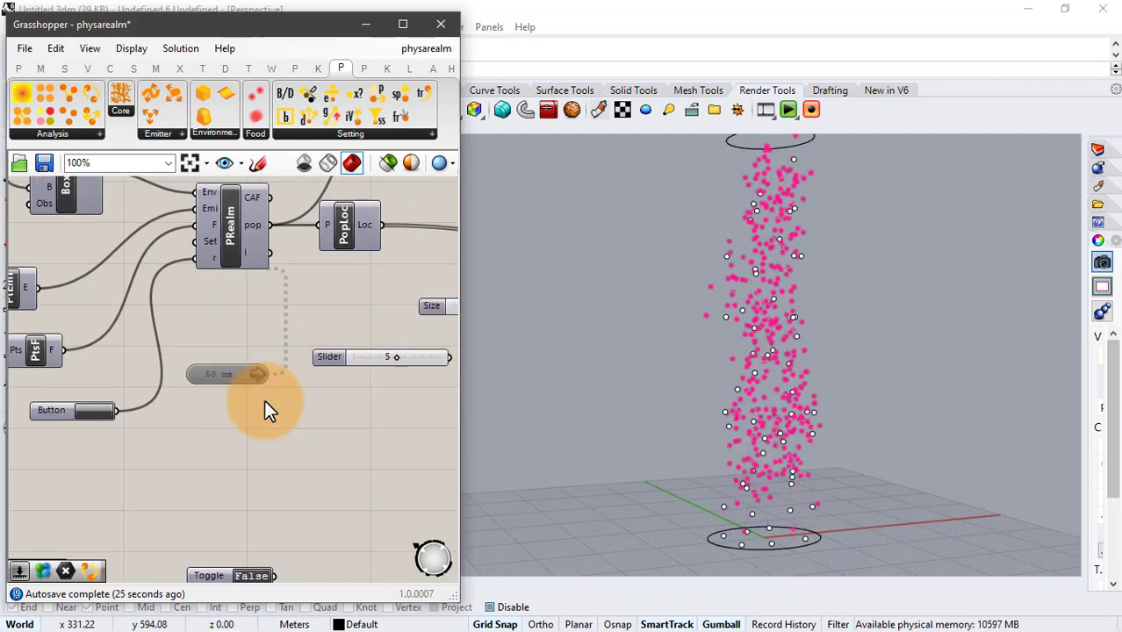
right_drag(751, 338, 772, 316)
scroll(372, 296, down, 2)
Turn off the Cloud Display preview and move the component with its Size slider closer to PopLoc.
right_drag(444, 265, 262, 281)
scroll(262, 279, up, 2)
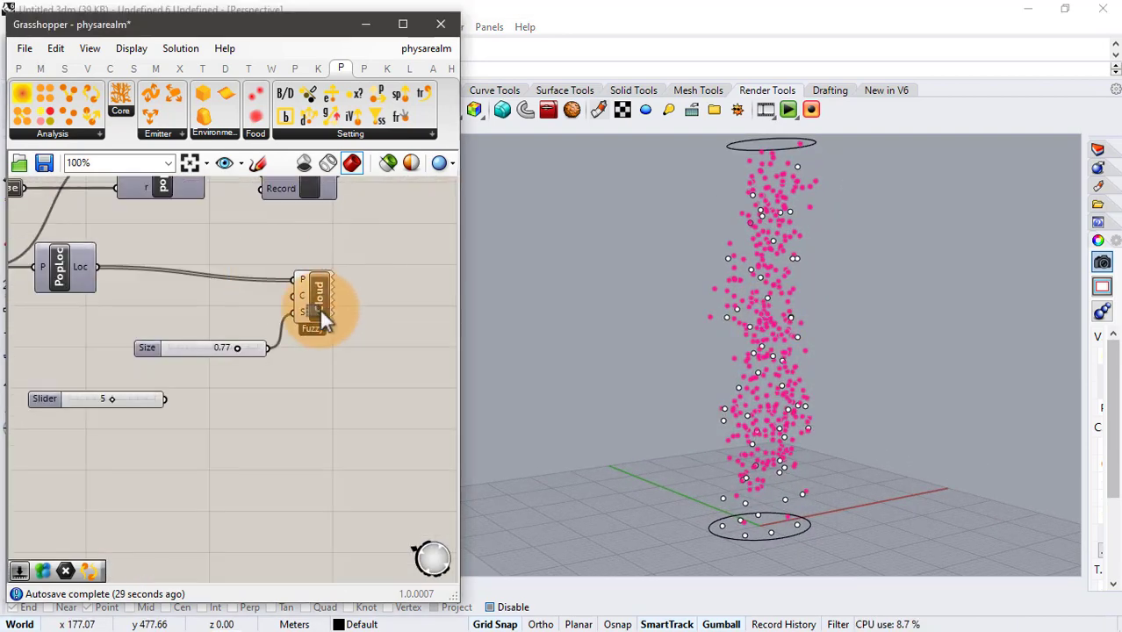
drag(341, 308, 218, 375)
middle_click(217, 375)
click(257, 348)
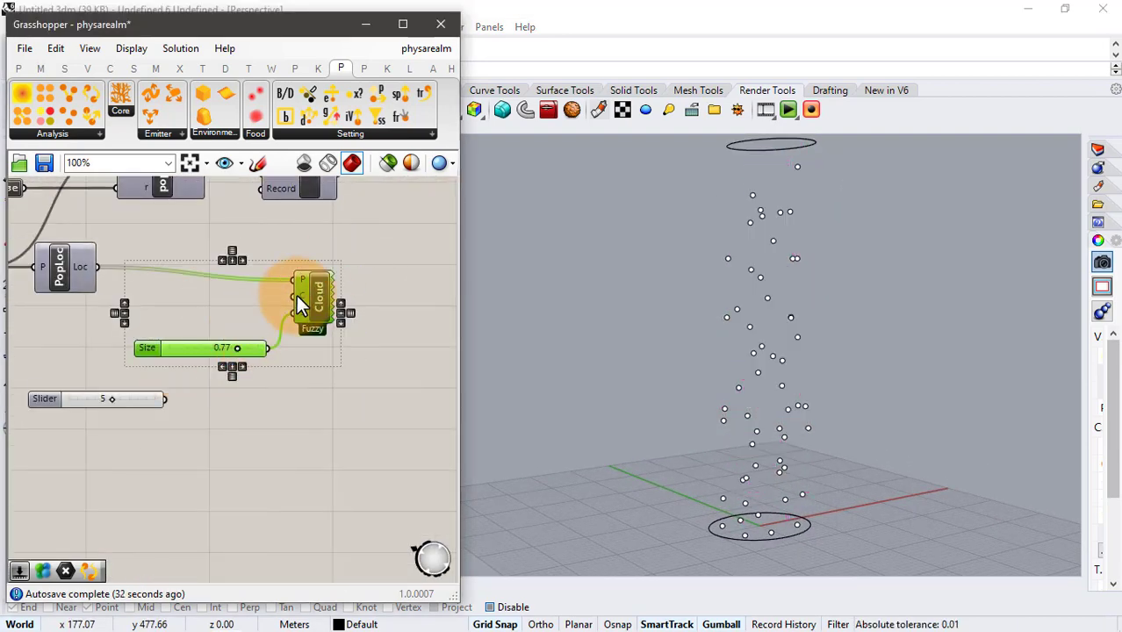
drag(302, 293, 207, 323)
Add a Point parameter and connect the PopLoc locations to it.
double_click(301, 282)
text(P)
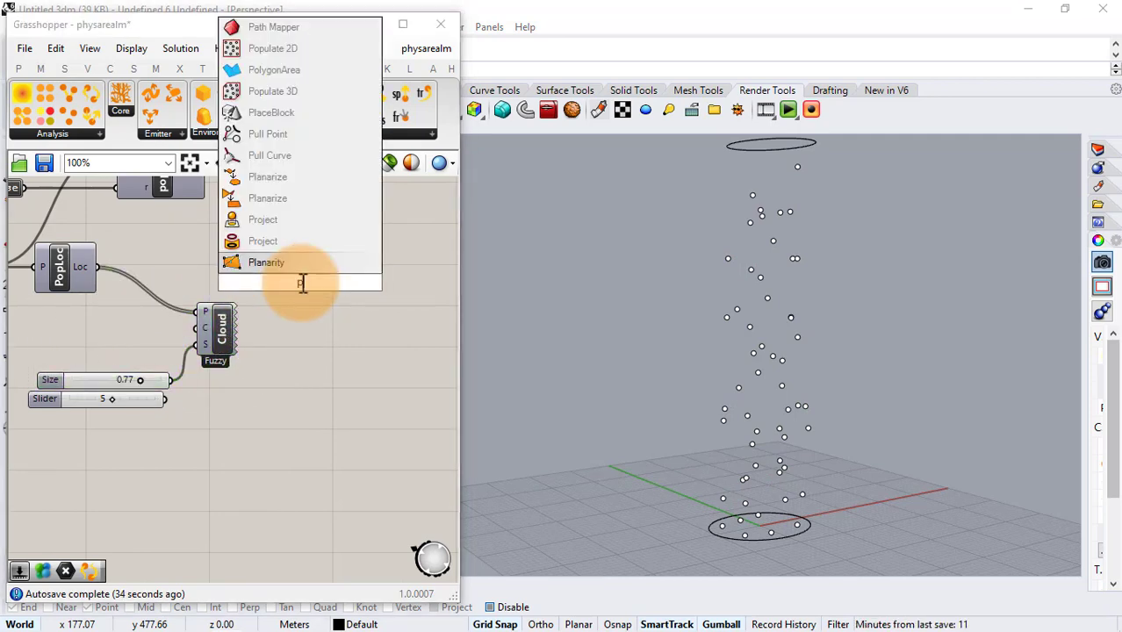
text(t)
key(Return)
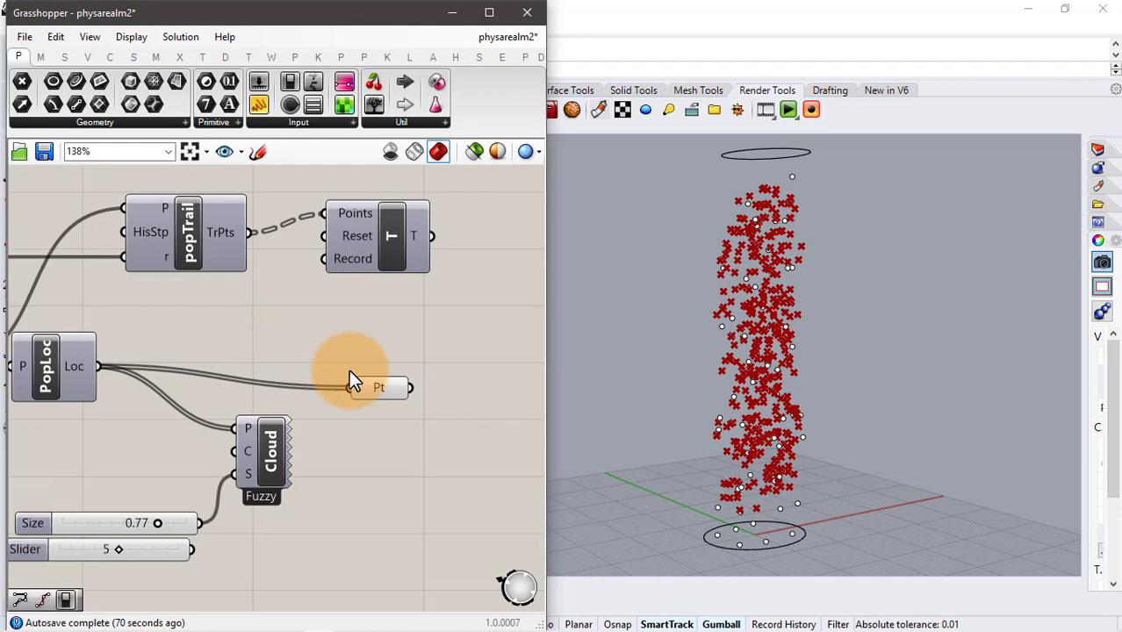
right_drag(346, 371, 259, 359)
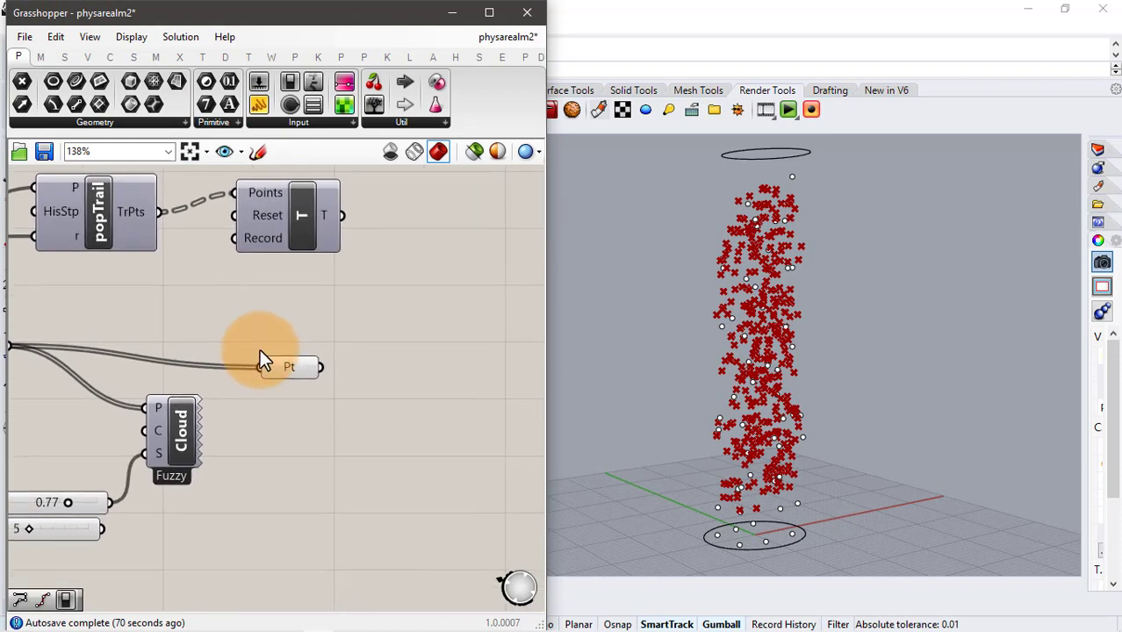
click(290, 367)
click(368, 342)
scroll(668, 361, down, 2)
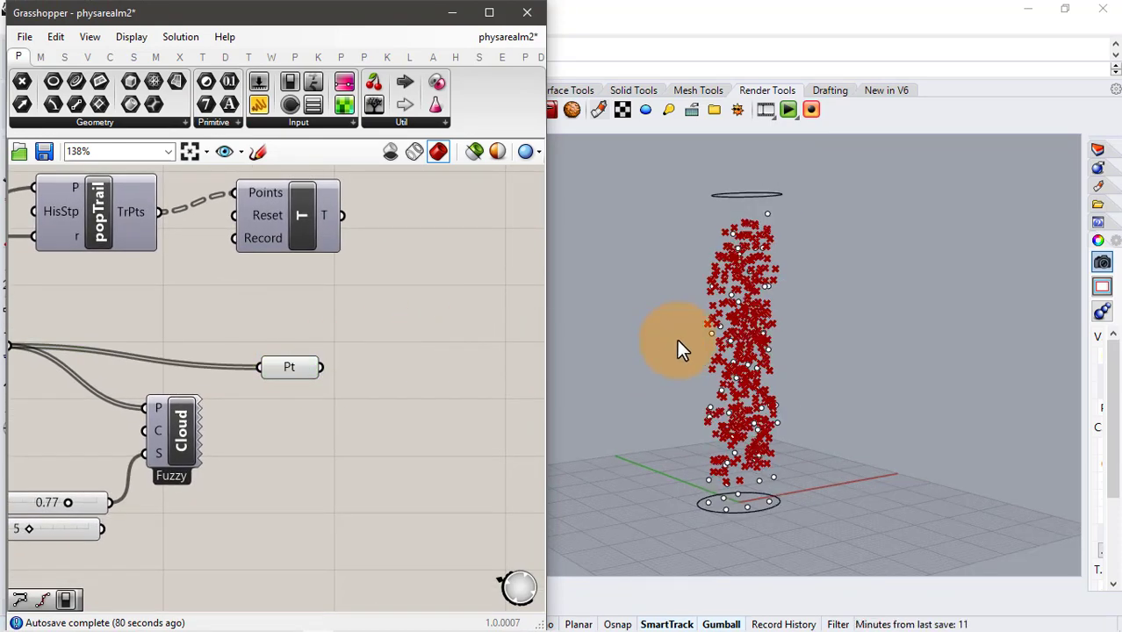
Turn off the preview of the Point parameter fed by PopLoc.
scroll(677, 339, up, 2)
shift+right_drag(679, 339, 700, 342)
scroll(132, 294, down, 3)
right_drag(111, 290, 304, 340)
scroll(263, 314, up, 1)
click(399, 377)
middle_click(345, 401)
click(380, 372)
Turn on the popTrail preview and reset the trails by switching its toggle to True and back to False.
scroll(142, 299, up, 1)
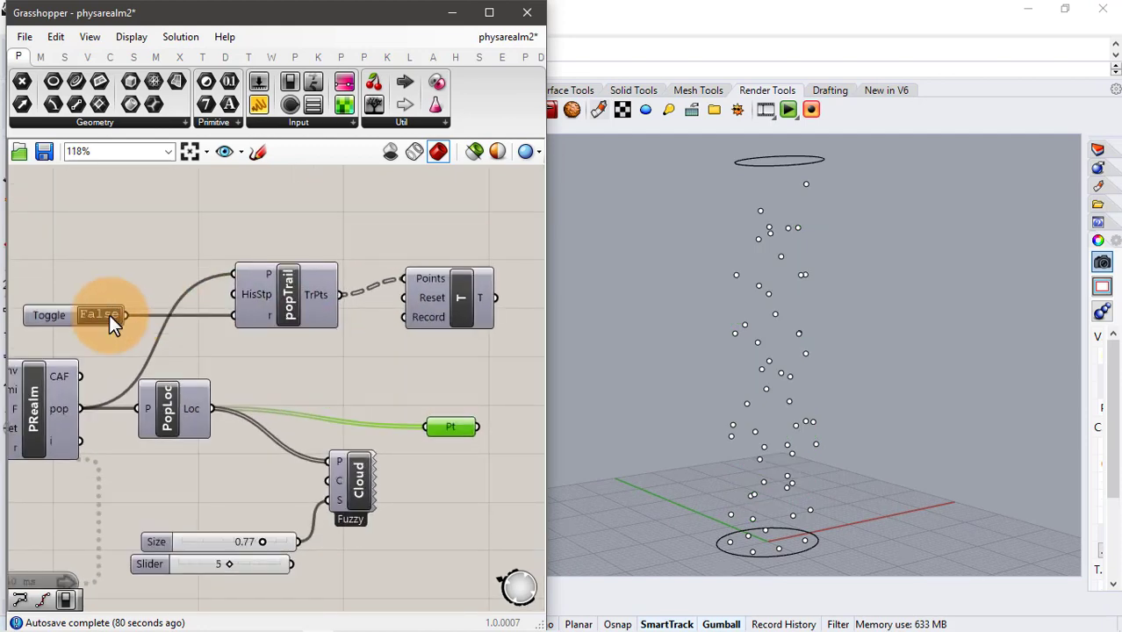
click(280, 303)
middle_click(281, 303)
click(316, 276)
click(267, 200)
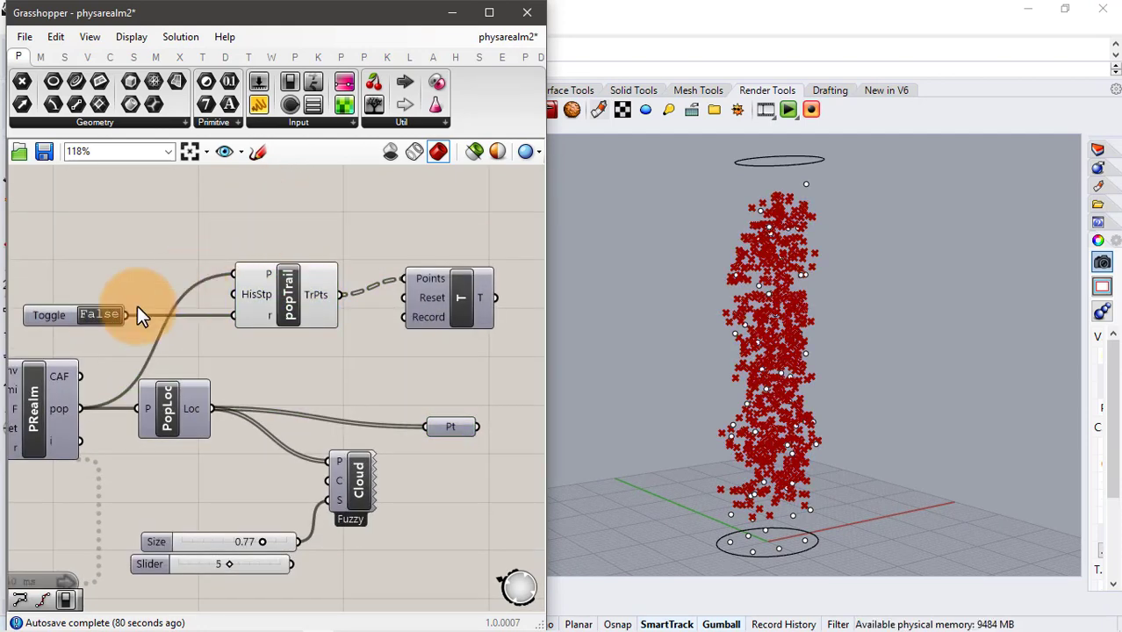
click(93, 315)
click(93, 314)
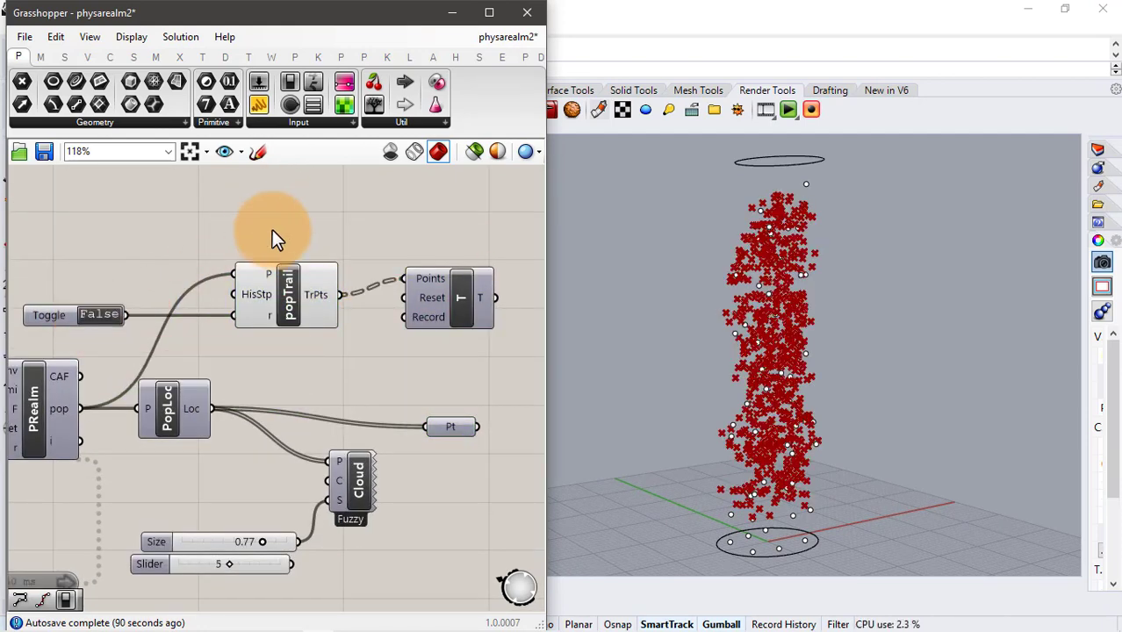
Turn on the preview of the Trail component fed by popTrail.
right_drag(385, 286, 272, 276)
click(347, 288)
middle_click(348, 288)
click(382, 262)
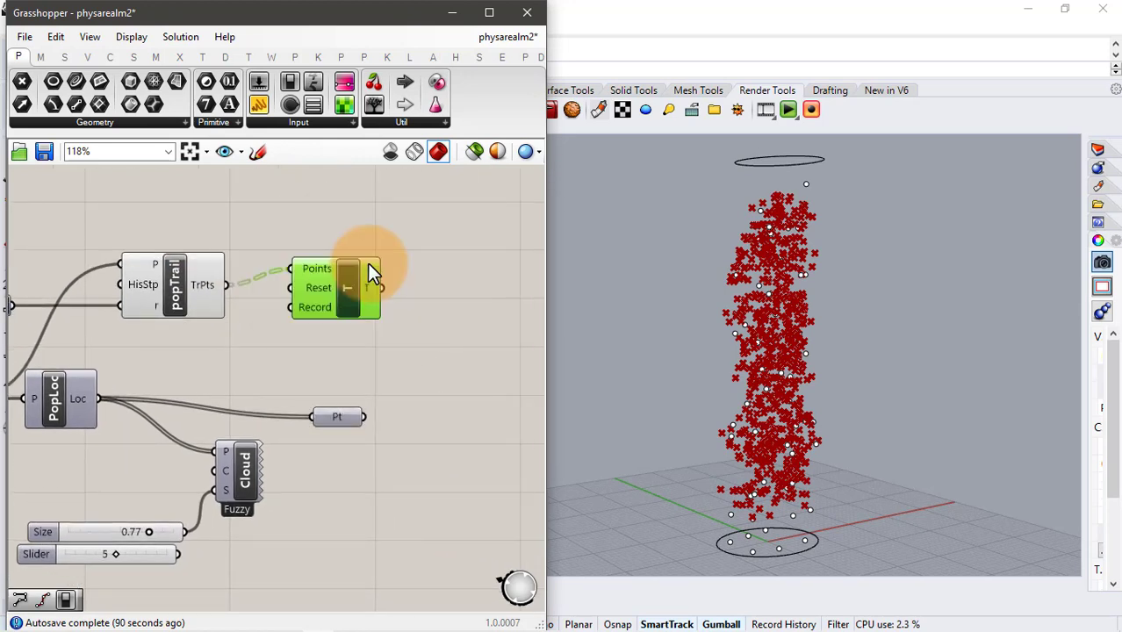
Delete the Trail component connected to popTrail.
drag(355, 284, 360, 343)
click(359, 286)
click(352, 336)
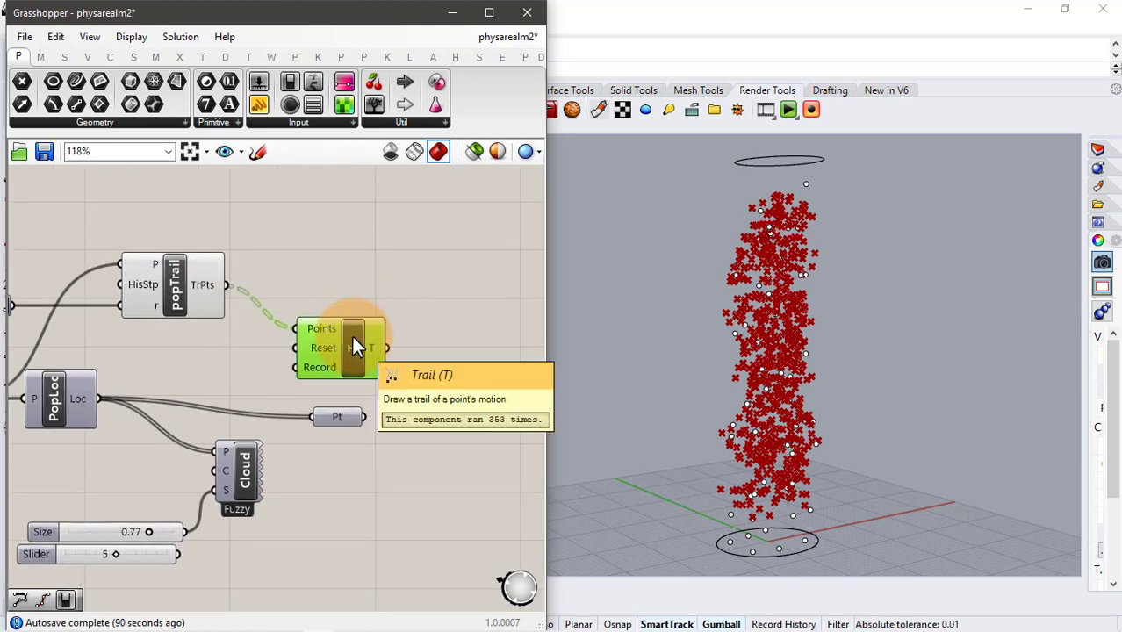
key(Delete)
Turn off the preview of the popTrail component.
click(165, 281)
middle_click(165, 281)
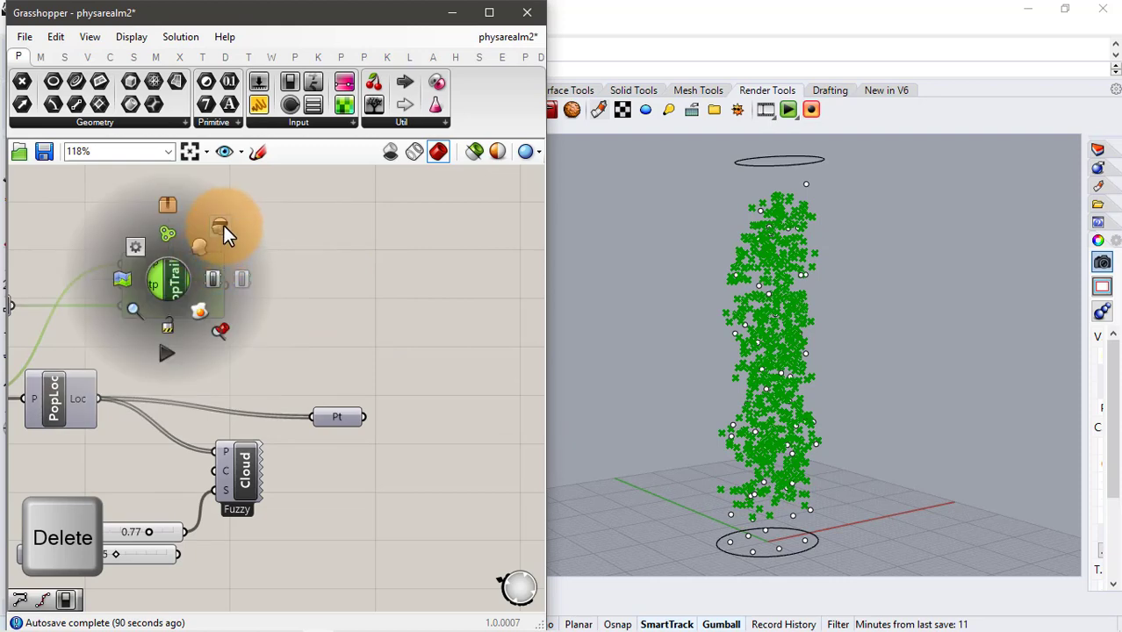
click(224, 229)
click(337, 235)
Add an Interpolate curve component and connect popTrail's trail points to its vertices input.
double_click(333, 238)
text(in)
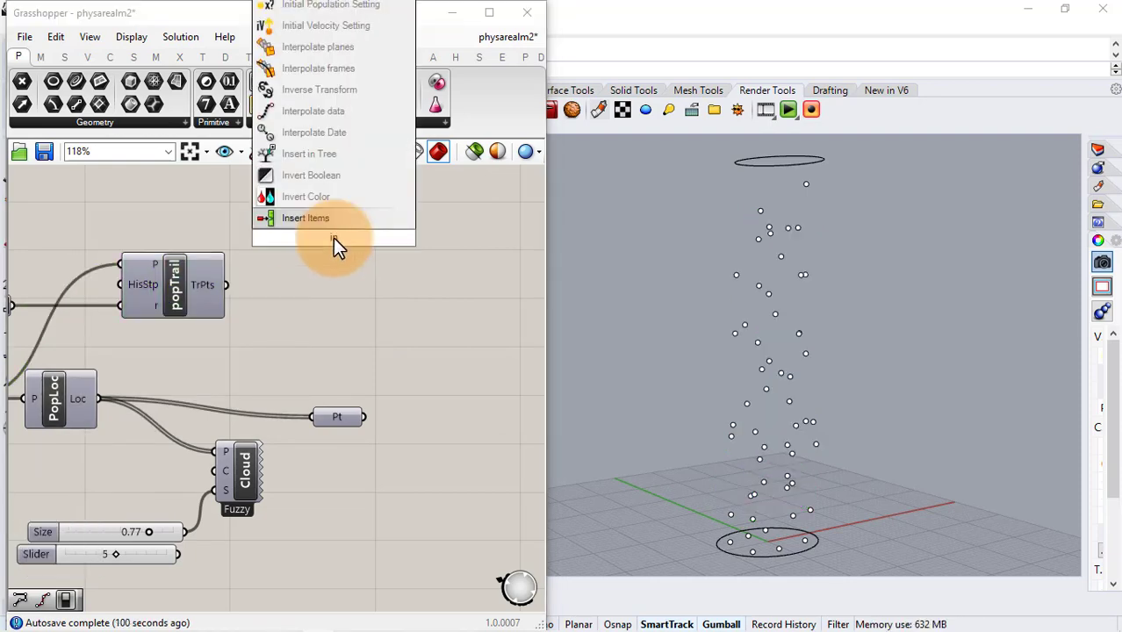
text(ter)
click(331, 94)
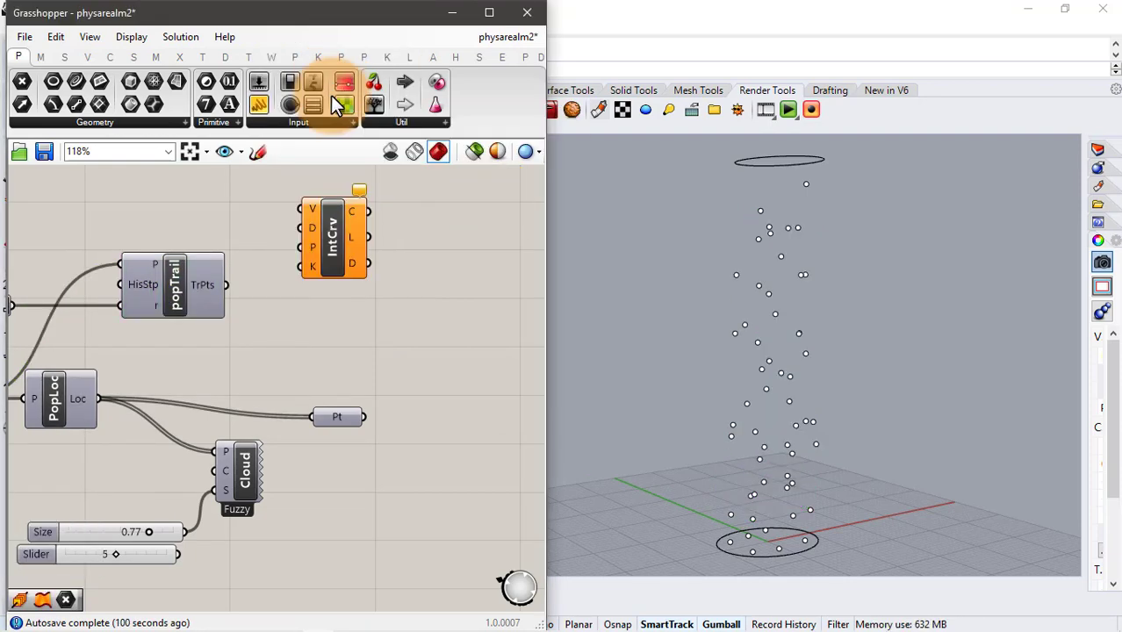
drag(313, 209, 315, 210)
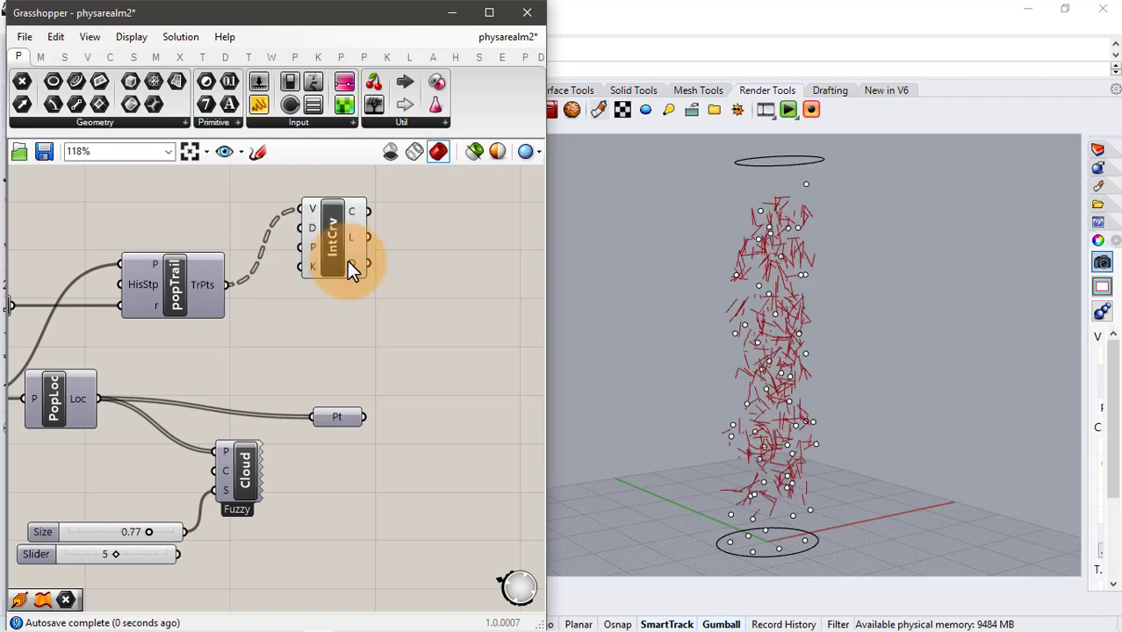
click(375, 331)
Add a PolyLine component and connect popTrail's trail points to its vertices input.
scroll(809, 379, up, 9)
right_drag(803, 381, 748, 376)
scroll(752, 402, down, 6)
double_click(349, 335)
text(p)
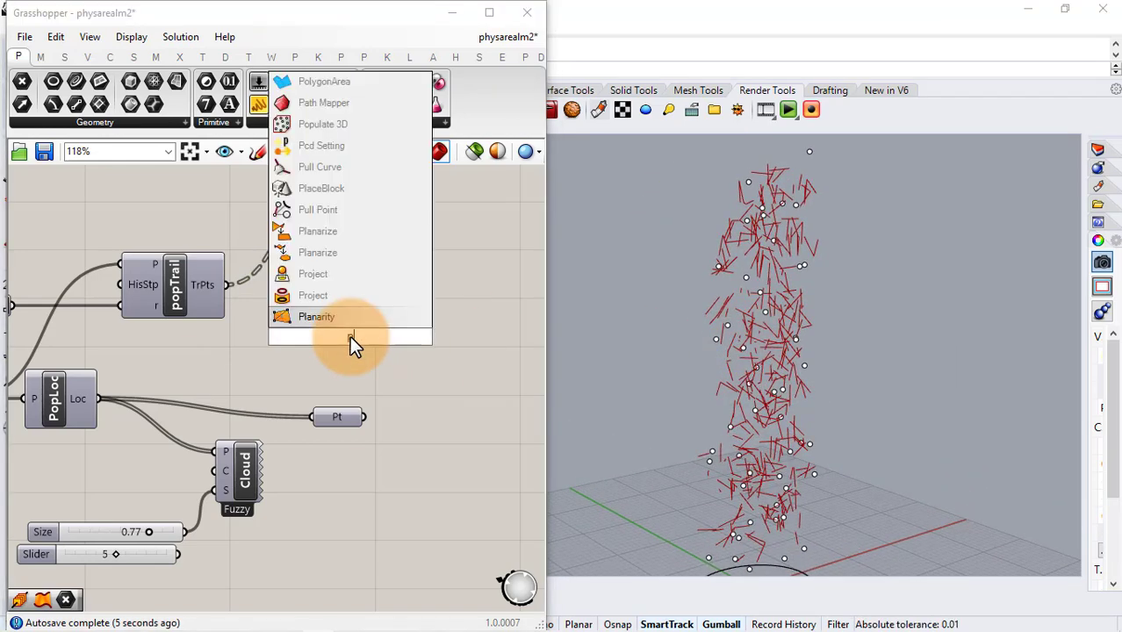
text(ol)
click(335, 187)
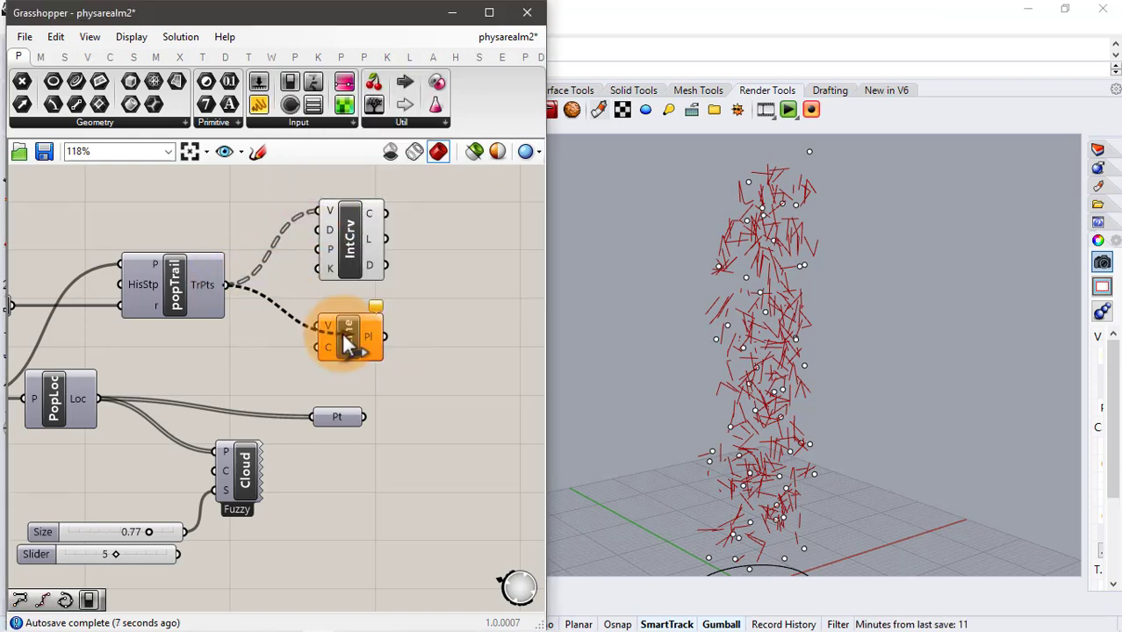
Turn off the previews of the IntCrv and PLine components together.
click(422, 217)
right_drag(422, 215, 443, 277)
drag(444, 277, 378, 406)
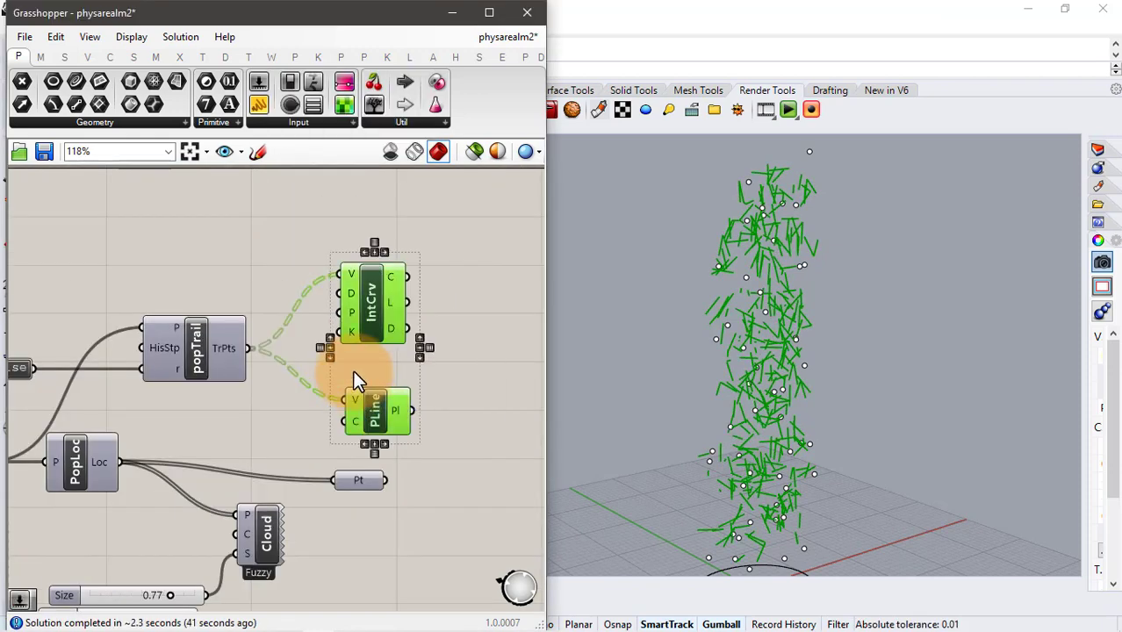
middle_click(354, 358)
click(393, 318)
click(453, 244)
scroll(453, 244, down, 4)
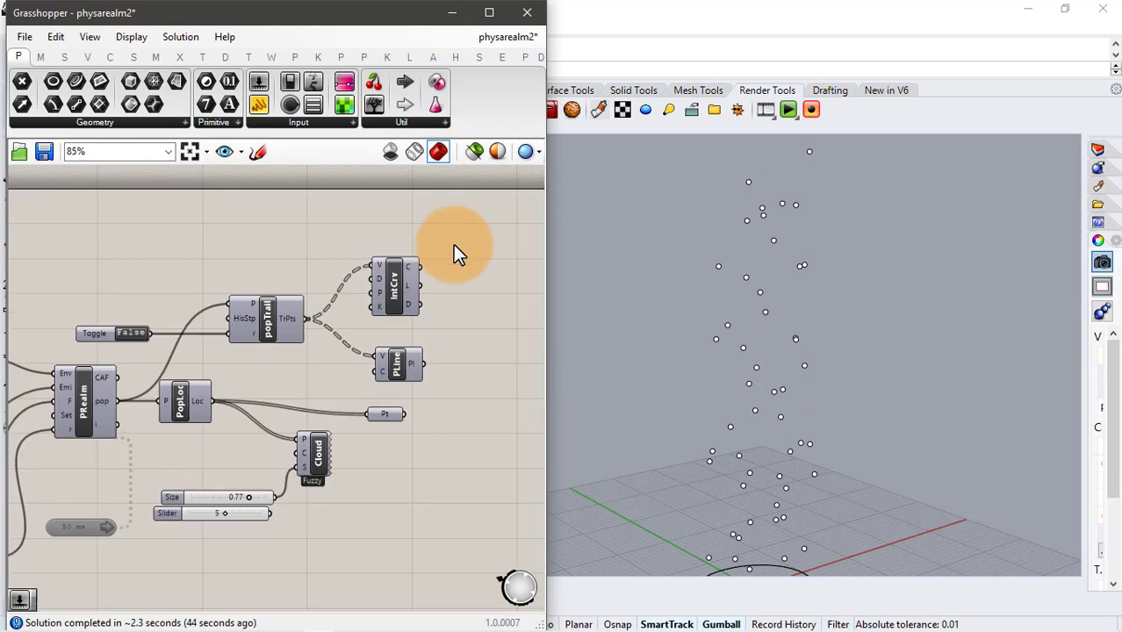
scroll(352, 362, down, 2)
right_drag(352, 365, 389, 286)
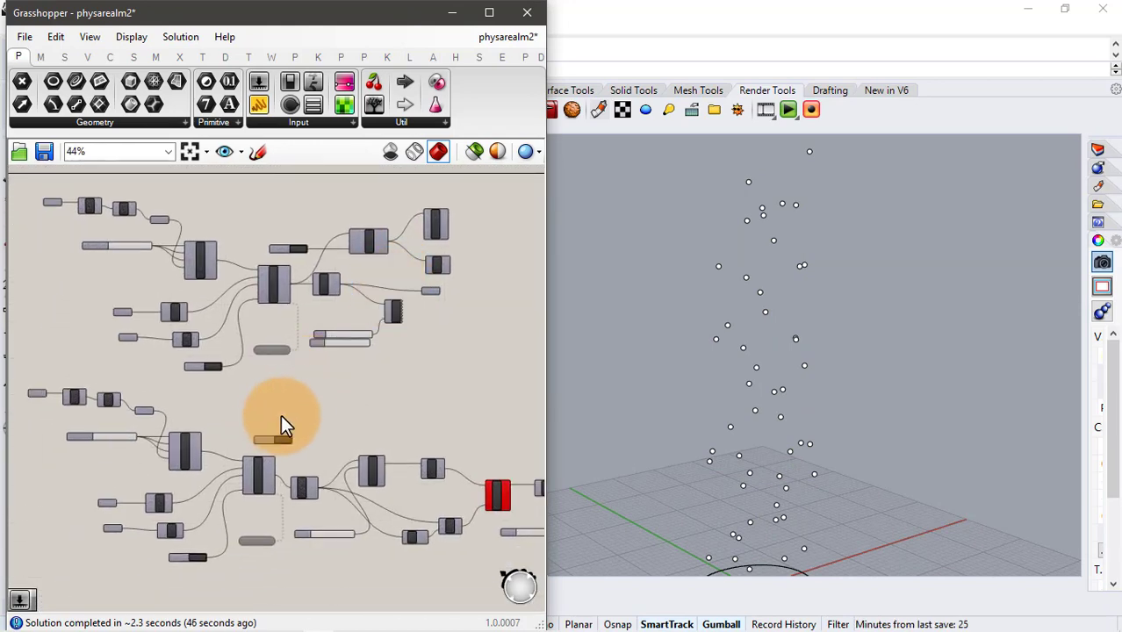
Turn on the preview of the fuzzy point Cloud component and view the particles as a cloud.
right_drag(277, 380, 280, 322)
right_drag(377, 322, 300, 362)
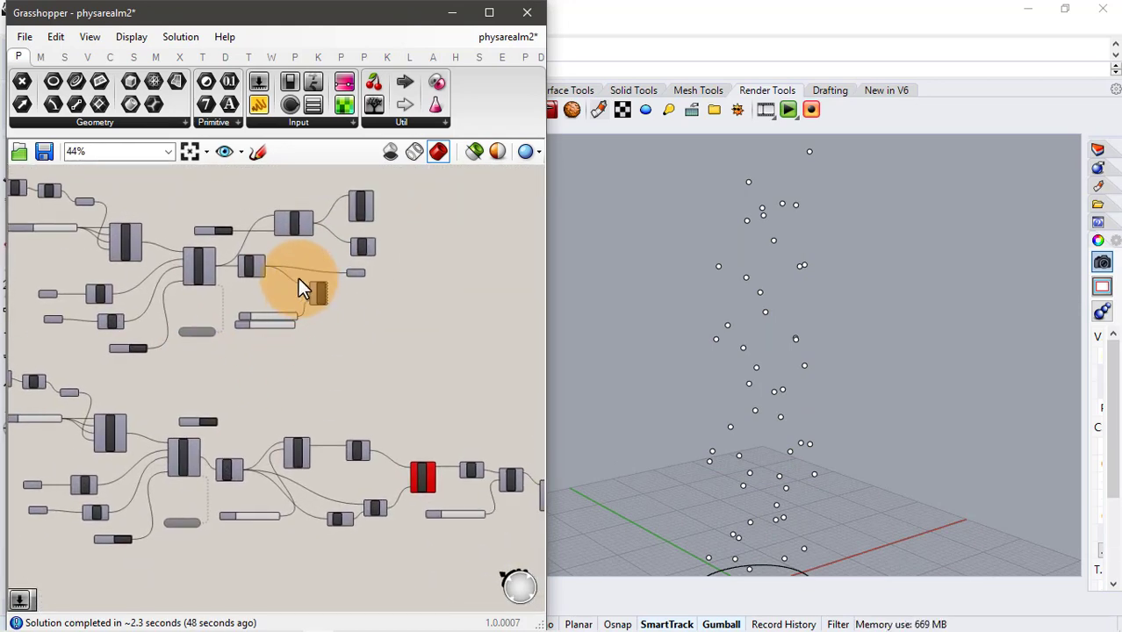
scroll(298, 278, up, 5)
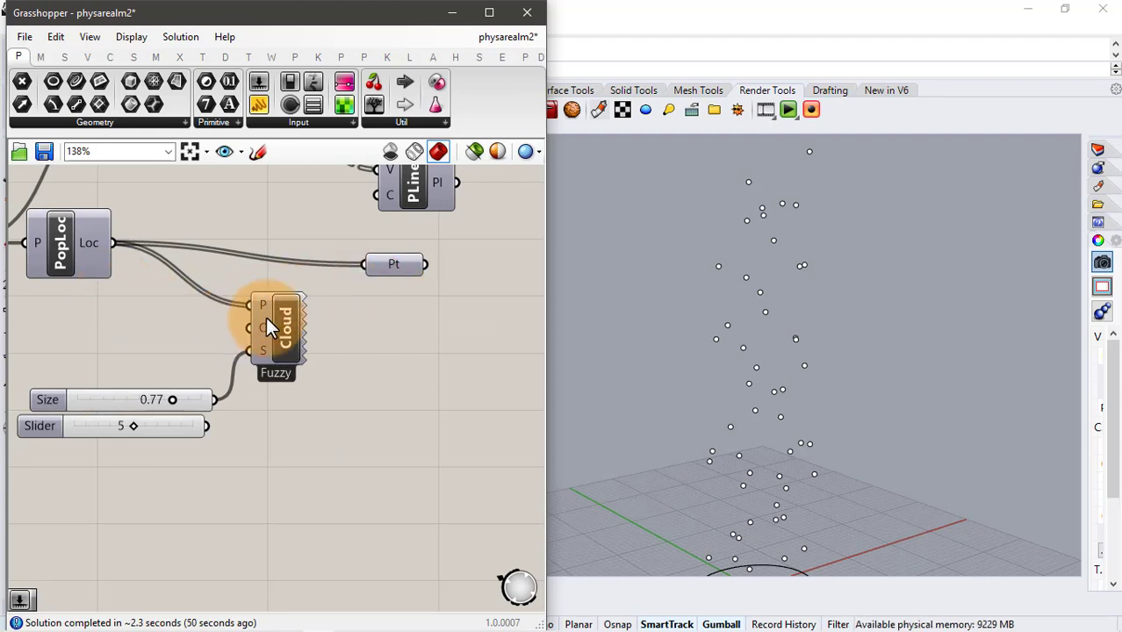
click(266, 317)
middle_click(266, 317)
click(291, 294)
scroll(745, 331, down, 2)
right_drag(745, 331, 793, 358)
scroll(386, 356, down, 3)
Turn on the preview of the ShortWalk component in the lower definition.
click(399, 365)
right_drag(381, 373, 211, 230)
right_drag(338, 421, 367, 536)
scroll(287, 420, up, 3)
click(331, 421)
middle_click(356, 416)
click(383, 389)
click(371, 268)
Turn off the preview of the Cloud component in the upper definition.
scroll(370, 267, down, 3)
scroll(289, 276, down, 2)
drag(328, 318, 136, 196)
middle_click(217, 268)
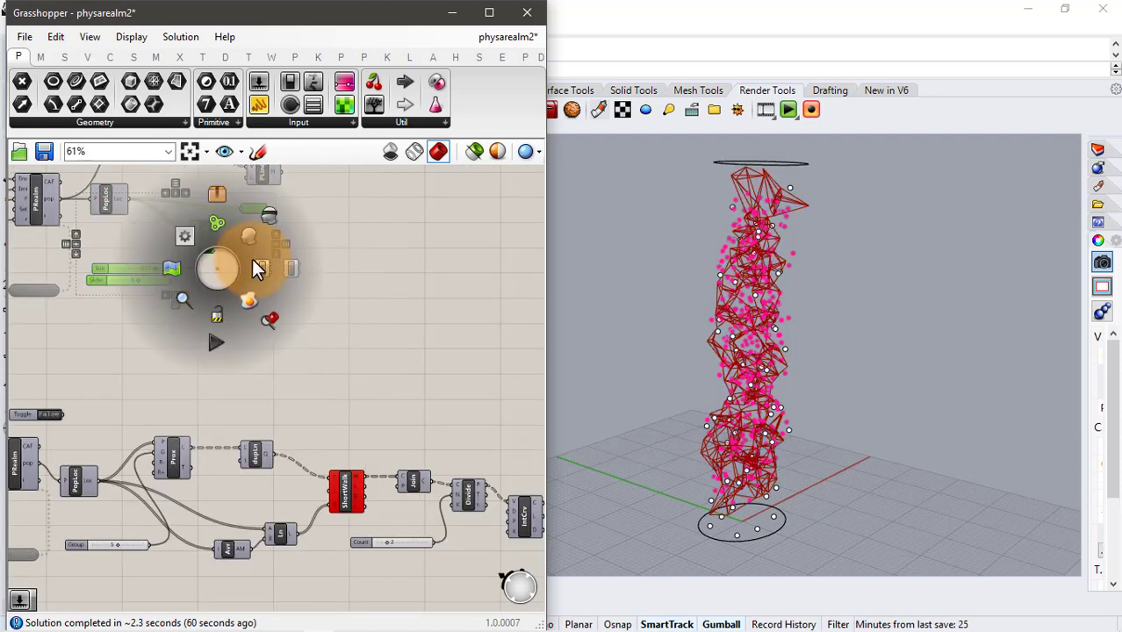
Flatten the L output of the Prox component that feeds dupLn.
scroll(153, 473, up, 3)
right_click(191, 418)
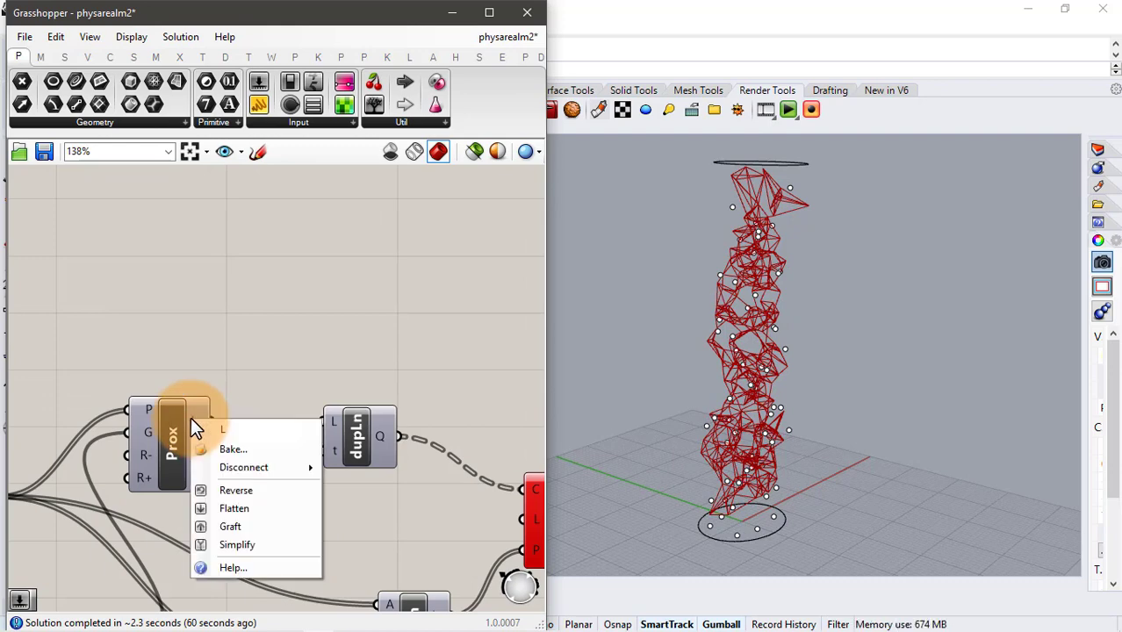
click(230, 508)
Turn on the preview of the IntCrv component at the end of the ShortWalk chain.
right_drag(387, 384, 218, 337)
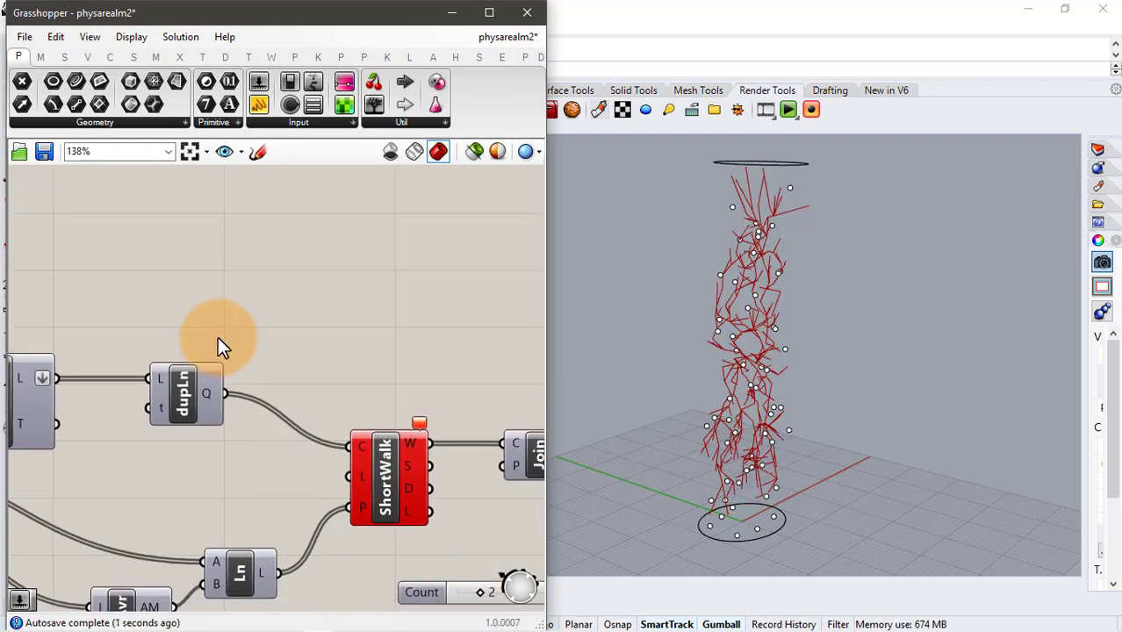
scroll(220, 338, down, 2)
right_drag(287, 388, 135, 357)
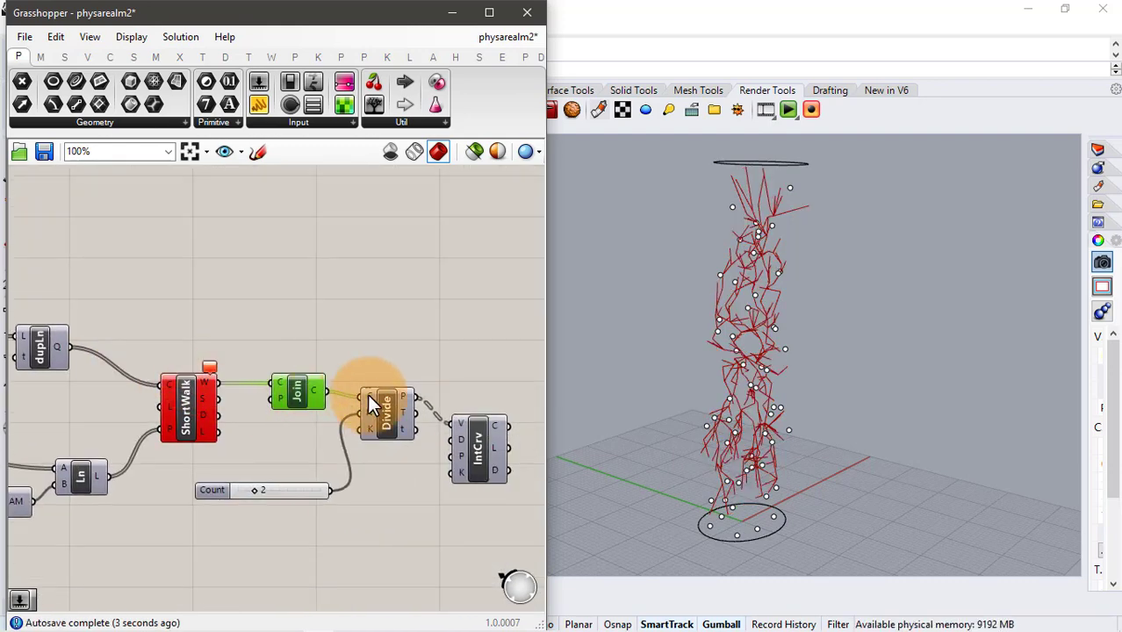
click(356, 345)
right_drag(401, 373, 288, 360)
click(368, 438)
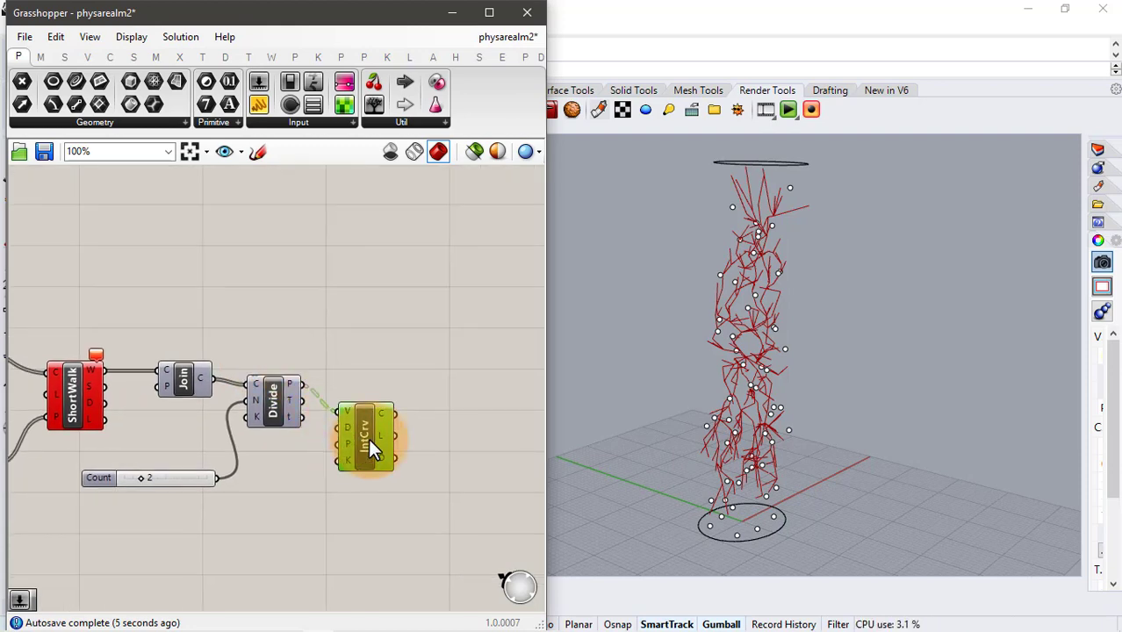
middle_click(375, 432)
click(406, 401)
Turn off the previews of the ShortWalk, Join and Divide components, leaving the interpolated curves displayed.
drag(256, 310, 71, 499)
middle_click(184, 512)
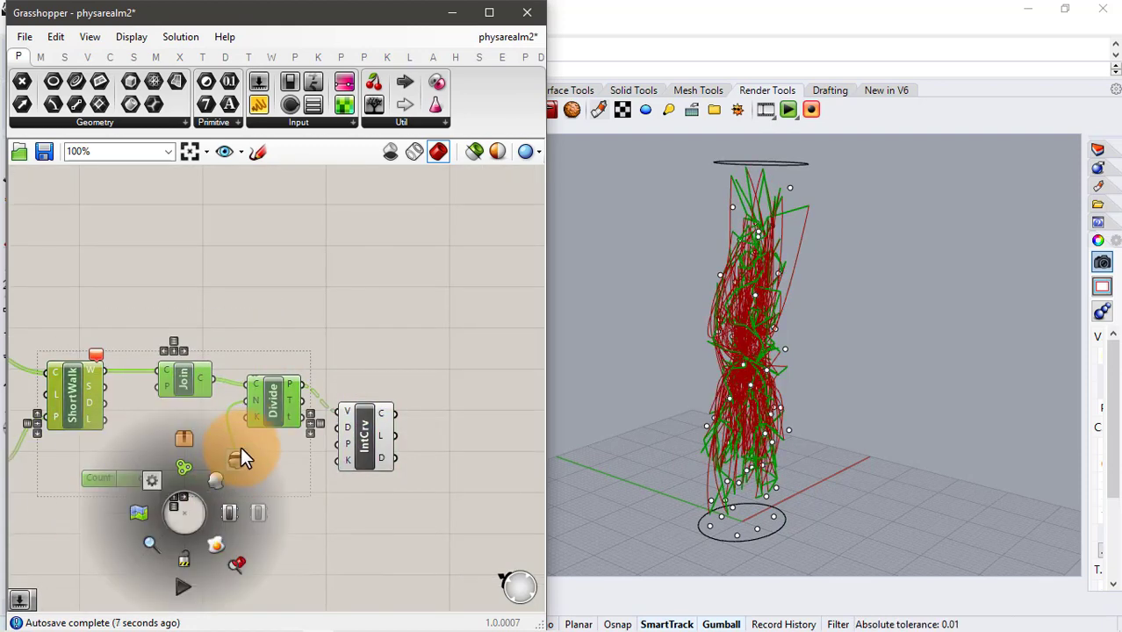
click(264, 503)
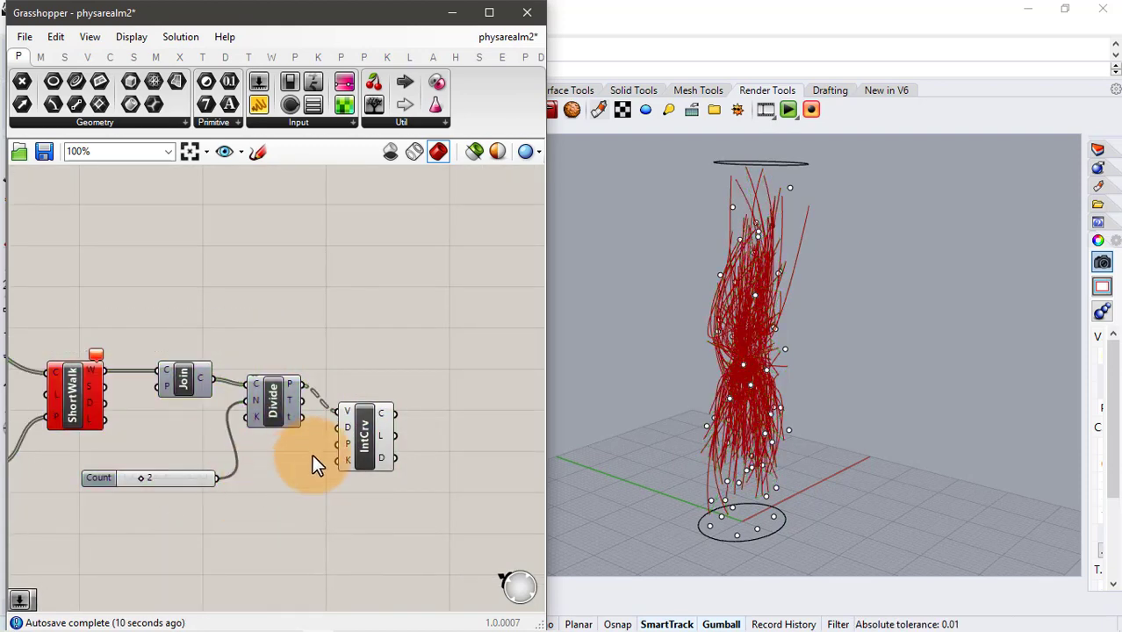
Increase the Count slider feeding the Divide component and inspect the resulting bundled curves.
drag(141, 473, 187, 477)
right_drag(715, 379, 840, 381)
scroll(328, 341, down, 3)
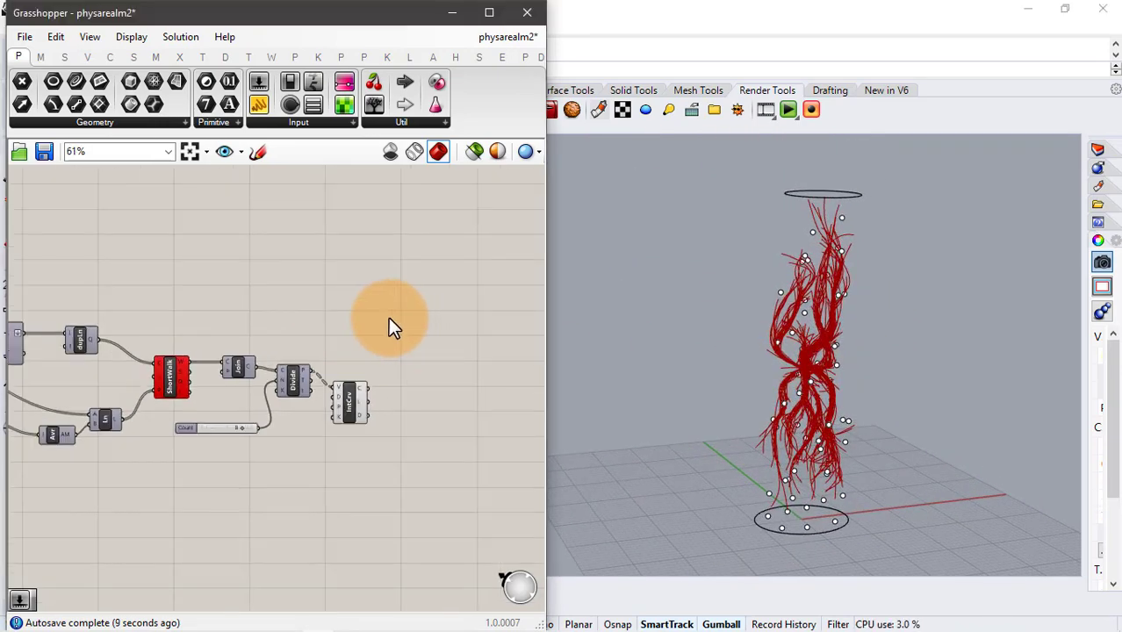
Turn off the previews of the whole ShortWalk chain, including the IntCrv component.
drag(400, 314, 87, 494)
middle_click(171, 519)
click(234, 475)
click(296, 479)
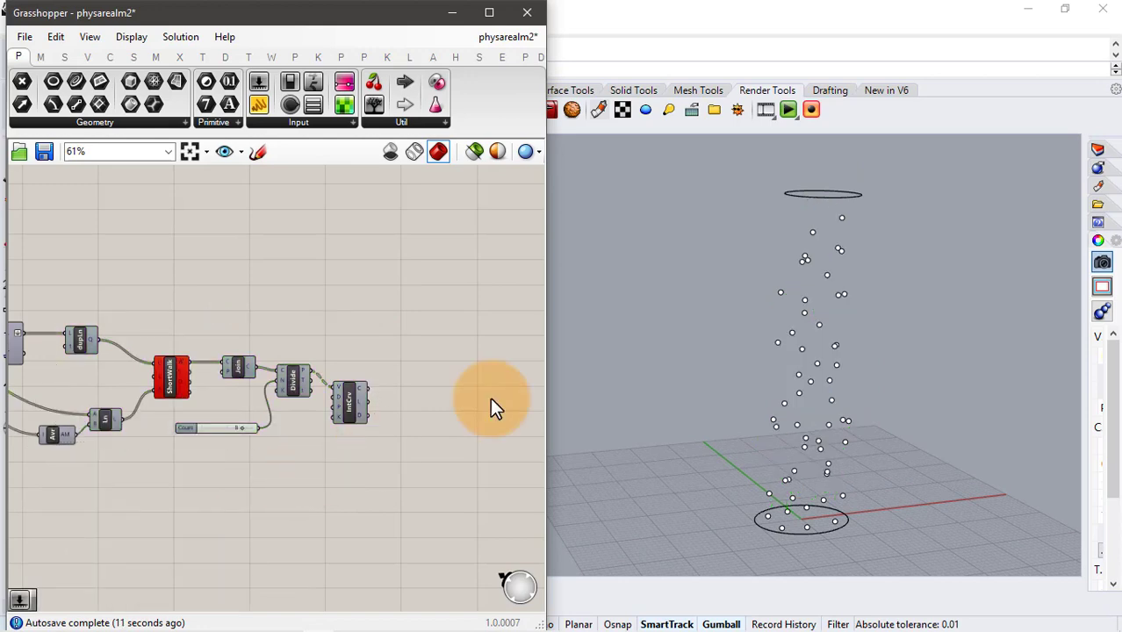
Disconnect the Brep parameter from the B input of the upper definition's BoxEnvir component.
scroll(753, 384, down, 2)
right_drag(753, 383, 699, 373)
shift+right_drag(843, 545, 744, 420)
scroll(756, 437, up, 4)
scroll(745, 420, up, 4)
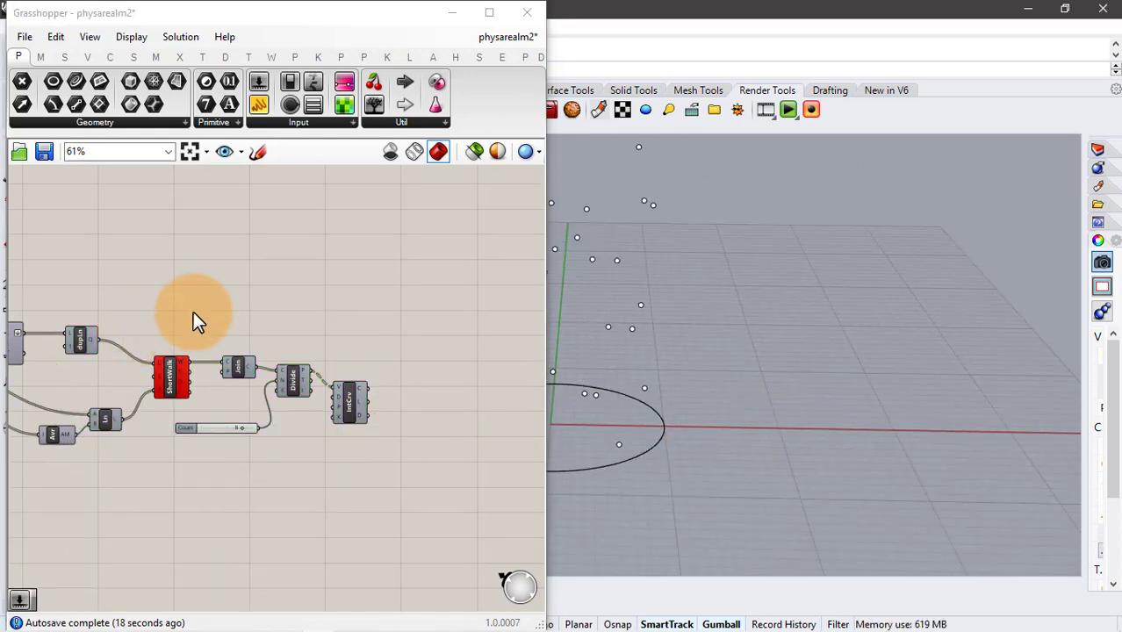
scroll(197, 312, down, 1)
right_drag(189, 314, 383, 316)
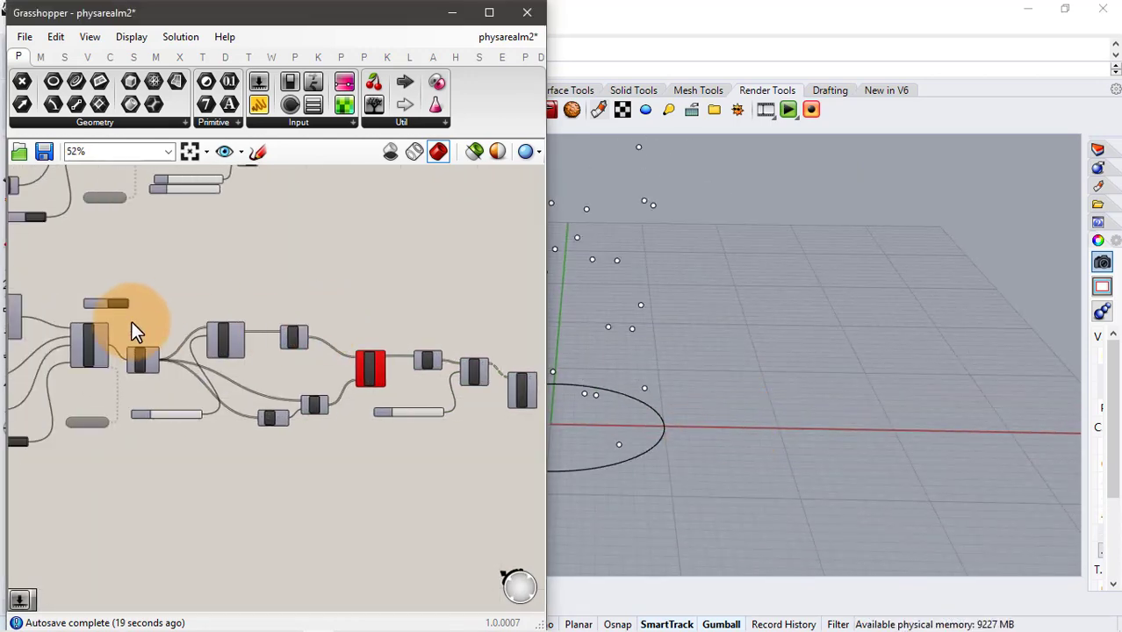
right_drag(123, 321, 331, 315)
right_drag(202, 330, 277, 492)
scroll(261, 351, up, 2)
right_drag(210, 231, 213, 380)
scroll(217, 348, down, 1)
scroll(215, 322, up, 3)
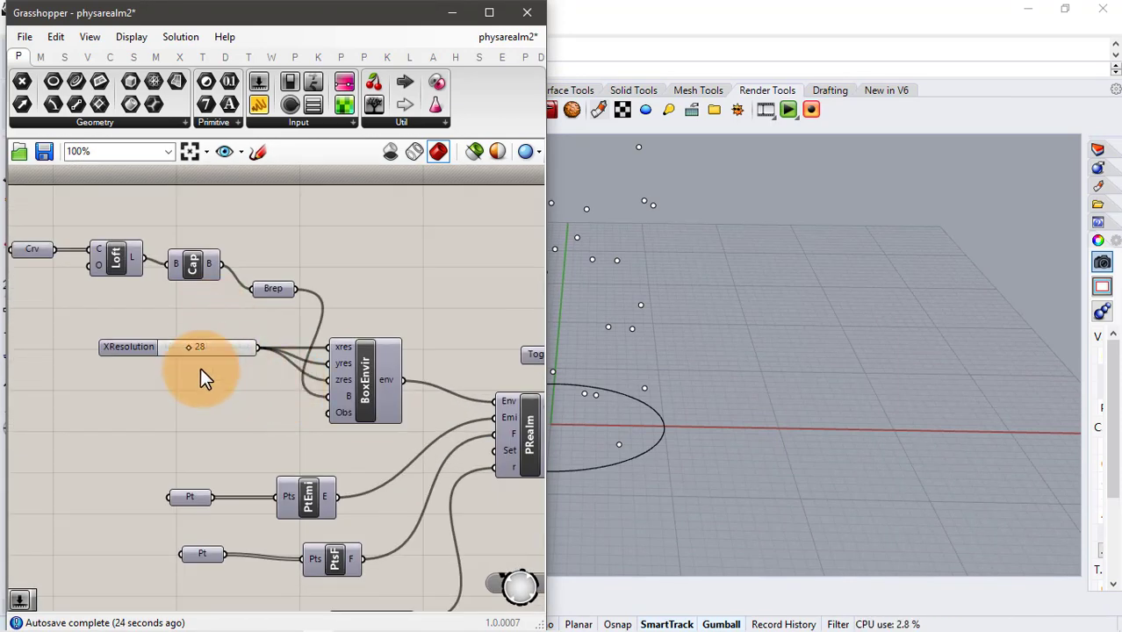
right_click(343, 387)
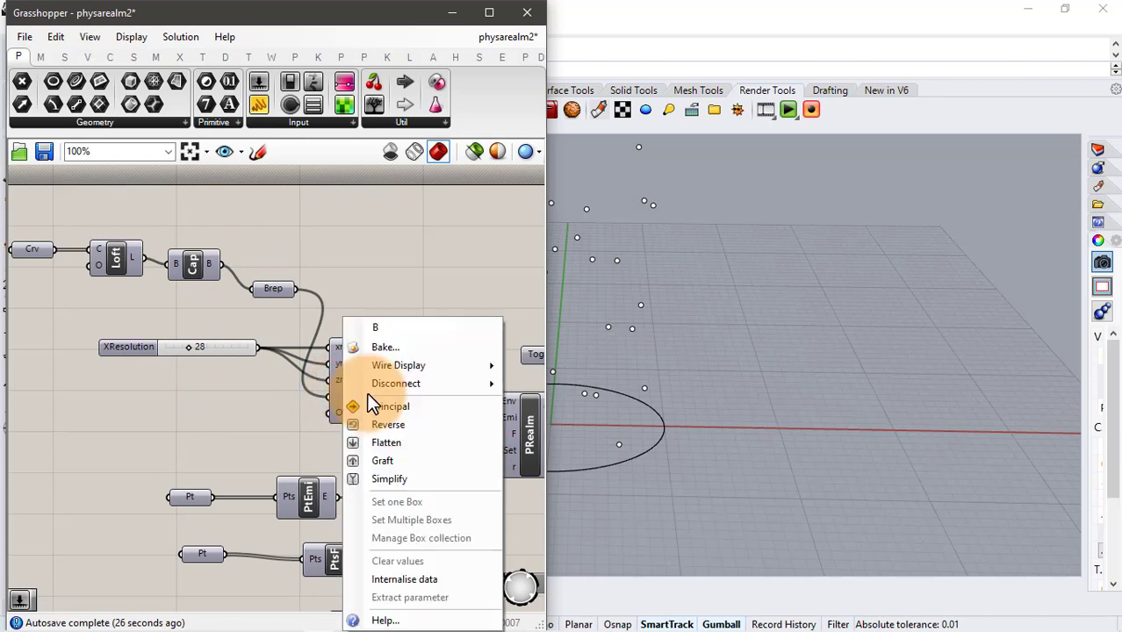
click(527, 386)
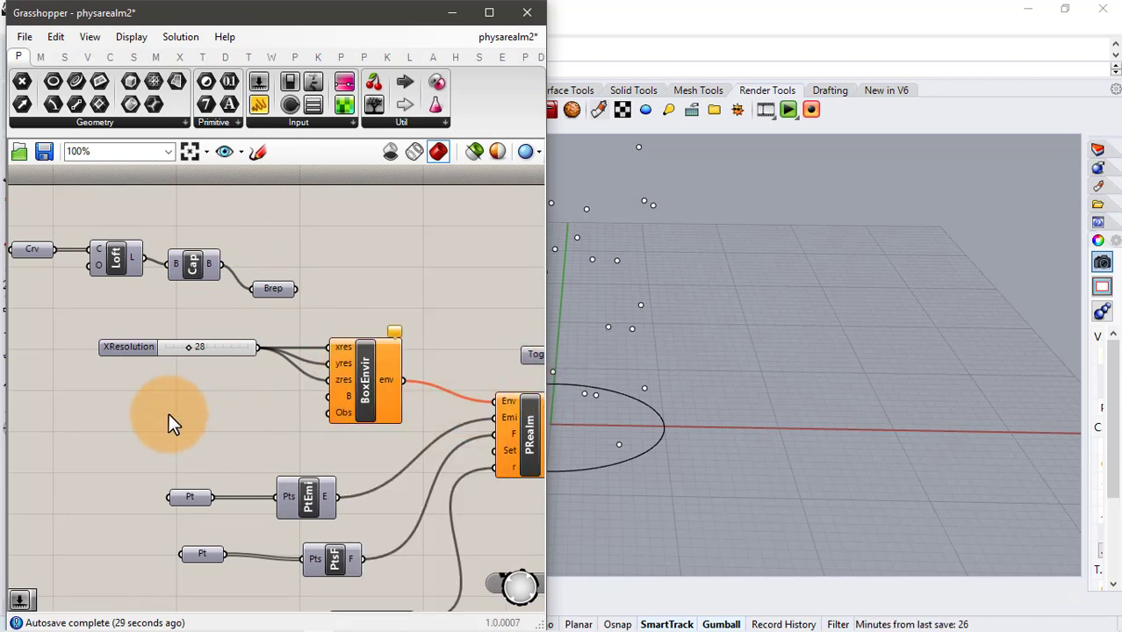
Disconnect the Pt parameters from the Pts inputs of the PtEmi and PtsF components.
right_drag(265, 445, 266, 390)
right_click(290, 441)
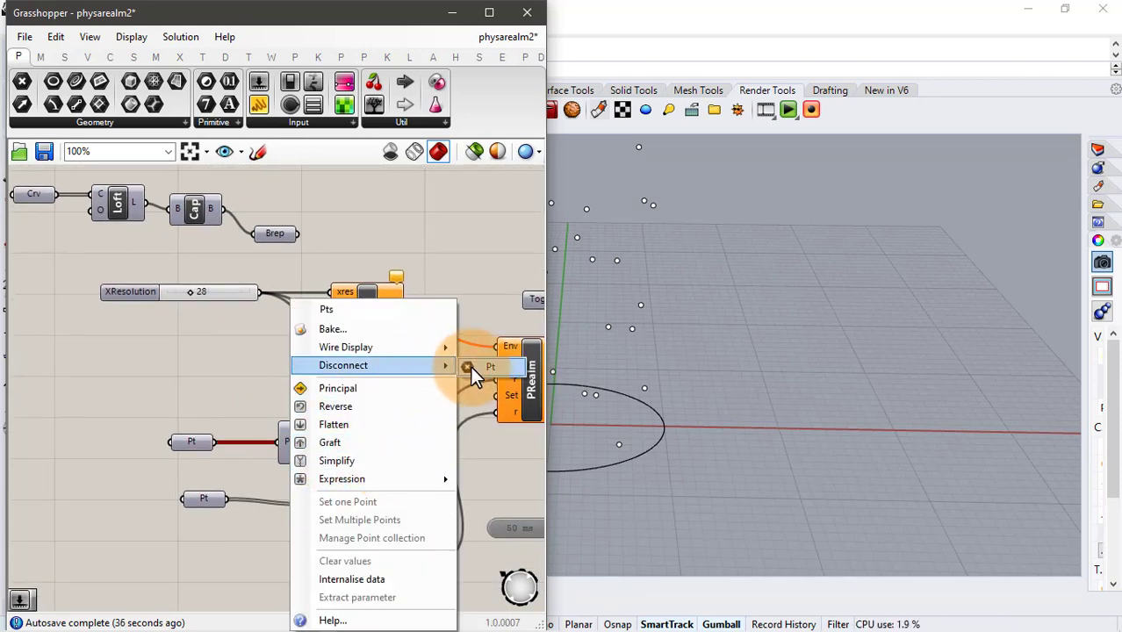
click(478, 367)
right_click(316, 505)
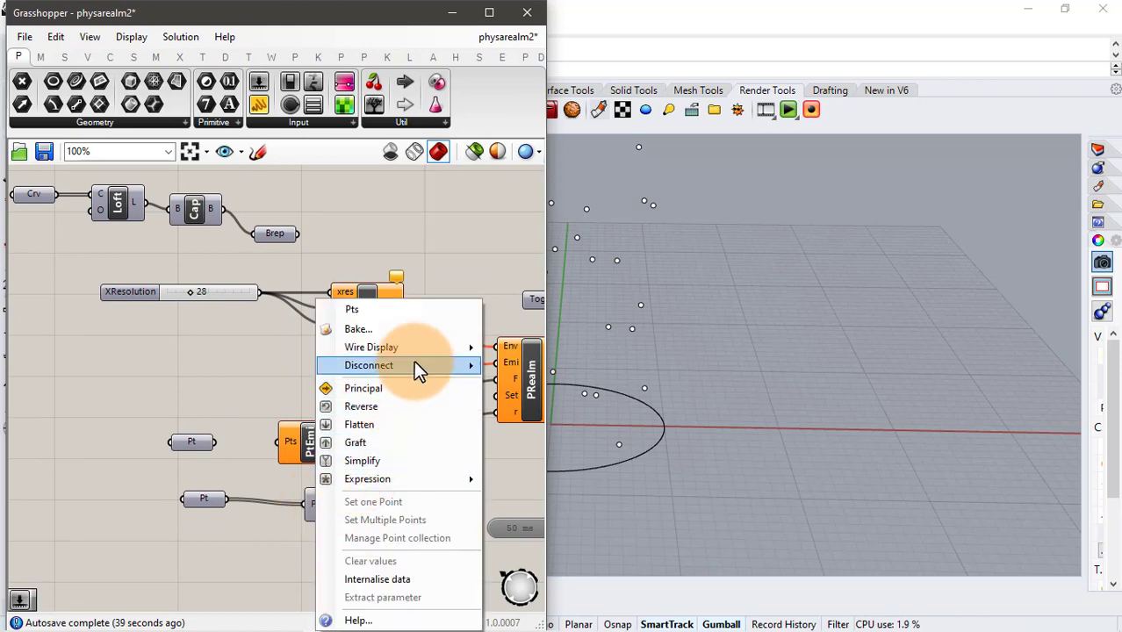
mouse_move(414, 362)
click(511, 364)
Add a Box parameter below the XResolution slider.
scroll(184, 418, up, 1)
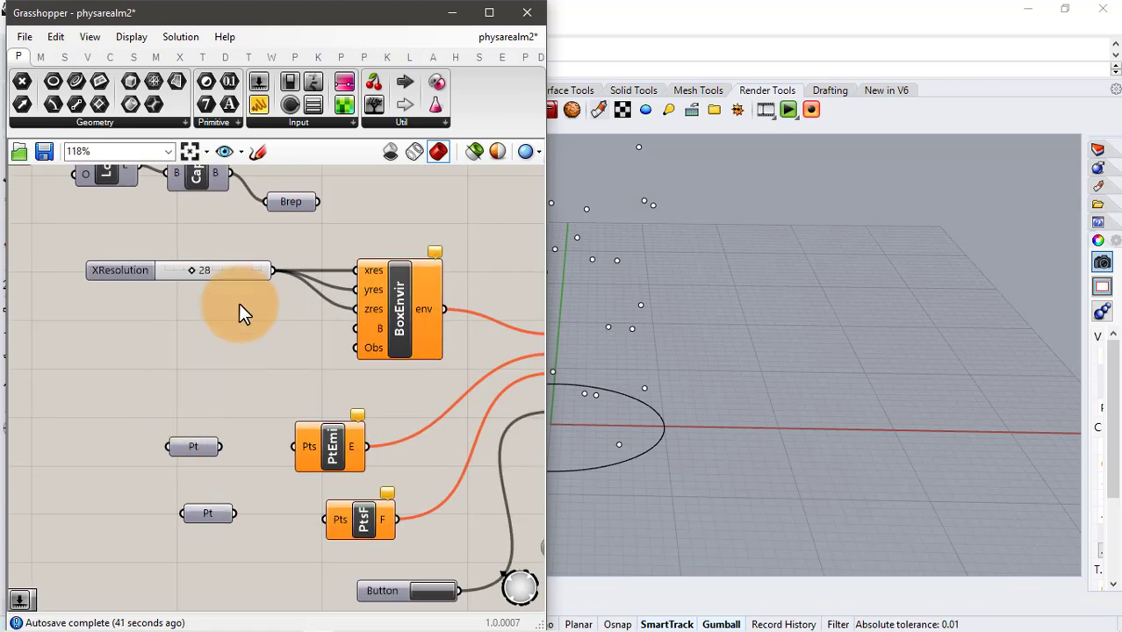
double_click(197, 342)
text(bo)
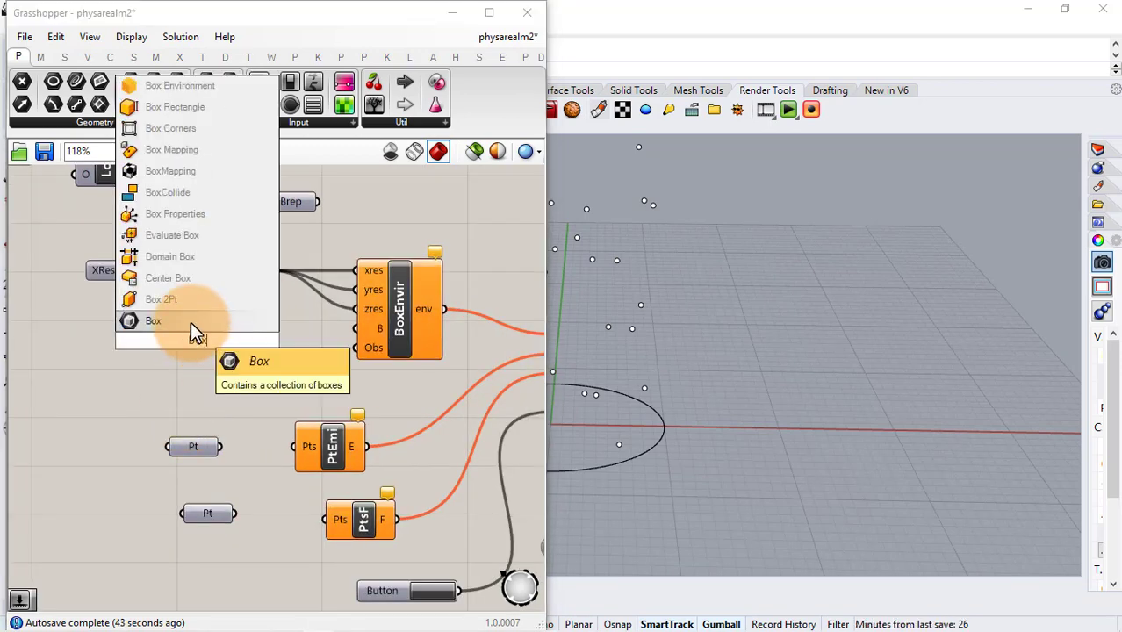
click(194, 324)
Assign the Box parameter one box drawn beside the circle, about 16 m deep and 21 m high, and connect it to BoxEnvir's B input.
right_click(202, 346)
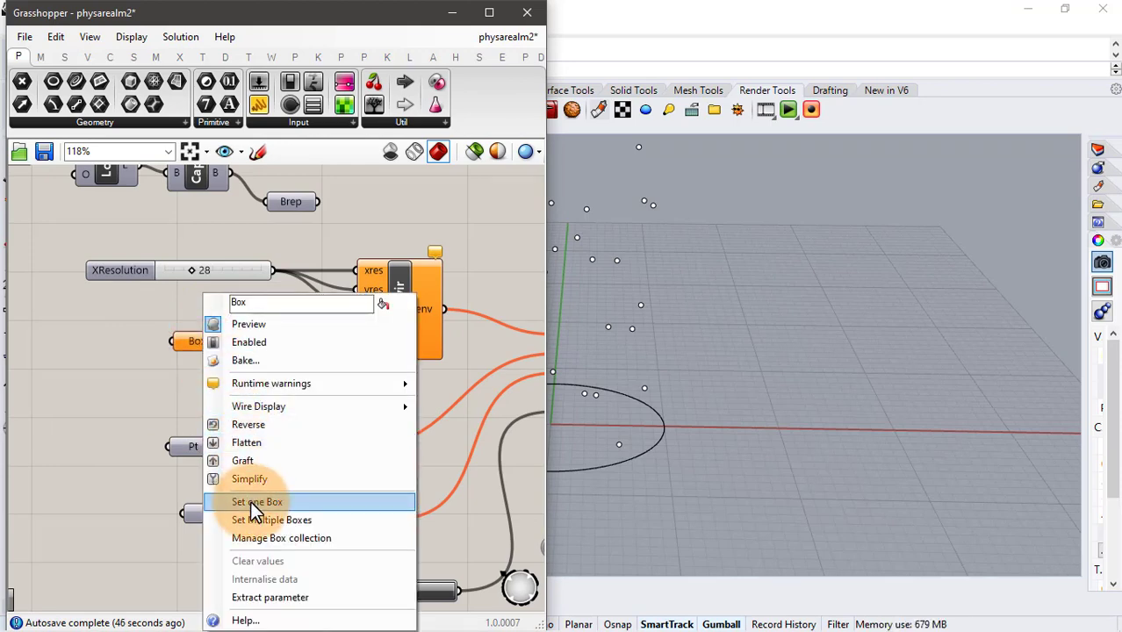
click(251, 501)
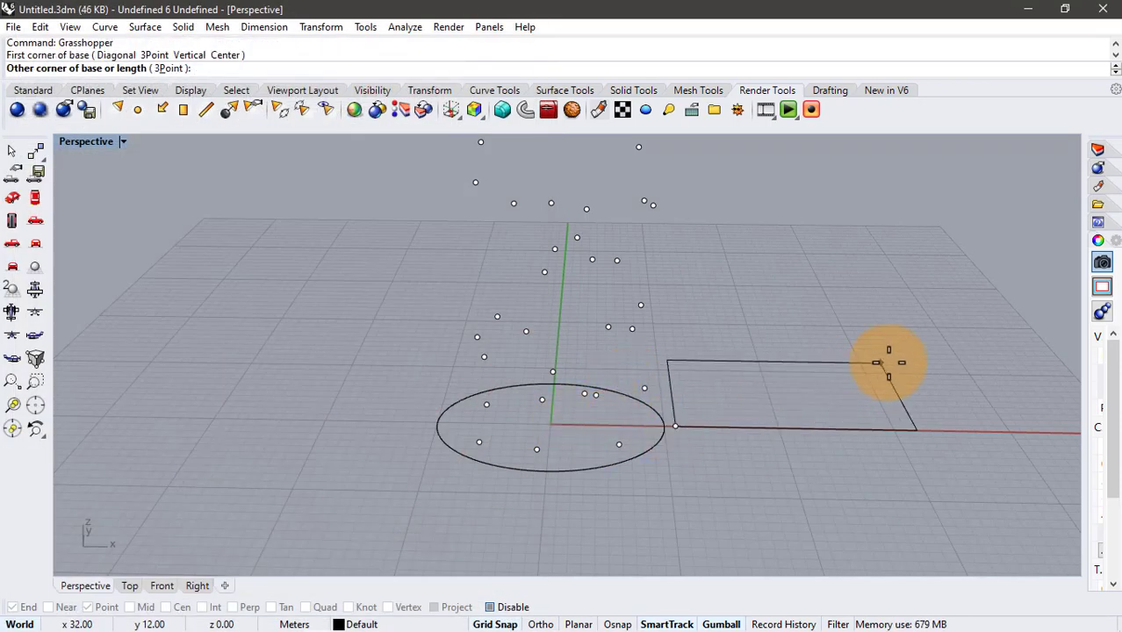
click(860, 343)
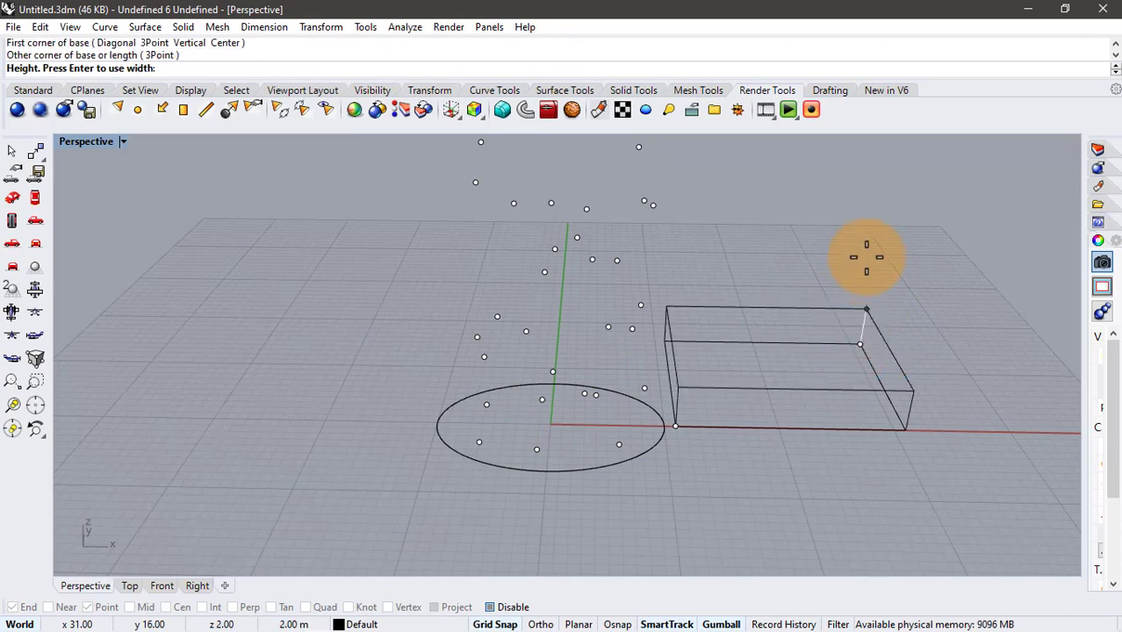
scroll(902, 167, down, 2)
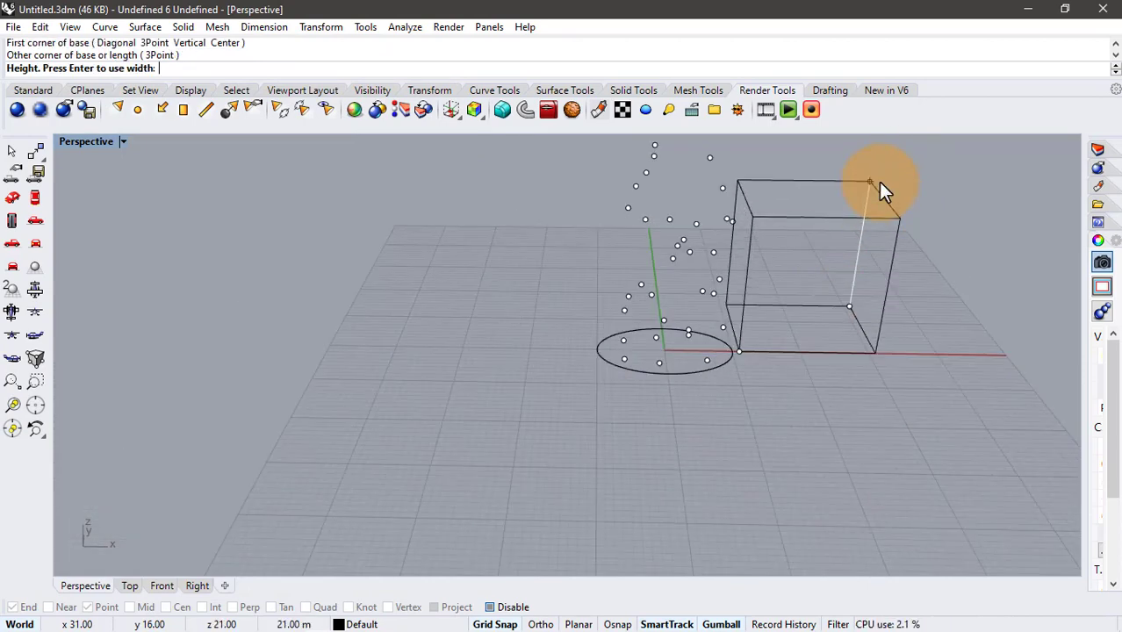
click(879, 181)
right_drag(879, 185, 781, 270)
scroll(782, 270, down, 4)
scroll(725, 257, up, 4)
scroll(743, 313, up, 3)
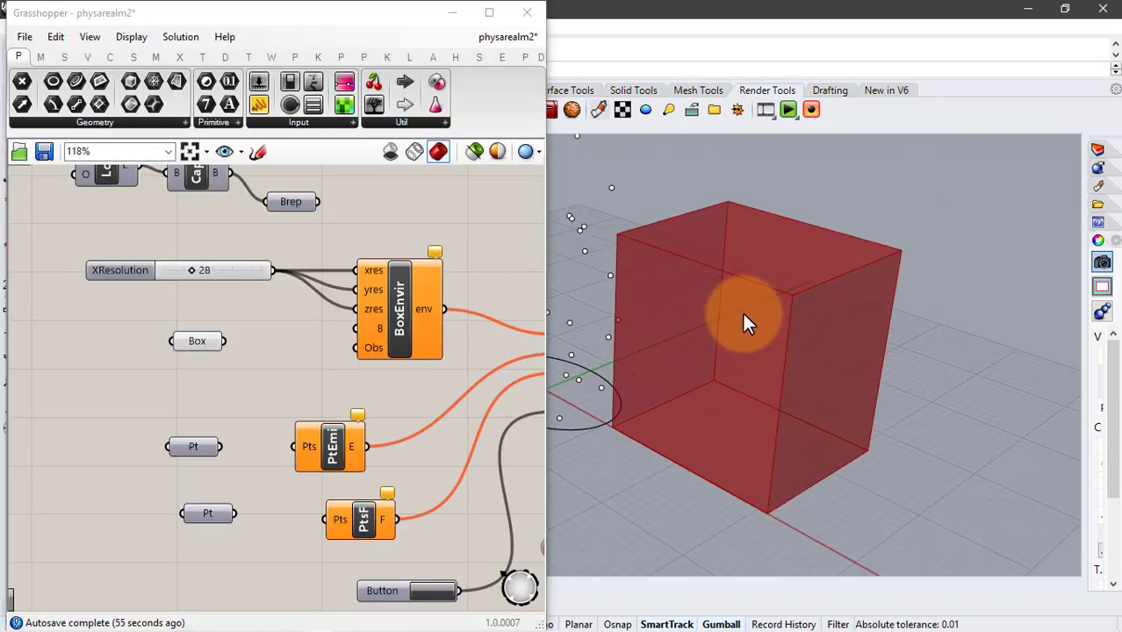
scroll(746, 318, up, 3)
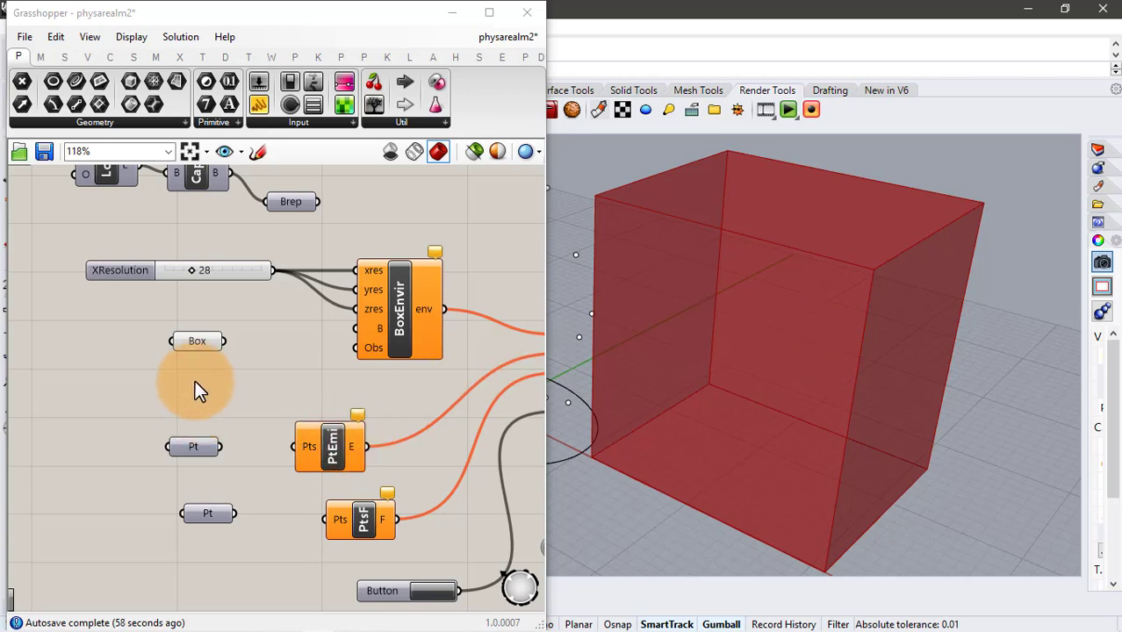
drag(225, 341, 355, 328)
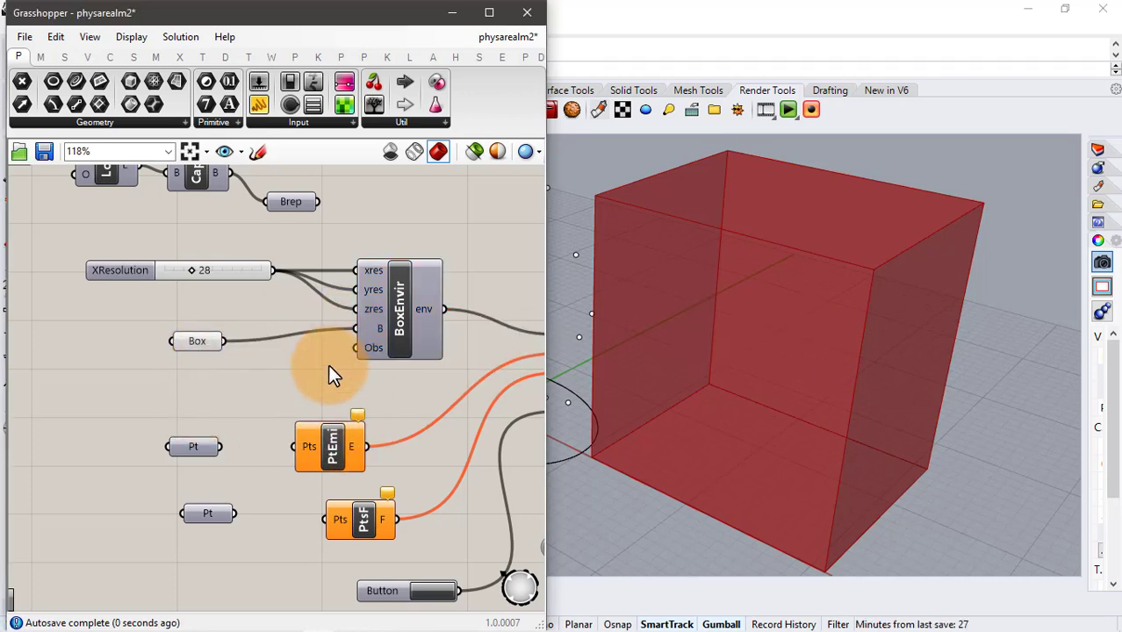
Add a new Point parameter below the Box parameter.
scroll(220, 315, down, 1)
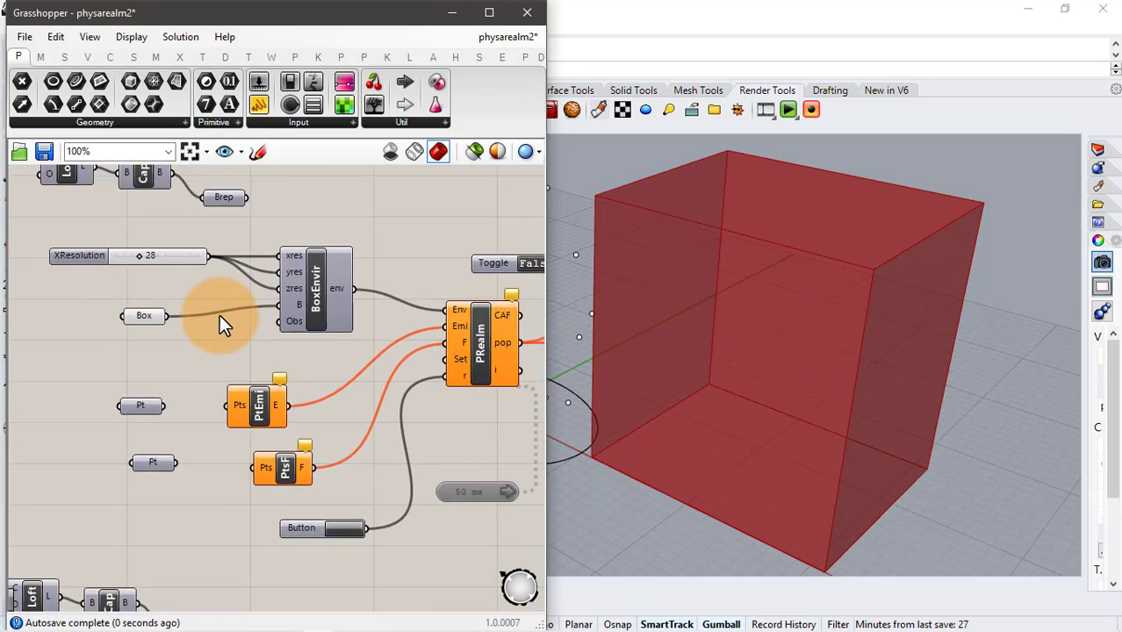
double_click(138, 362)
text(pt)
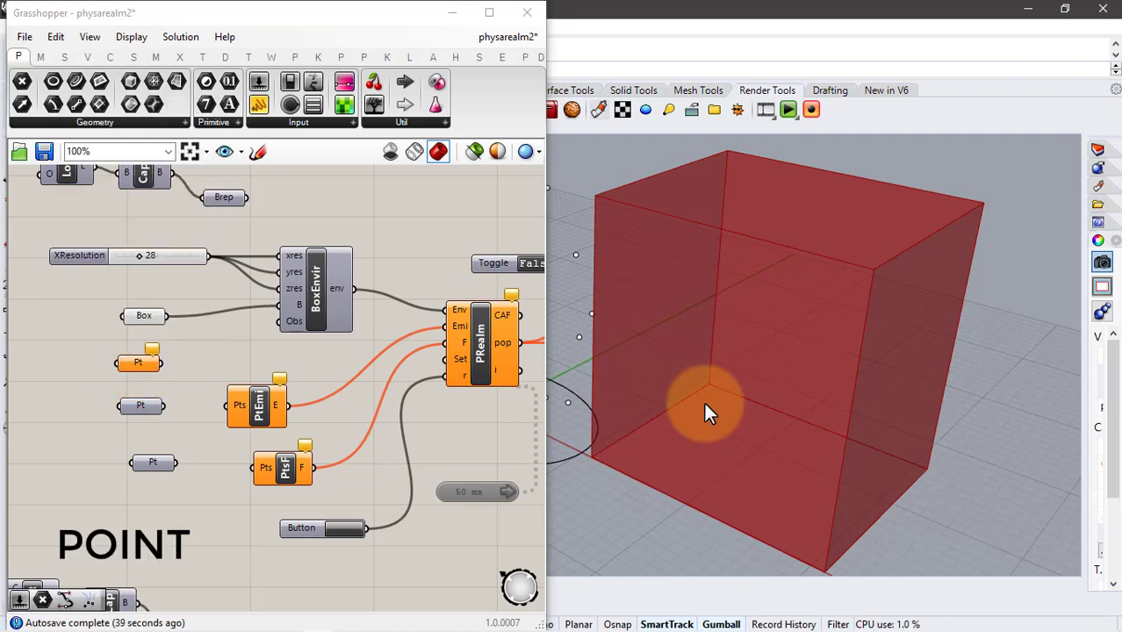
In Rhino, place two points on the floor of the box, near opposite ends.
text(point)
key(Return)
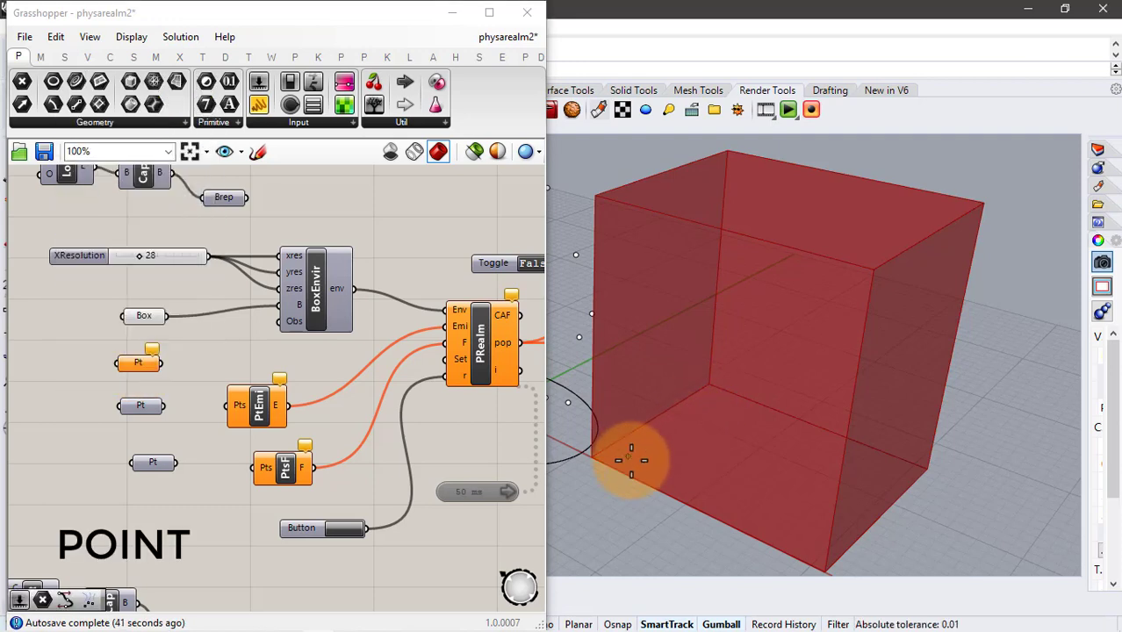
click(637, 461)
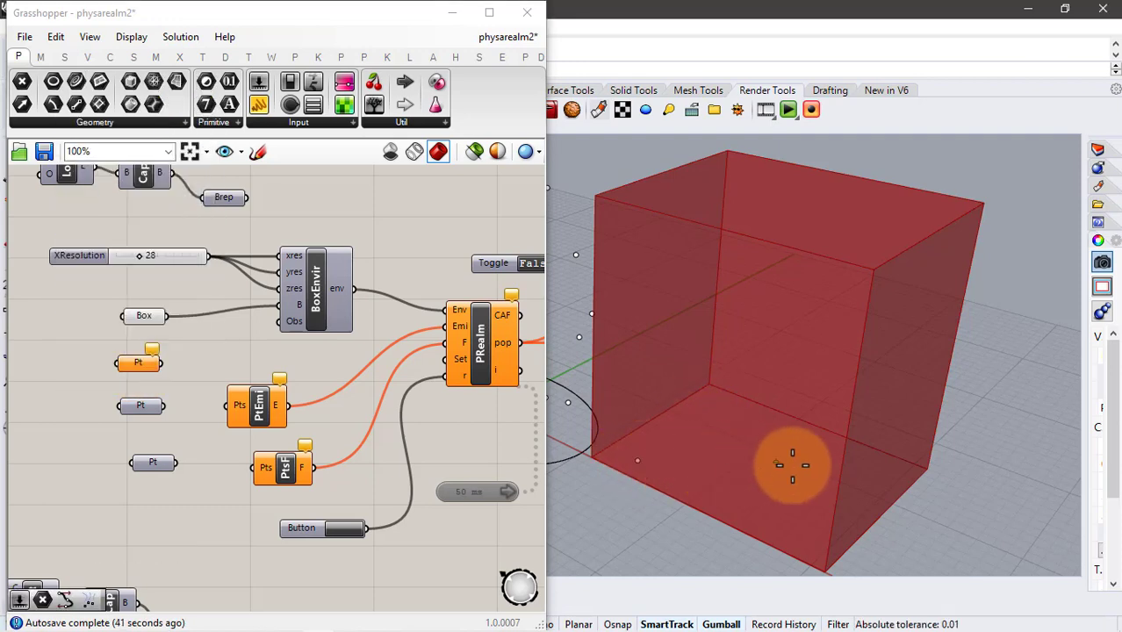
Move the point nearest the circle vertically up to the top of the box.
click(638, 460)
drag(665, 187, 664, 183)
scroll(704, 230, down, 5)
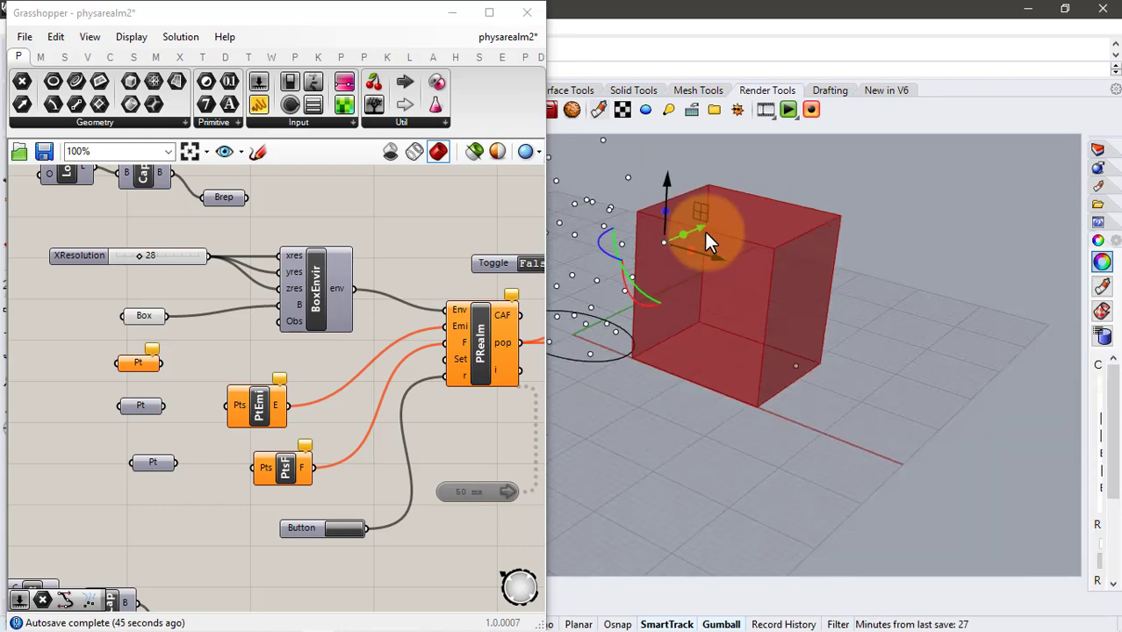
right_drag(704, 230, 654, 190)
drag(618, 159, 619, 153)
right_drag(690, 254, 744, 312)
Set the new Pt parameter in Grasshopper to the single raised point at the box's top.
right_click(148, 363)
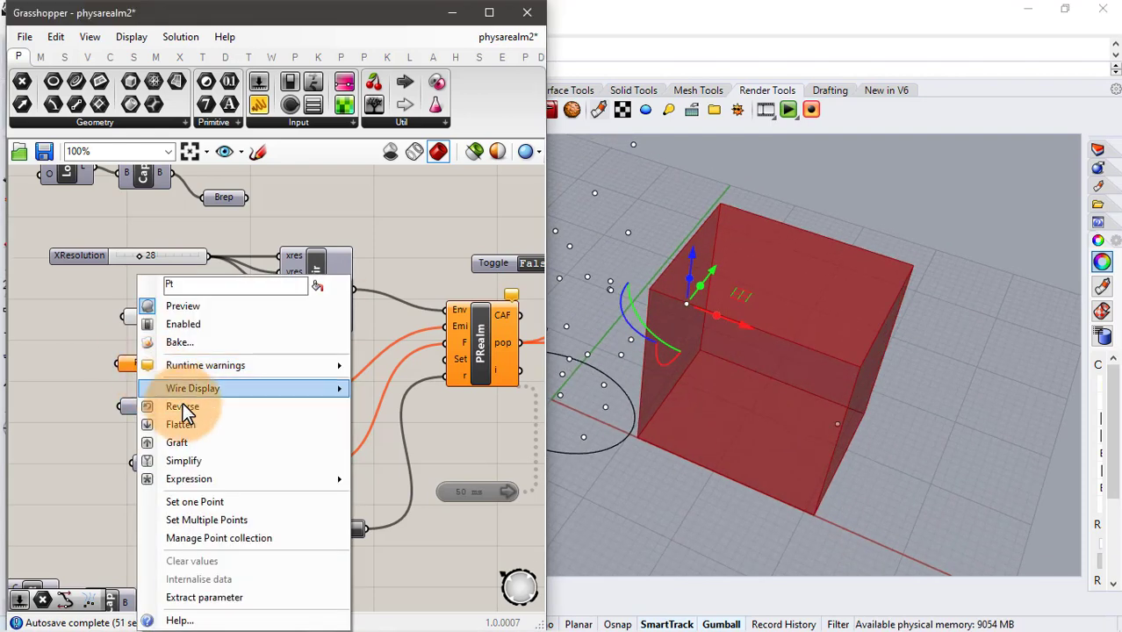
click(205, 500)
click(693, 297)
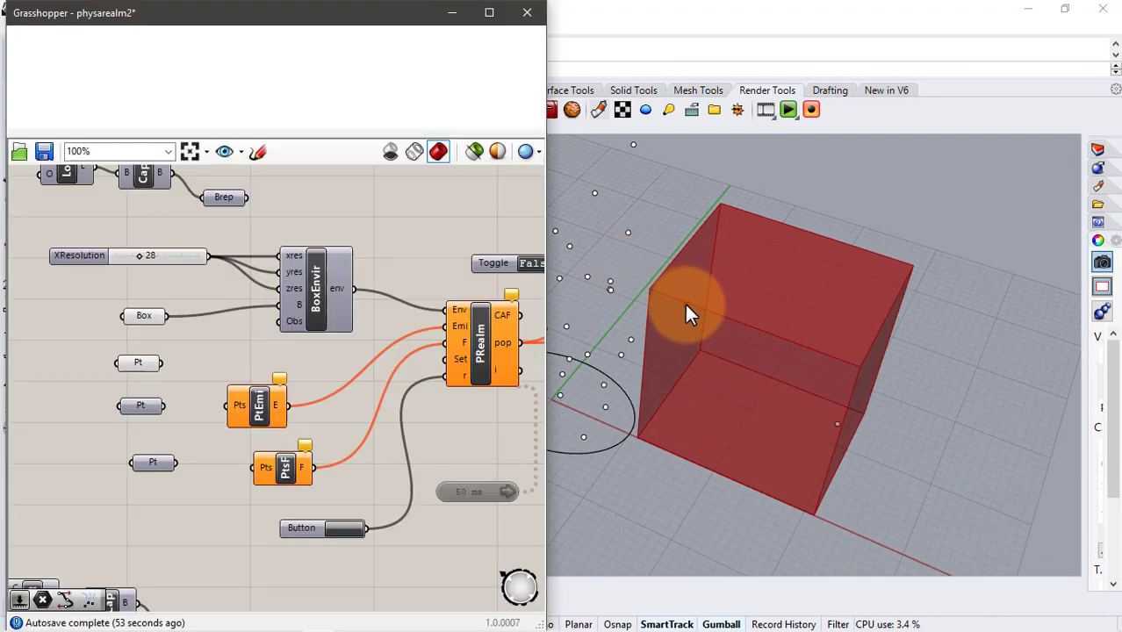
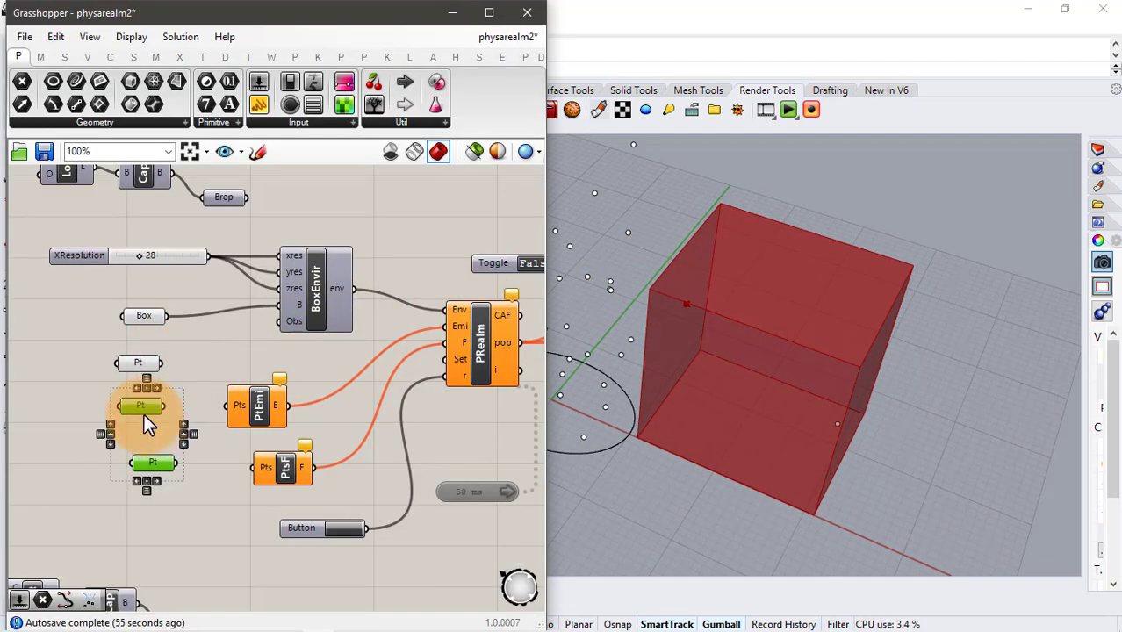
Move the two old Pt parameters aside and add a new Point parameter beside the PtsF food component.
drag(144, 413, 59, 470)
double_click(167, 451)
text(p)
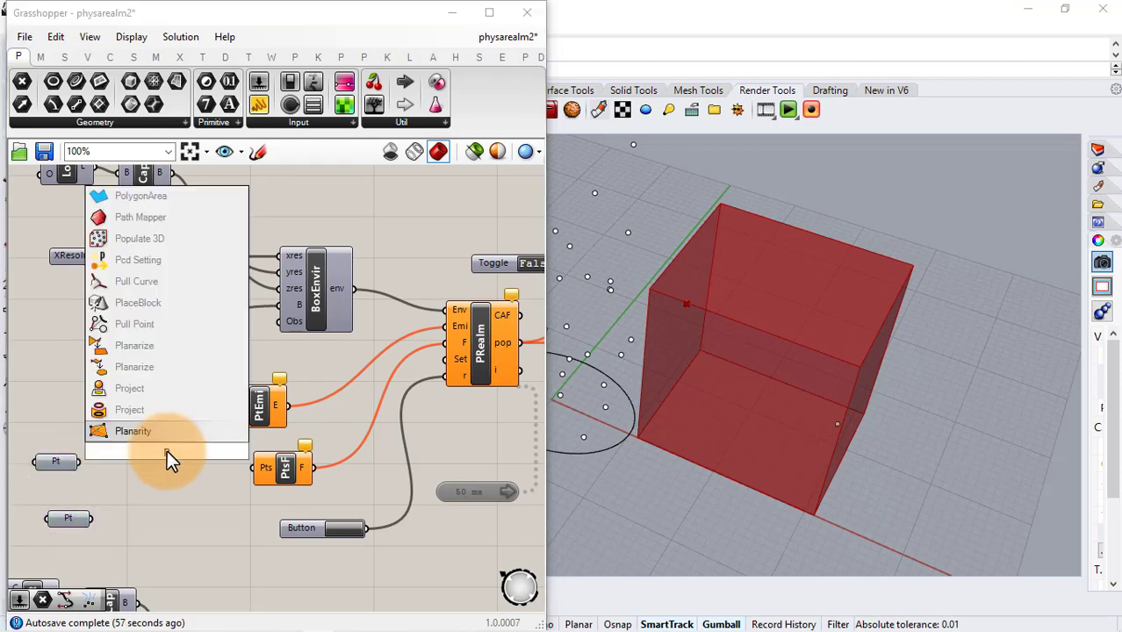
text(t)
click(146, 388)
Set the new Pt parameter to the point on the box floor, and wire the two Pt parameters into PtEmi and PtsF.
right_click(166, 451)
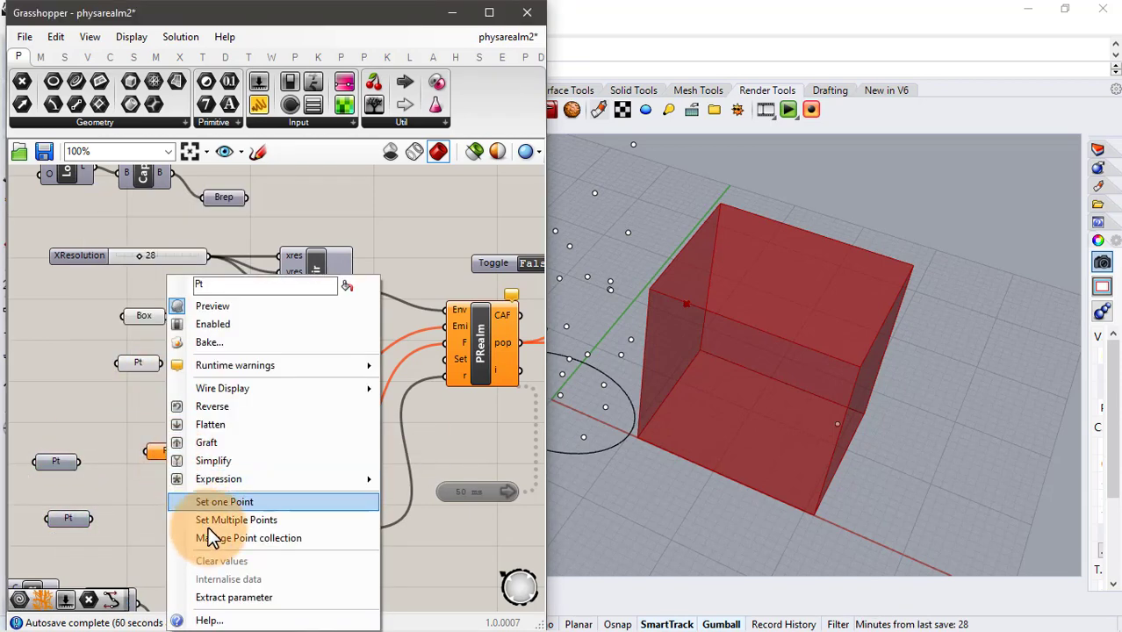
click(224, 497)
click(838, 423)
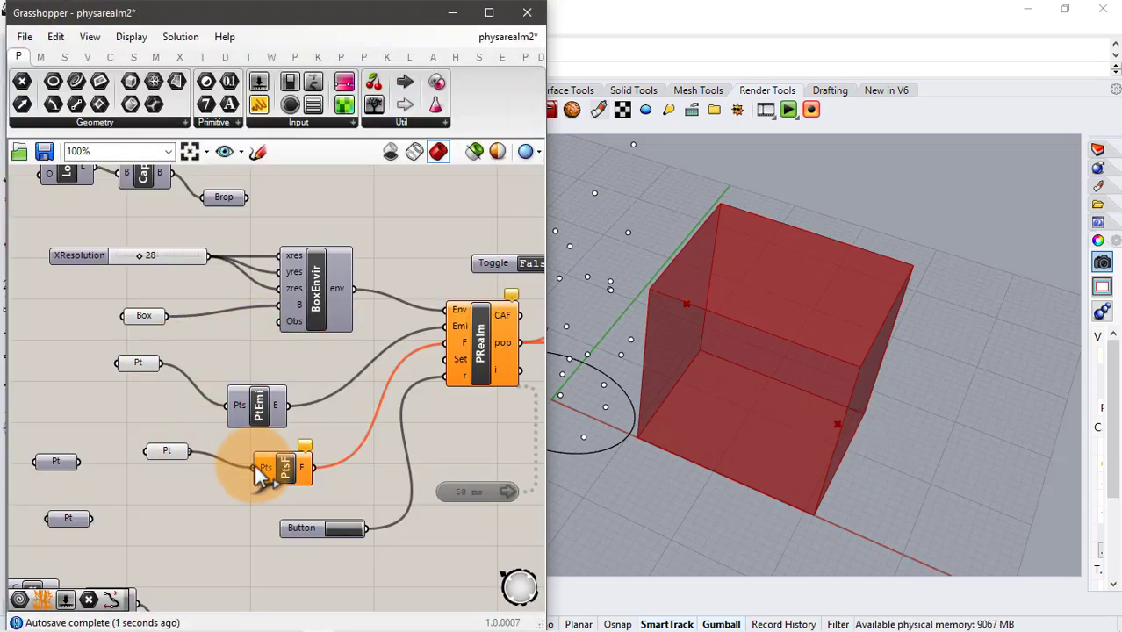
drag(254, 465, 254, 466)
Turn on the preview of the upper PRealm component and its PopLoc component.
right_drag(400, 393, 291, 359)
click(387, 319)
middle_click(387, 320)
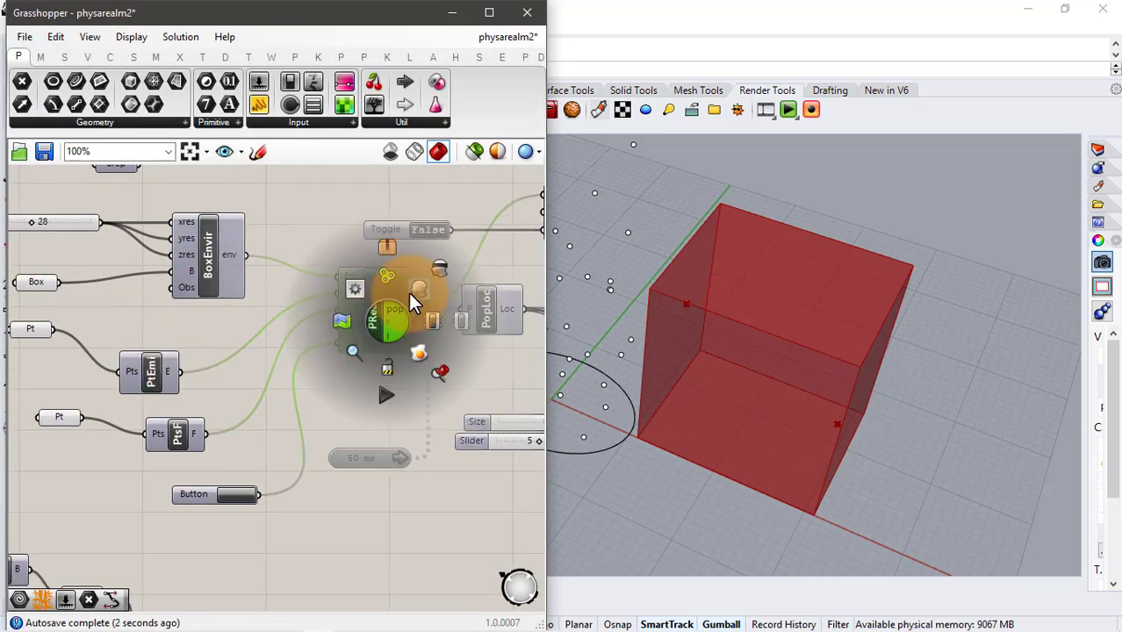
click(413, 295)
right_drag(464, 370, 209, 368)
click(235, 306)
middle_click(234, 306)
click(263, 277)
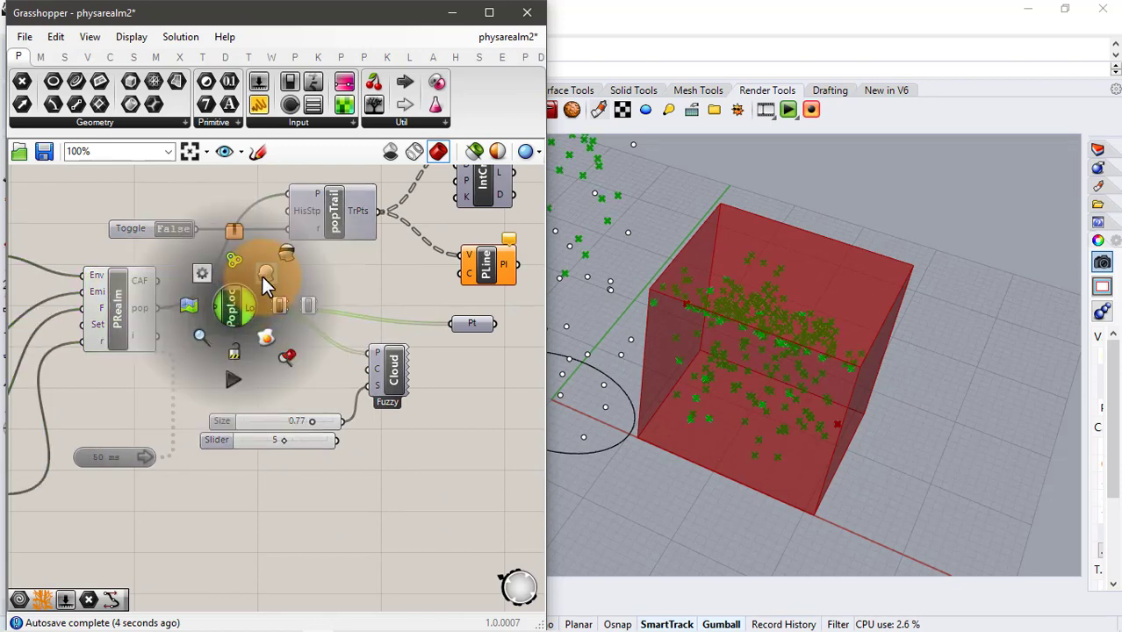
click(228, 364)
click(218, 313)
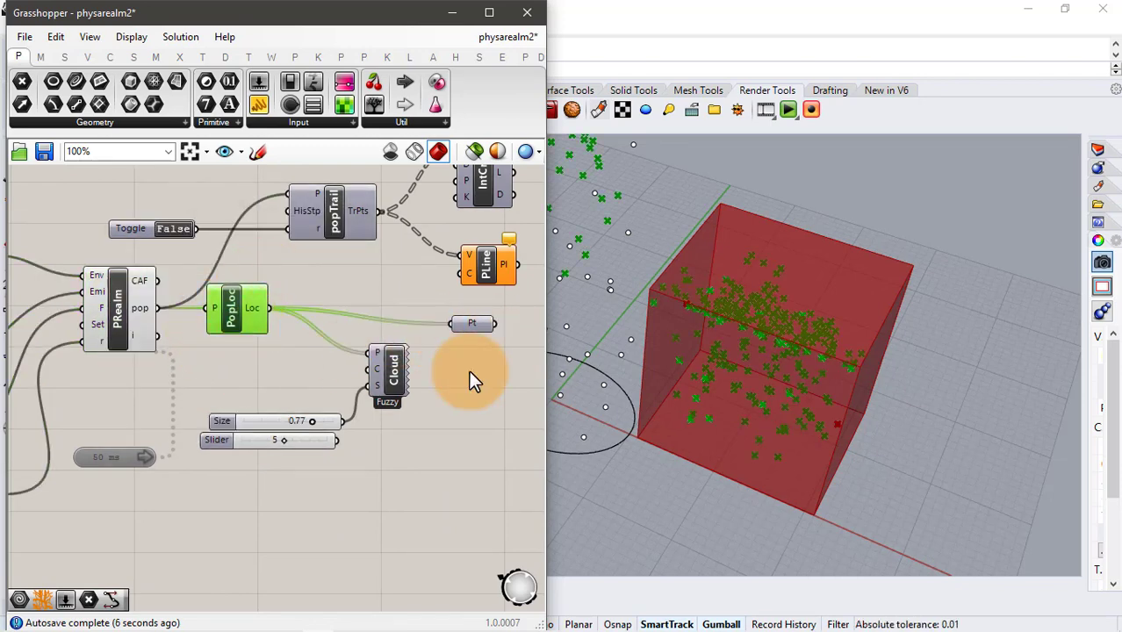
Enable the 50 ms timer on PRealm and reset the simulation with the connected Button.
scroll(677, 415, down, 7)
scroll(671, 367, up, 3)
right_drag(679, 364, 707, 375)
right_drag(145, 363, 338, 357)
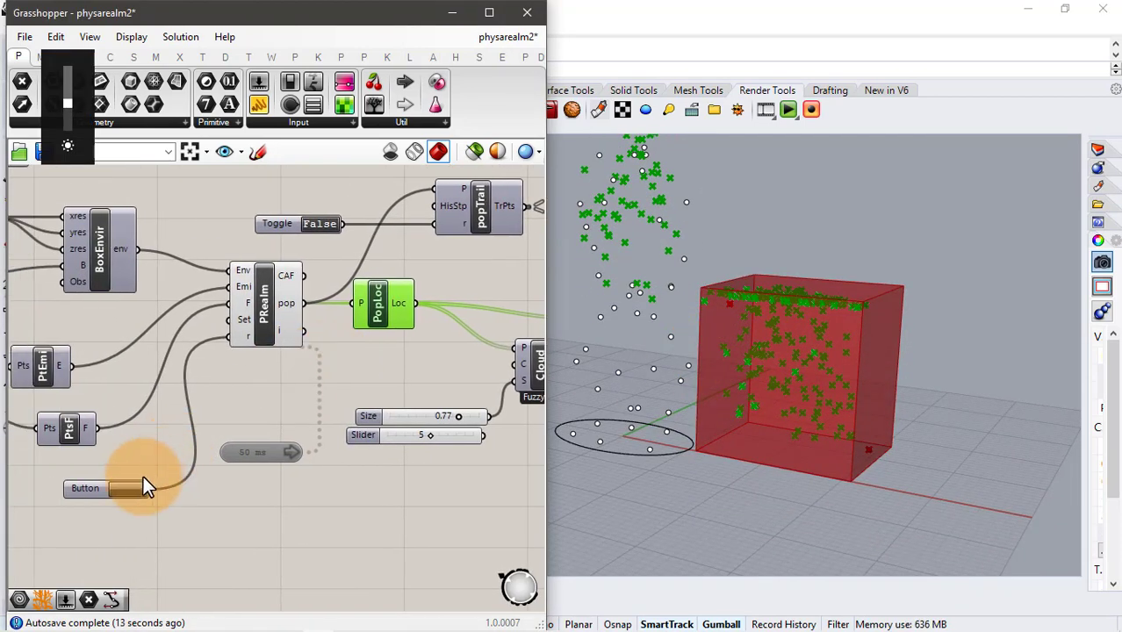
scroll(148, 475, up, 1)
right_click(278, 449)
click(305, 478)
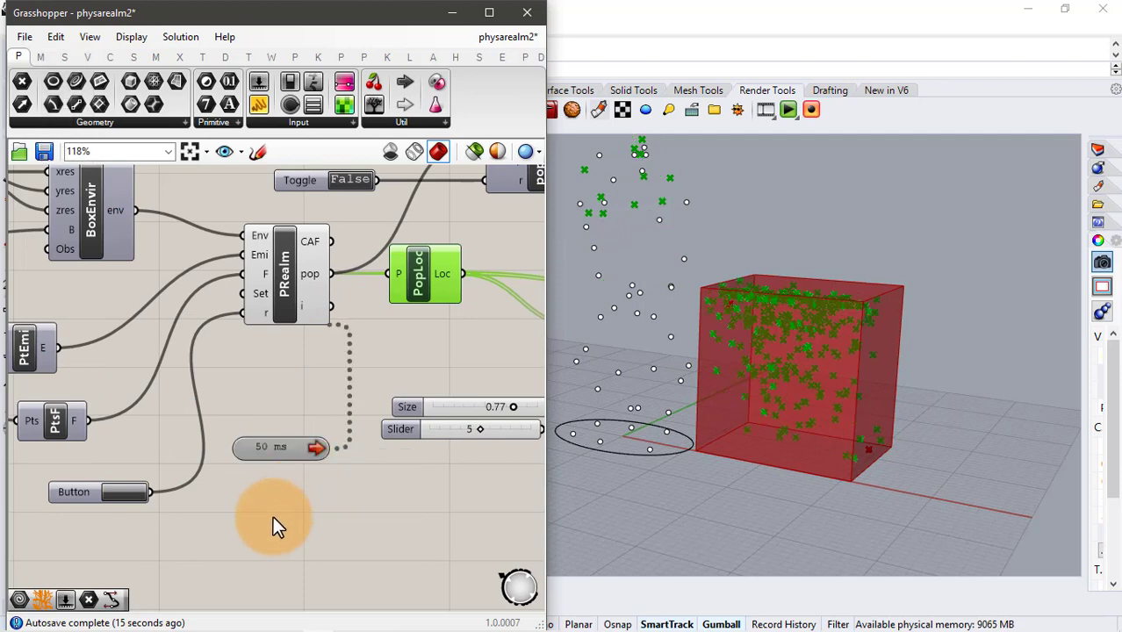
click(271, 516)
click(104, 488)
scroll(750, 434, up, 3)
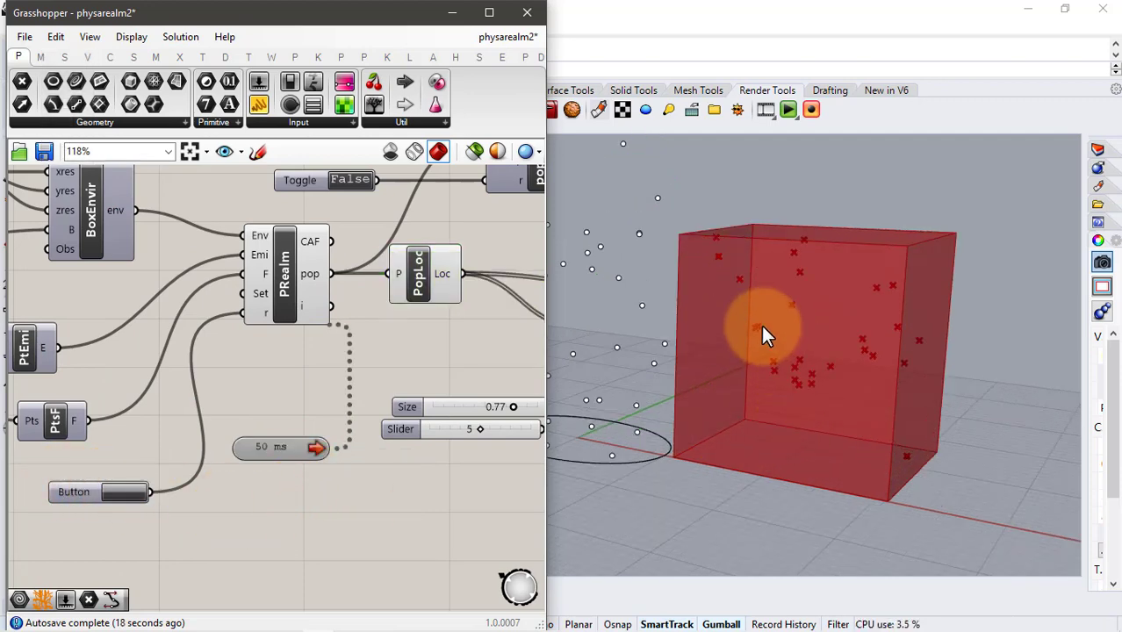
Examine from several angles how the agents spread inside the box in the Rhino viewport.
scroll(763, 326, down, 3)
right_drag(766, 332, 809, 456)
scroll(877, 467, up, 3)
scroll(832, 420, down, 5)
scroll(825, 415, up, 6)
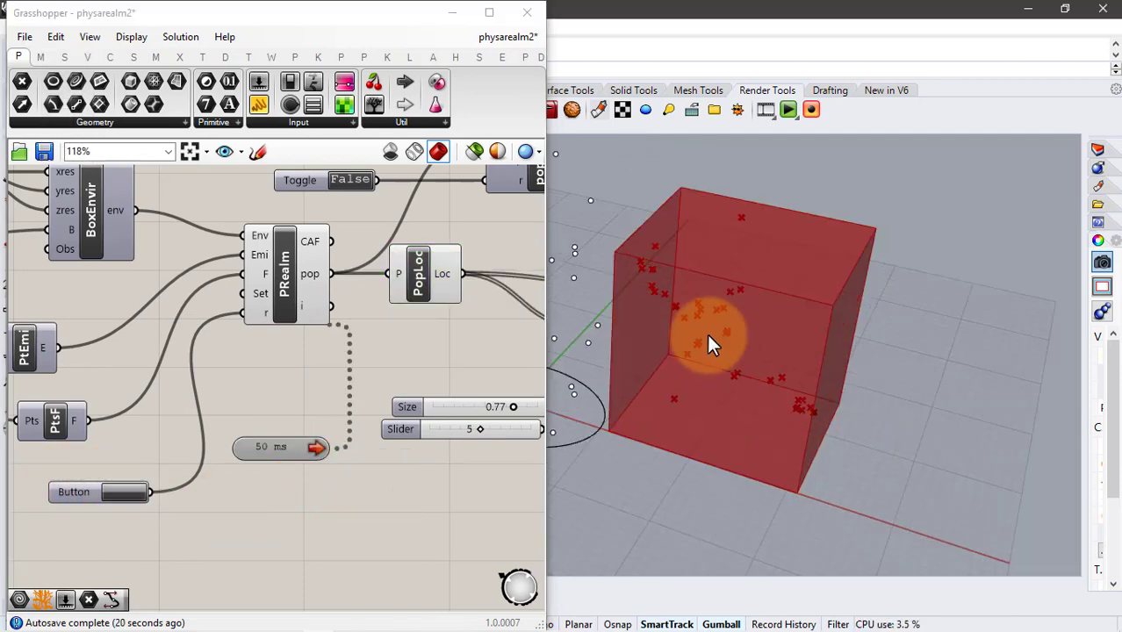
scroll(724, 339, up, 6)
scroll(732, 342, down, 5)
shift+right_drag(732, 342, 705, 356)
right_drag(781, 348, 806, 331)
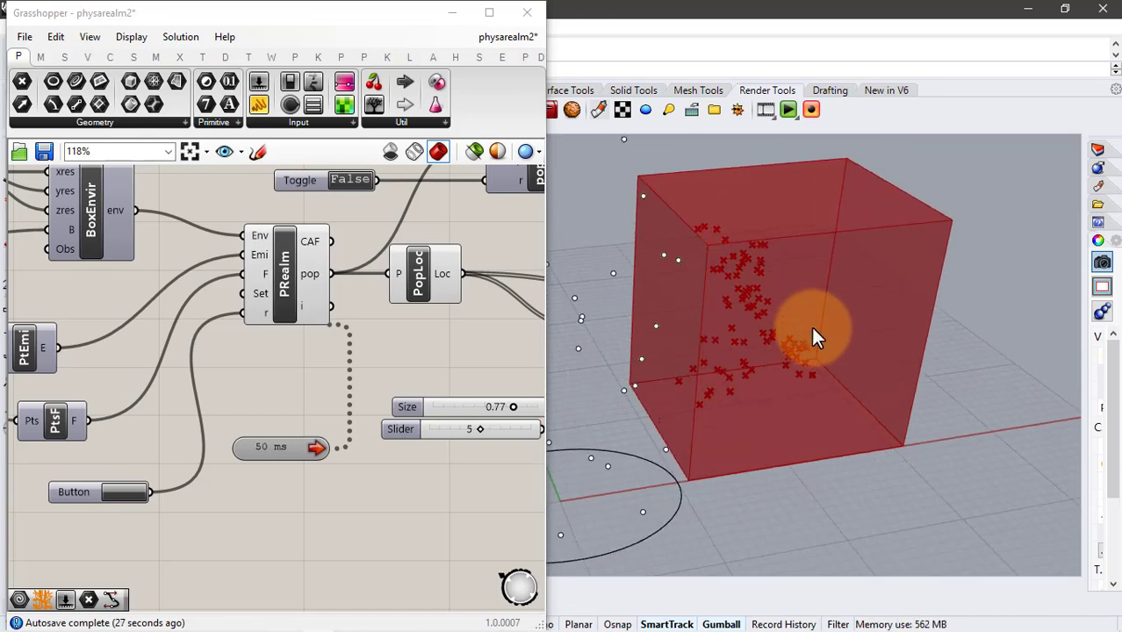
right_drag(722, 362, 762, 363)
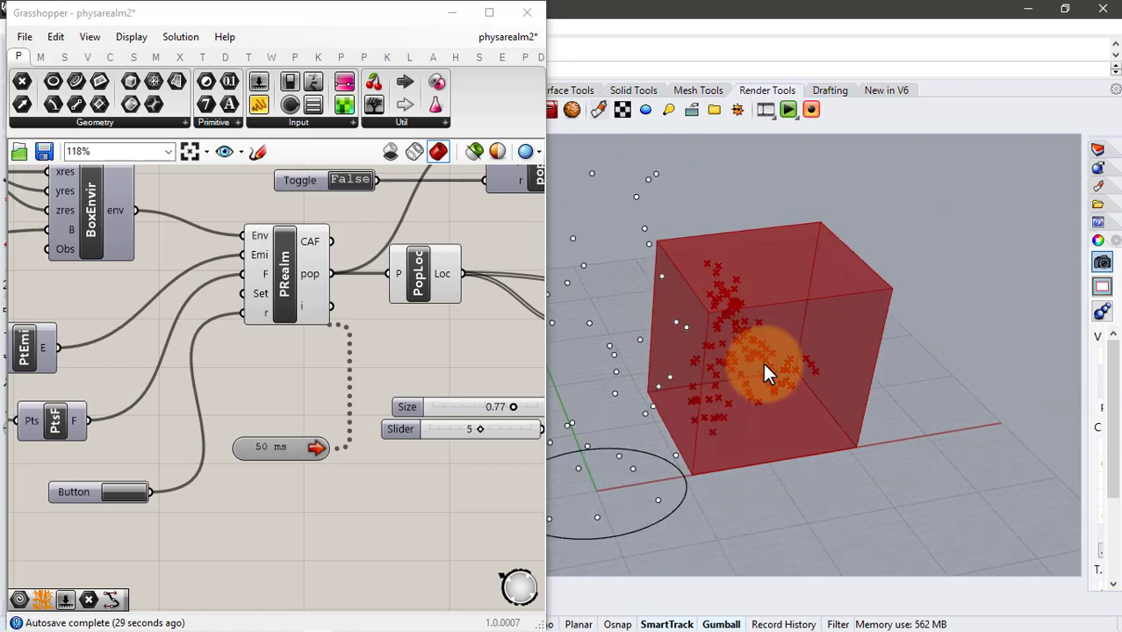
scroll(763, 362, down, 2)
Disable the timer and turn on the preview of the Cloud component.
right_click(276, 448)
click(307, 476)
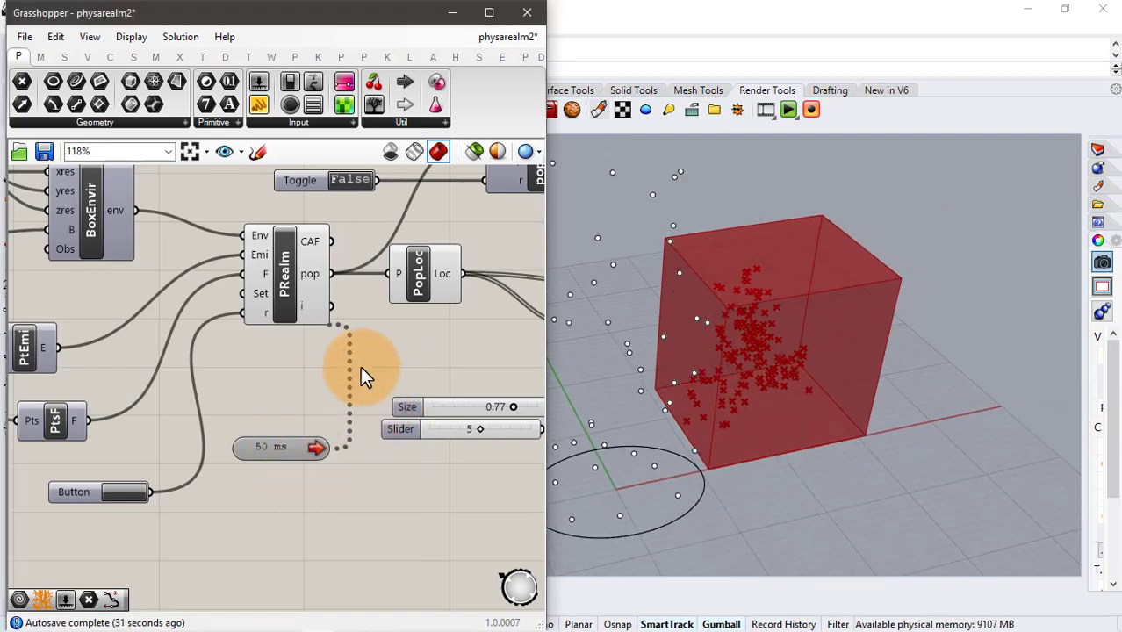
mouse_move(338, 374)
right_down()
mouse_move(194, 444)
mouse_move(327, 373)
right_up()
scroll(341, 359, down, 1)
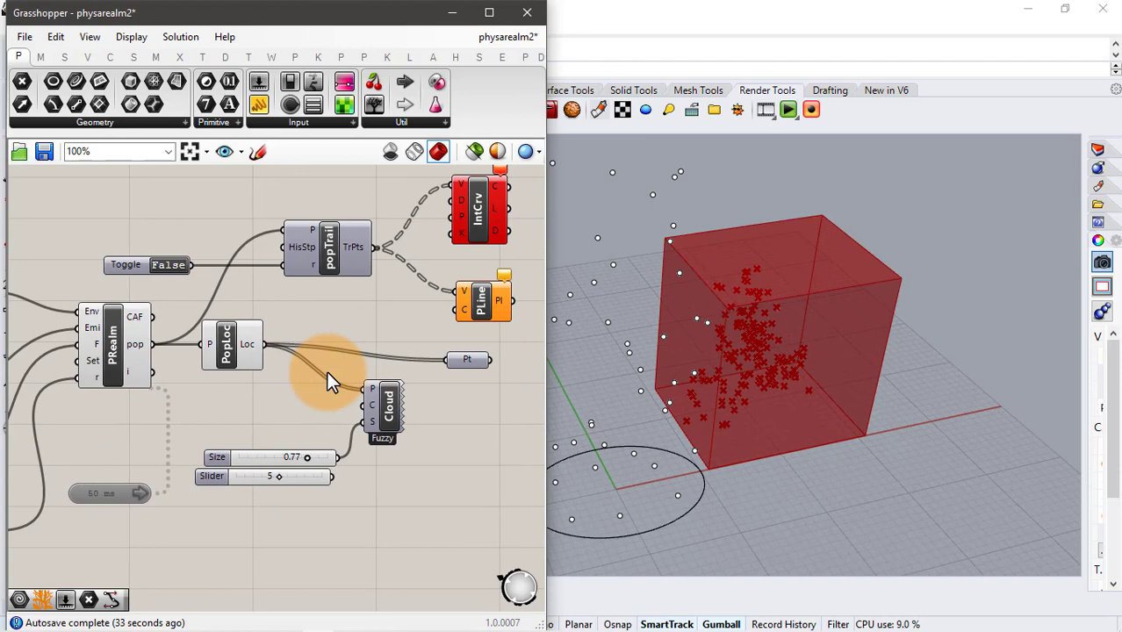
middle_click(382, 408)
click(407, 383)
Hide the previews of PRealm and PopLoc so only the cloud represents the agents.
drag(266, 407, 166, 313)
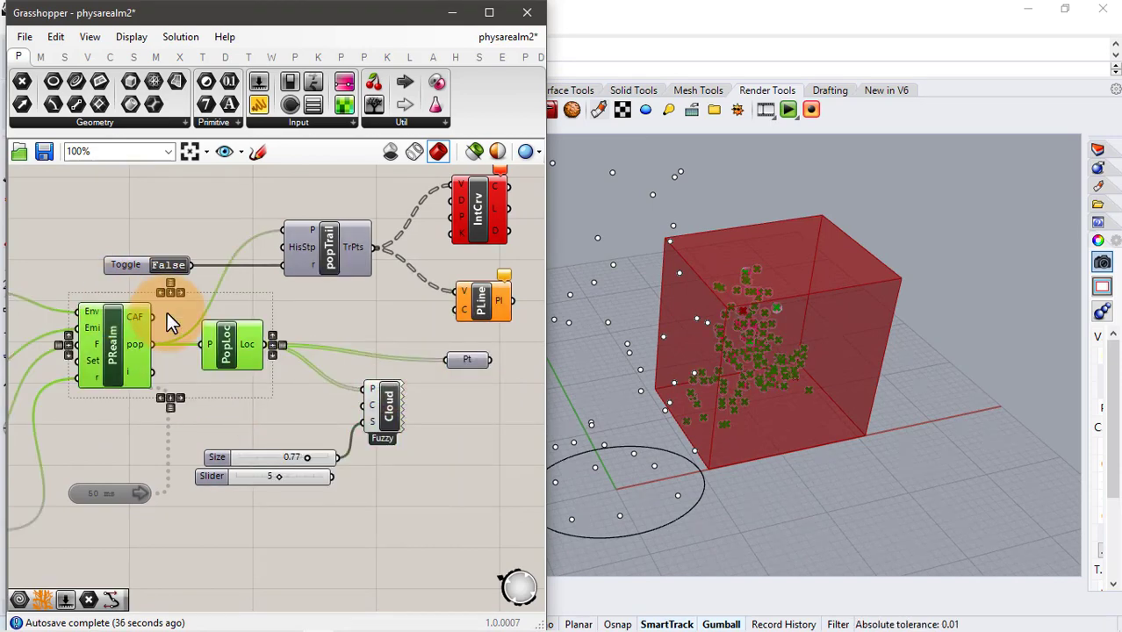
middle_click(210, 326)
click(245, 286)
click(222, 252)
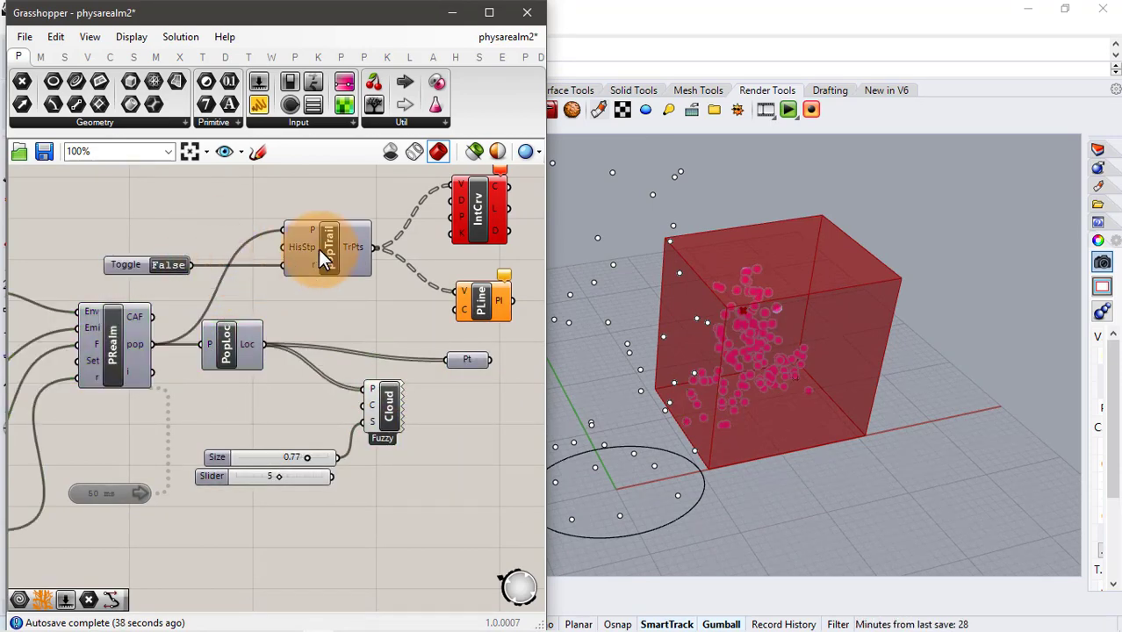
Hide the previews of the Box, BoxEnvir, Pt, emitter and food components.
scroll(320, 251, down, 2)
right_drag(181, 256, 304, 258)
drag(224, 226, 29, 401)
middle_click(148, 365)
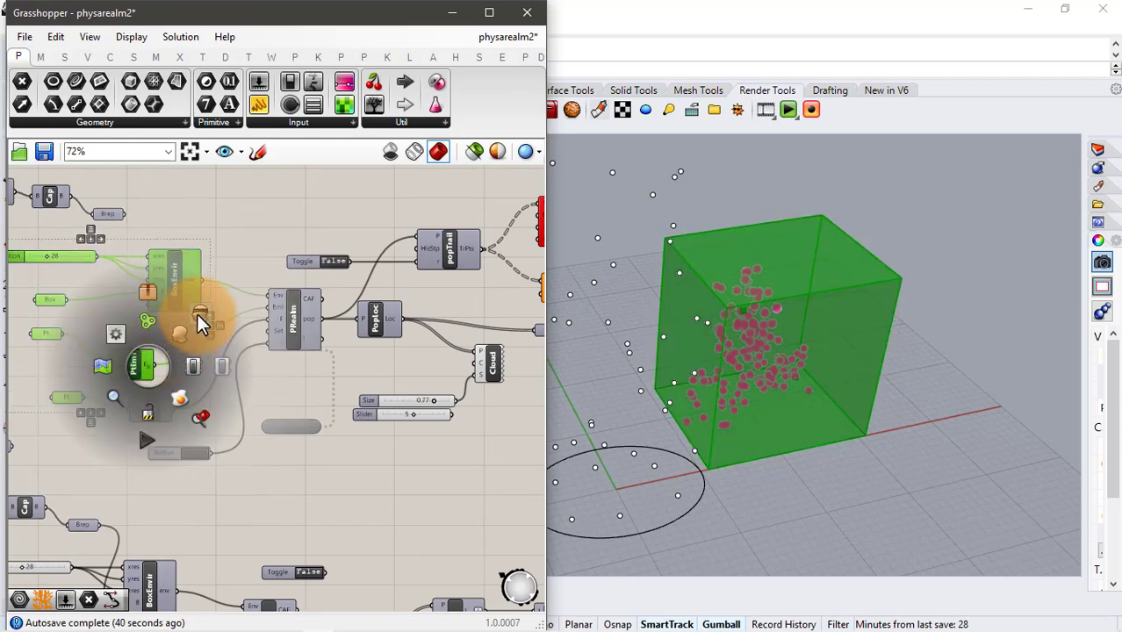
click(200, 314)
click(235, 322)
Enable the 50 ms timer again to run the simulation with only the cloud displayed.
scroll(683, 356, up, 2)
right_drag(757, 367, 787, 351)
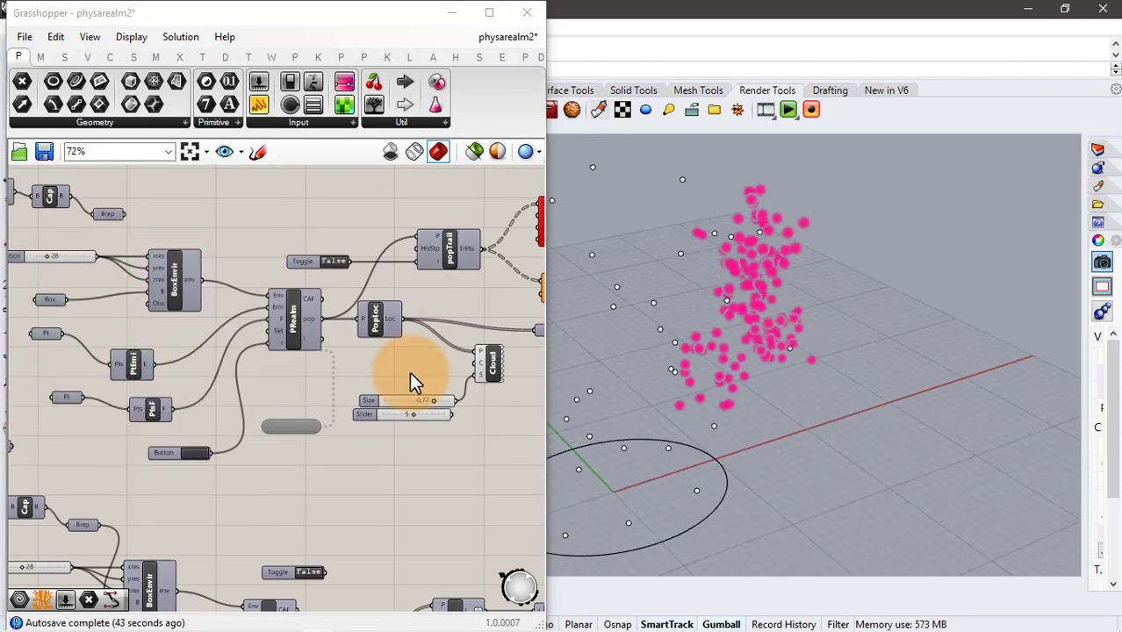
scroll(182, 386, up, 2)
right_drag(174, 360, 184, 336)
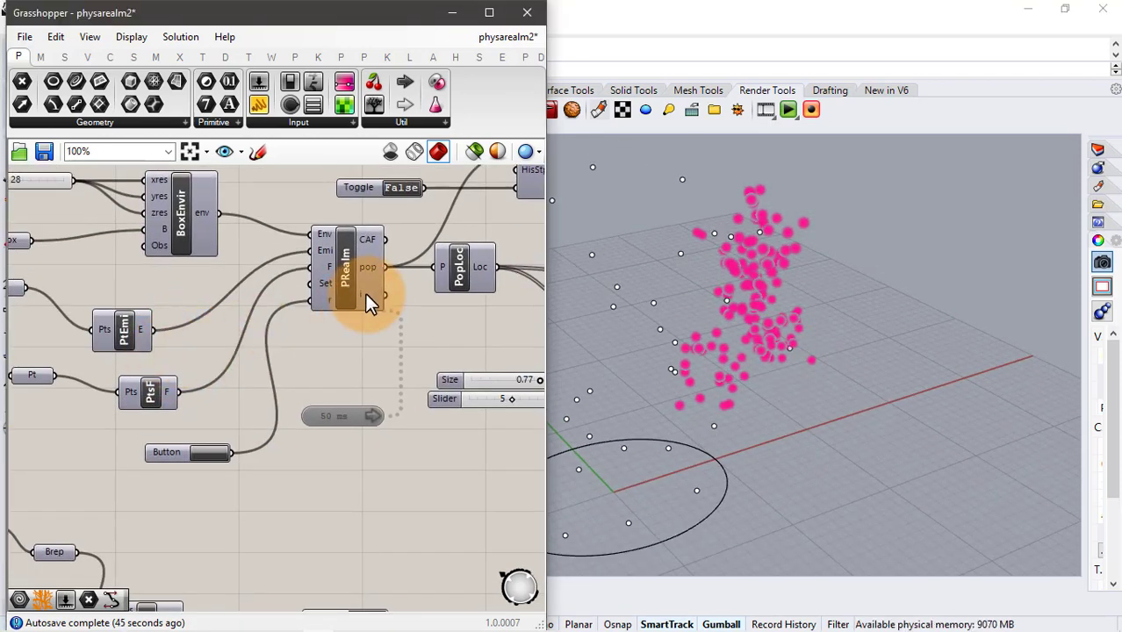
right_click(346, 411)
click(385, 441)
right_drag(728, 330, 775, 385)
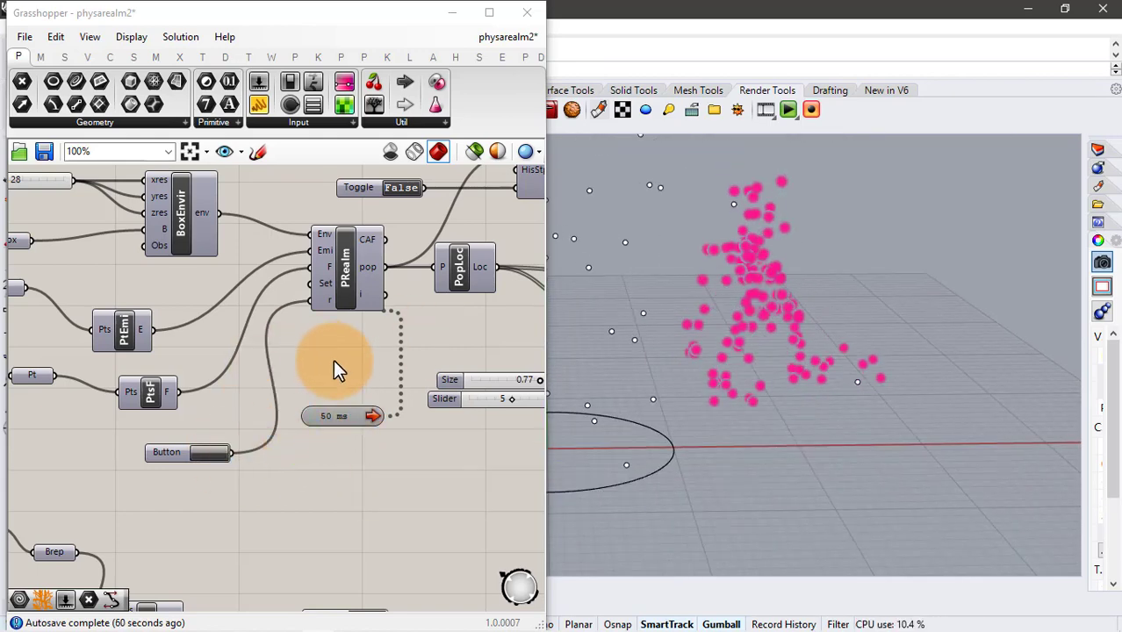
Set the XResolution slider to 50 and reset the simulation with the Button.
right_drag(333, 359, 370, 378)
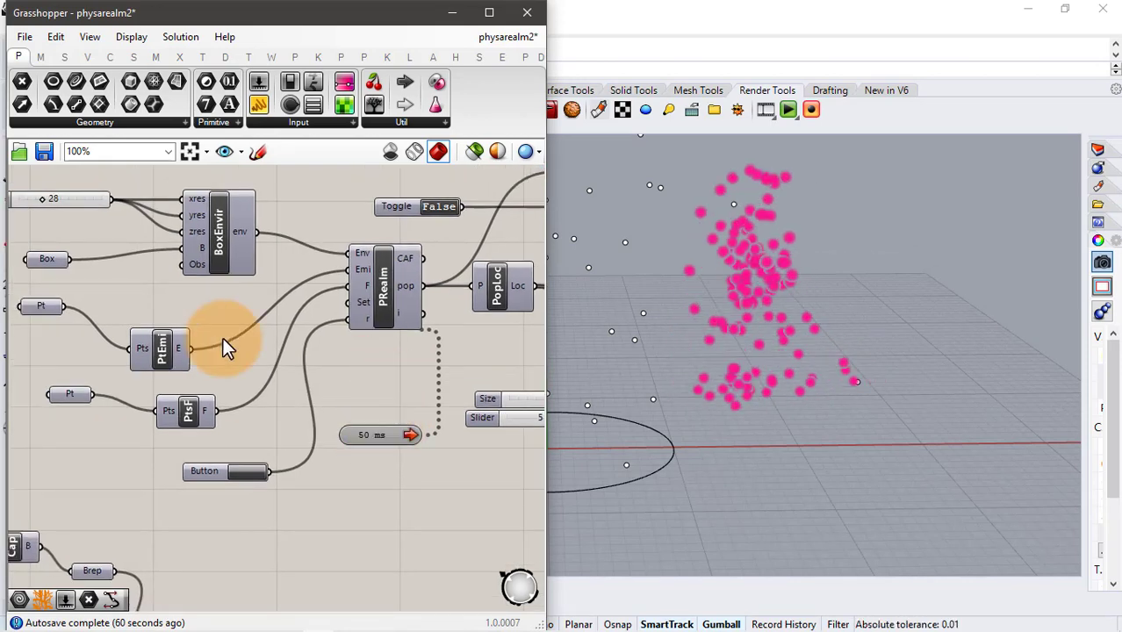
drag(44, 200, 59, 200)
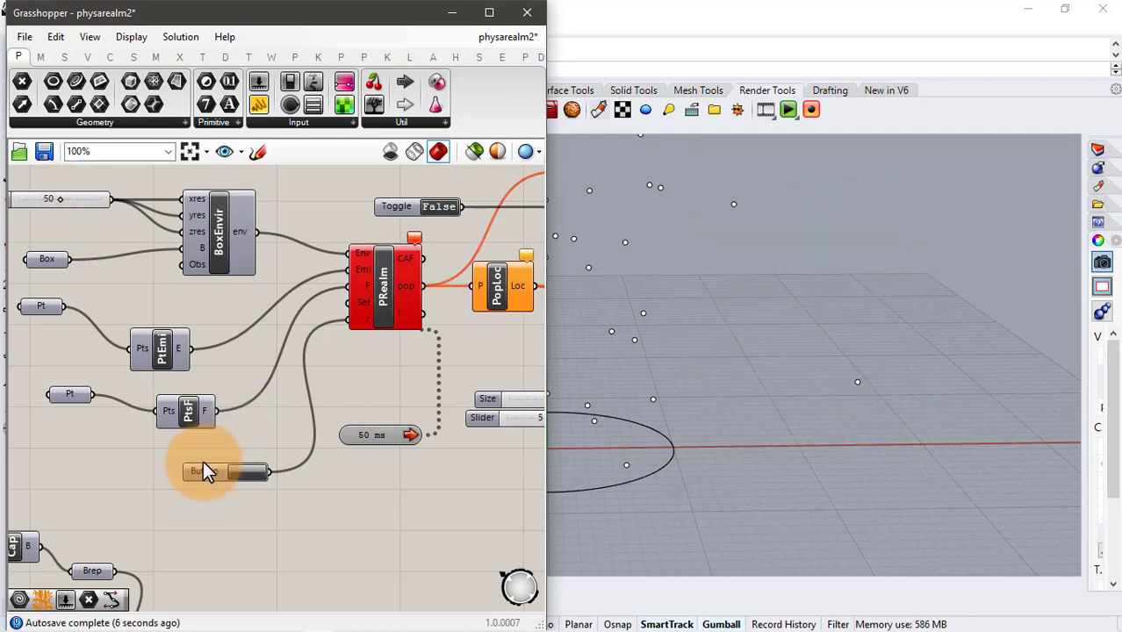
click(237, 471)
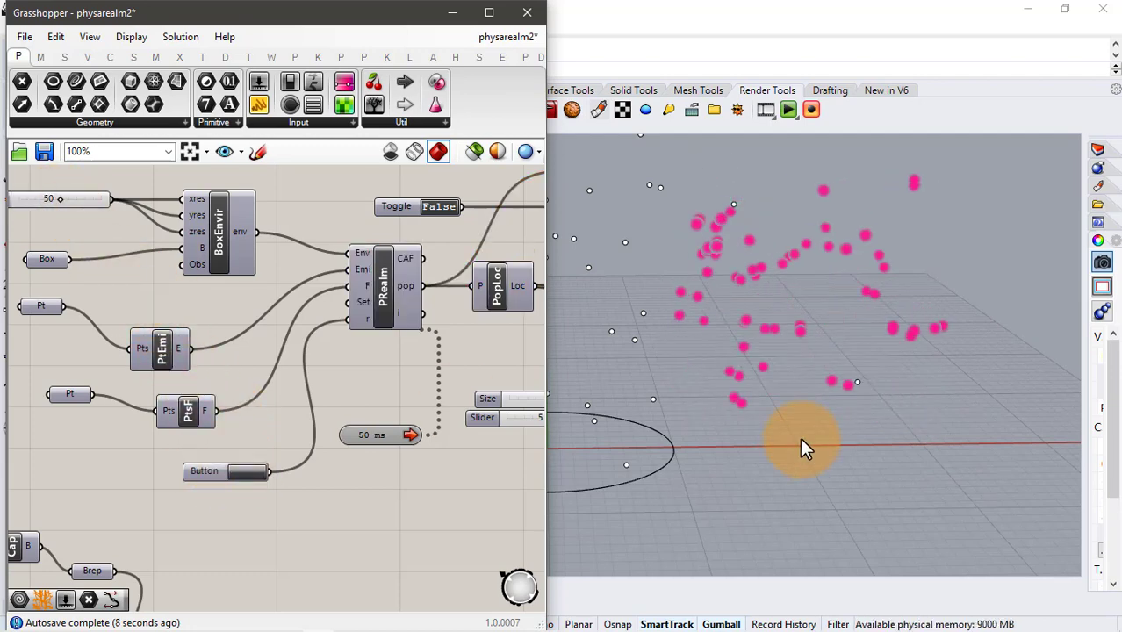
Examine the growing agent cloud at the new resolution from several angles and distances.
right_drag(800, 439, 794, 464)
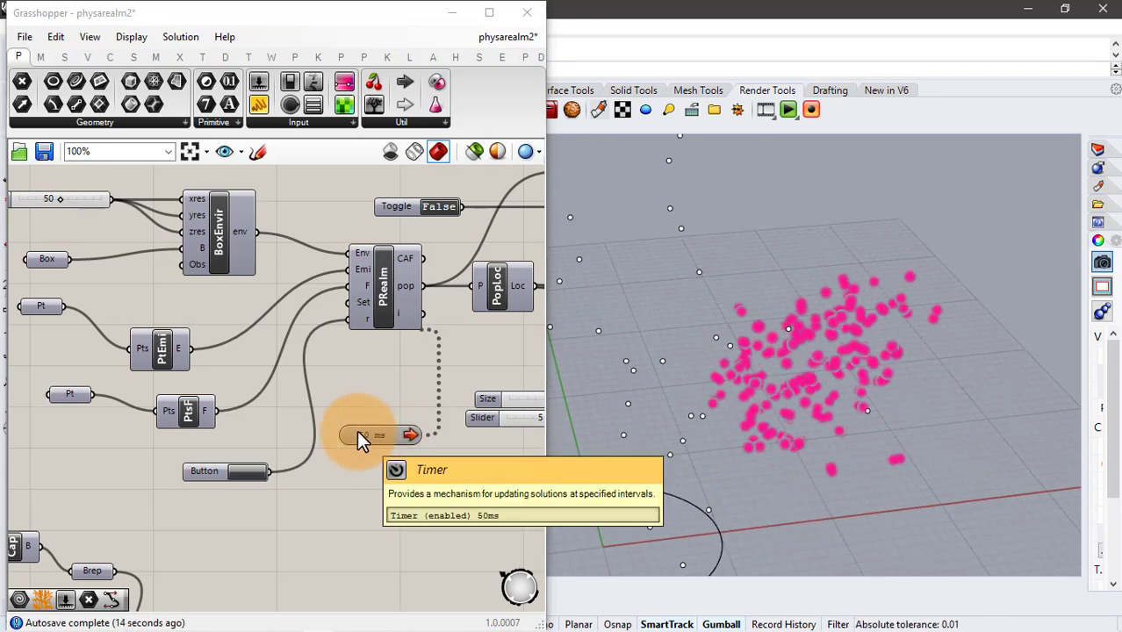
right_drag(712, 465, 809, 432)
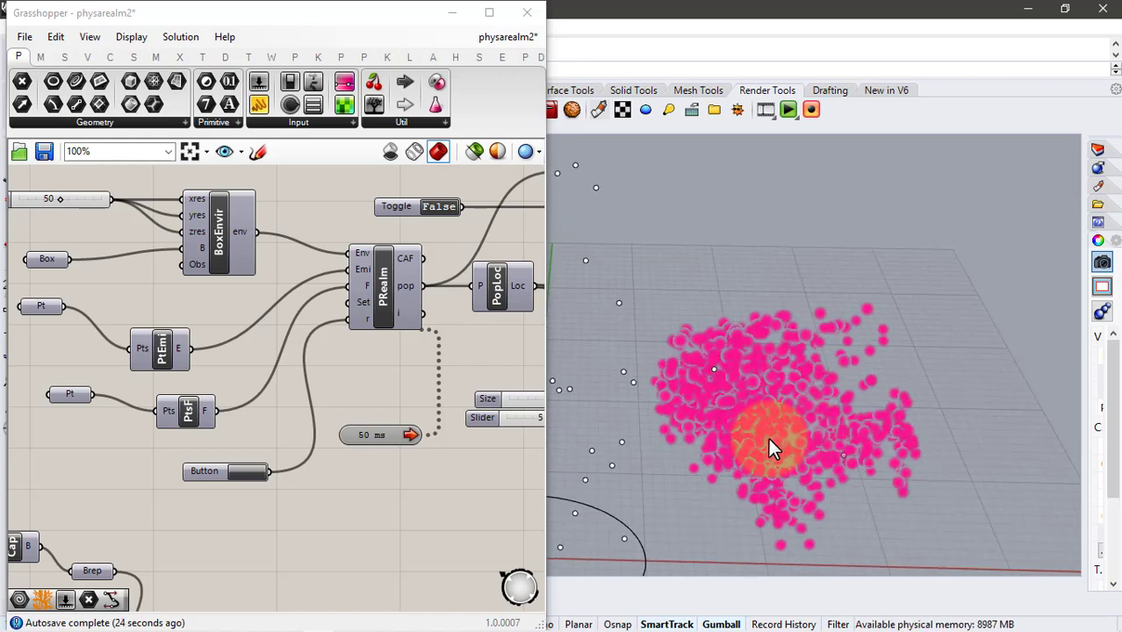
right_drag(724, 394, 736, 369)
scroll(733, 376, down, 2)
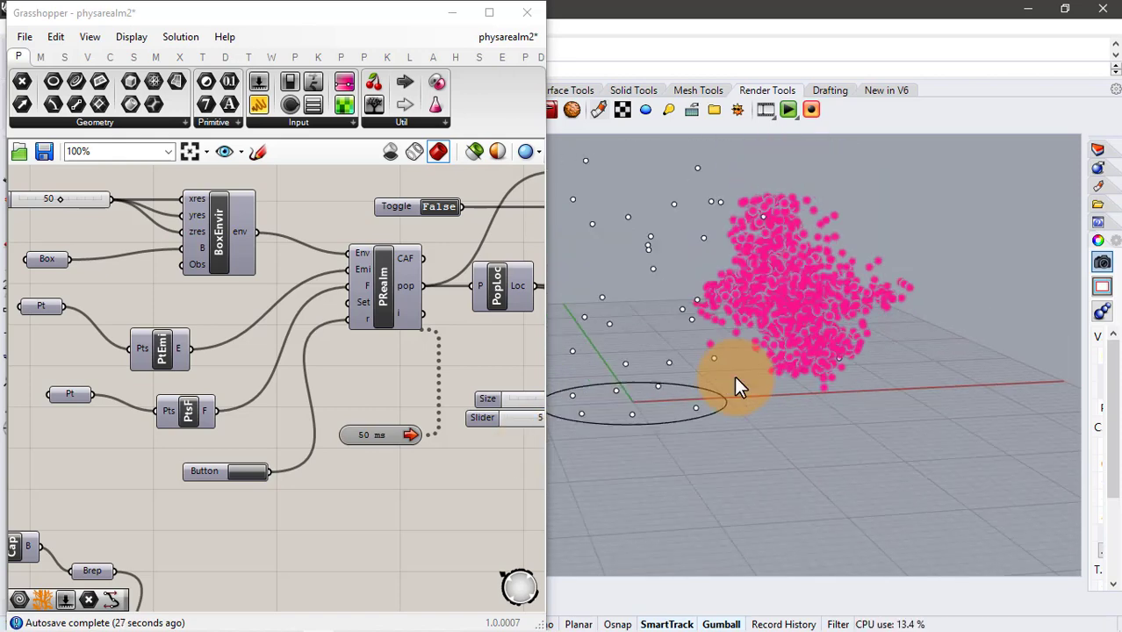
right_drag(825, 297, 908, 293)
scroll(849, 249, down, 1)
scroll(852, 250, up, 3)
scroll(861, 244, up, 3)
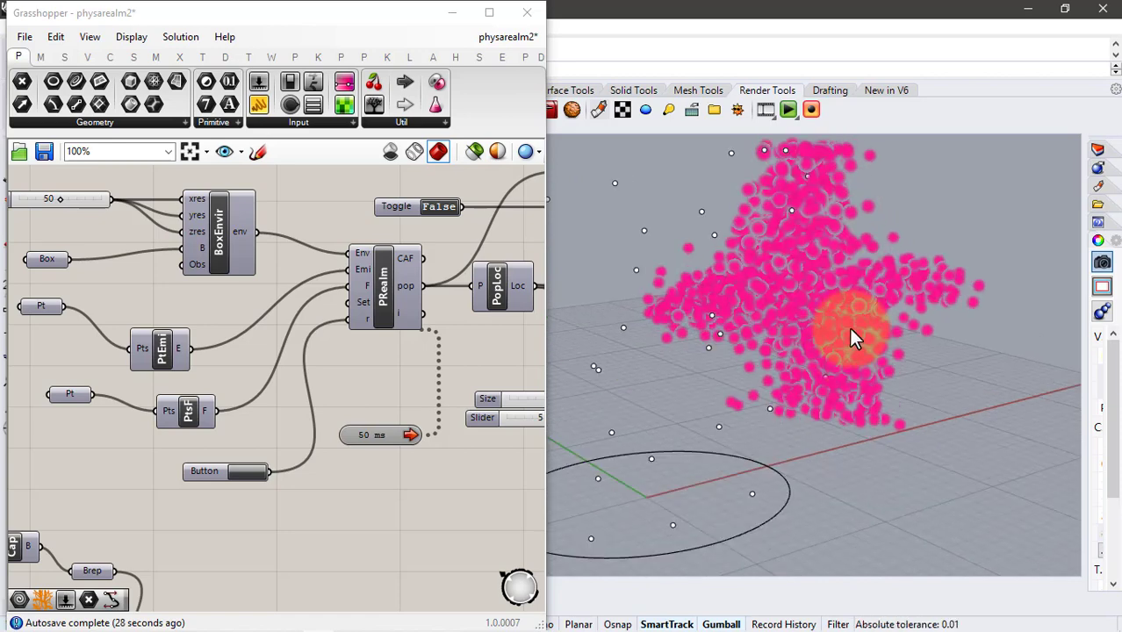
scroll(851, 325, down, 3)
scroll(850, 309, up, 3)
Disable the timer and turn on the preview of the PopLoc component.
right_click(360, 434)
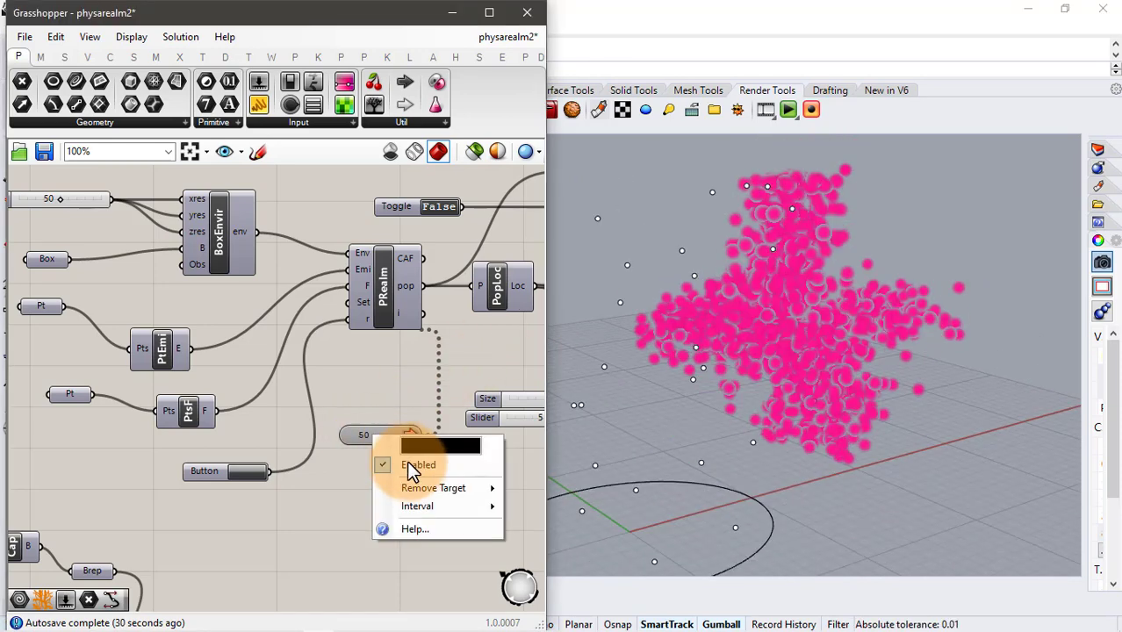
click(409, 464)
scroll(443, 354, down, 2)
right_drag(468, 342, 279, 336)
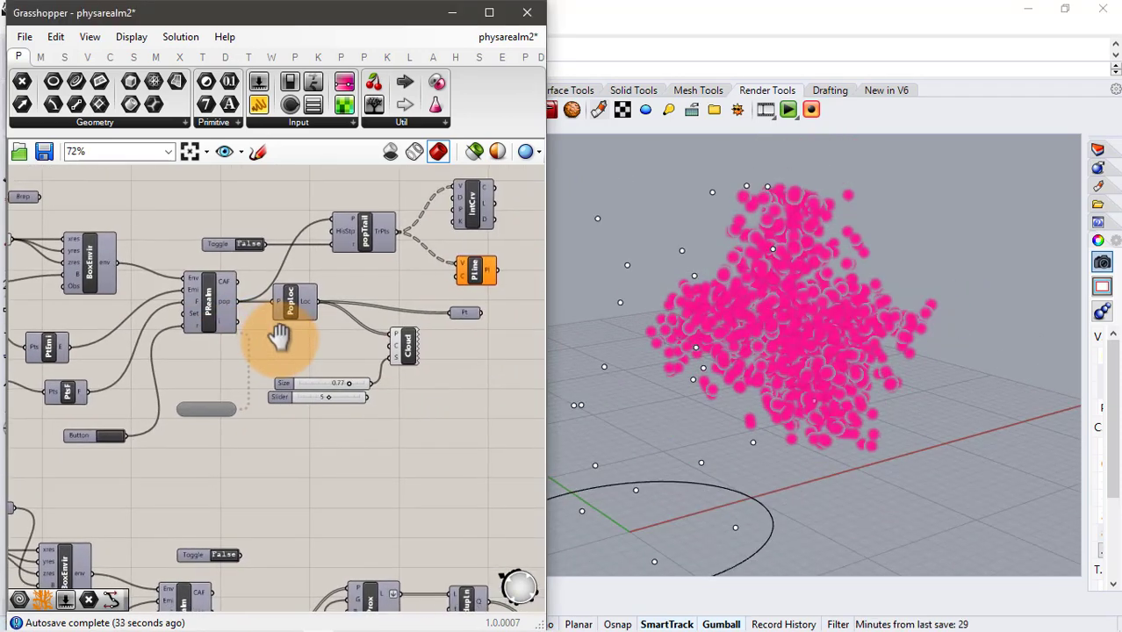
scroll(362, 314, up, 1)
click(292, 304)
middle_click(293, 306)
click(316, 273)
click(314, 341)
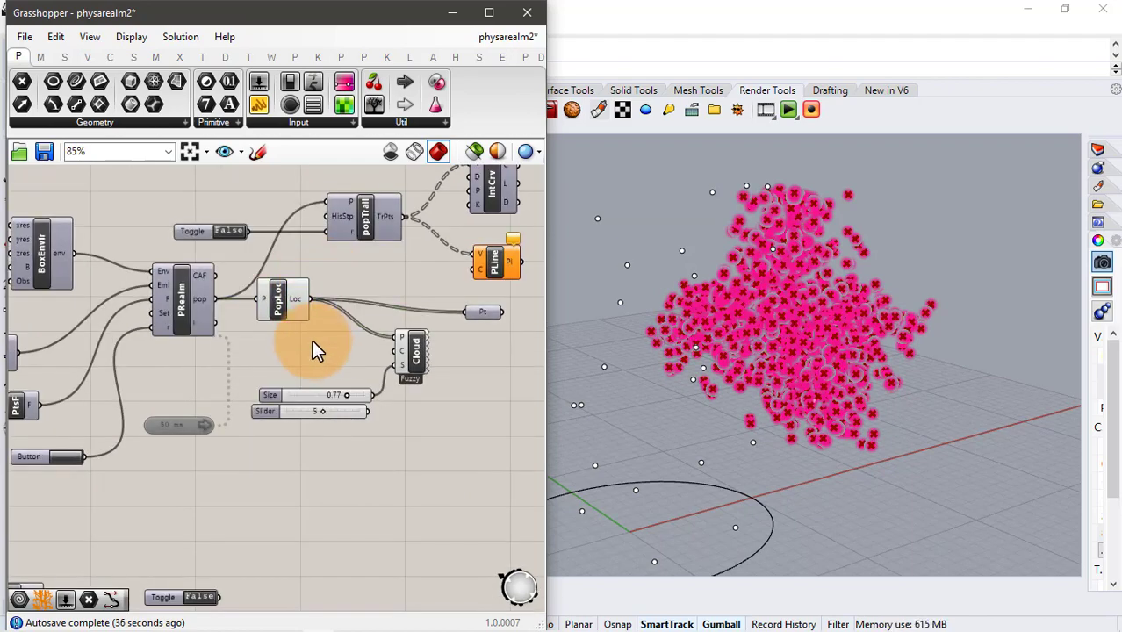
Hide the preview of the Cloud component, leaving only the PopLoc points displayed.
drag(464, 354, 322, 453)
middle_click(323, 454)
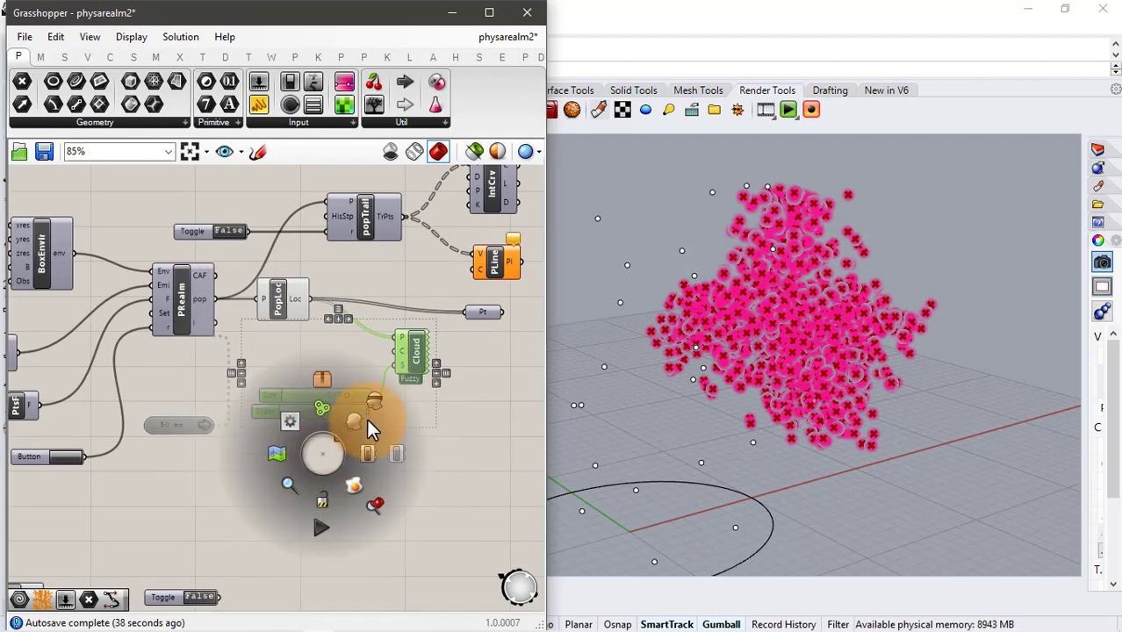
click(367, 419)
click(391, 435)
right_drag(828, 397, 794, 346)
scroll(302, 283, down, 1)
Duplicate the lower chain from Prox to IntCrv, including its Group and Count sliders, and place the copy beside the upper definition.
right_drag(292, 281, 277, 254)
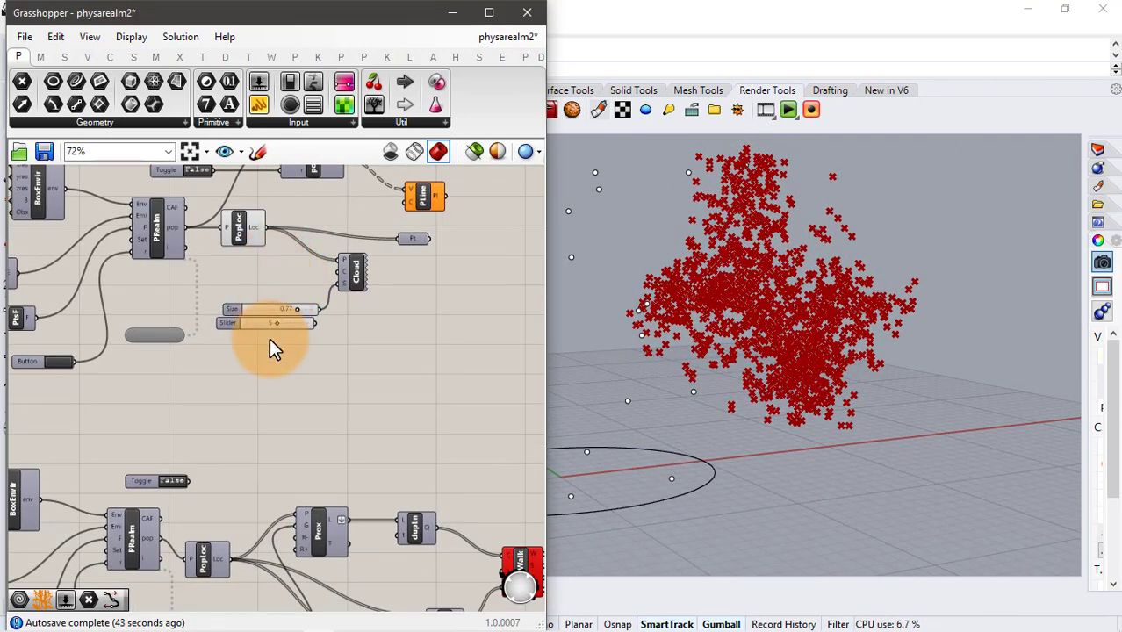
right_drag(351, 413, 215, 277)
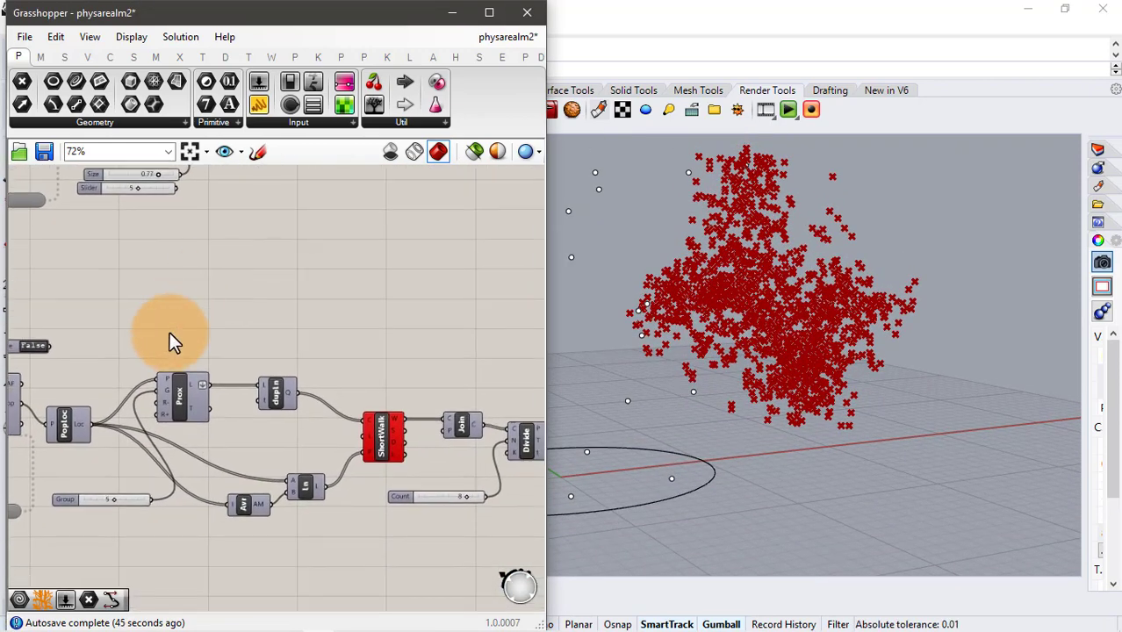
scroll(145, 336, down, 2)
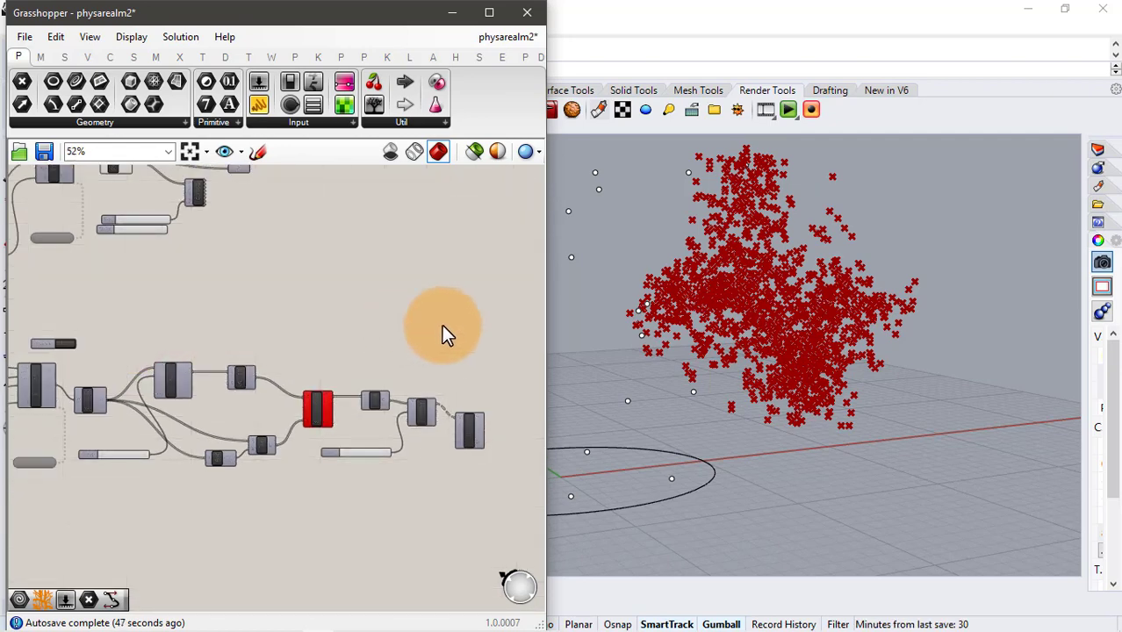
drag(503, 320, 147, 532)
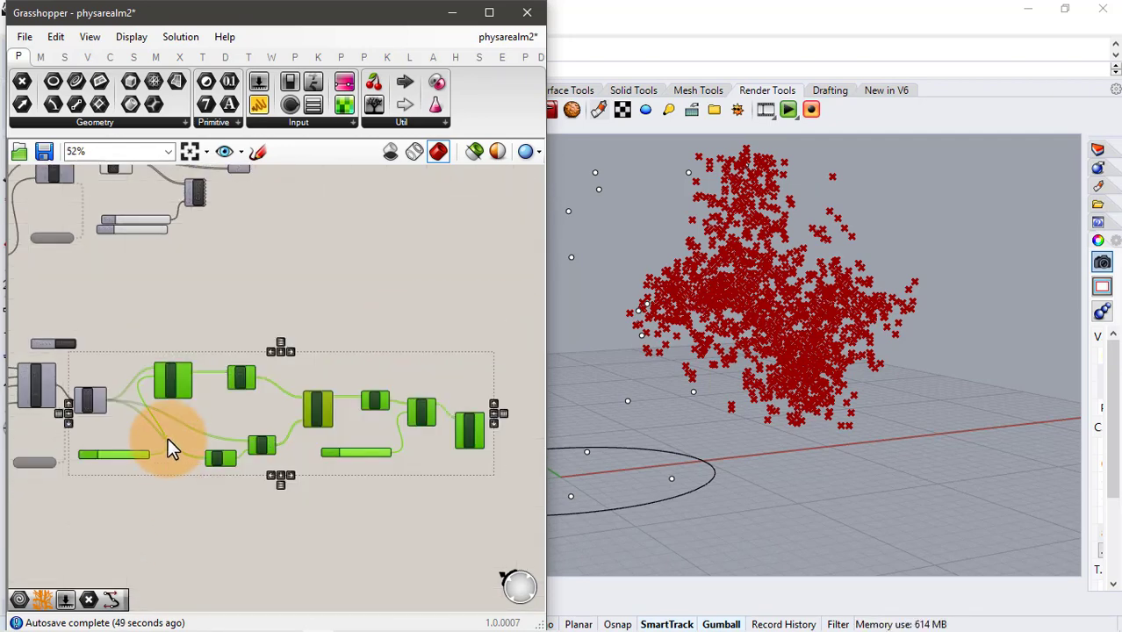
alt+drag(171, 378, 363, 173)
click(320, 195)
Delete the Pt parameter connected to the upper PopLoc component.
right_drag(314, 226, 301, 358)
scroll(243, 267, up, 4)
right_drag(244, 323, 281, 313)
click(261, 323)
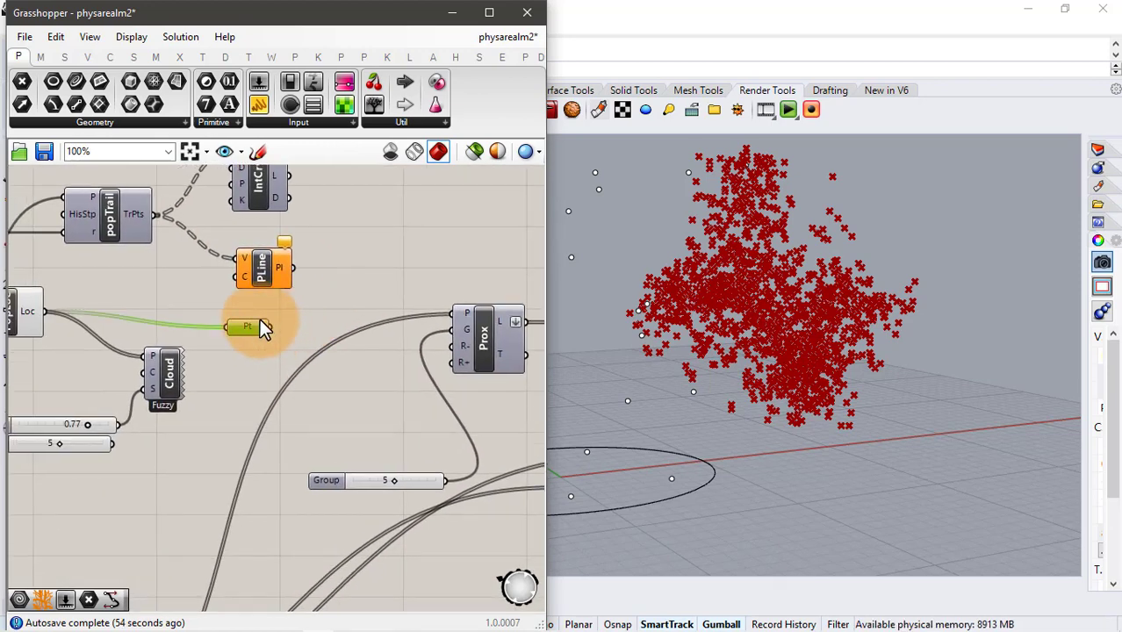
key(Delete)
Connect the upper PopLoc's Loc output to the copied Prox P, Average I and Line A inputs.
right_drag(223, 334, 330, 342)
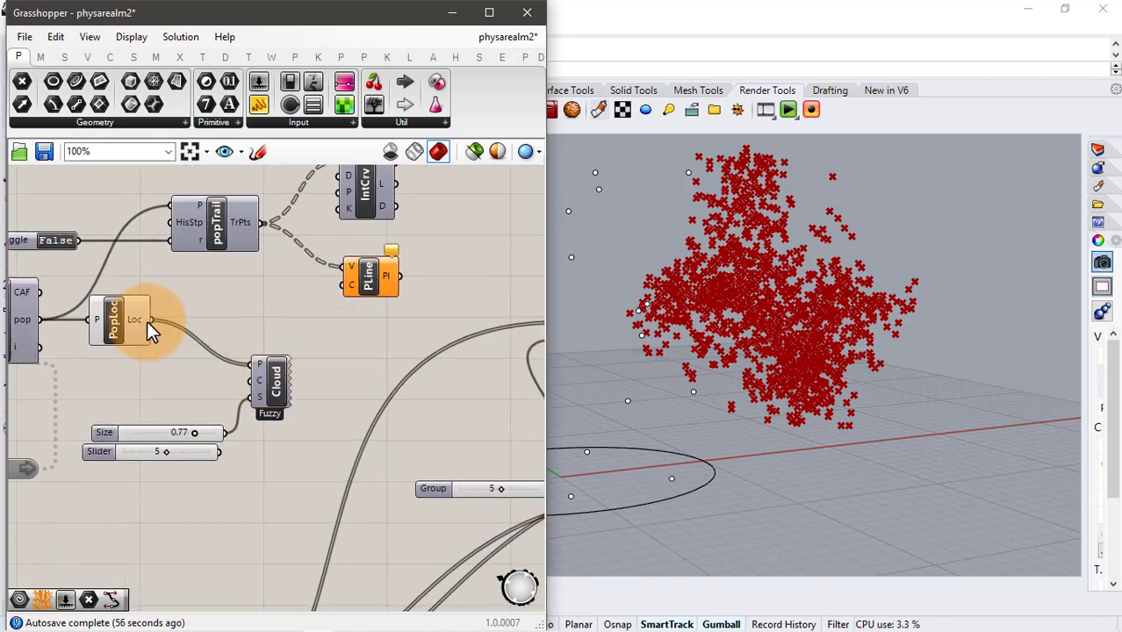
drag(149, 320, 368, 321)
scroll(338, 257, down, 2)
right_drag(314, 310, 367, 313)
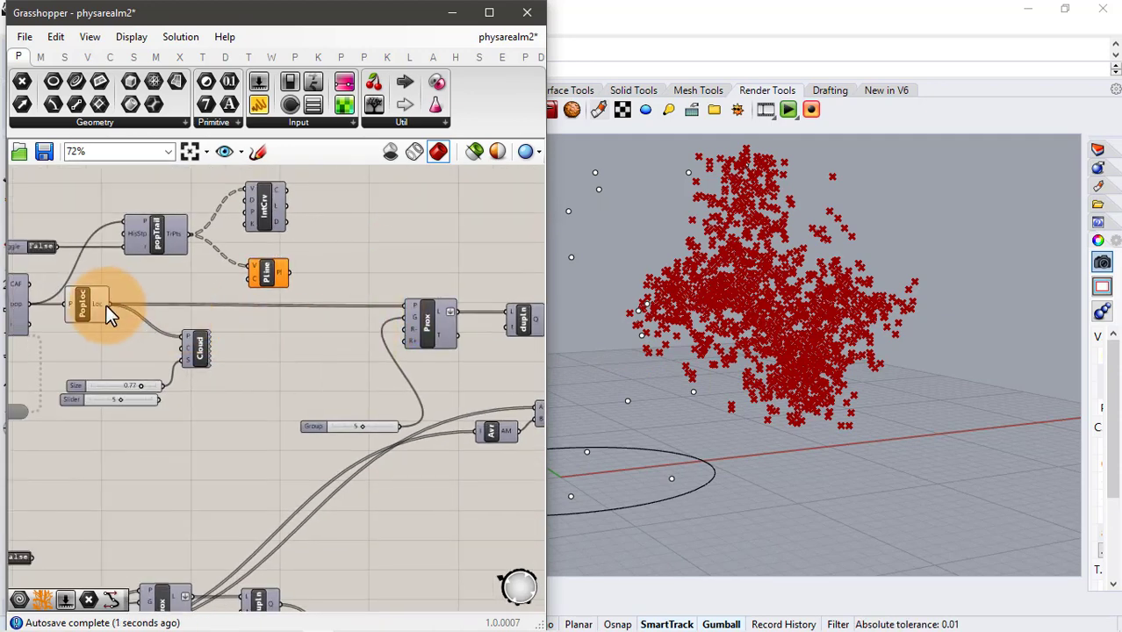
drag(105, 304, 481, 431)
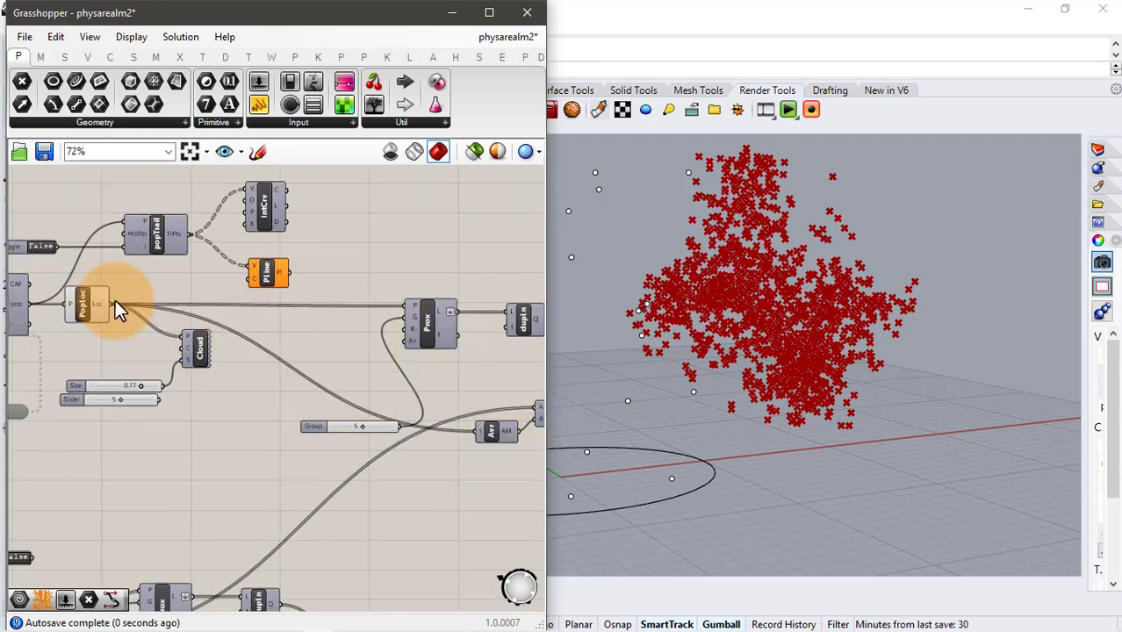
drag(114, 304, 537, 408)
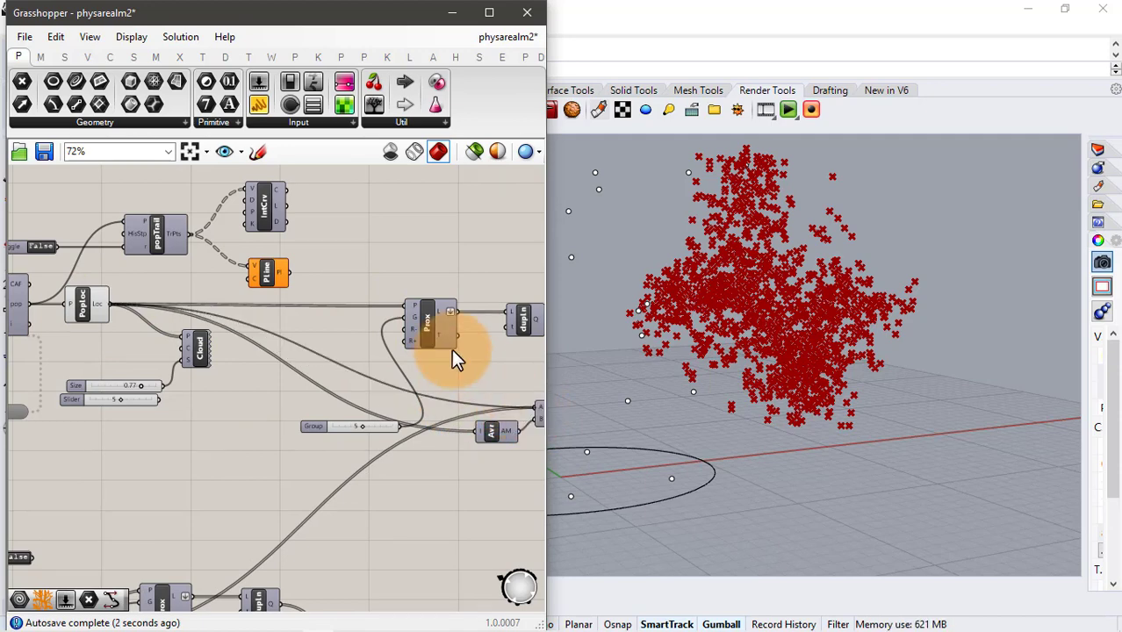
scroll(460, 352, down, 1)
Hide the preview of the upper PopLoc component.
click(147, 314)
middle_click(165, 341)
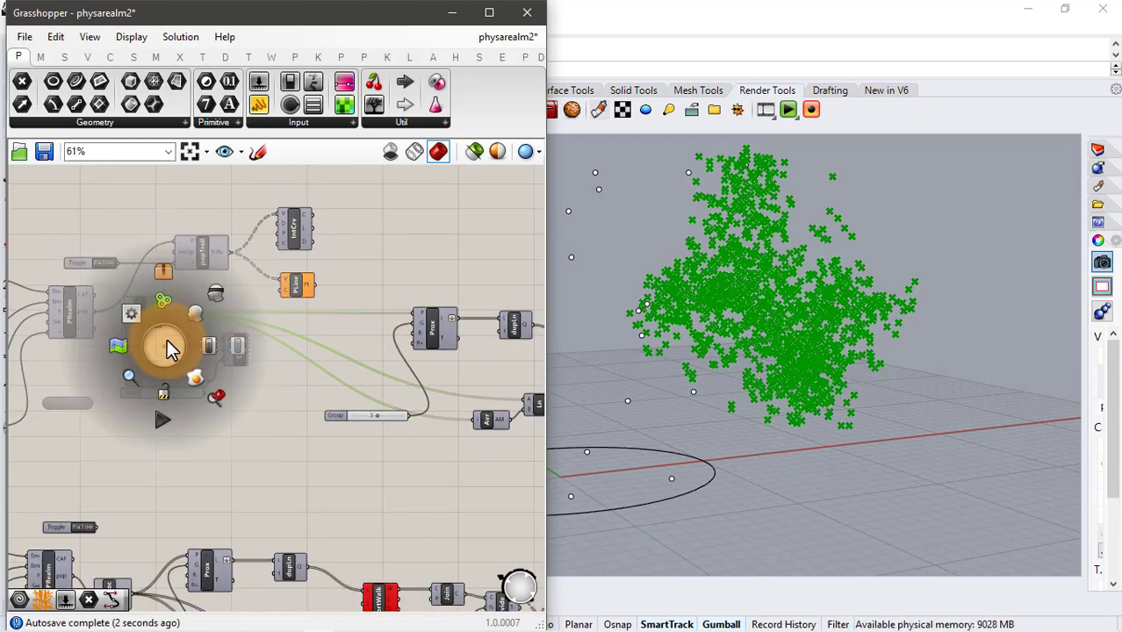
click(212, 297)
Turn on the preview of the copied Prox component to display the proximity lines.
right_drag(444, 319, 244, 316)
scroll(244, 322, up, 2)
click(244, 322)
scroll(244, 322, up, 1)
middle_click(244, 323)
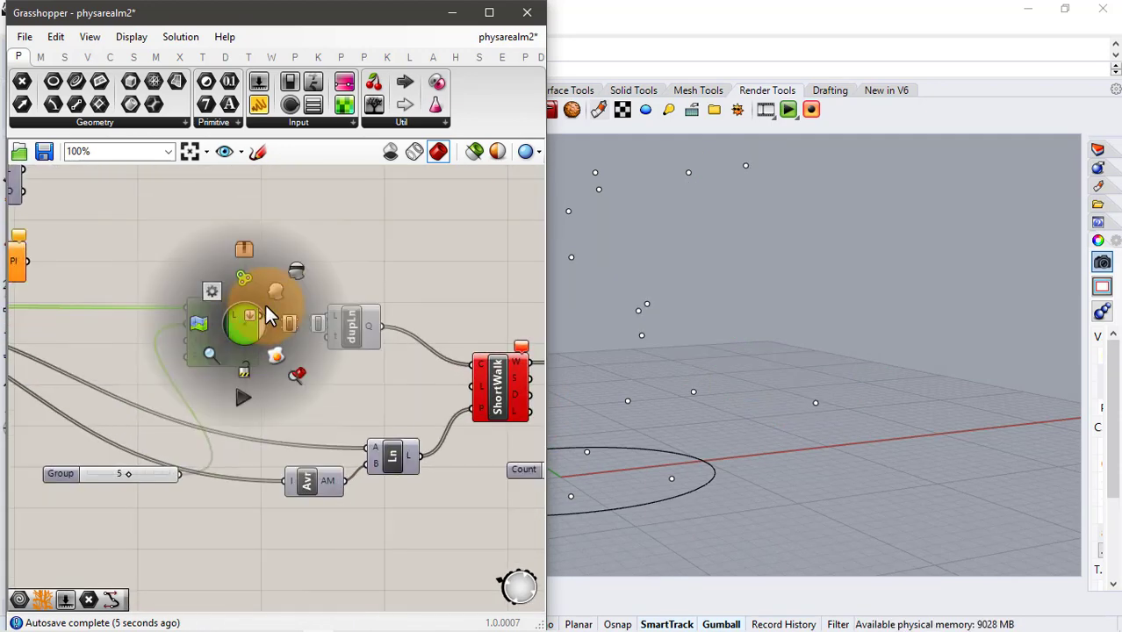
click(274, 292)
click(316, 253)
right_drag(877, 328, 878, 369)
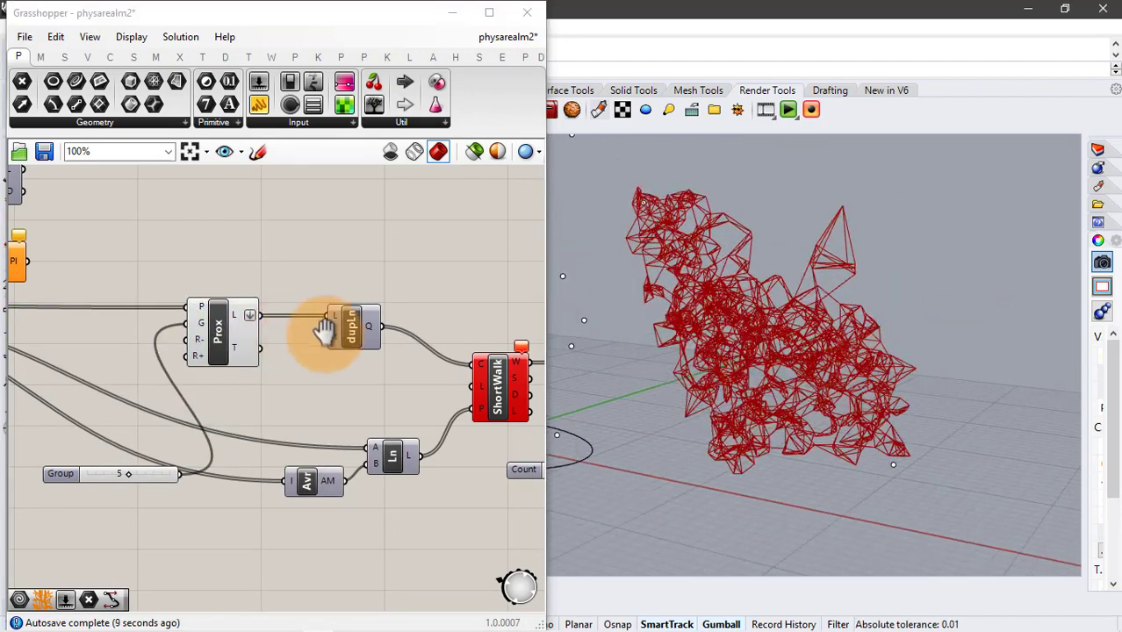
Set the XResolution slider feeding the upper BoxEnvir component to 35.
right_drag(325, 331, 542, 339)
mouse_move(353, 480)
mouse_down()
mouse_move(319, 479)
mouse_move(350, 483)
mouse_up()
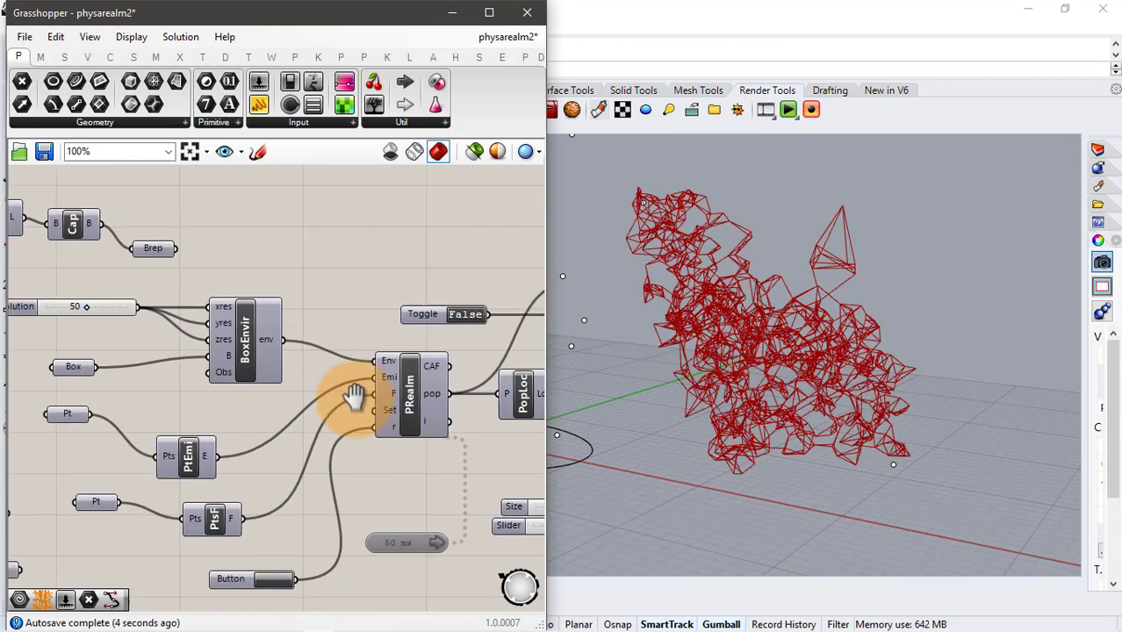
right_drag(353, 397, 370, 416)
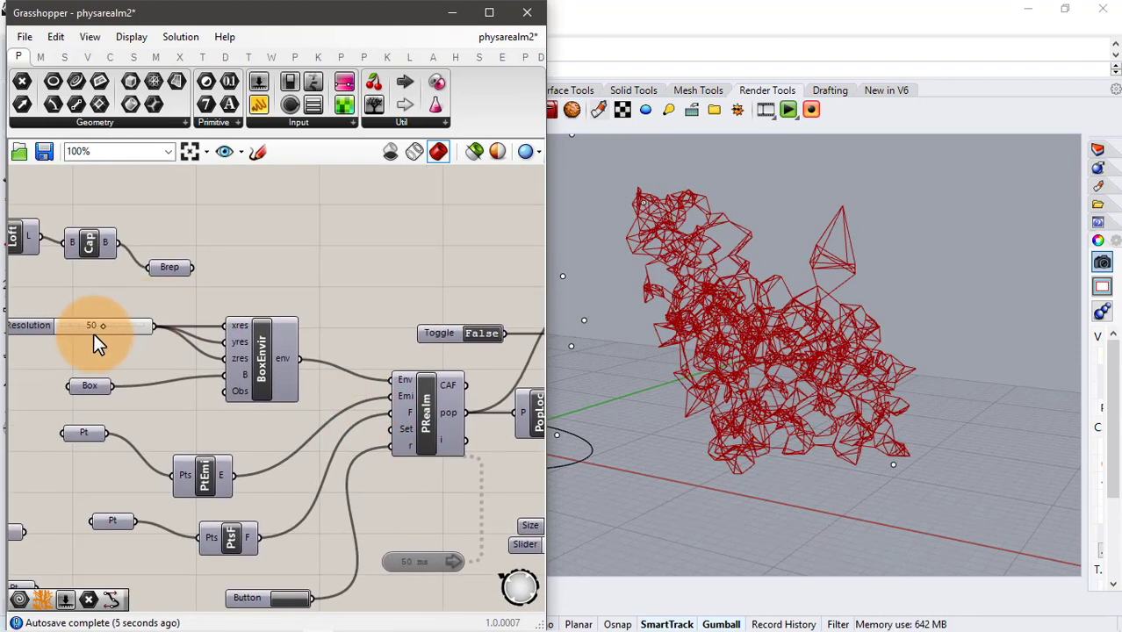
mouse_move(101, 328)
mouse_down()
mouse_move(89, 332)
mouse_move(122, 348)
mouse_move(97, 334)
mouse_up()
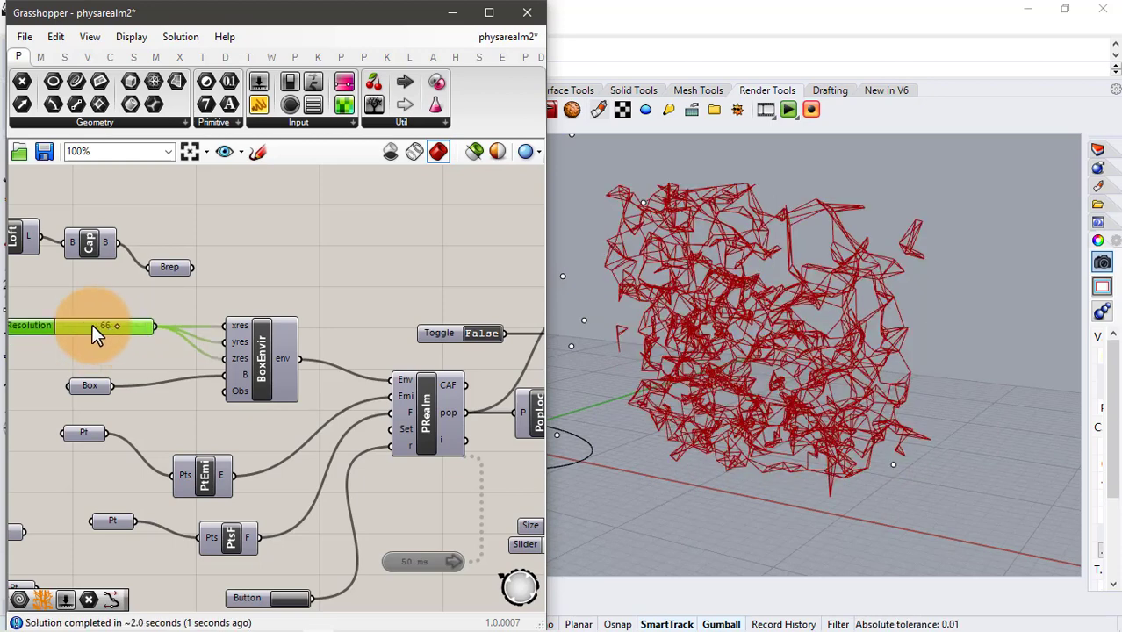
double_click(97, 334)
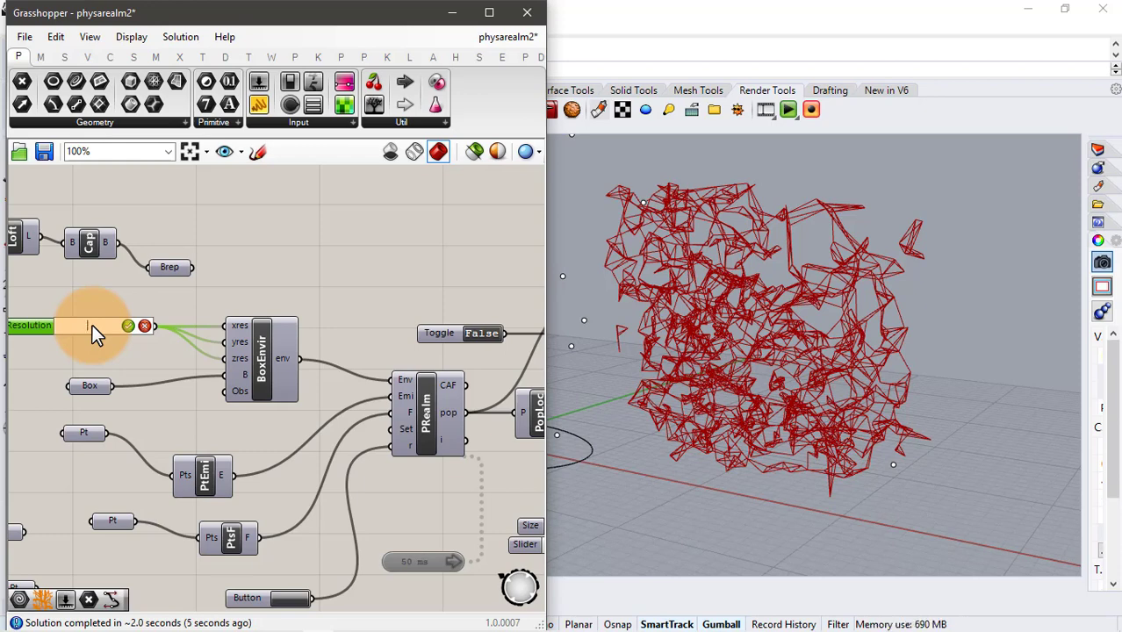
key(Return)
click(178, 373)
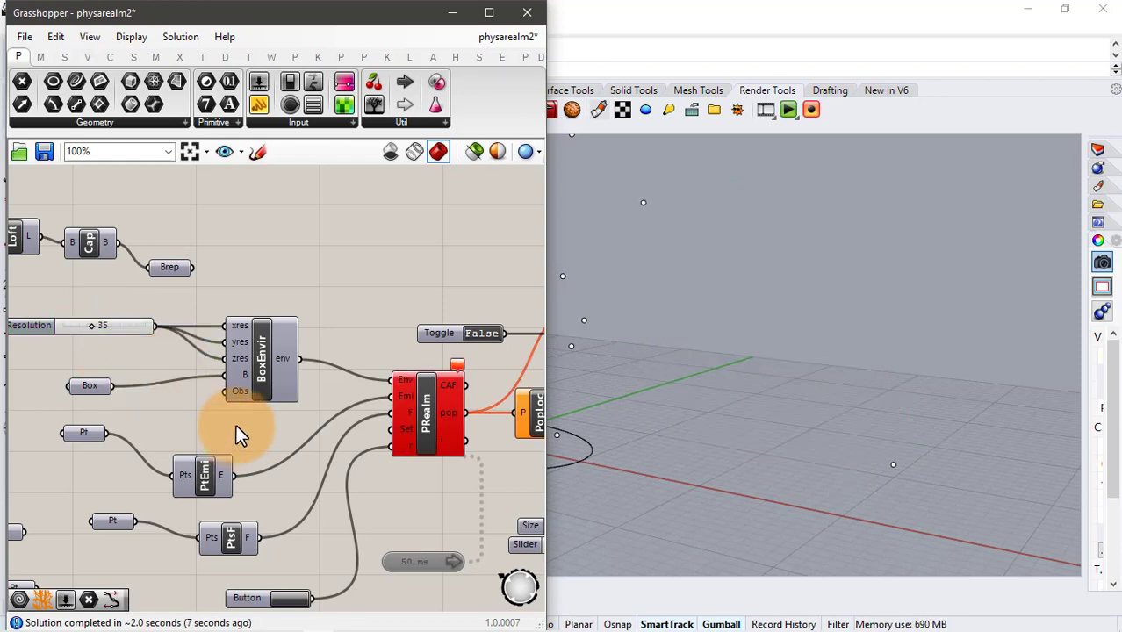
Enable the 50 ms timer and reset the simulation with the Button.
right_drag(229, 396, 223, 360)
right_click(425, 525)
click(457, 547)
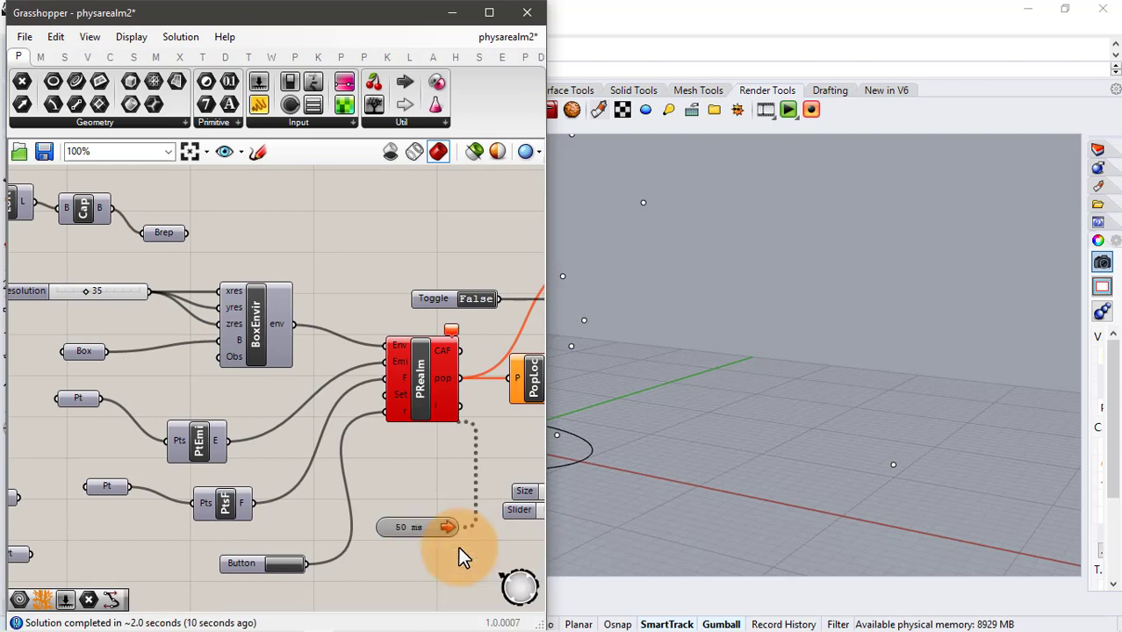
right_drag(375, 457, 359, 449)
click(270, 557)
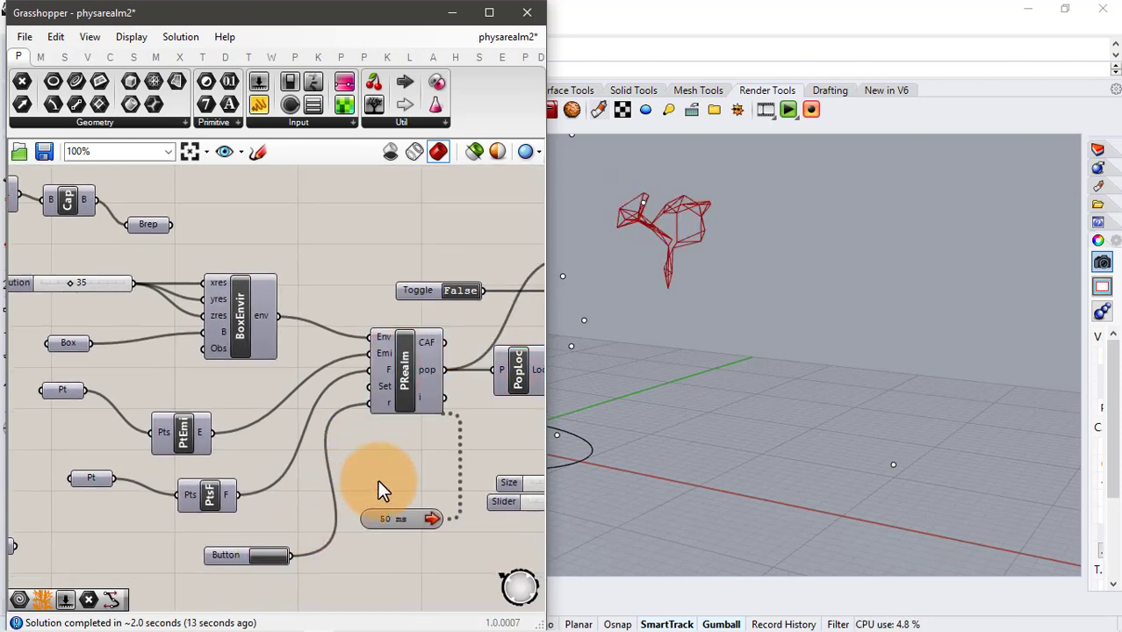
right_drag(738, 286, 765, 309)
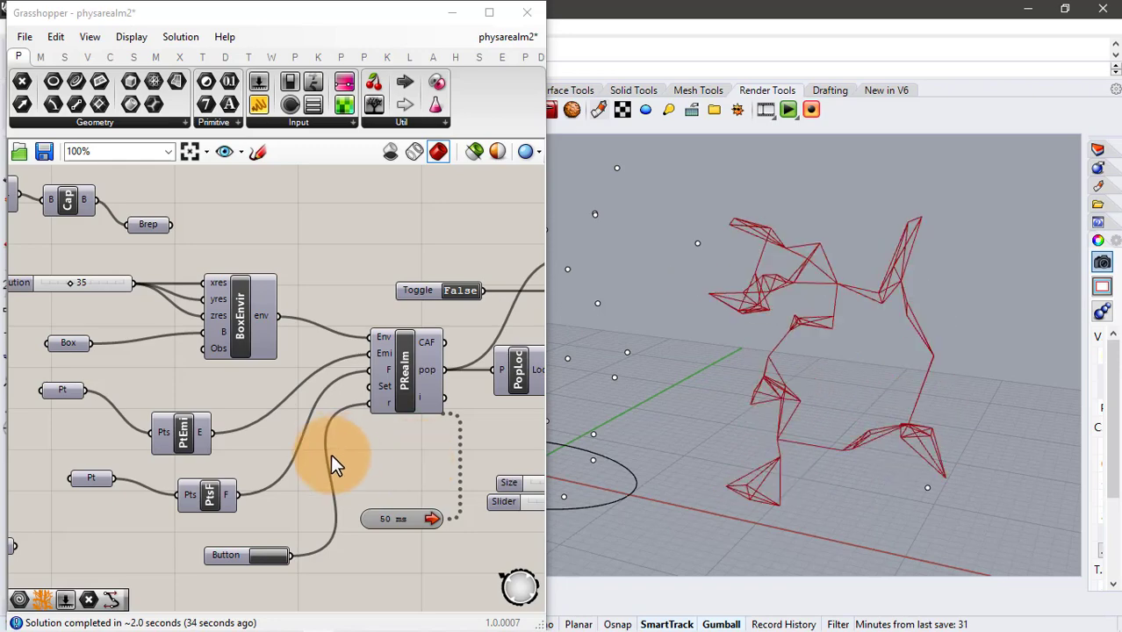
Disable the 50 ms timer to stop the running simulation.
right_drag(415, 401, 255, 365)
scroll(412, 355, down, 2)
right_drag(415, 354, 321, 364)
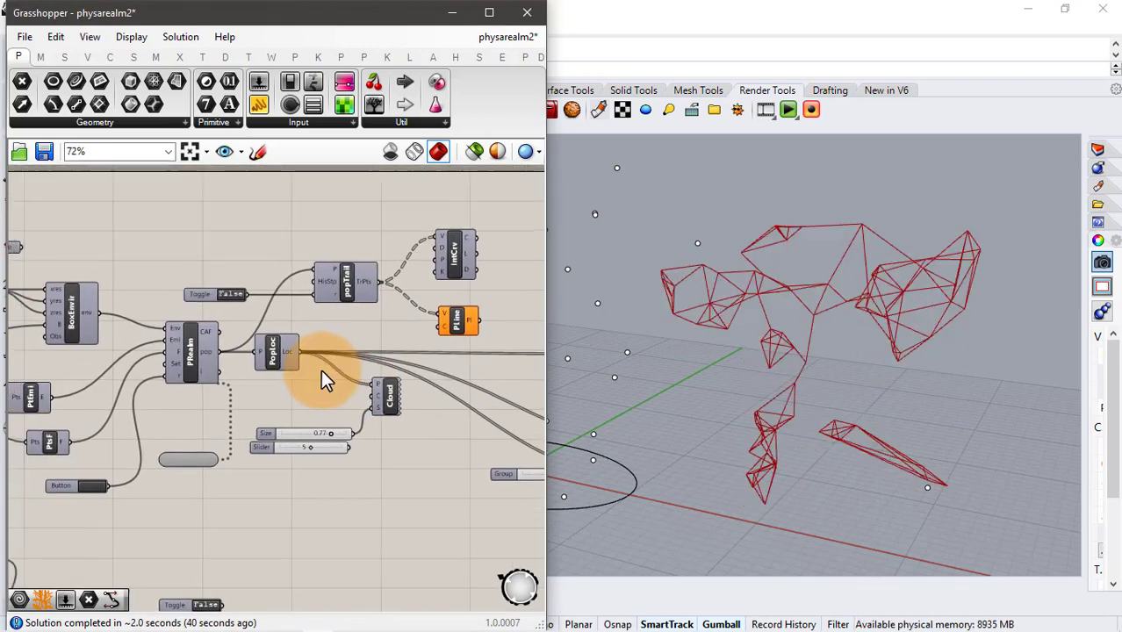
scroll(187, 421, up, 1)
scroll(184, 458, up, 1)
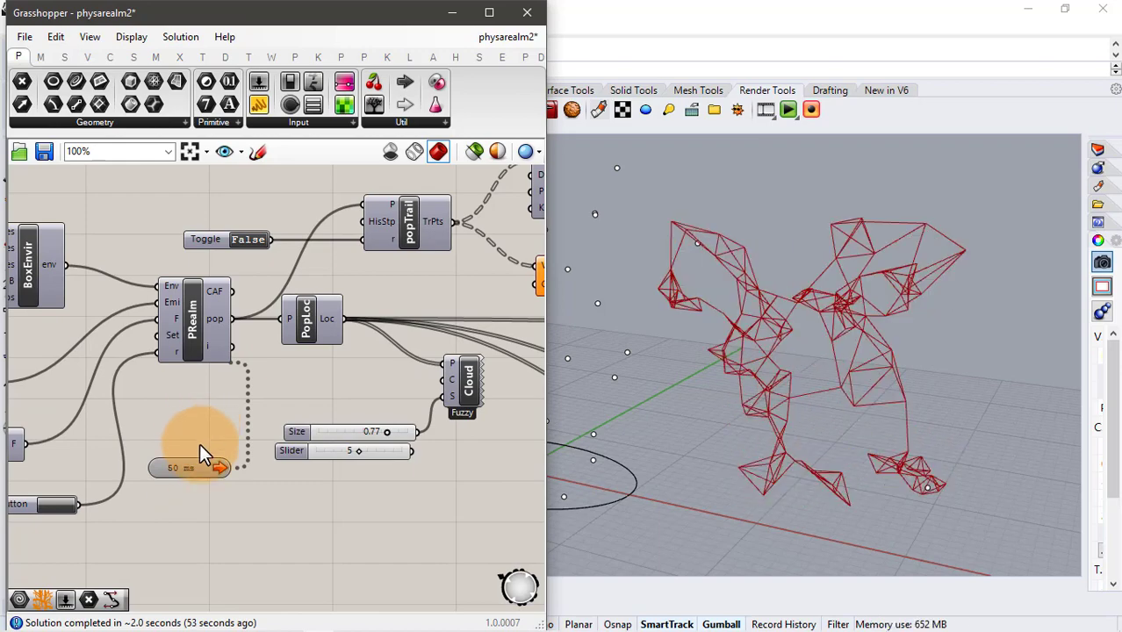
right_click(196, 470)
click(241, 501)
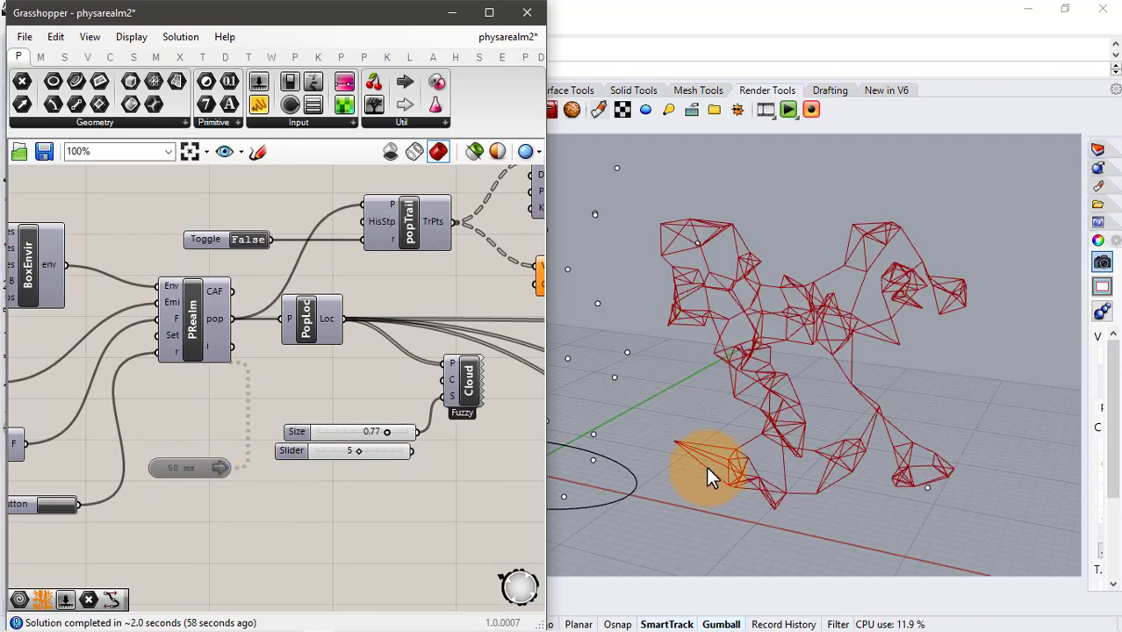
Turn on the preview of the copied ShortWalk component.
right_drag(707, 470, 820, 353)
scroll(820, 352, down, 3)
scroll(338, 371, down, 2)
right_drag(346, 376, 90, 378)
scroll(364, 441, up, 4)
mouse_move(312, 470)
mouse_down()
mouse_move(346, 468)
mouse_move(317, 466)
mouse_up()
scroll(378, 344, down, 2)
right_drag(381, 344, 199, 326)
click(332, 338)
middle_click(333, 337)
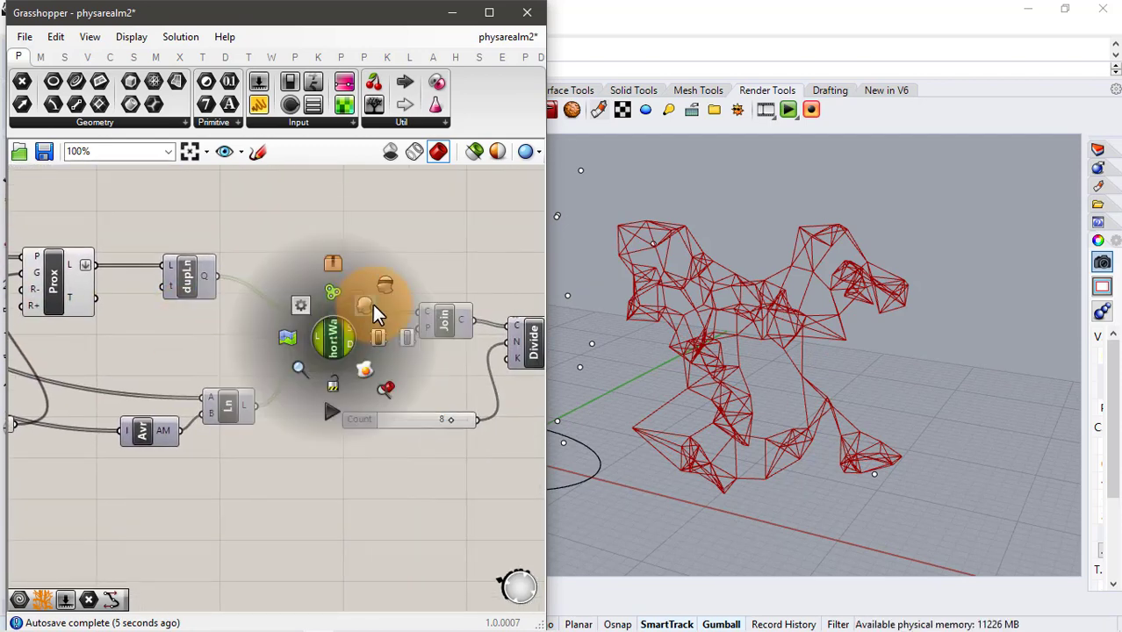
click(359, 309)
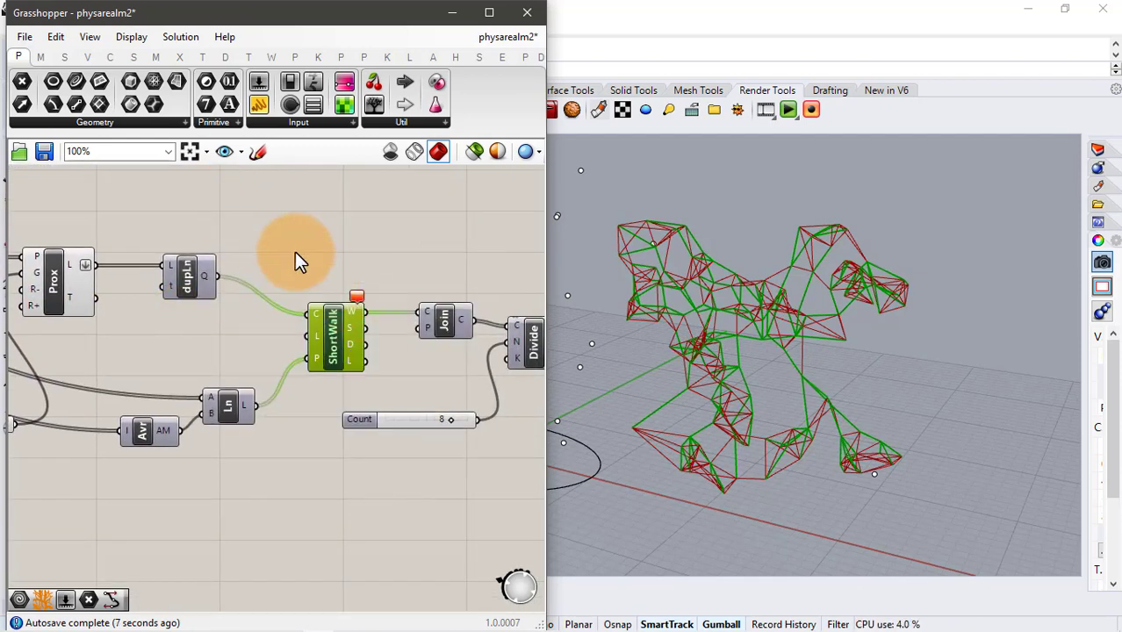
Hide the previews of the components feeding ShortWalk: Prox, dupLn, Average and Line.
click(283, 241)
drag(280, 238, 38, 524)
middle_click(170, 496)
click(221, 441)
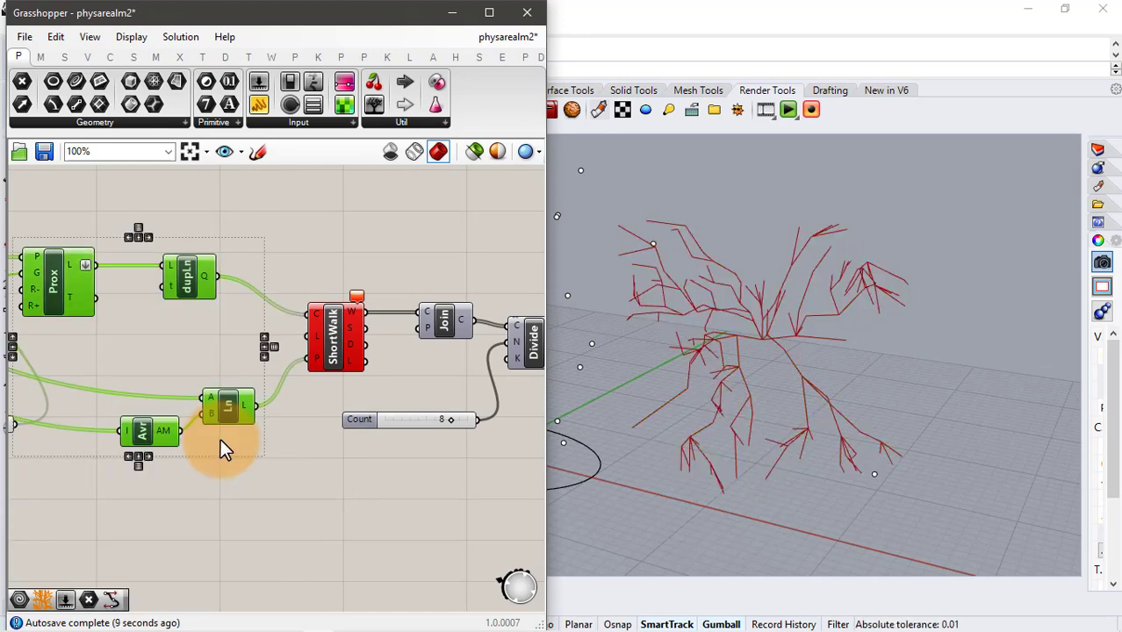
click(221, 450)
right_drag(813, 298, 762, 330)
Turn on the preview of the copied IntCrv component.
scroll(422, 332, down, 1)
right_drag(341, 337, 230, 339)
scroll(476, 371, up, 1)
click(485, 369)
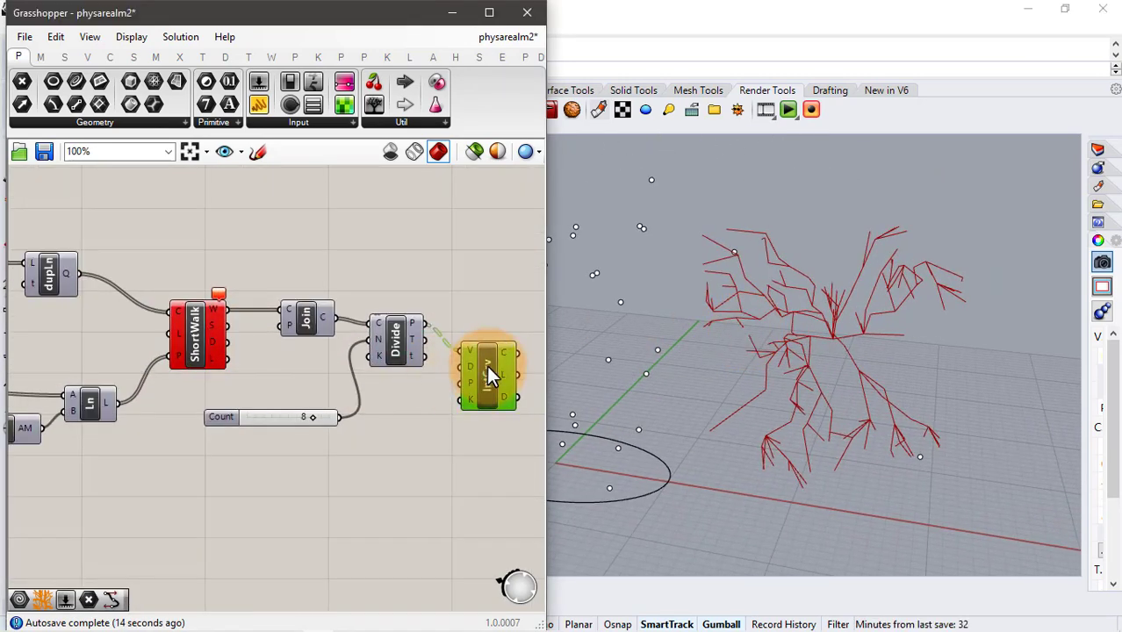
middle_click(488, 367)
click(516, 336)
click(446, 314)
Hide the previews of ShortWalk, Join and Divide, then highlight the IntCrv curves for inspection.
drag(378, 258, 162, 451)
middle_click(176, 497)
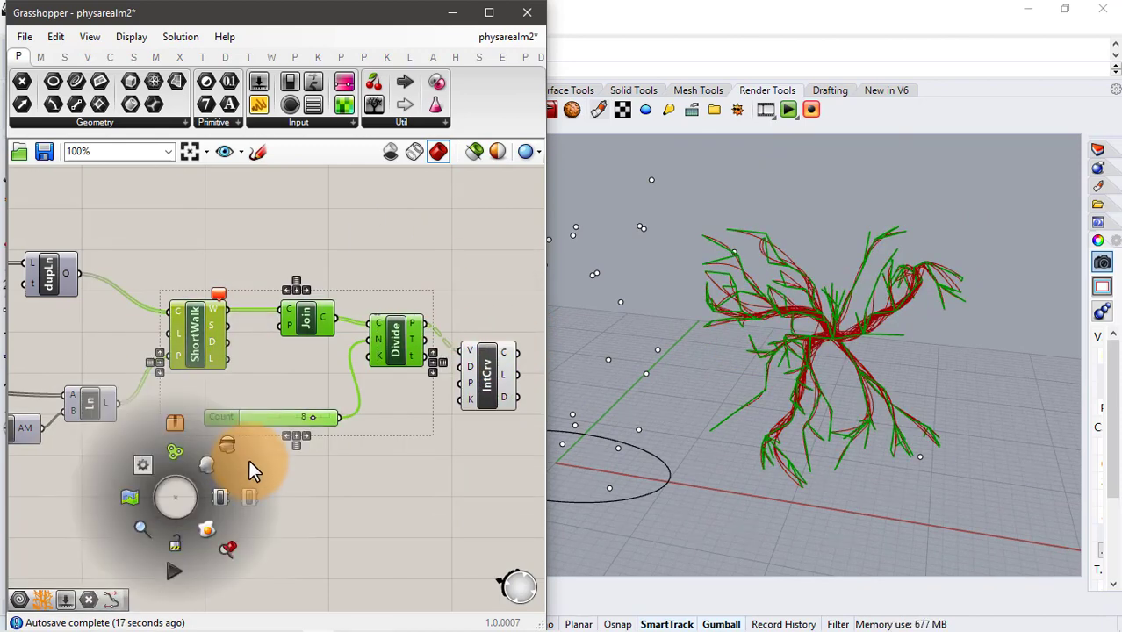
click(225, 450)
right_drag(946, 380, 689, 353)
scroll(405, 372, up, 1)
right_drag(444, 372, 260, 383)
click(345, 403)
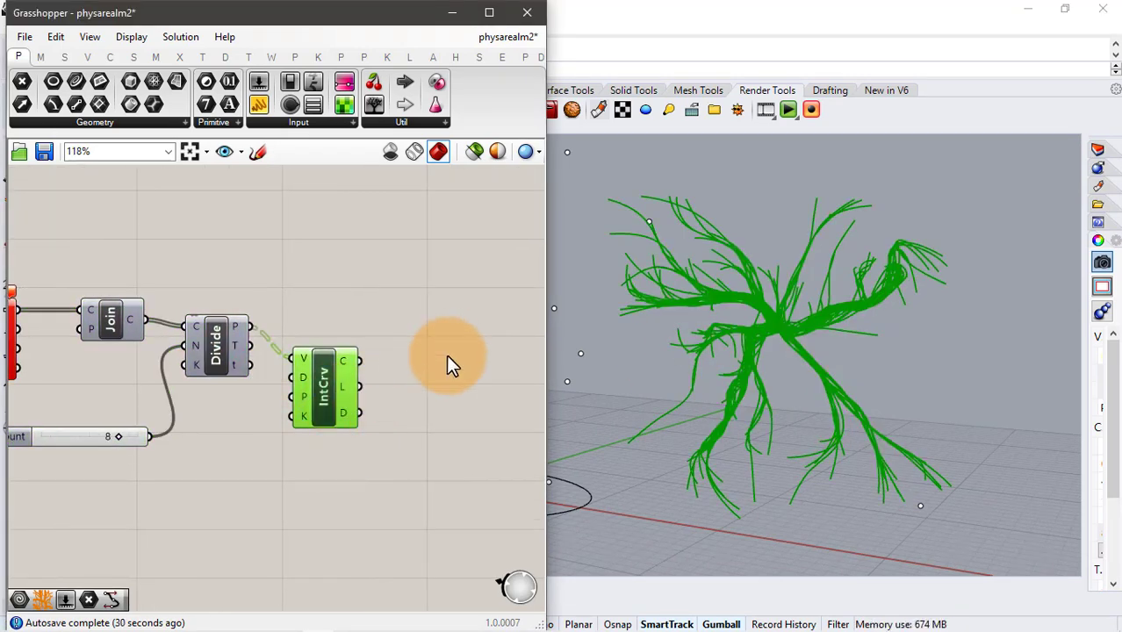
click(446, 361)
Hide the IntCrv preview and turn the ShortWalk preview back on.
click(334, 388)
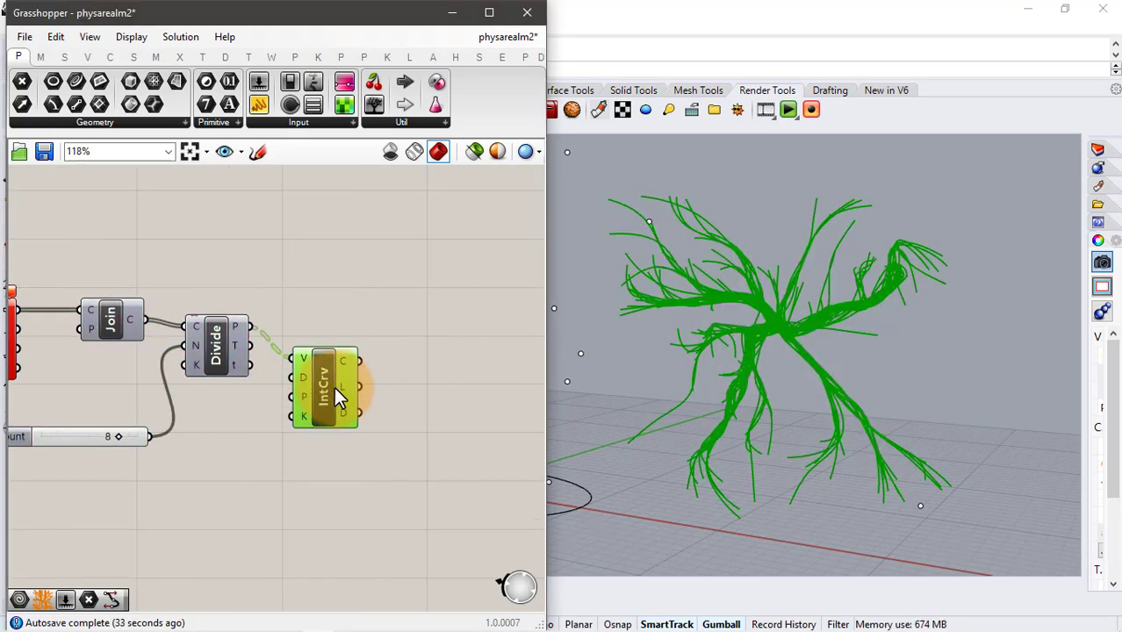
middle_click(333, 388)
click(388, 340)
right_drag(355, 329, 523, 374)
click(164, 390)
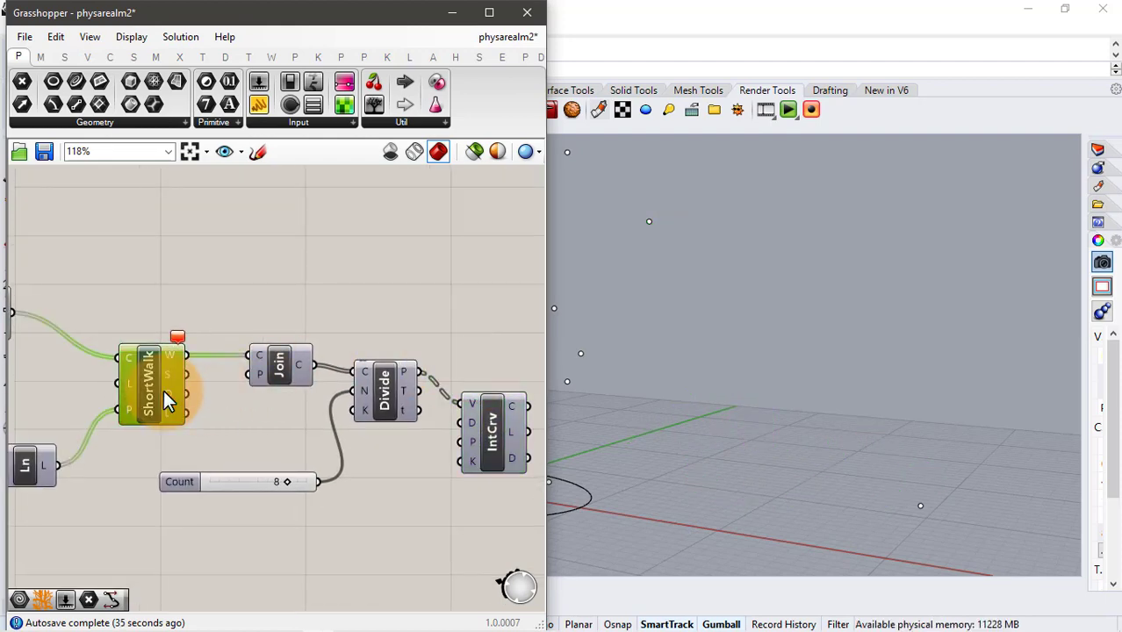
middle_click(164, 390)
click(194, 361)
click(273, 281)
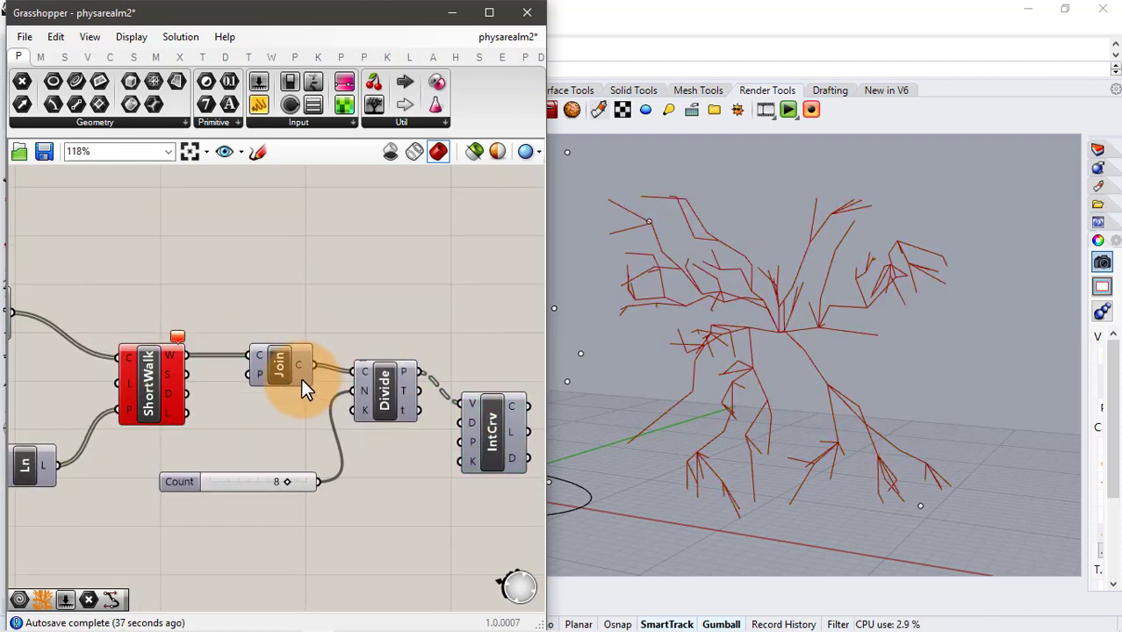
Add a Discontinuity component above the Join component, in the free space beside ShortWalk.
drag(145, 383, 147, 295)
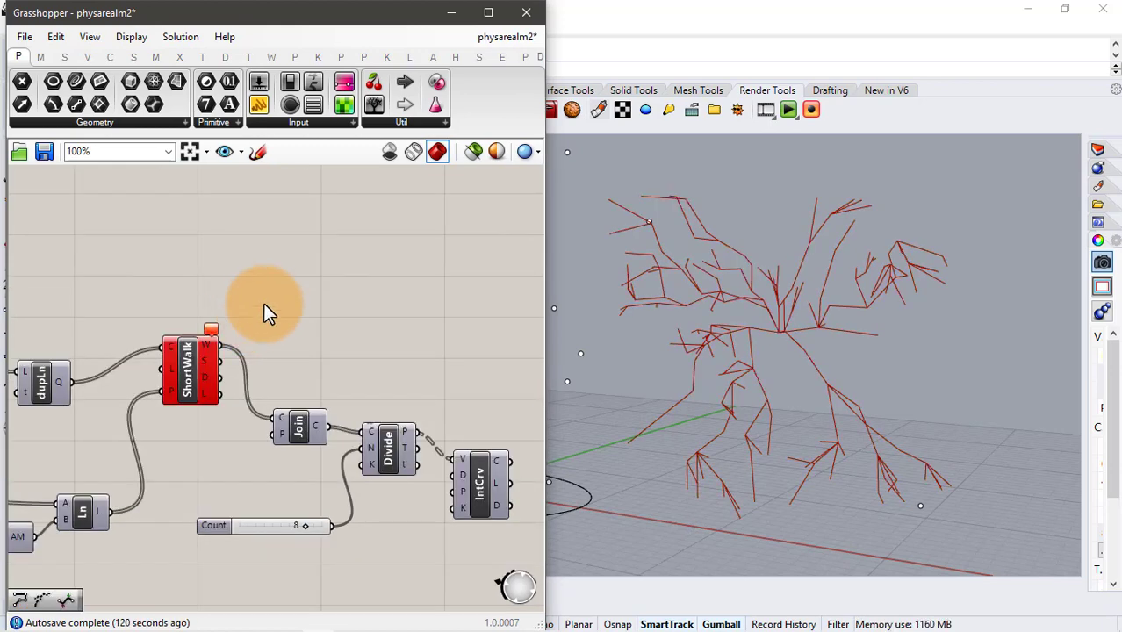
scroll(263, 302, up, 1)
mouse_move(264, 302)
right_down()
mouse_move(287, 257)
mouse_move(276, 293)
right_up()
double_click(281, 290)
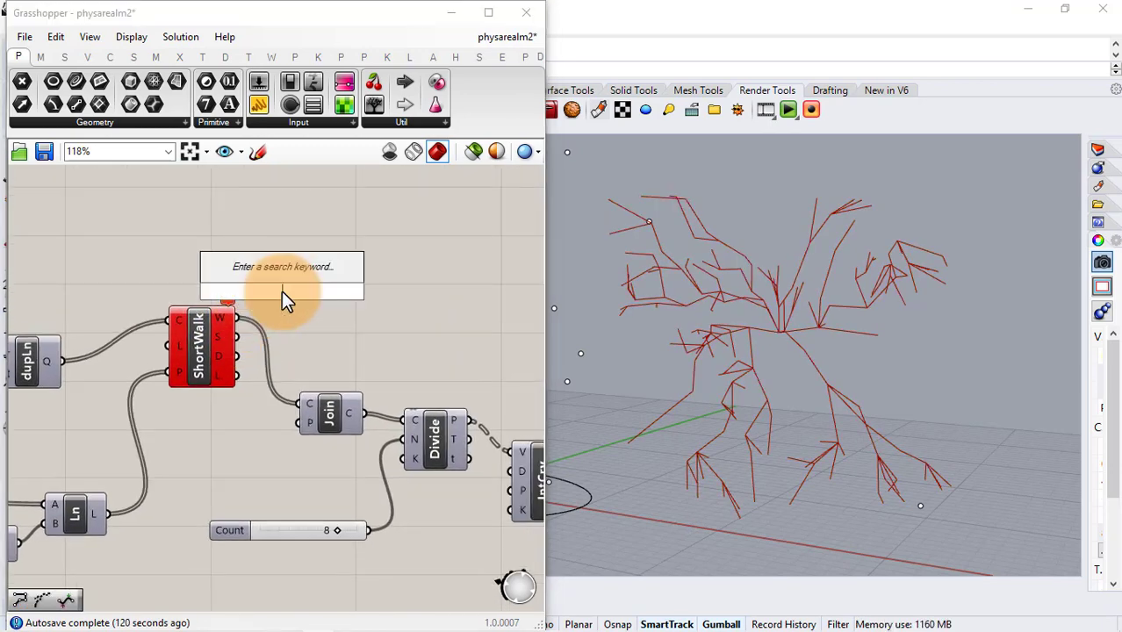
text(disc)
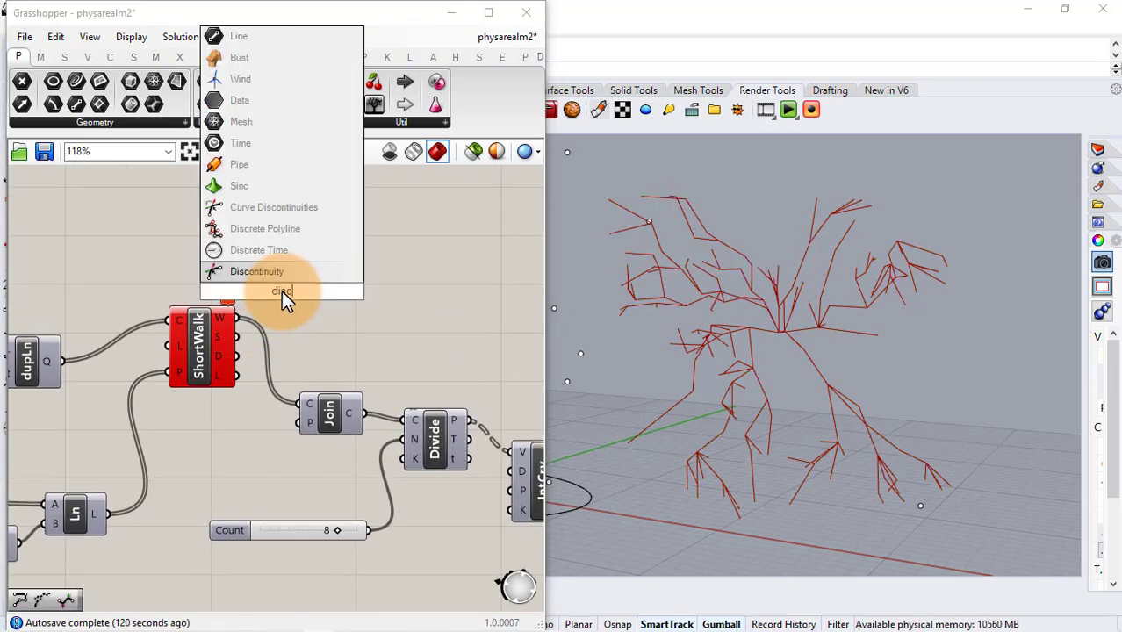
click(288, 279)
drag(266, 281, 328, 273)
Reparameterize the Discontinuity curve input, feed it ShortWalk's W output, and save the definition.
right_click(327, 272)
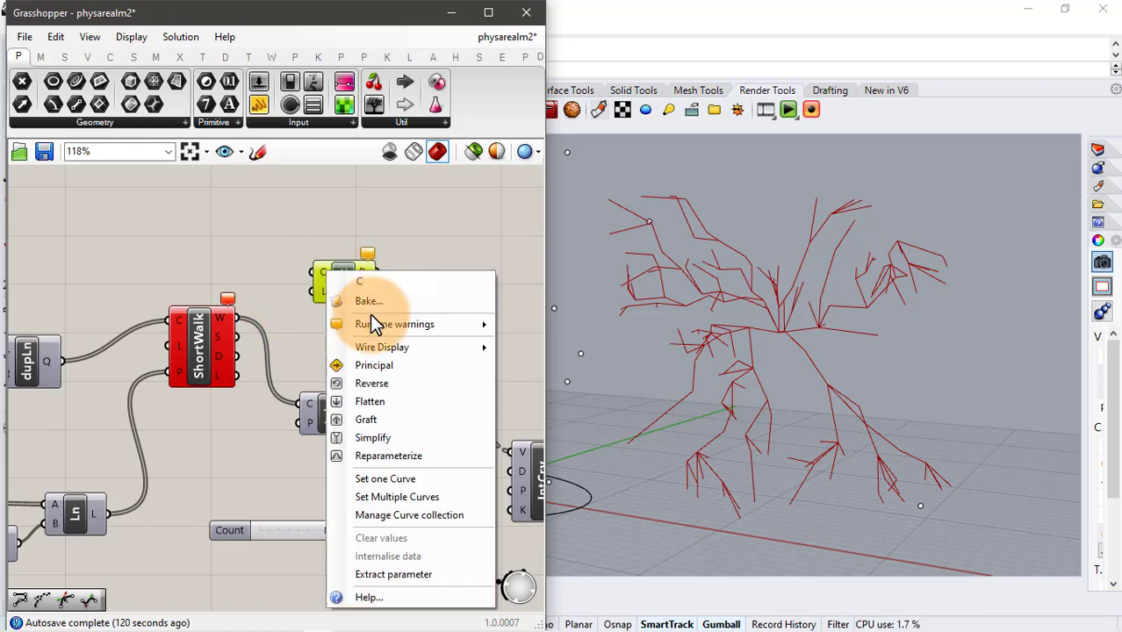
click(378, 453)
drag(237, 317, 355, 233)
key(ctrl+s)
right_drag(367, 234, 266, 279)
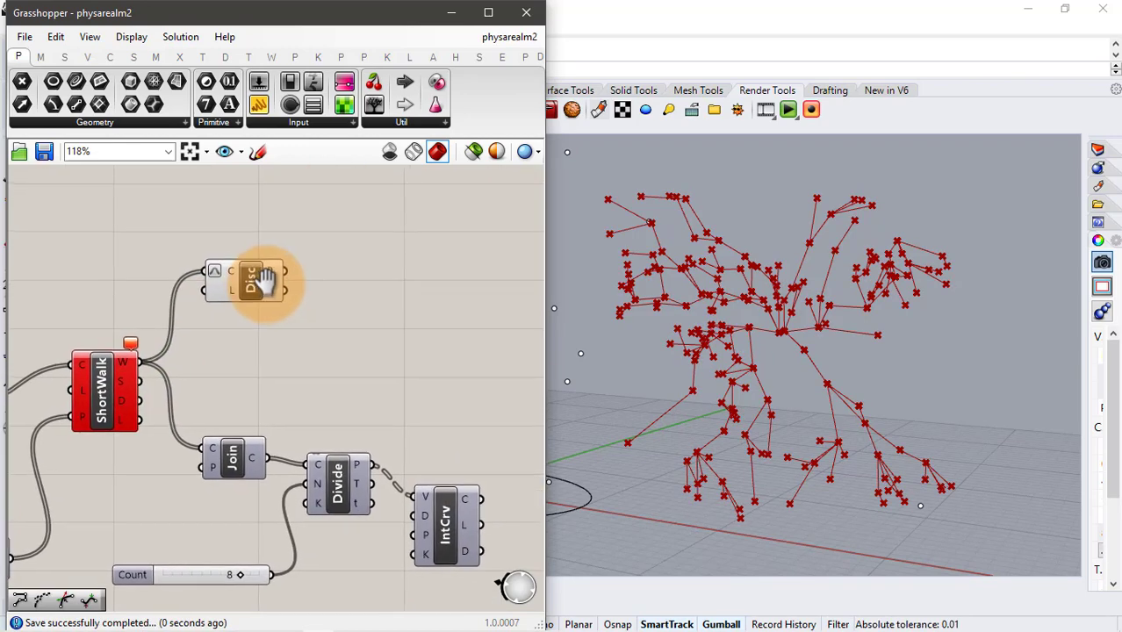
Add a Nurbs Curve component and connect Discontinuity's P output to its V input.
right_drag(421, 295, 345, 343)
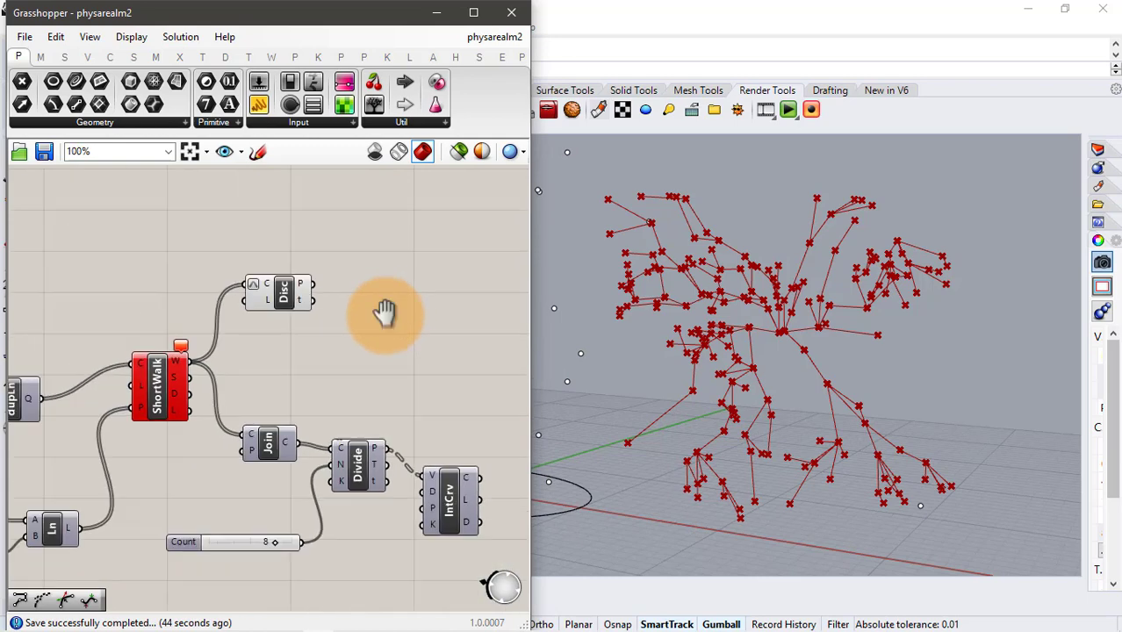
scroll(342, 329, up, 2)
double_click(340, 292)
text(nur)
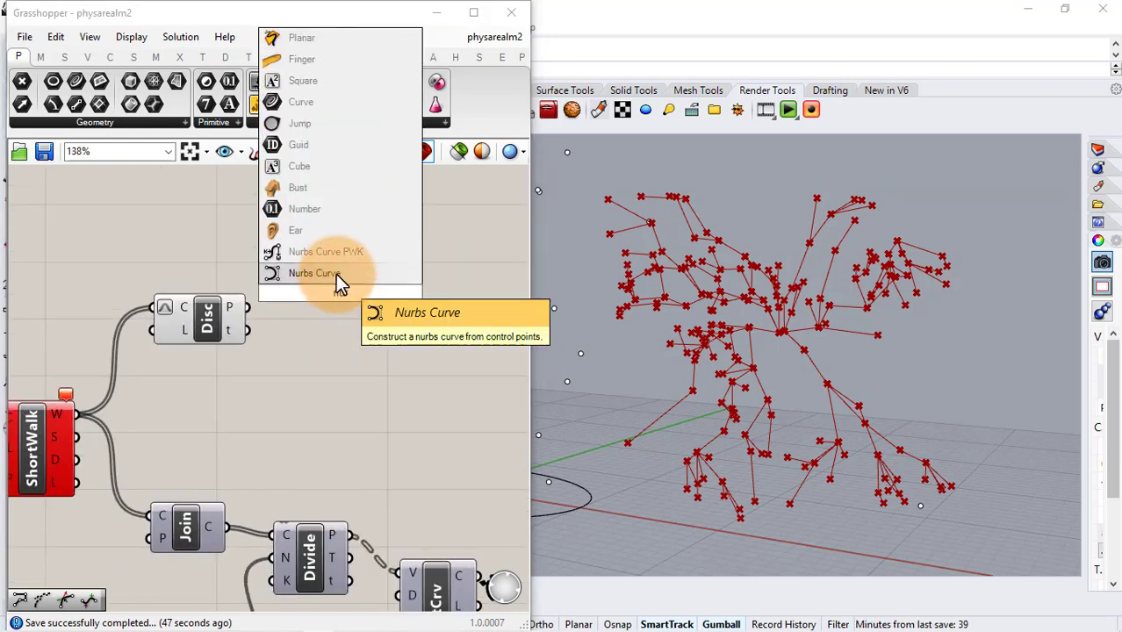
click(335, 274)
drag(248, 307, 301, 270)
drag(358, 296, 488, 280)
click(436, 349)
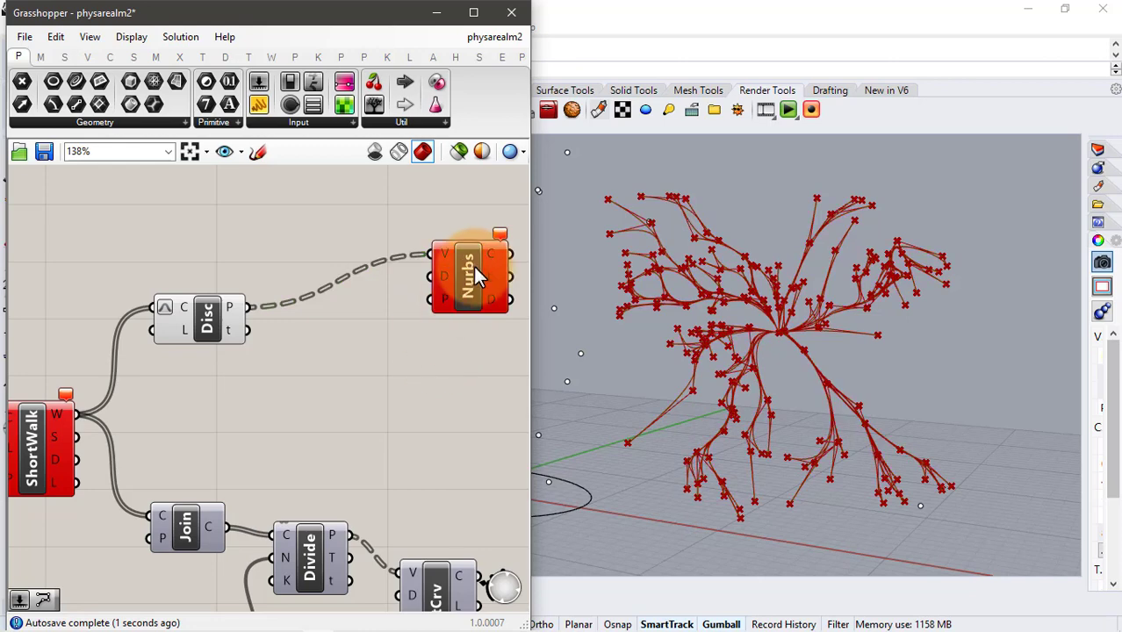
Hide the previews of ShortWalk, Disc and Join so only the Nurbs curves are displayed.
click(476, 272)
drag(247, 251, 59, 546)
middle_click(163, 438)
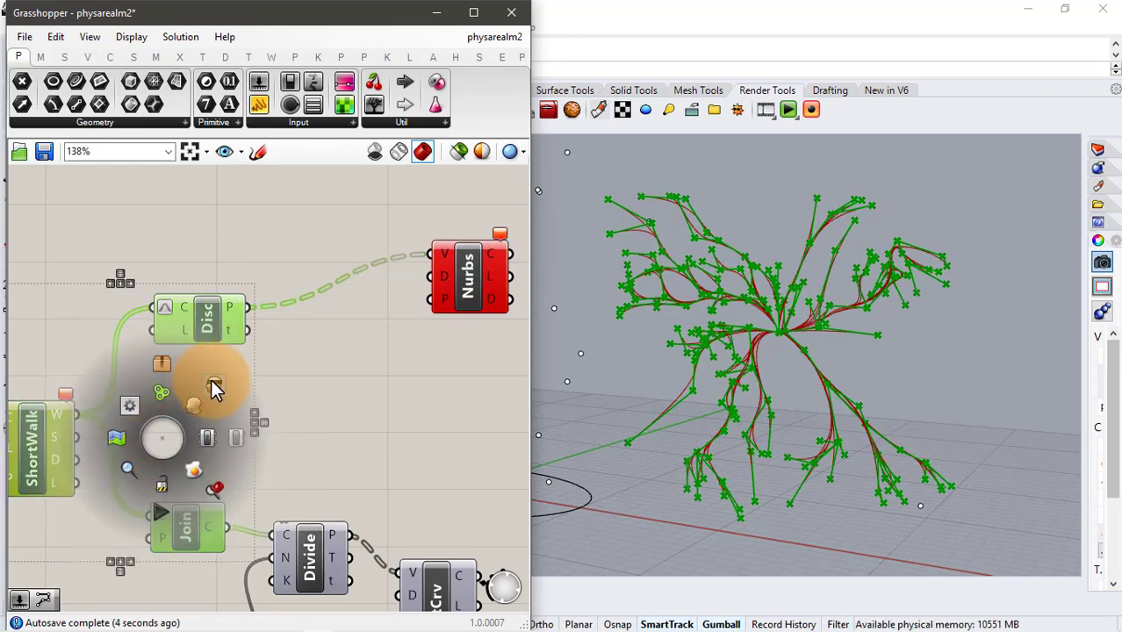
click(213, 383)
click(324, 360)
click(465, 269)
click(216, 232)
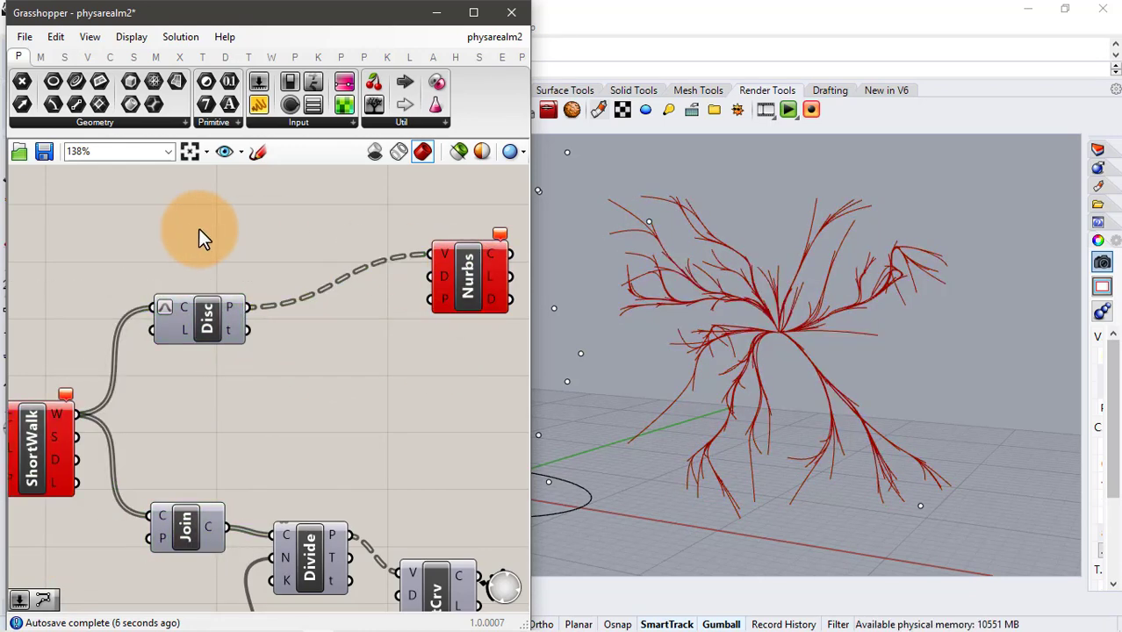
Add a List Length component and feed it the points from Disc's P output.
double_click(269, 222)
text(list l)
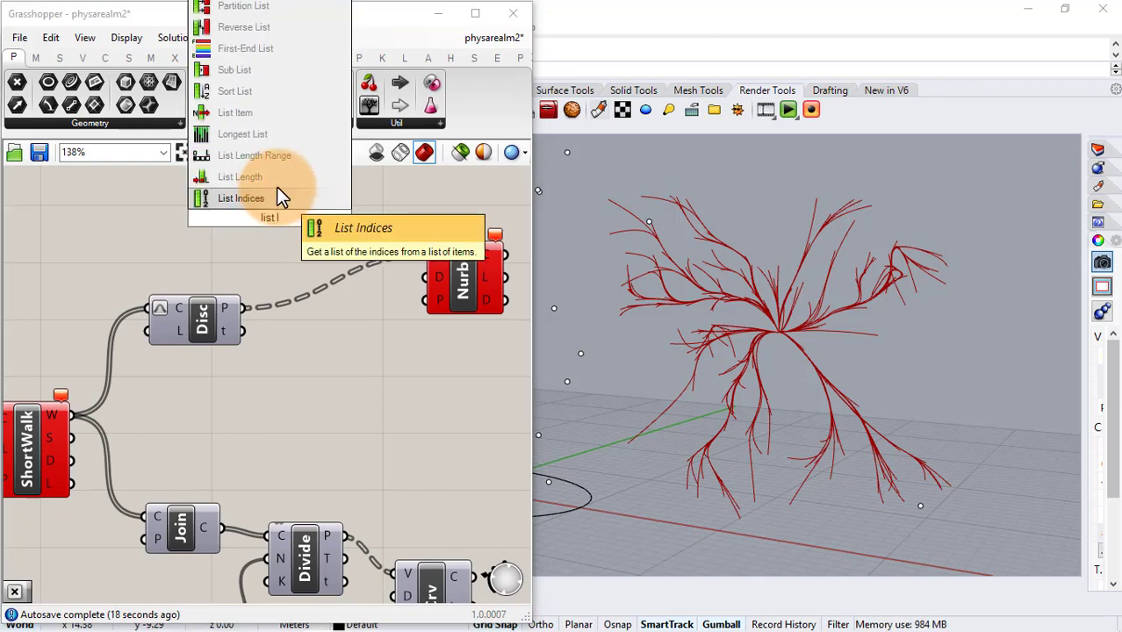
click(271, 179)
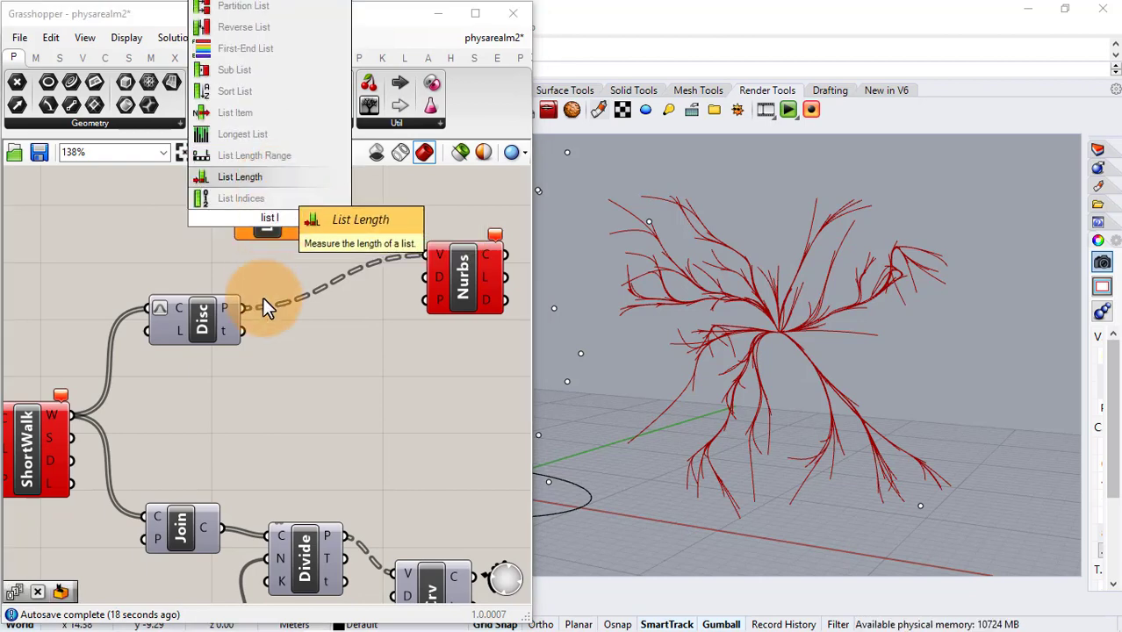
drag(244, 309, 235, 219)
right_drag(357, 188, 302, 244)
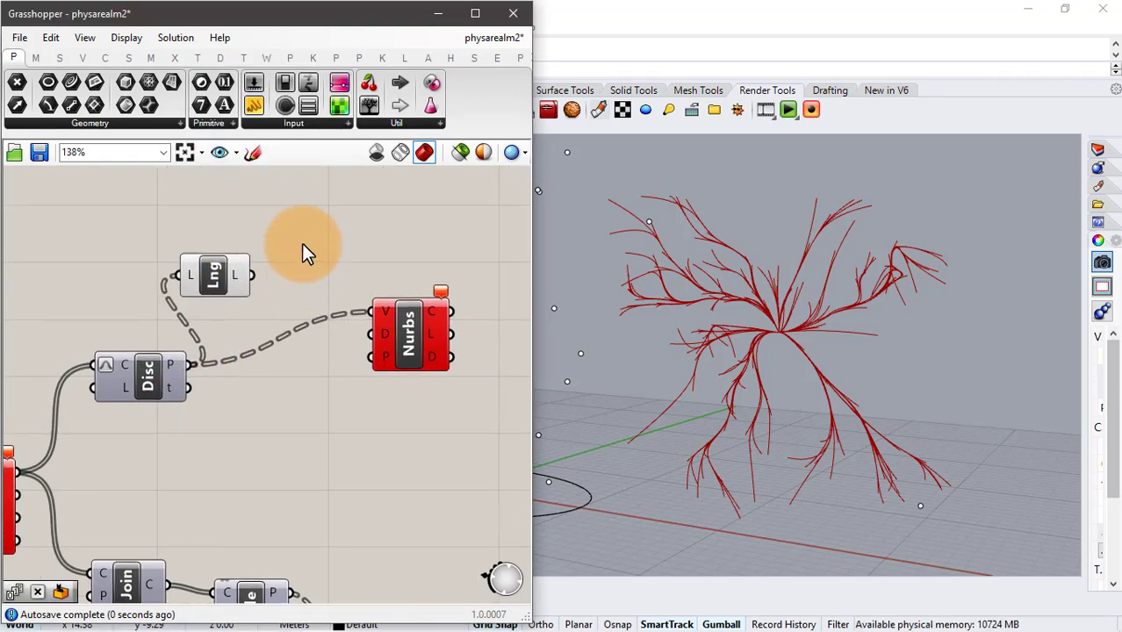
Add a Knot Vector component, connect the list length to its N input, and wire its K output to Nurbs' P input.
double_click(302, 244)
text(knots)
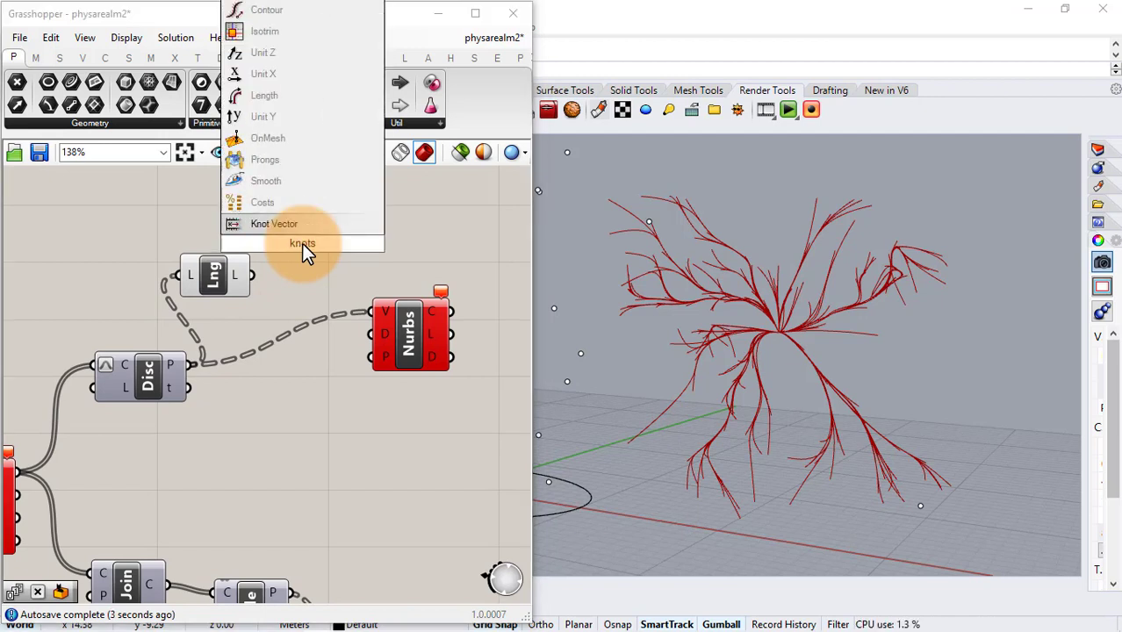
click(302, 224)
drag(251, 276, 264, 220)
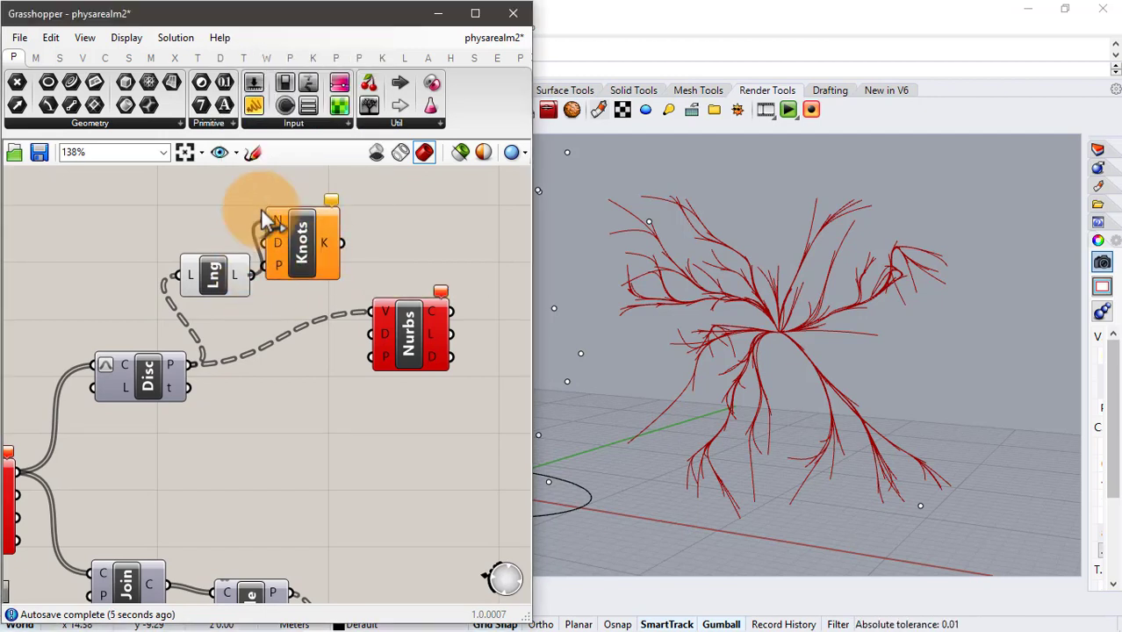
drag(342, 243, 464, 334)
click(391, 388)
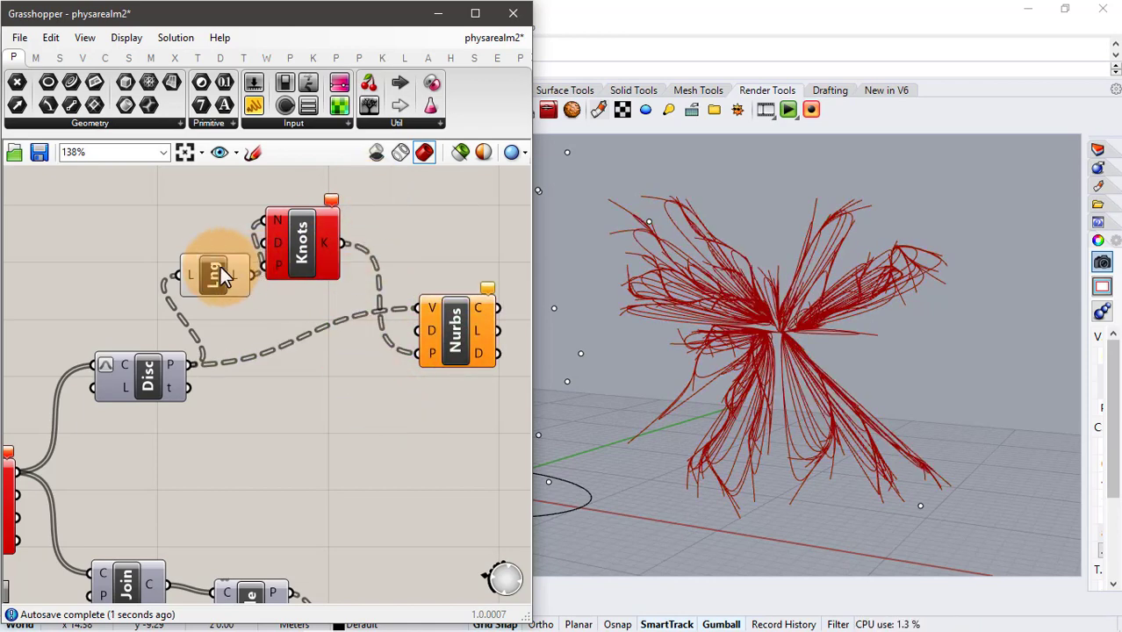
Line up the Lng component beside Knots and hide the previews of both.
drag(221, 267, 214, 222)
drag(366, 195, 235, 222)
middle_click(255, 250)
click(306, 199)
click(400, 369)
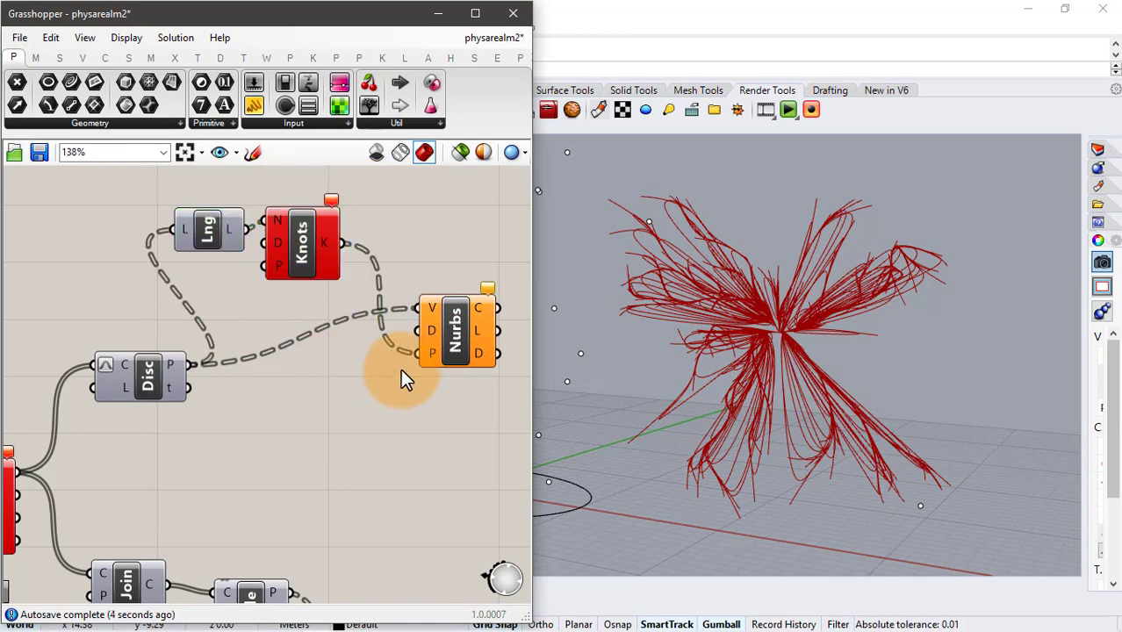
Add a Pipe Variable component after Nurbs and connect the Nurbs C output to its curve input.
right_drag(386, 372, 289, 299)
click(363, 263)
click(455, 260)
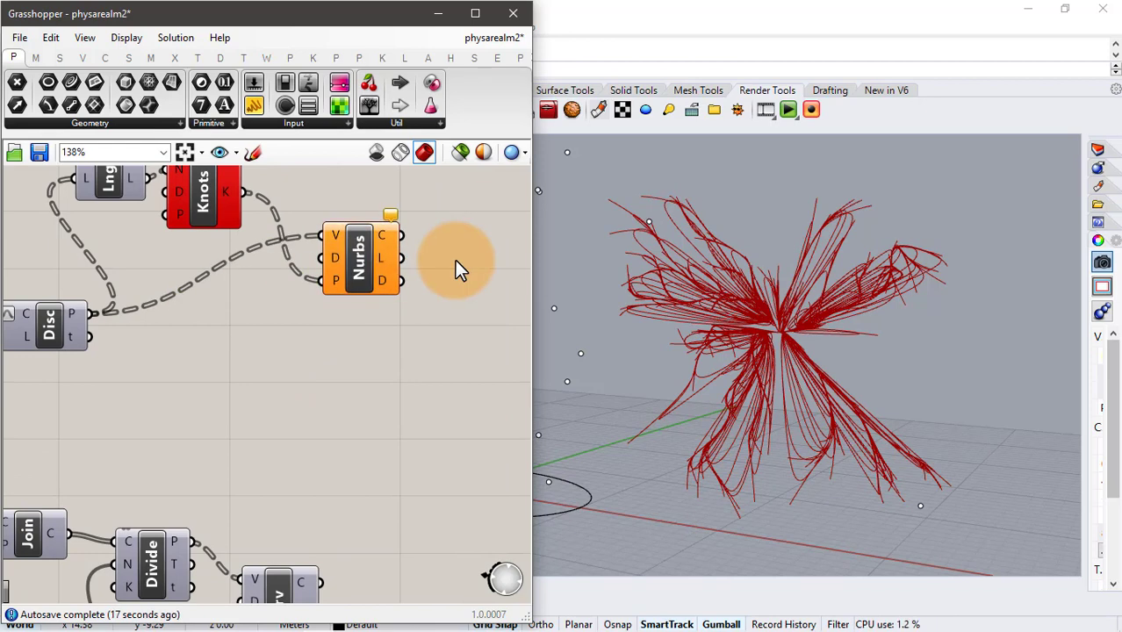
double_click(455, 260)
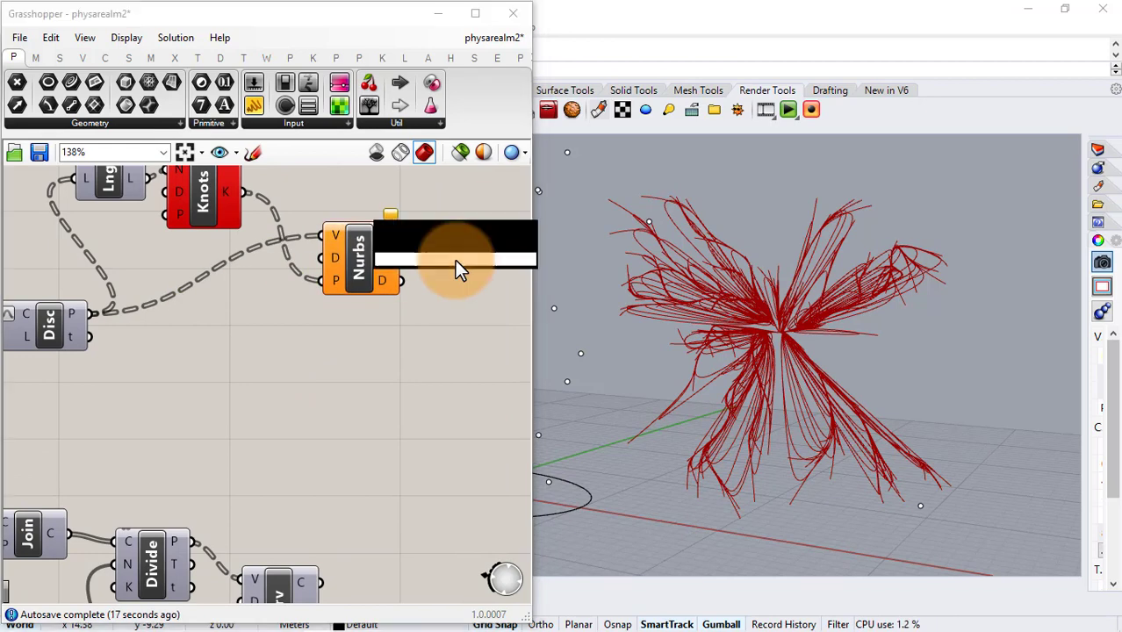
text(var)
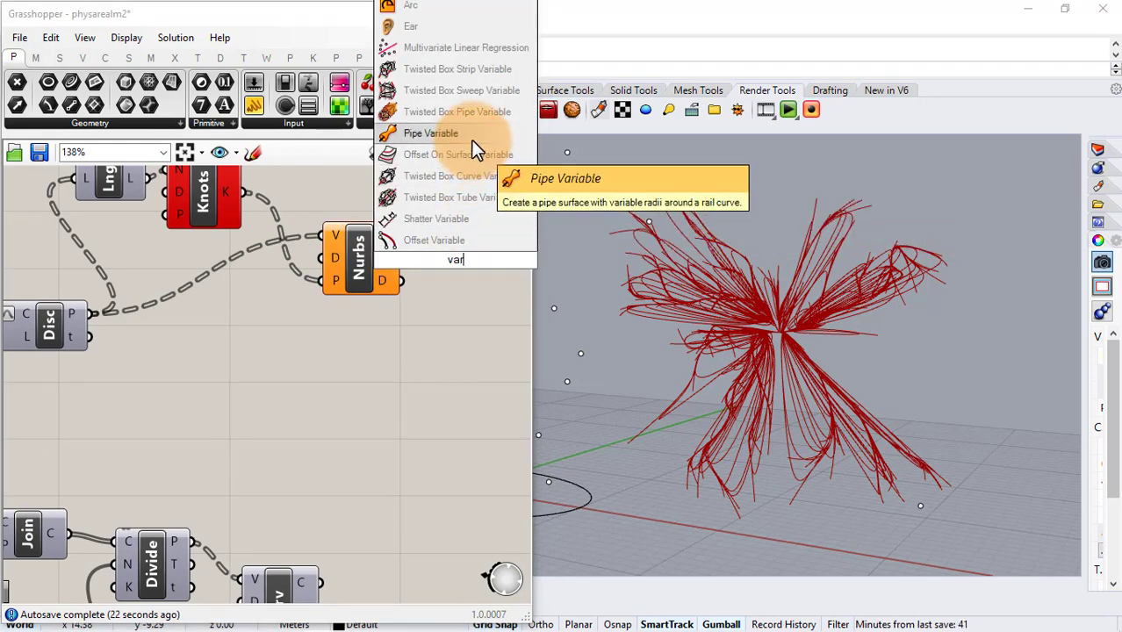
click(471, 137)
right_drag(356, 318, 298, 319)
drag(406, 254, 461, 277)
drag(346, 236, 412, 248)
click(350, 316)
Reparameterize and graft the curve input of the VPipe component.
right_click(424, 250)
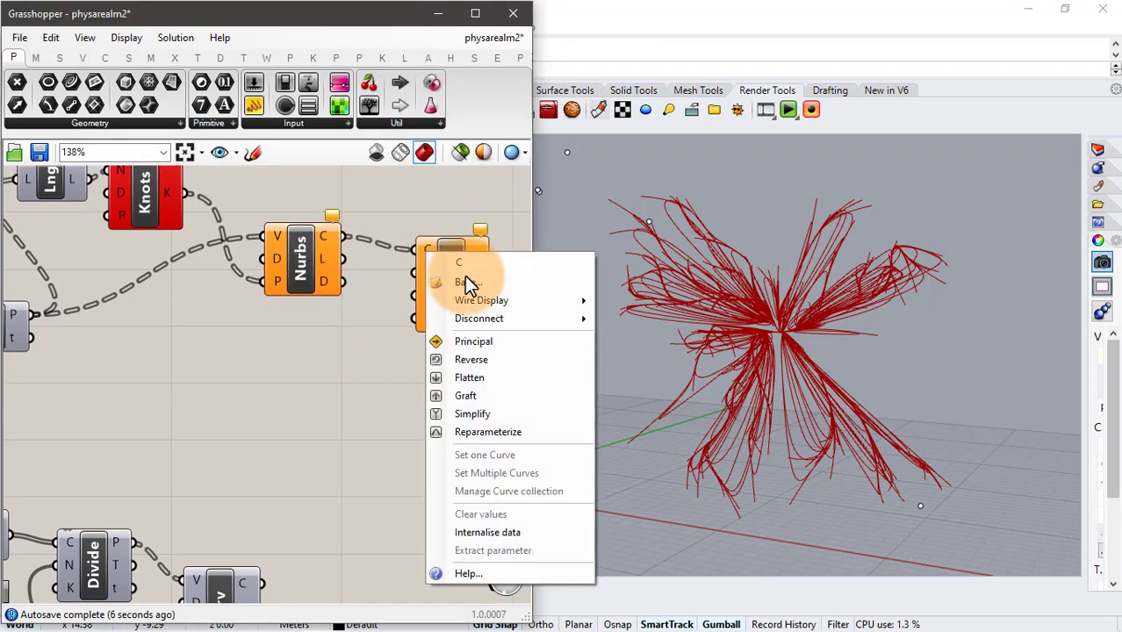
click(478, 430)
right_click(429, 251)
click(456, 358)
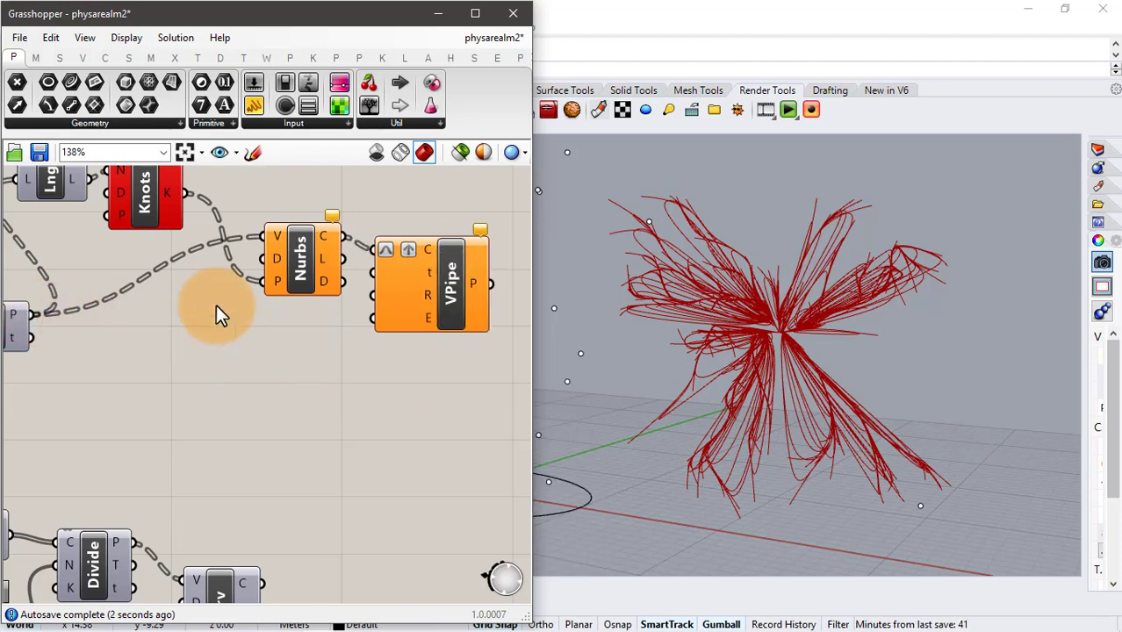
Simplify Disc's t output and connect it to VPipe's t input, moving Nurbs and VPipe to make room.
drag(300, 259, 293, 204)
click(294, 301)
right_click(12, 340)
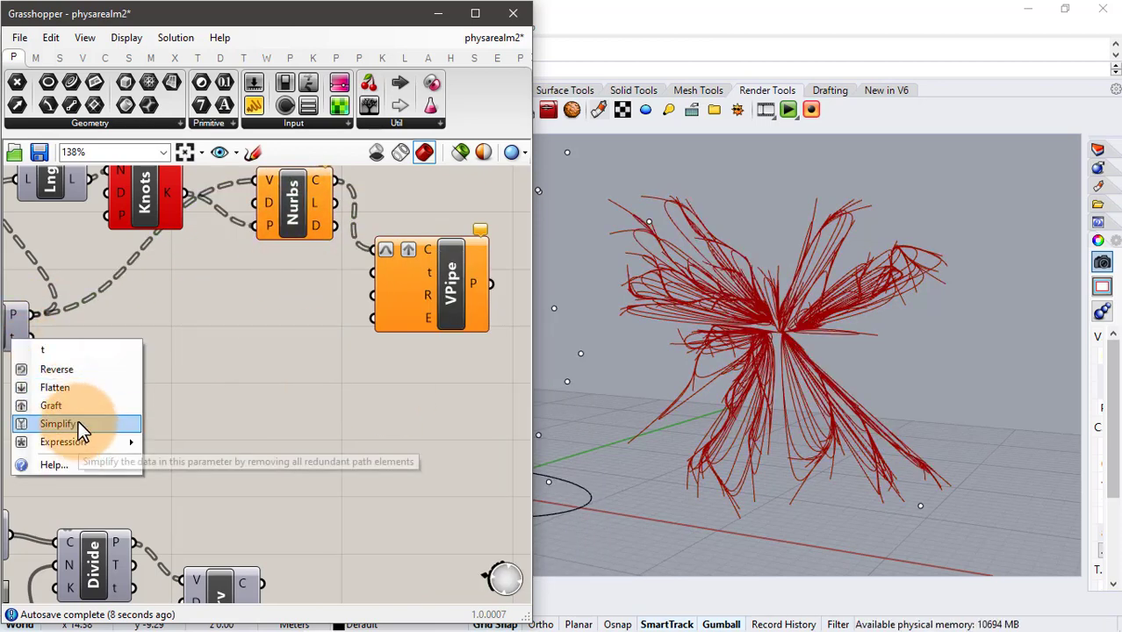
click(77, 419)
drag(50, 338, 472, 279)
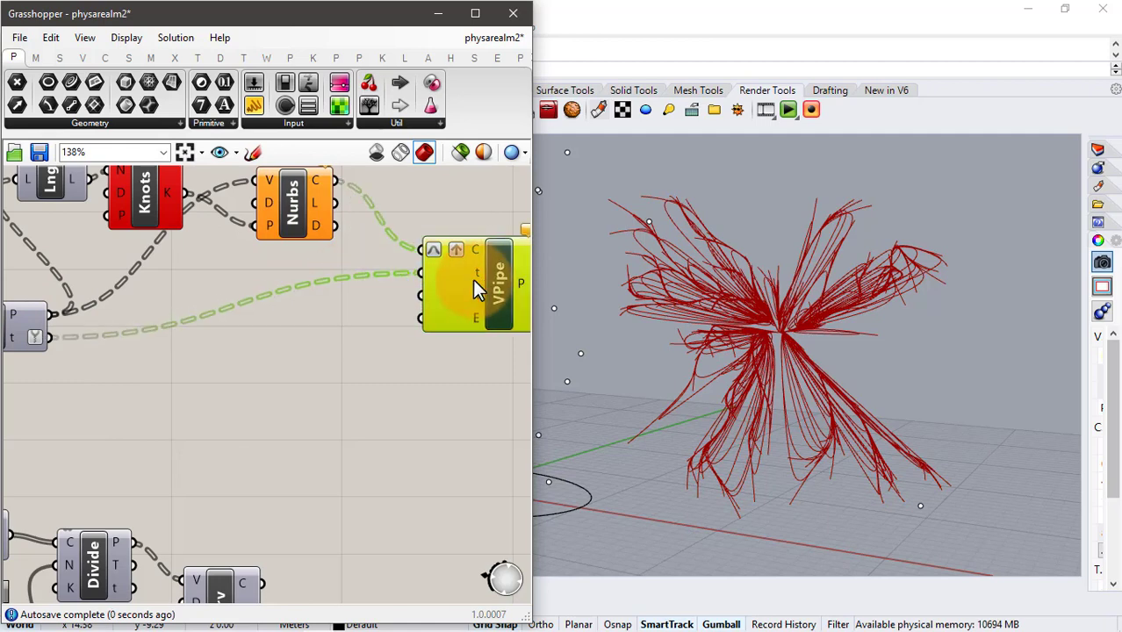
click(346, 362)
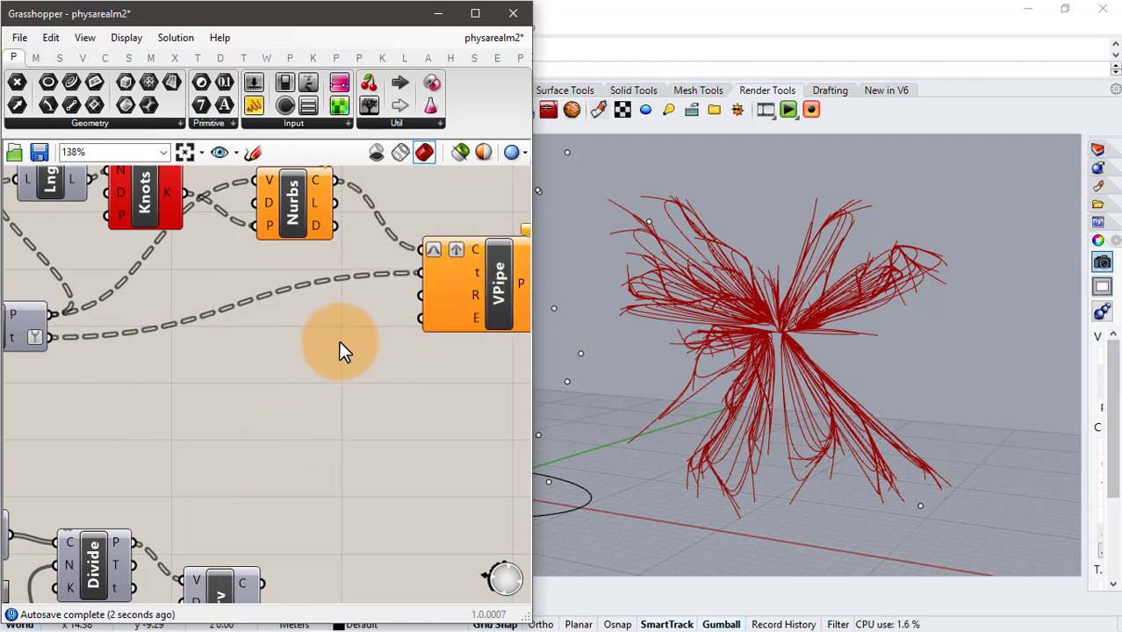
Add a Remap Numbers component with Disc's t output as its values and its R output driving VPipe's radii.
double_click(339, 341)
text(remap)
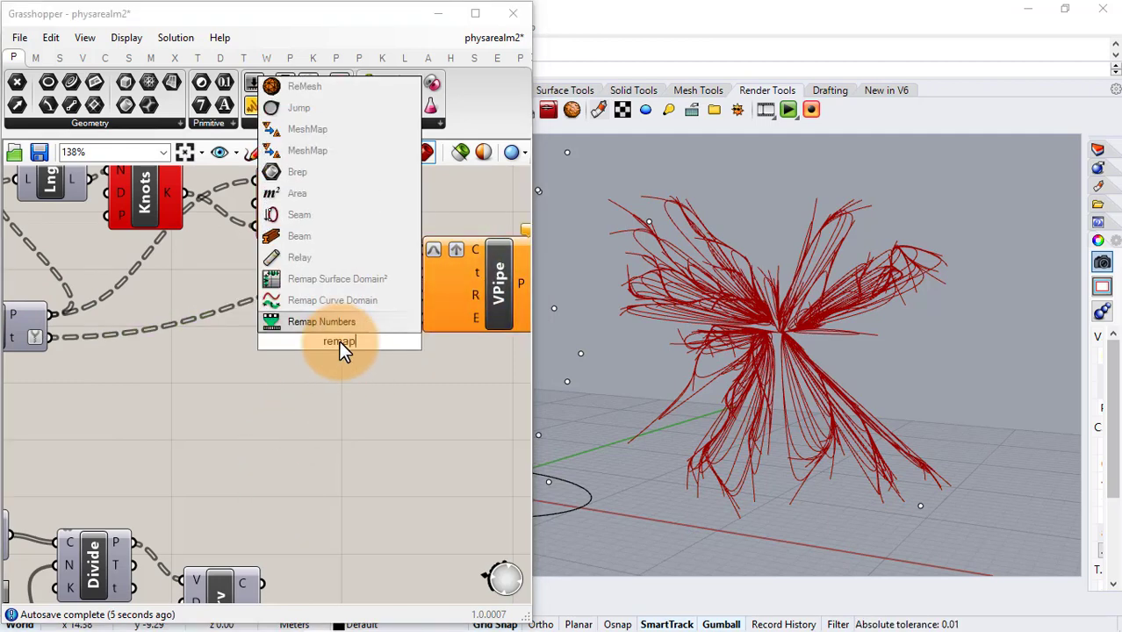
click(411, 318)
drag(355, 356, 419, 295)
click(292, 414)
drag(50, 337, 306, 353)
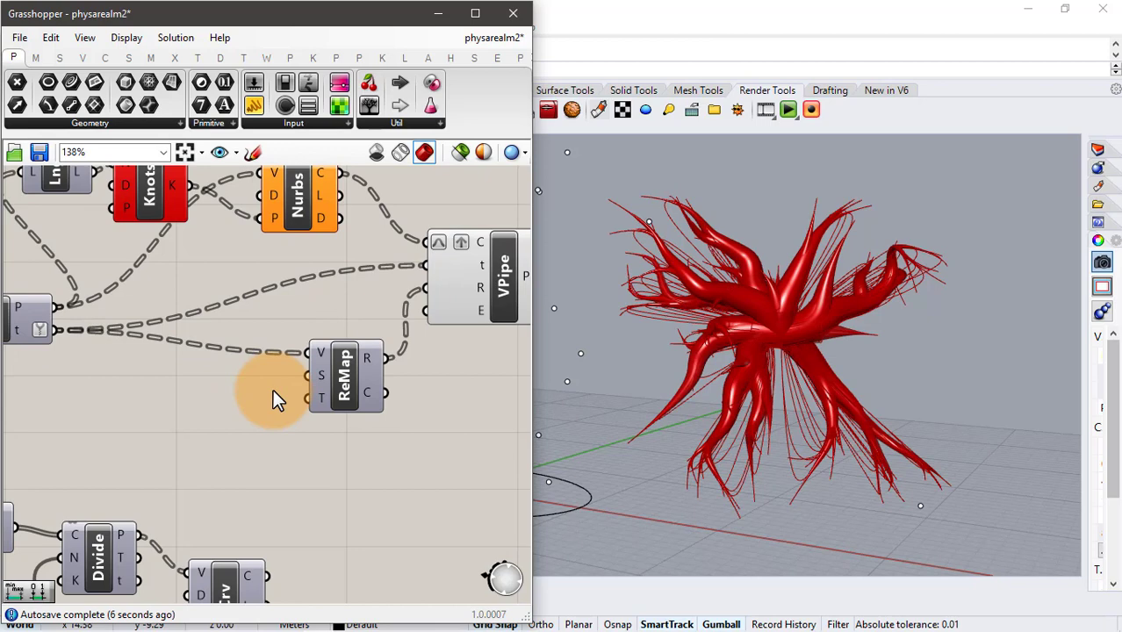
Add a Construct Domain component below and before ReMap.
double_click(156, 432)
text(construct)
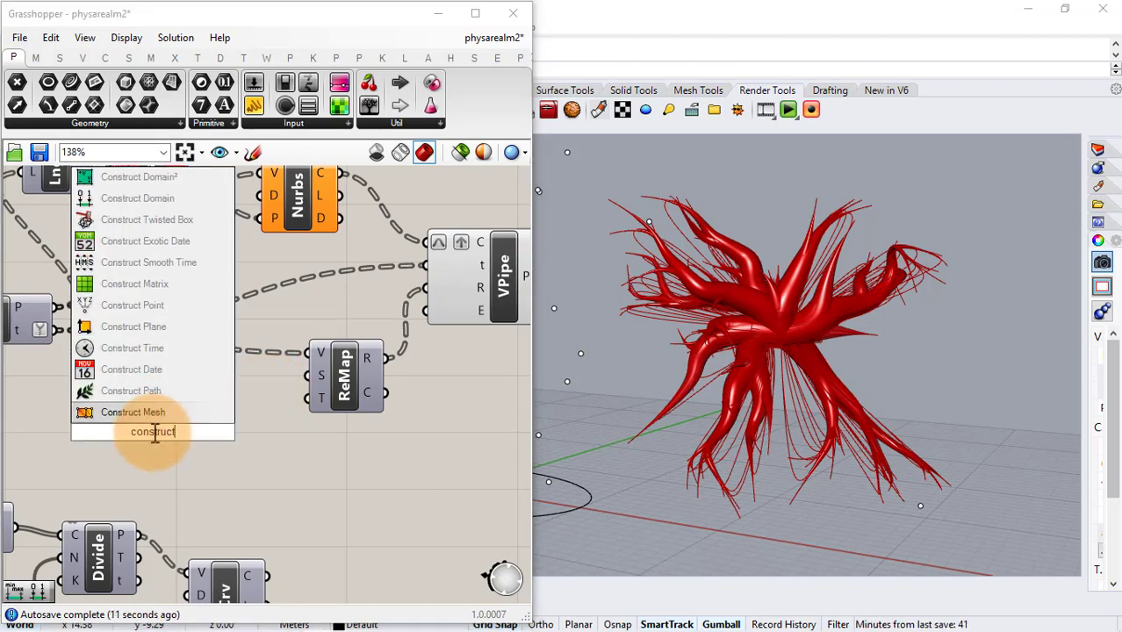
click(202, 178)
drag(198, 450, 242, 456)
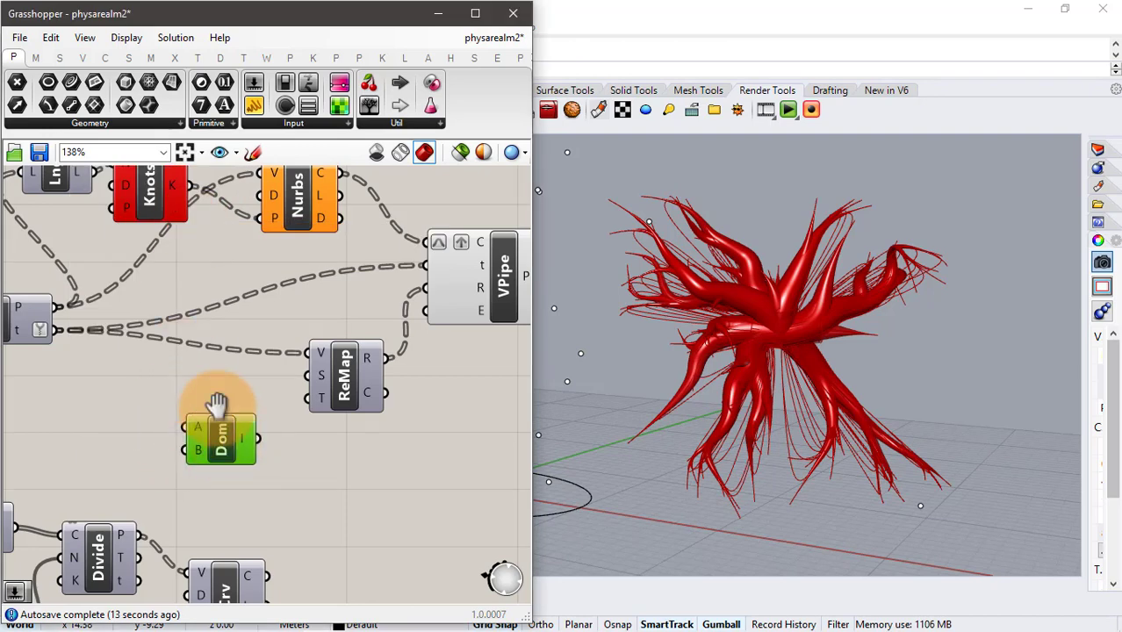
Create two number sliders set to 0.05 and 0.35, stacked beside the Dom component.
right_drag(217, 407, 286, 395)
double_click(97, 406)
text(.05)
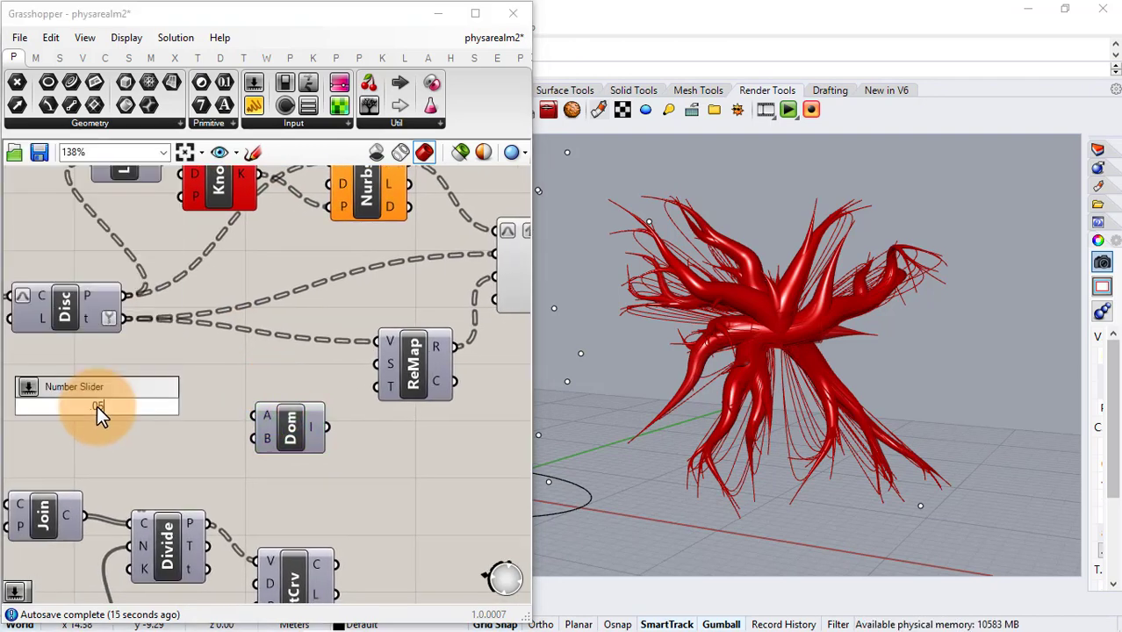
key(Return)
double_click(102, 428)
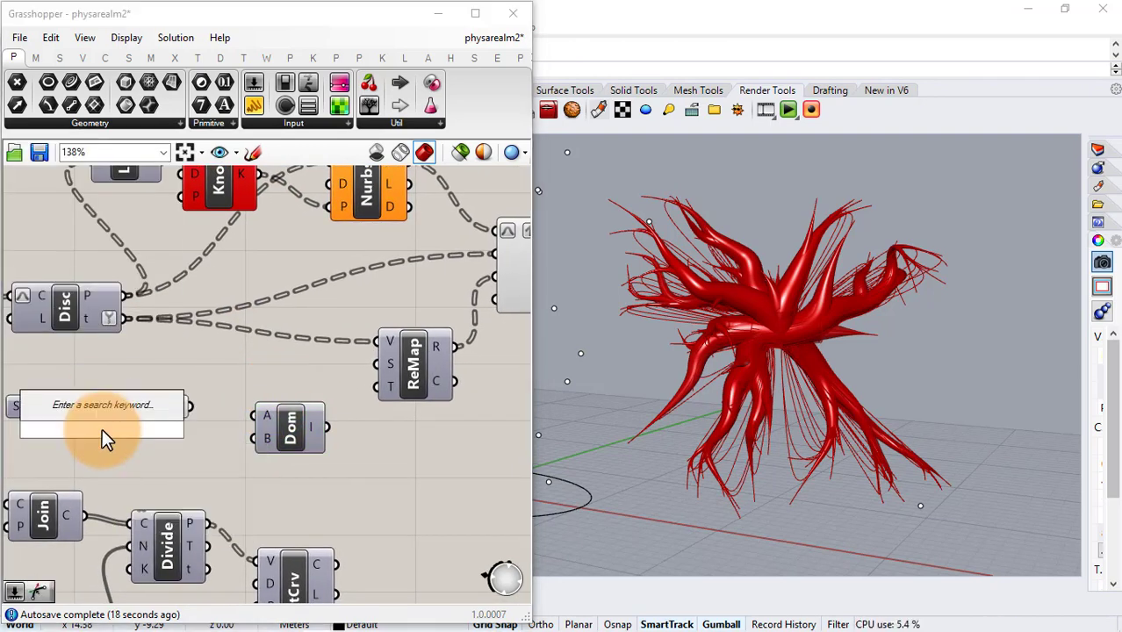
text(0.35)
key(Return)
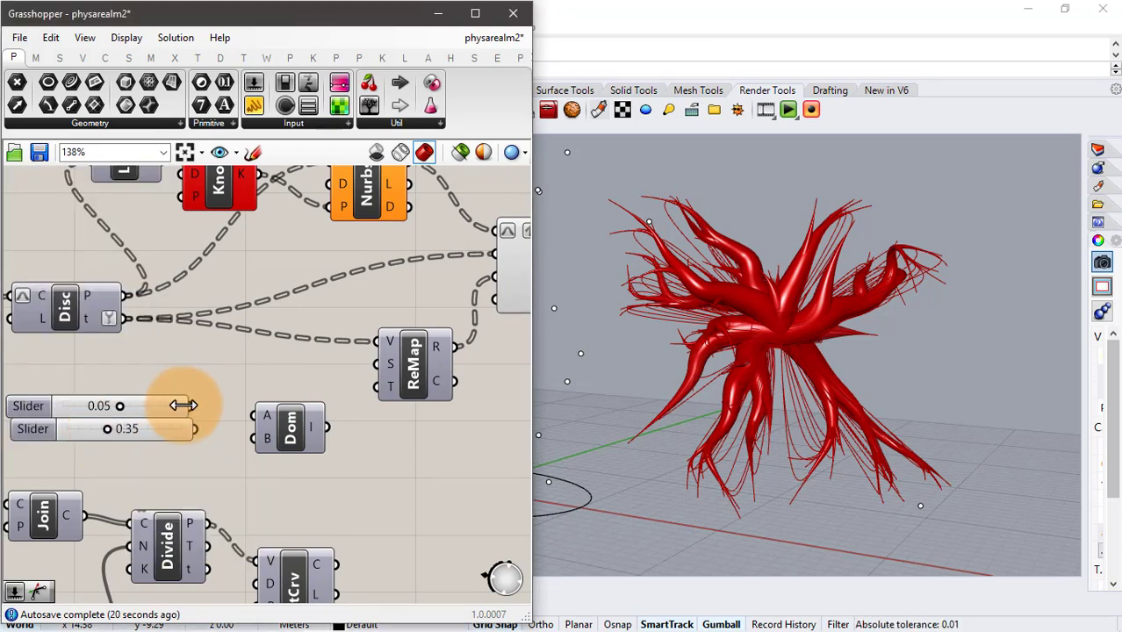
drag(177, 428, 176, 451)
Connect the 0.05 slider as domain start and the 0.35 slider as domain end, then wire the domain to ReMap's T input.
drag(194, 406, 253, 415)
drag(194, 453, 254, 439)
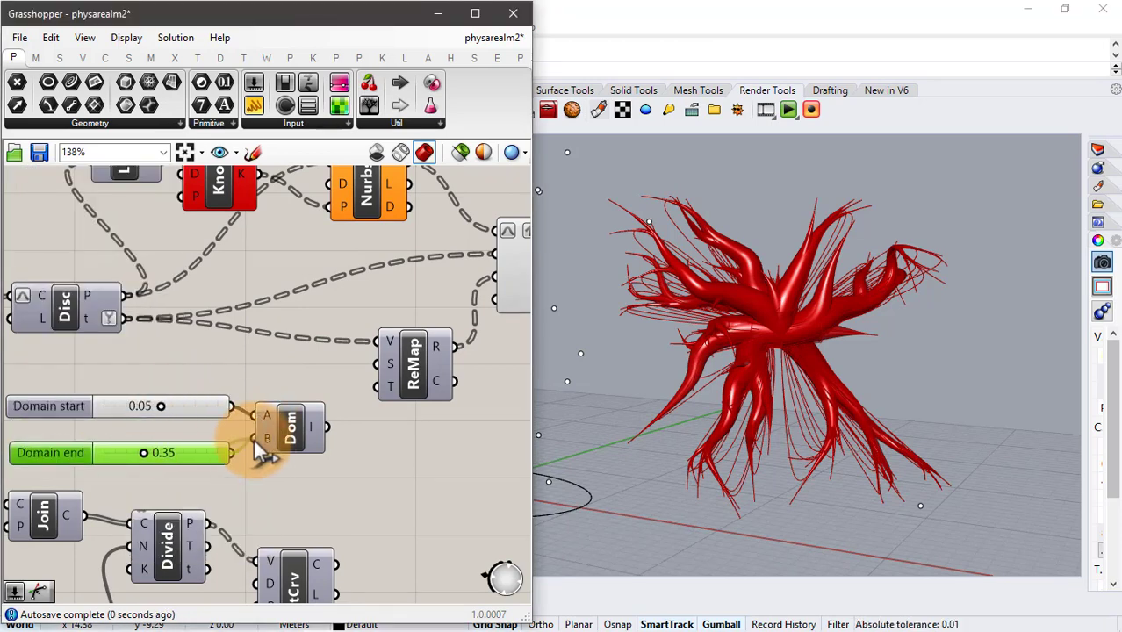
drag(327, 428, 380, 386)
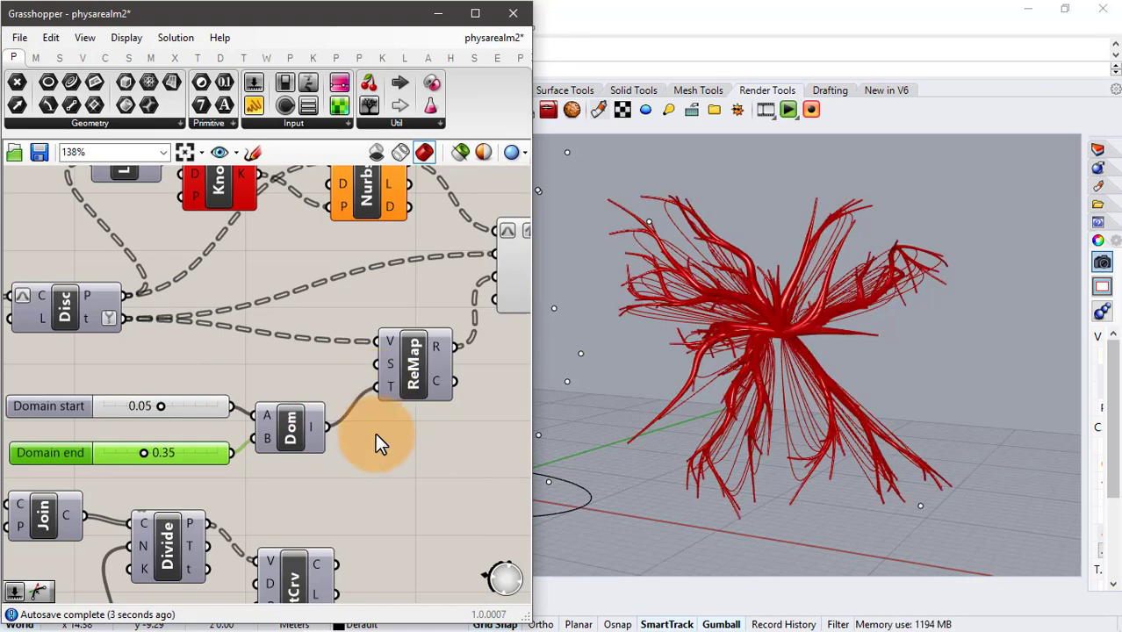
scroll(379, 327, down, 1)
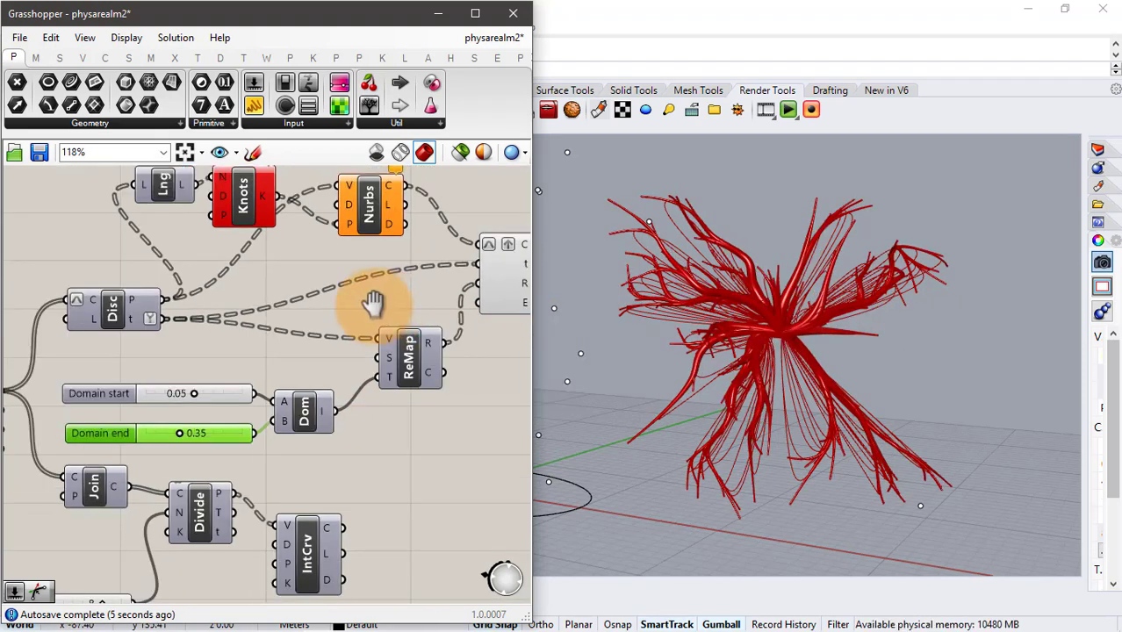
Hide the previews of the curve and remapping components feeding VPipe, keeping only the pipe preview displayed.
right_drag(373, 304, 341, 302)
drag(401, 173, 85, 454)
middle_click(190, 384)
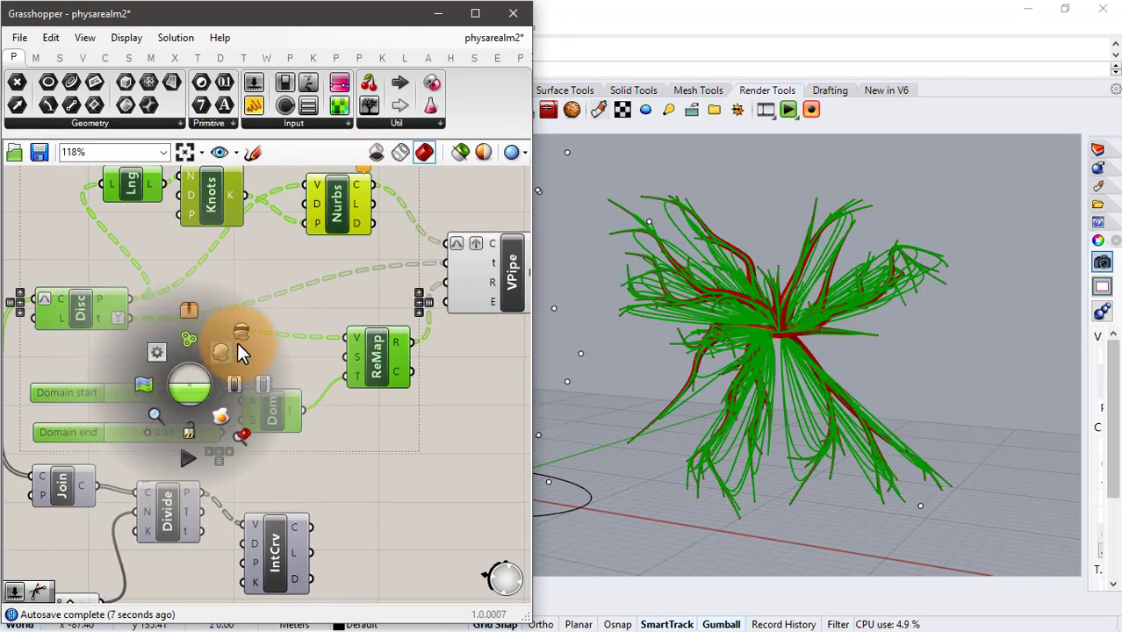
click(239, 342)
click(335, 452)
Set the Domain start slider to 0.02 to thin the narrow ends of the pipes.
right_drag(694, 315, 773, 303)
double_click(173, 394)
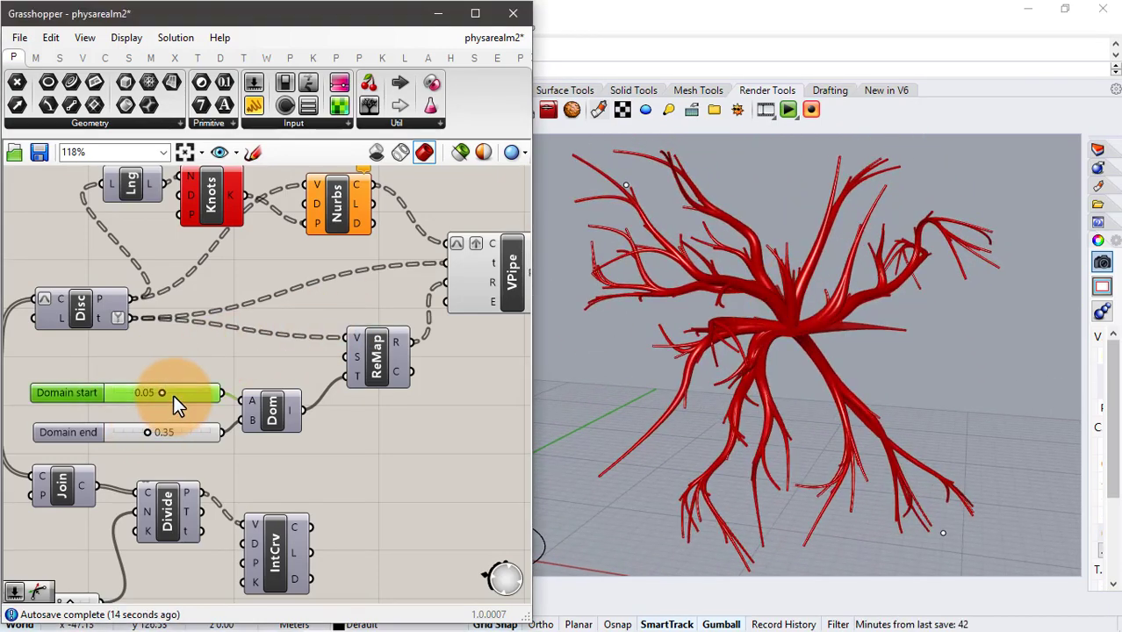
text(.02)
key(Return)
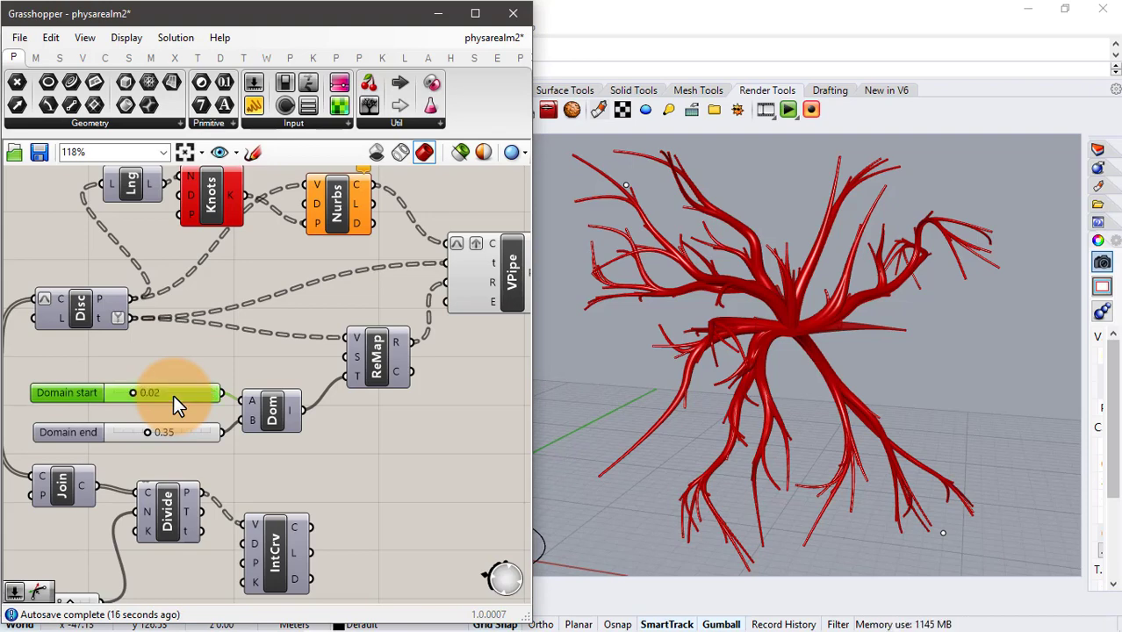
Bake the VPipe geometry into Rhino as a group.
right_drag(281, 333, 174, 353)
scroll(218, 310, down, 3)
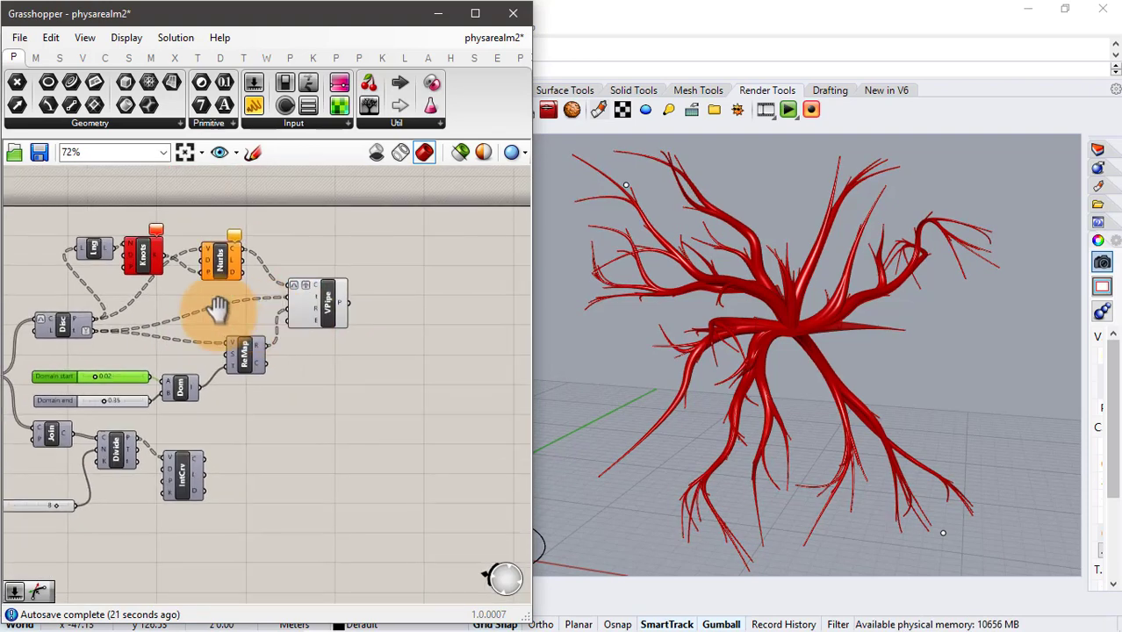
right_drag(217, 309, 239, 292)
scroll(353, 285, up, 3)
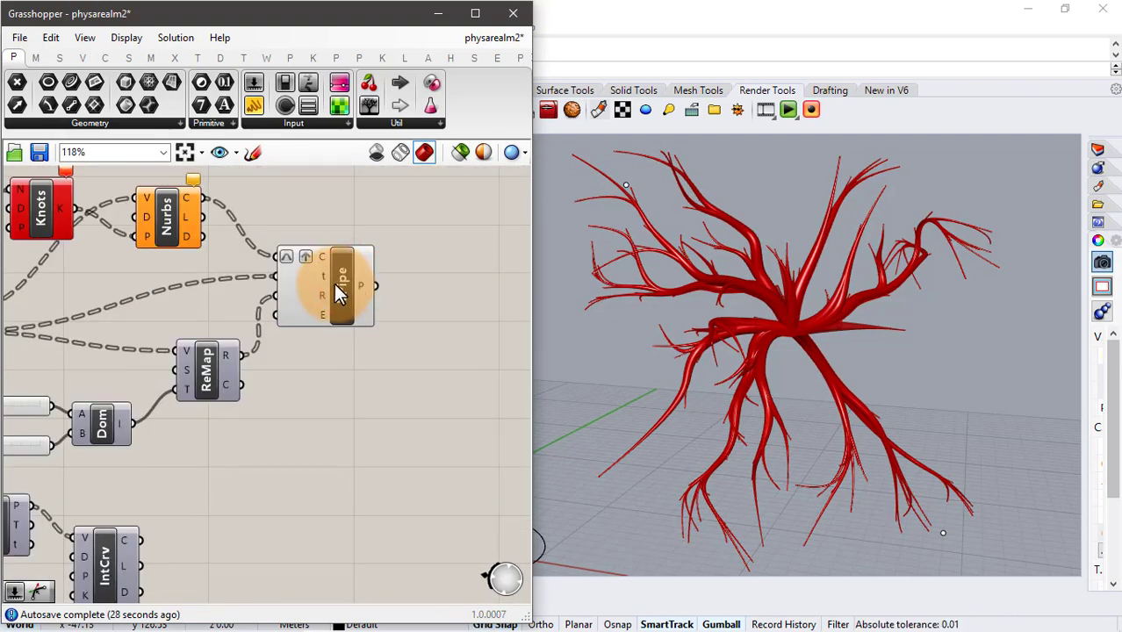
right_click(336, 286)
click(367, 351)
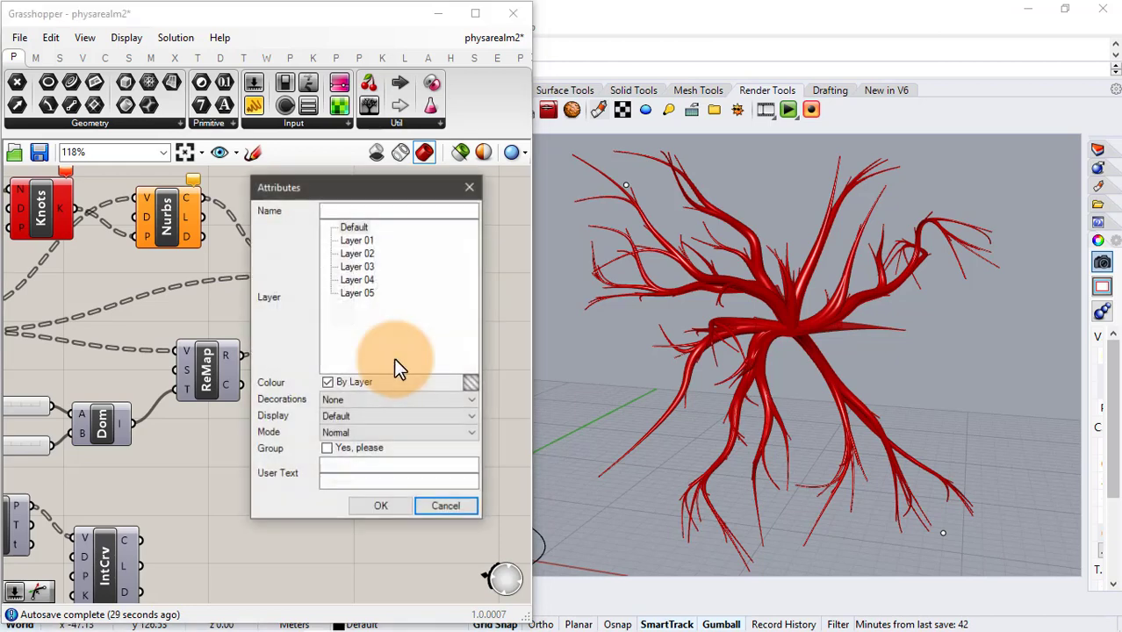
click(344, 445)
click(368, 505)
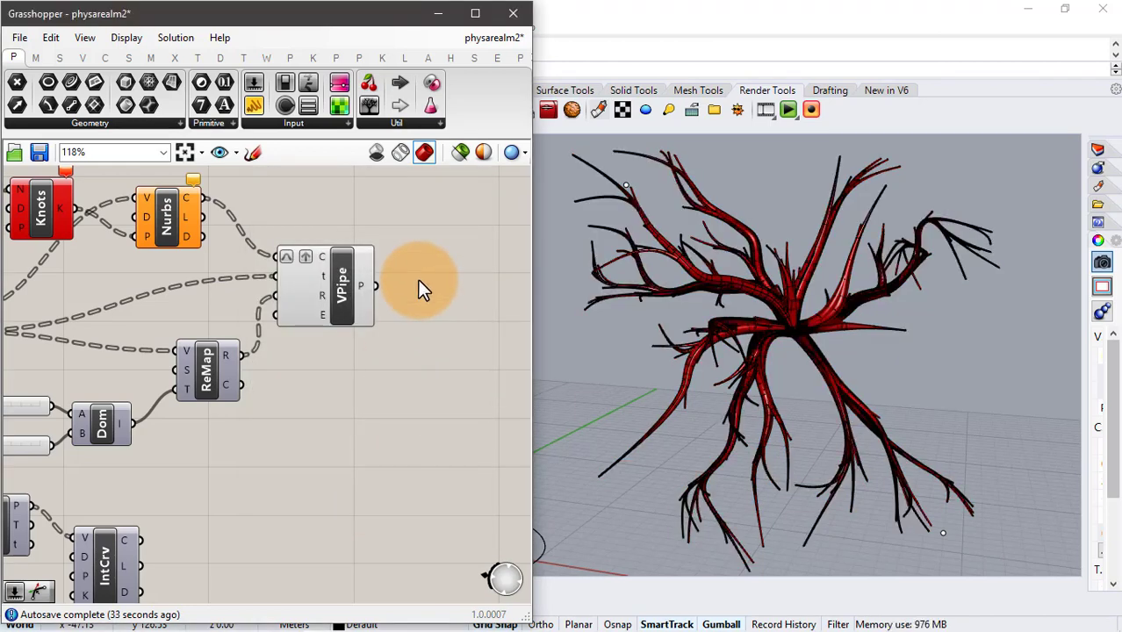
Hide the previews of VPipe and all the other components downstream of ShortWalk.
scroll(360, 266, down, 1)
scroll(233, 249, down, 1)
right_drag(266, 242, 409, 230)
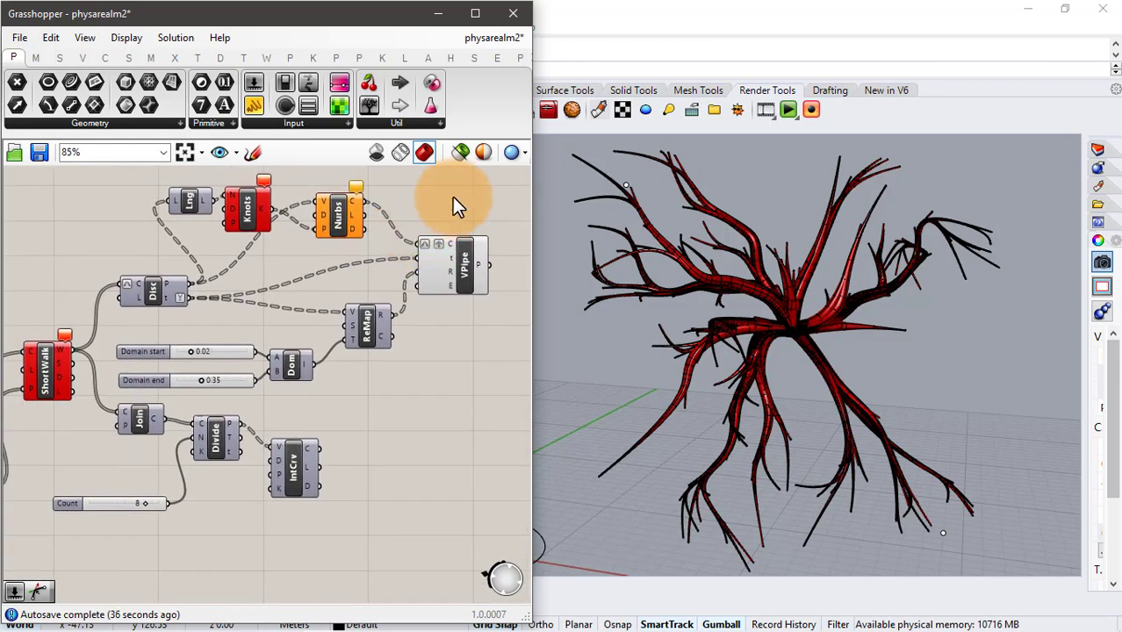
drag(456, 194, 139, 543)
middle_click(217, 419)
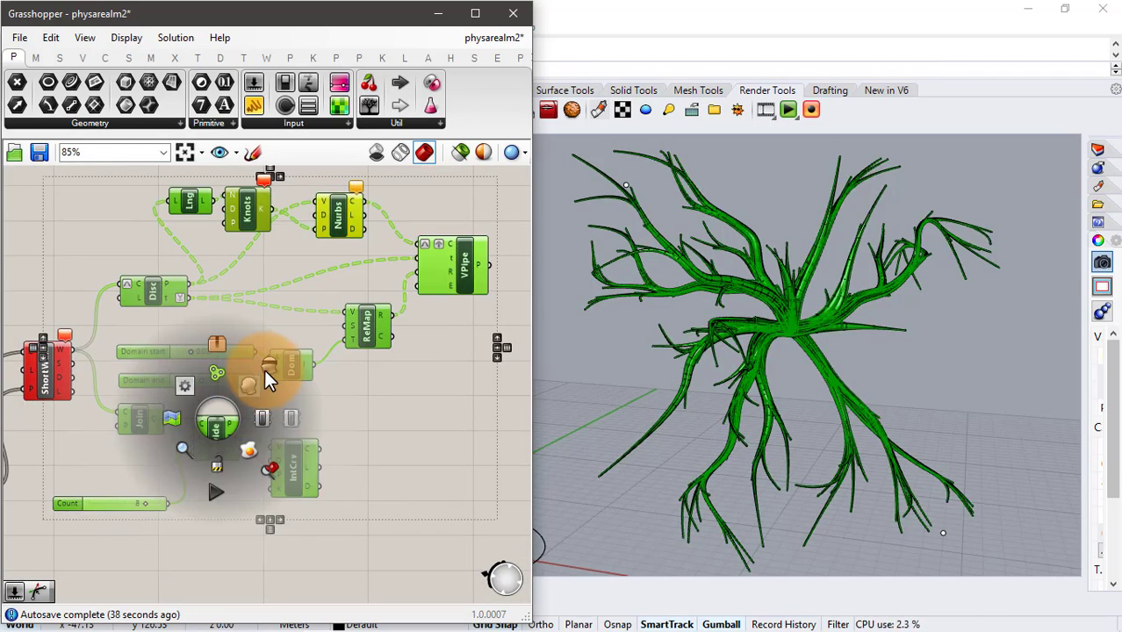
click(267, 370)
click(389, 423)
In the Rhino viewport, move the baked branching pipes along the X axis, clear of the original geometry.
click(725, 328)
scroll(665, 319, down, 10)
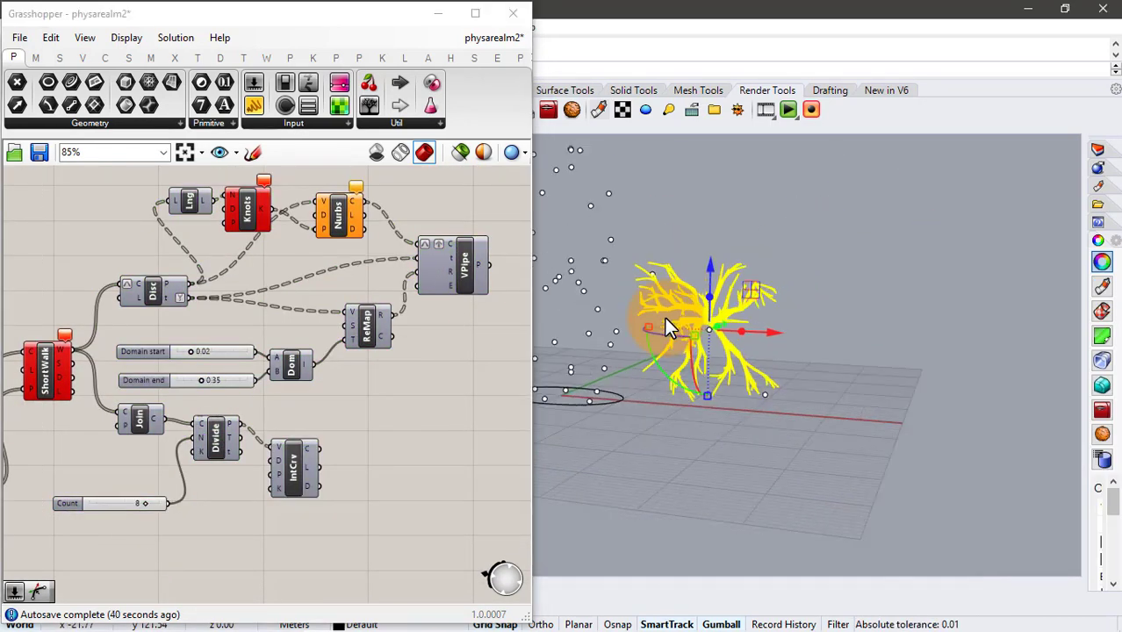
scroll(664, 317, down, 2)
drag(763, 329, 914, 349)
click(632, 363)
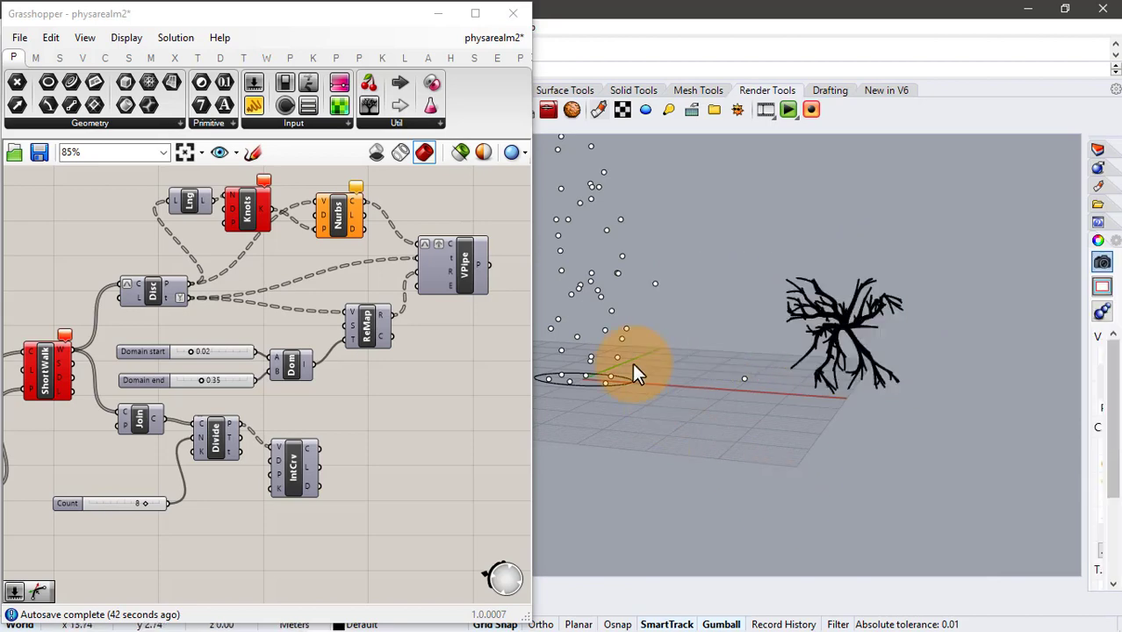
Show the preview of the ShortWalk component and bake its shortest-walk curves.
scroll(632, 362, up, 5)
right_drag(46, 287, 171, 250)
click(185, 327)
middle_click(184, 326)
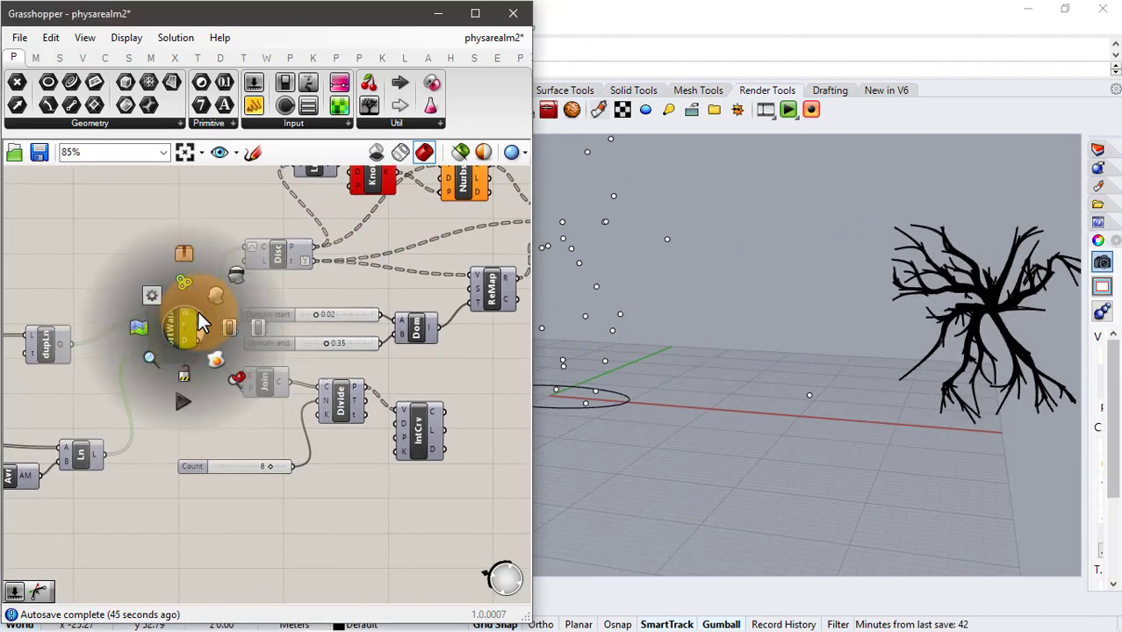
click(214, 297)
right_click(172, 325)
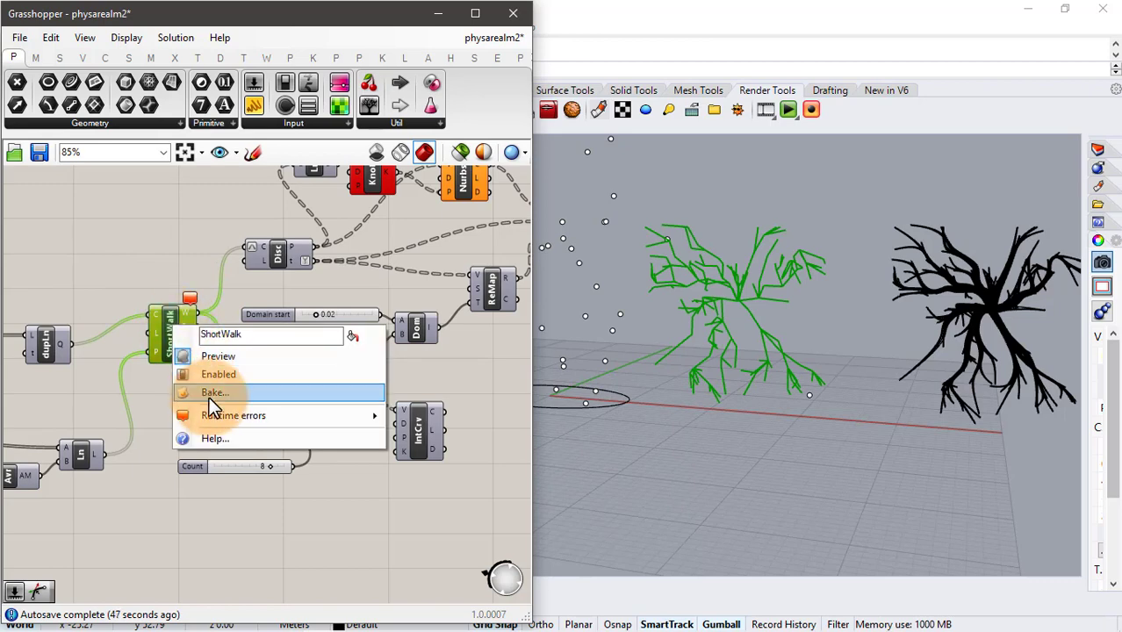
click(209, 394)
click(223, 544)
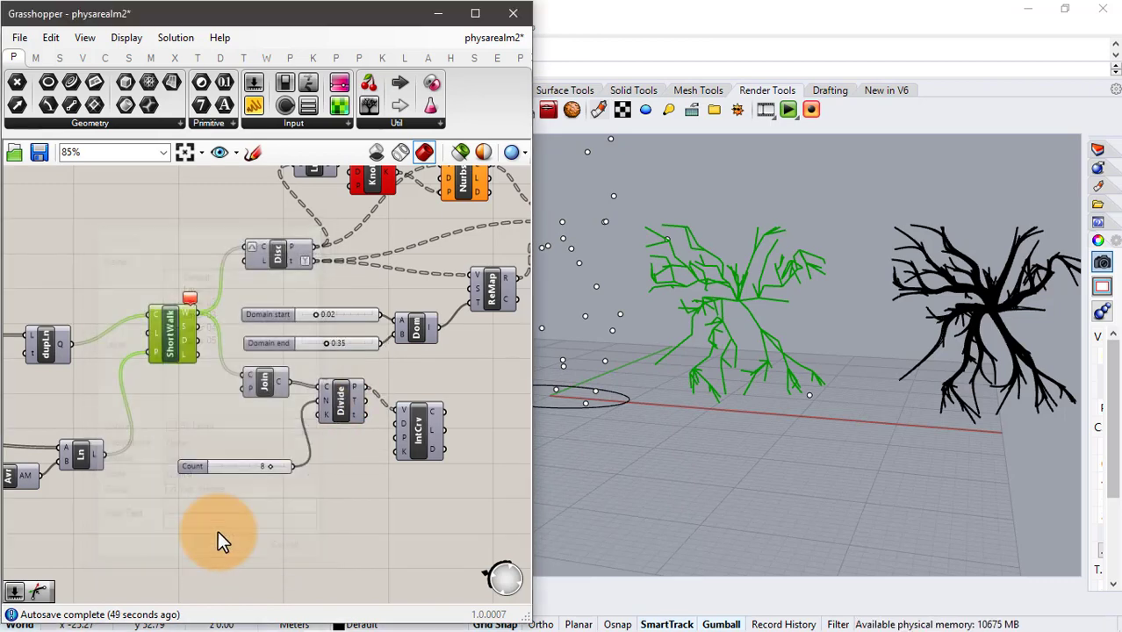
click(262, 488)
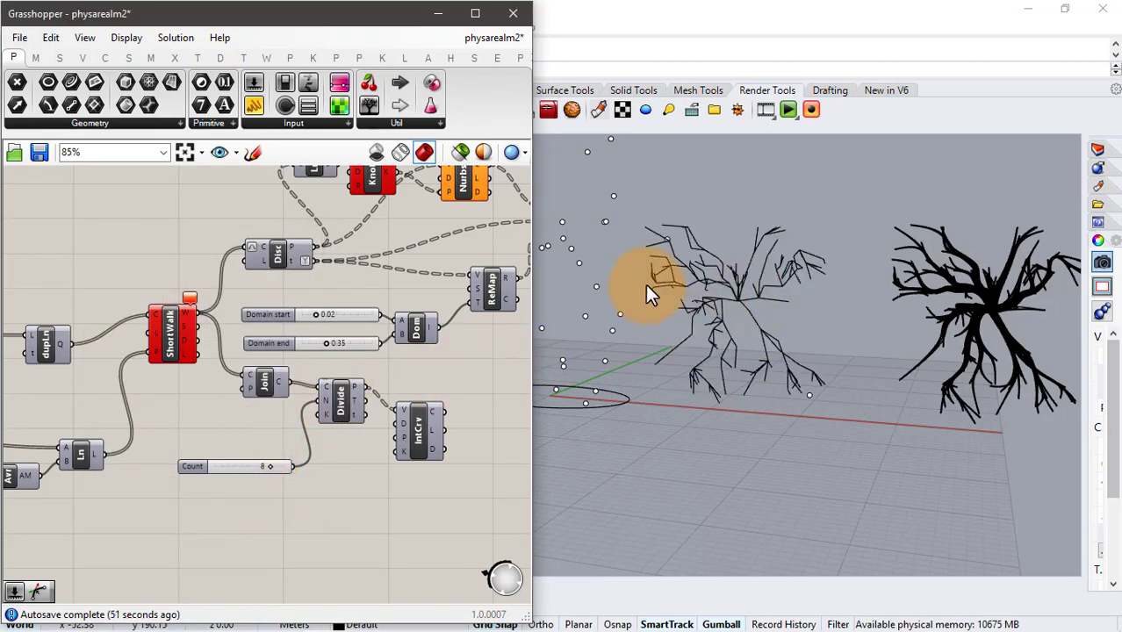
Show the preview of the Prox component's connection lines.
right_drag(731, 282, 811, 276)
scroll(917, 274, up, 4)
scroll(810, 276, down, 2)
scroll(246, 286, down, 2)
right_drag(246, 283, 431, 239)
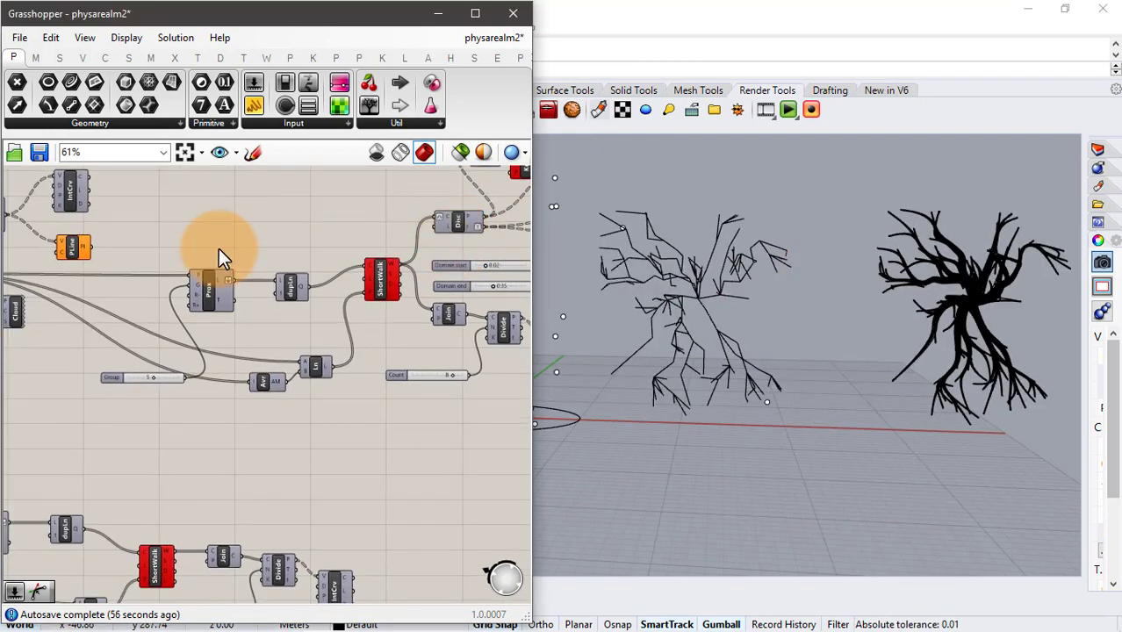
scroll(218, 259, up, 3)
middle_click(211, 309)
scroll(216, 300, up, 1)
click(234, 279)
click(250, 264)
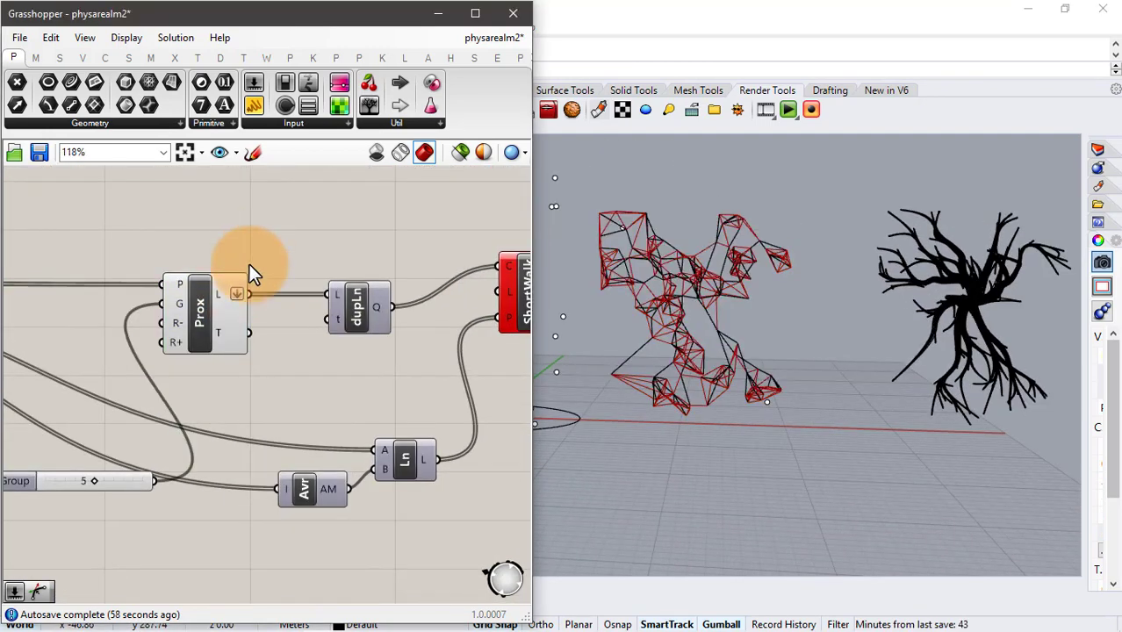
right_click(207, 308)
click(286, 290)
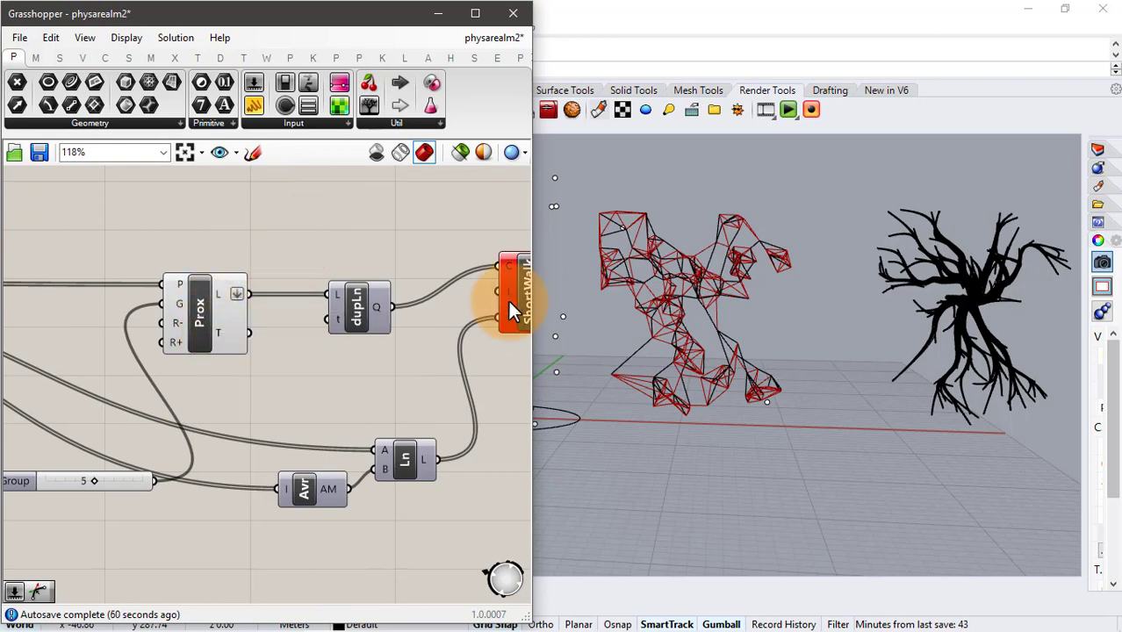
Move the baked shortest-walk curves along the X axis, beyond the baked pipes.
click(700, 292)
scroll(660, 284, down, 5)
drag(727, 298, 930, 378)
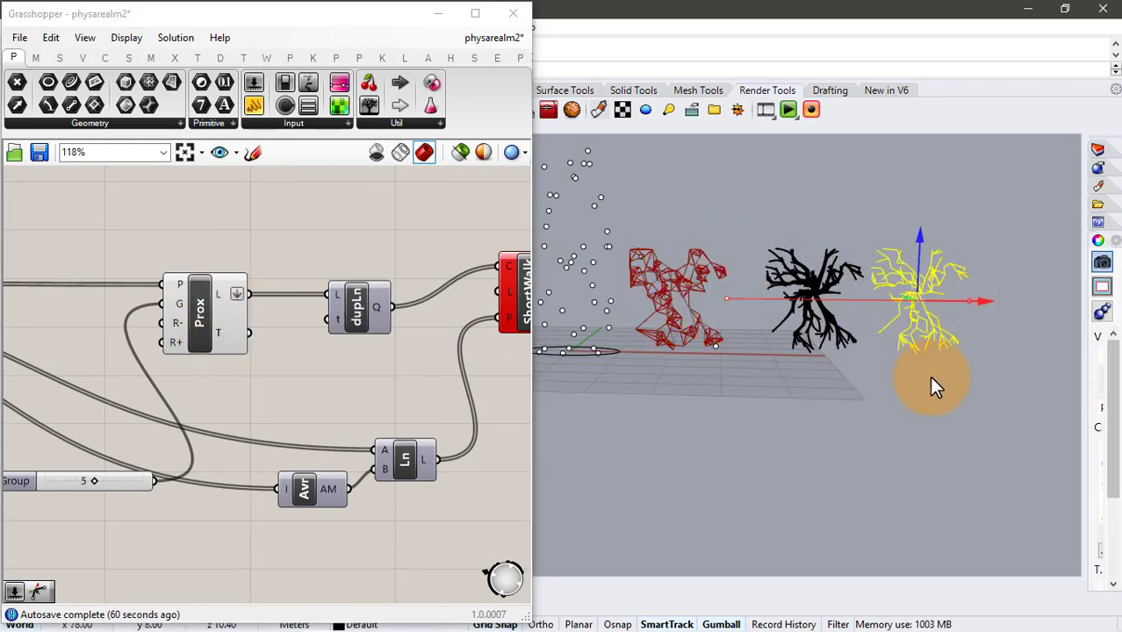
click(931, 378)
Bake the Prox component's proximity lines into Rhino.
scroll(706, 282, up, 4)
right_click(208, 304)
click(234, 375)
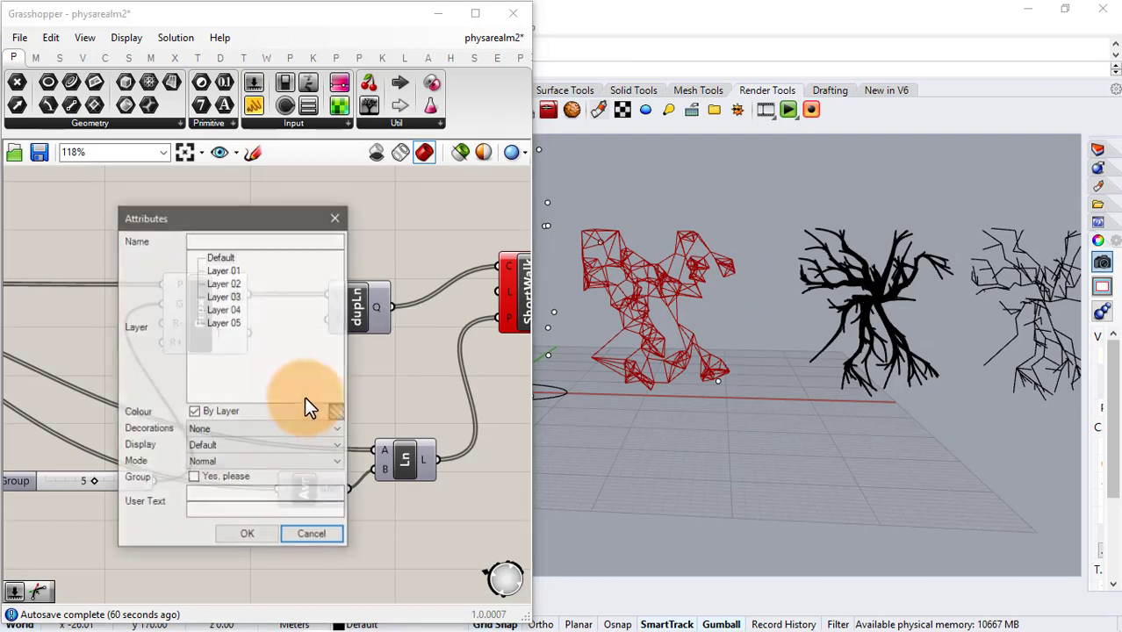
click(237, 526)
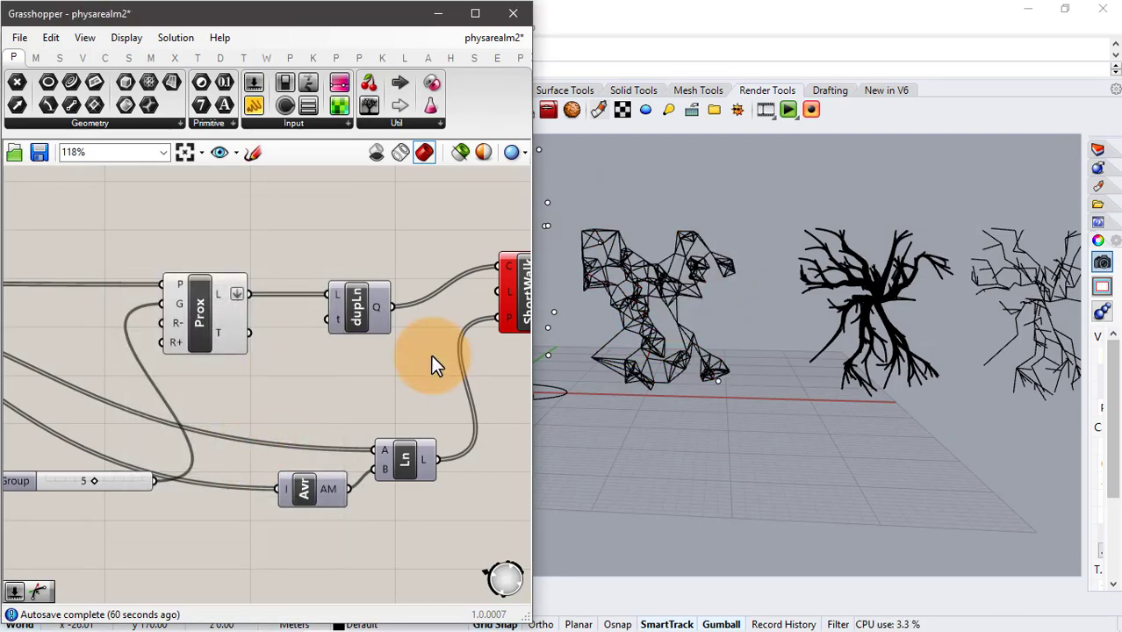
Move the baked proximity lines along the X axis, past the baked shortest-walk curves.
right_drag(755, 307, 907, 313)
scroll(631, 279, up, 4)
right_drag(631, 278, 658, 309)
scroll(722, 311, down, 3)
scroll(647, 281, down, 5)
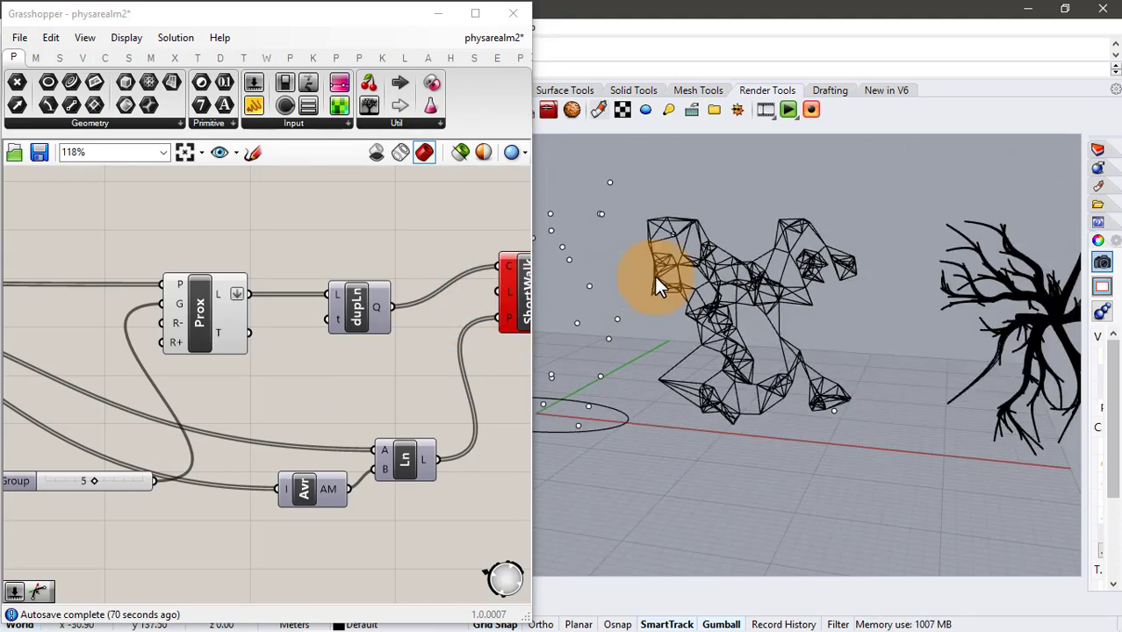
scroll(703, 283, down, 5)
click(721, 285)
scroll(708, 279, down, 4)
drag(773, 289, 1037, 296)
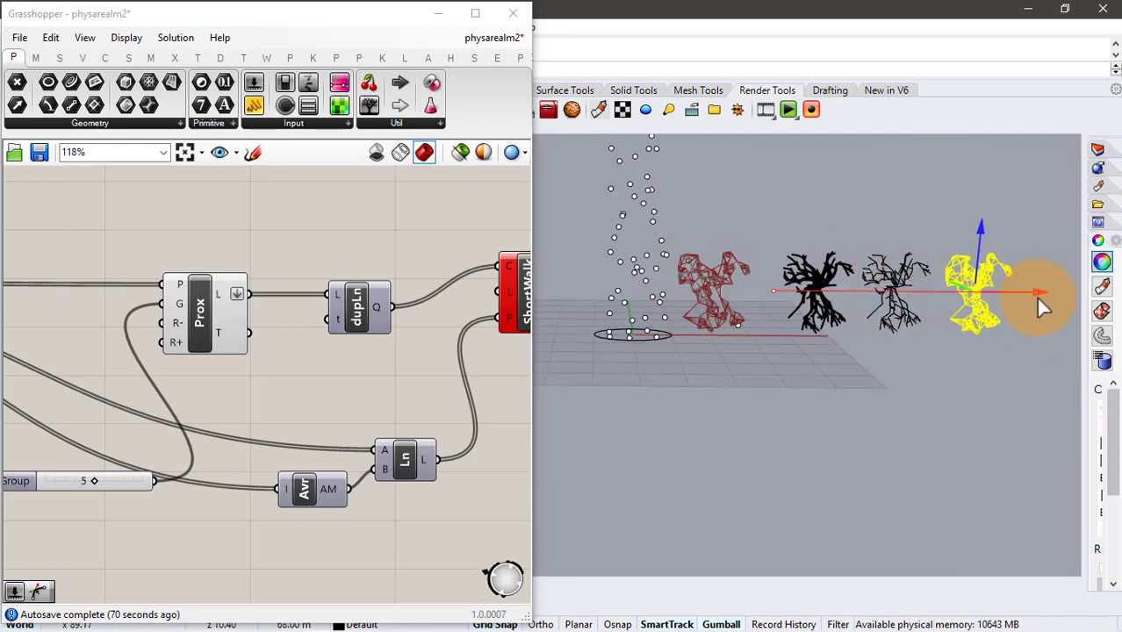
key(Escape)
Connect Prox's L output to Disc's C input in place of the ShortWalk curves.
scroll(727, 274, up, 8)
scroll(344, 255, down, 2)
right_drag(292, 240, 66, 276)
scroll(215, 264, down, 1)
right_drag(224, 265, 181, 274)
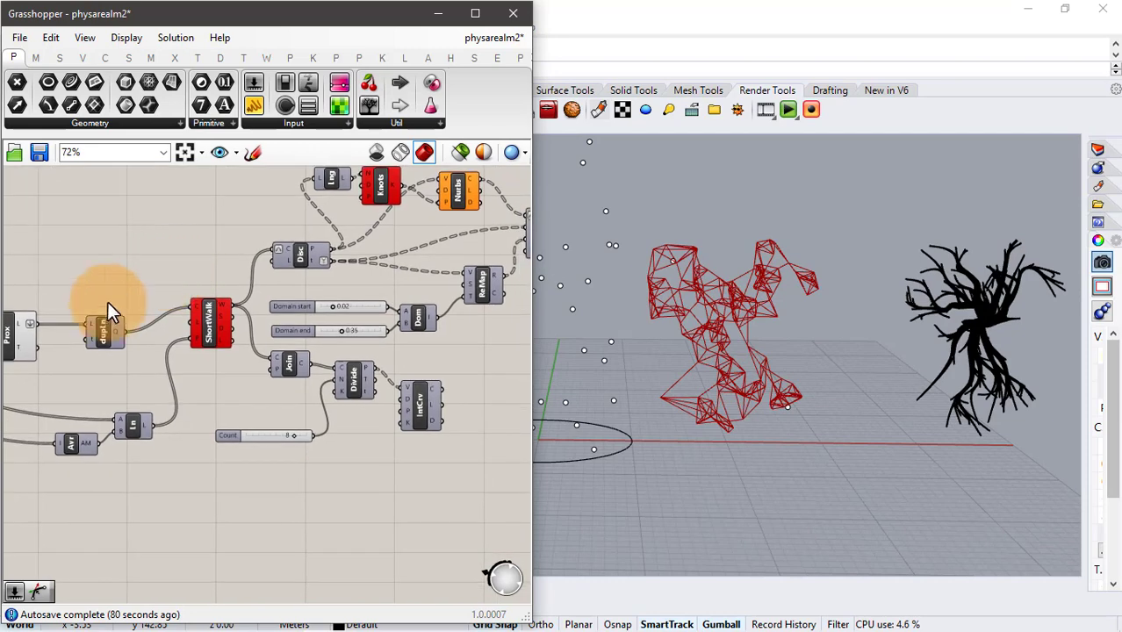
drag(37, 320, 287, 249)
right_drag(272, 232, 135, 273)
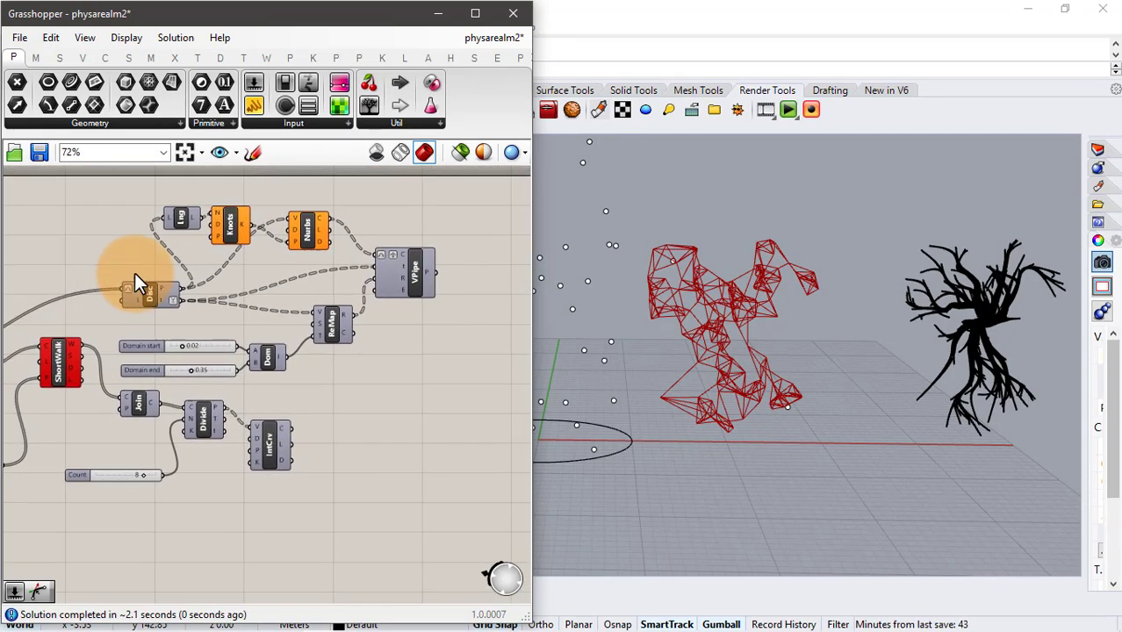
Show the VPipe preview again and inspect the piped proximity network up close.
click(394, 268)
middle_click(393, 268)
click(430, 254)
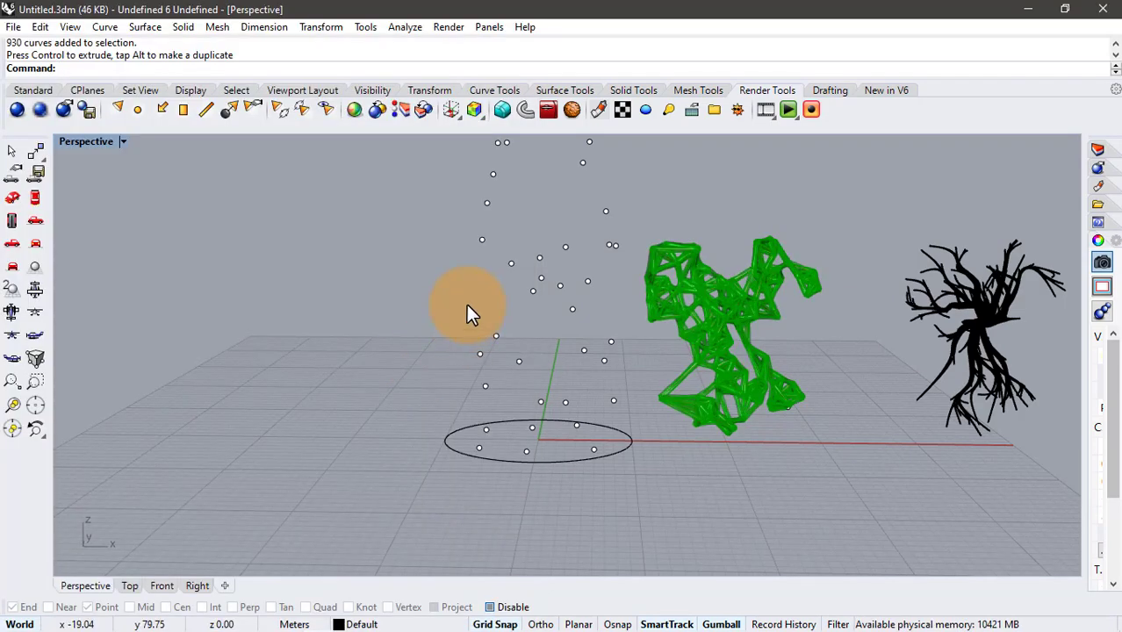
scroll(707, 316, up, 6)
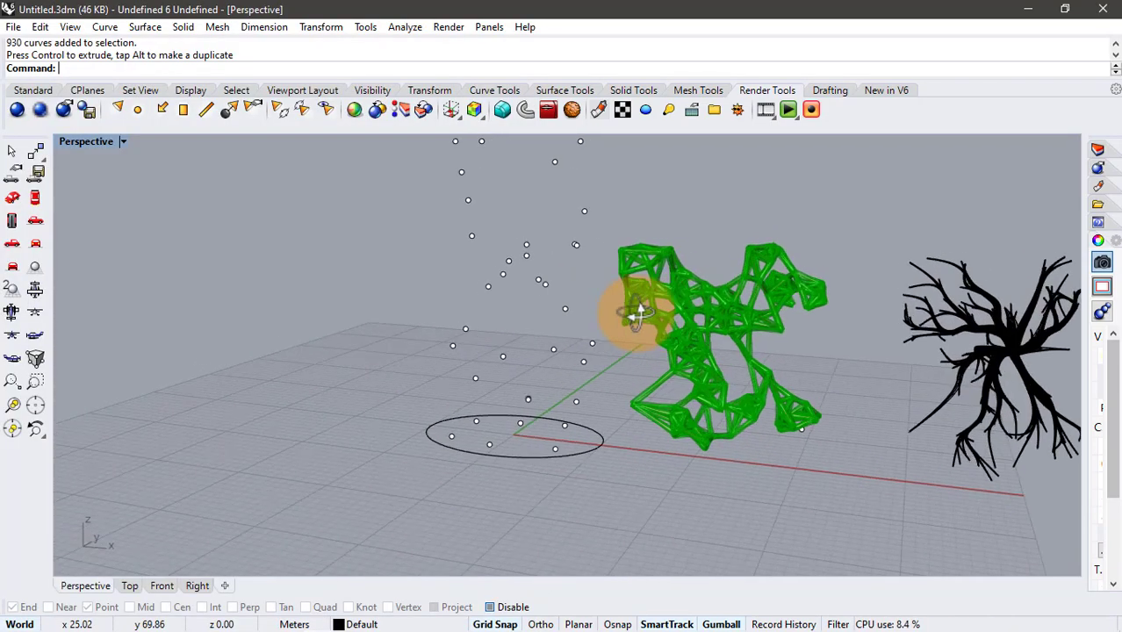
scroll(707, 313, down, 4)
right_drag(667, 289, 681, 258)
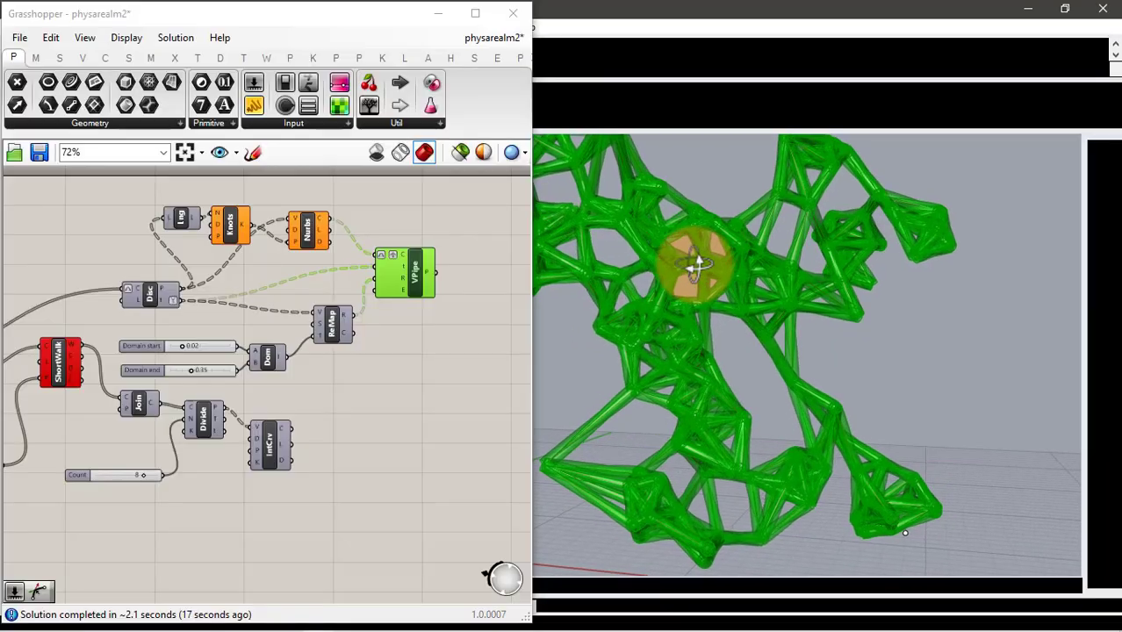
Set the Domain end slider to 0.15 to slim the network's pipes.
click(334, 376)
scroll(749, 331, down, 4)
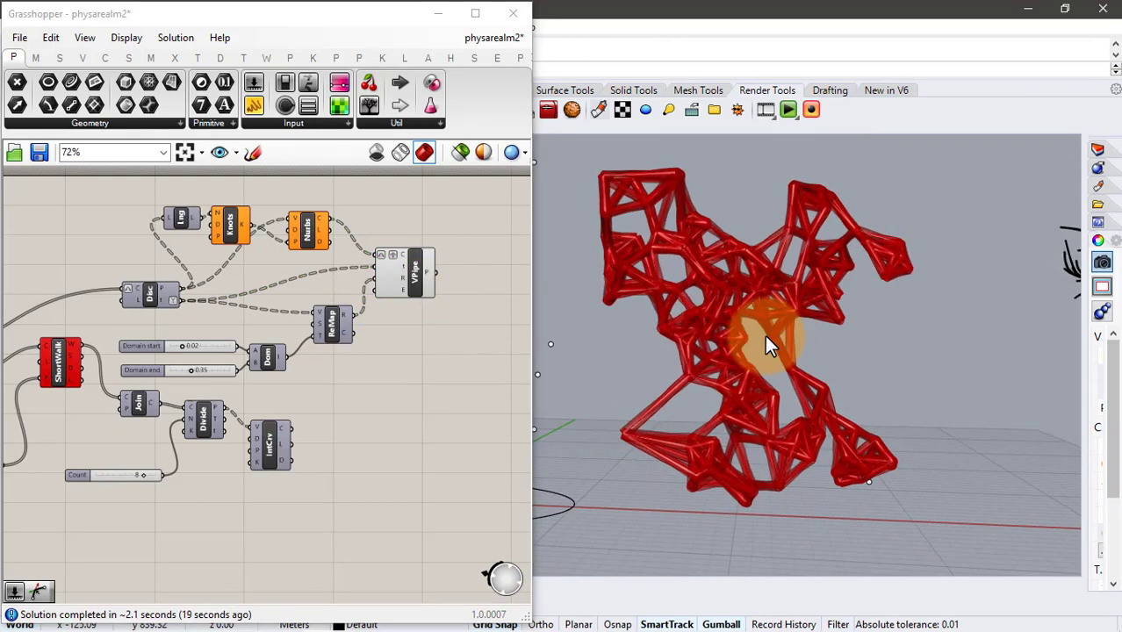
scroll(174, 349, up, 4)
double_click(236, 392)
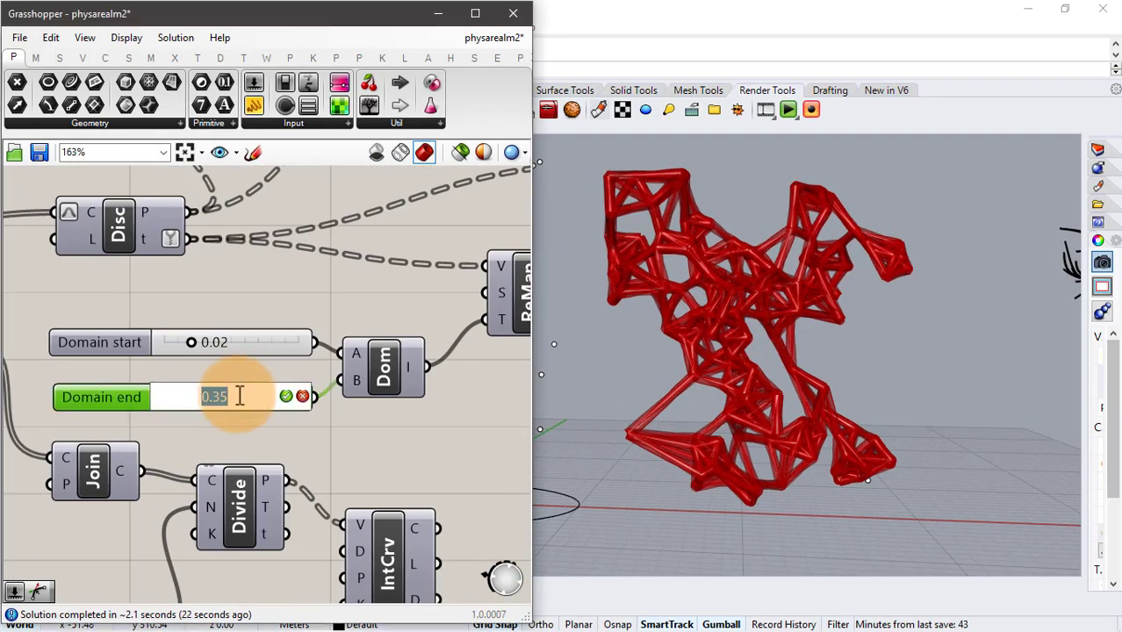
text(.15)
key(Return)
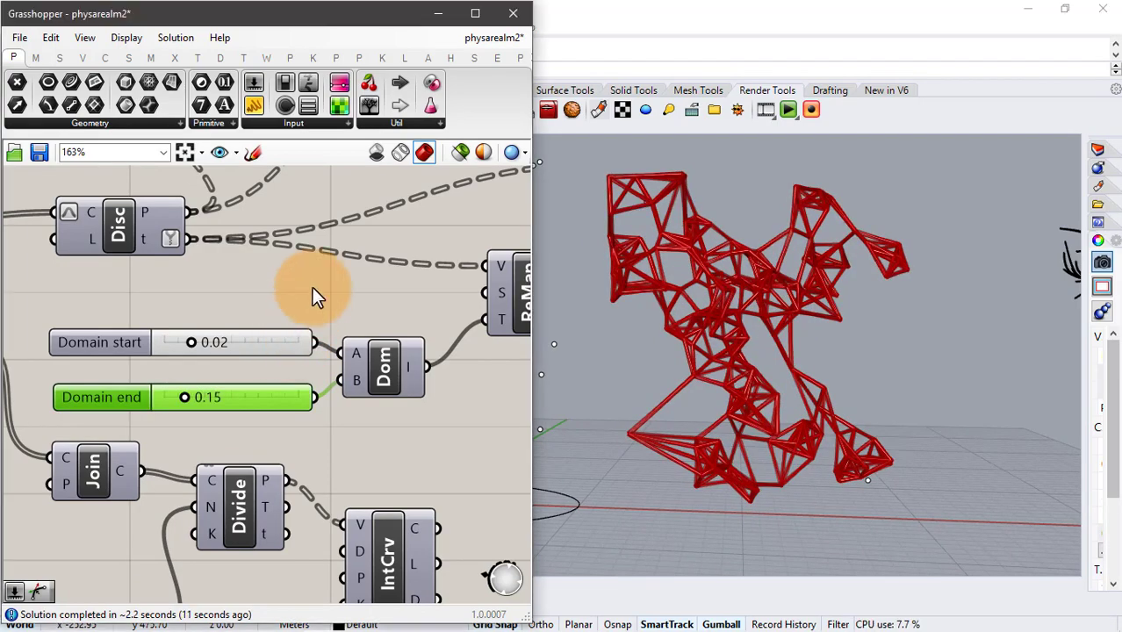
Bake the piped proximity network from VPipe as a group.
scroll(317, 296, down, 4)
right_click(369, 264)
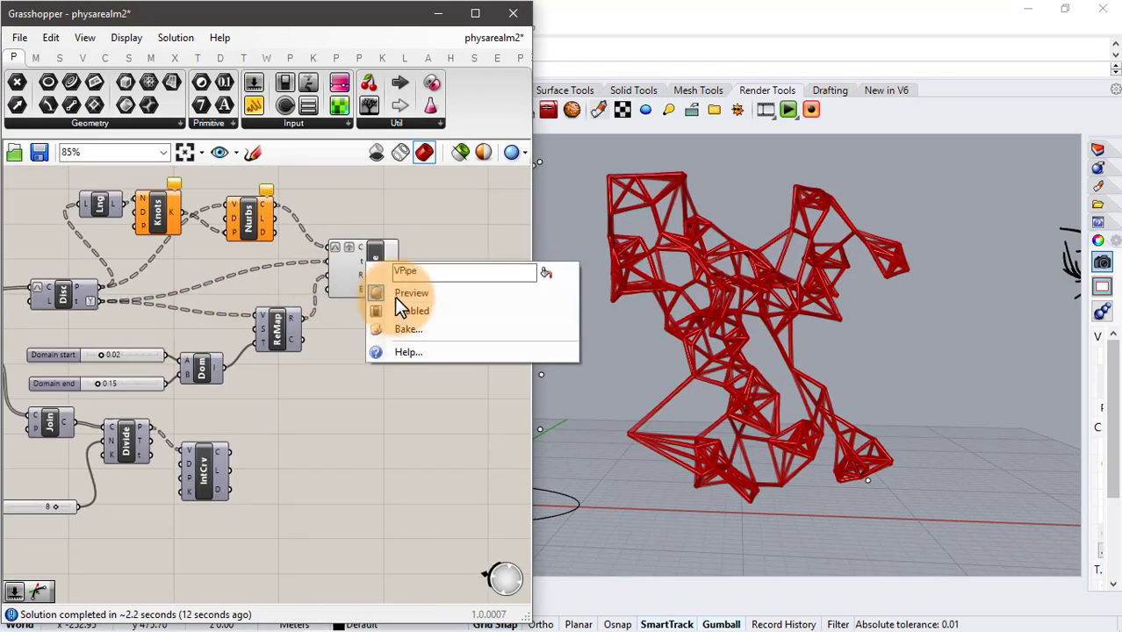
click(402, 330)
click(400, 474)
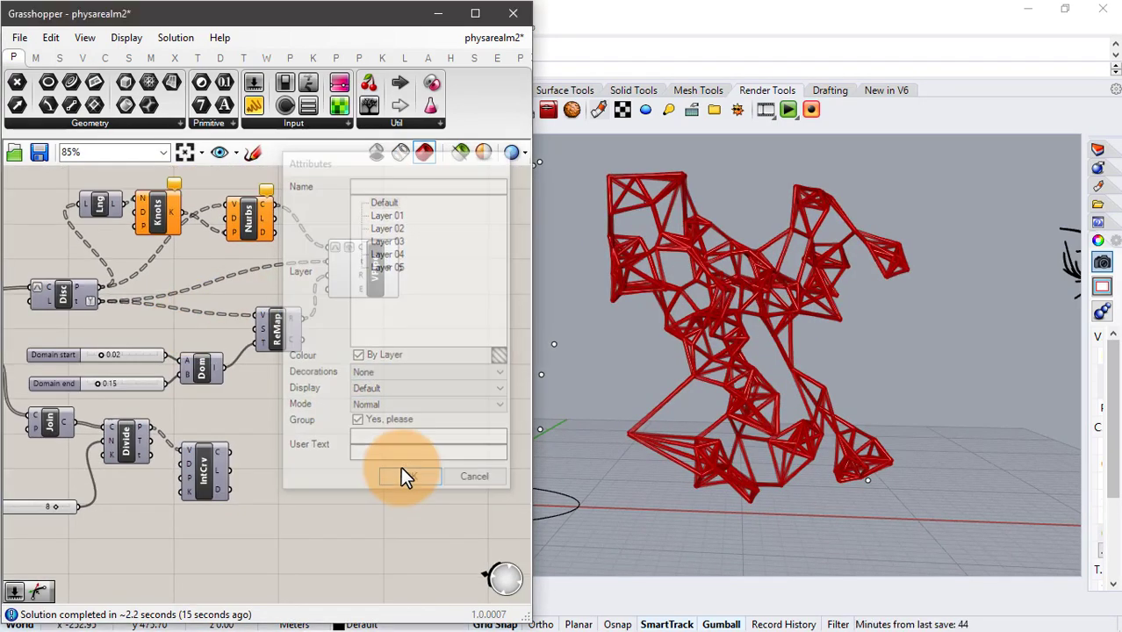
Hide the previews of ShortWalk, VPipe and the components between them.
scroll(390, 279, down, 3)
drag(395, 220, 136, 405)
middle_click(193, 378)
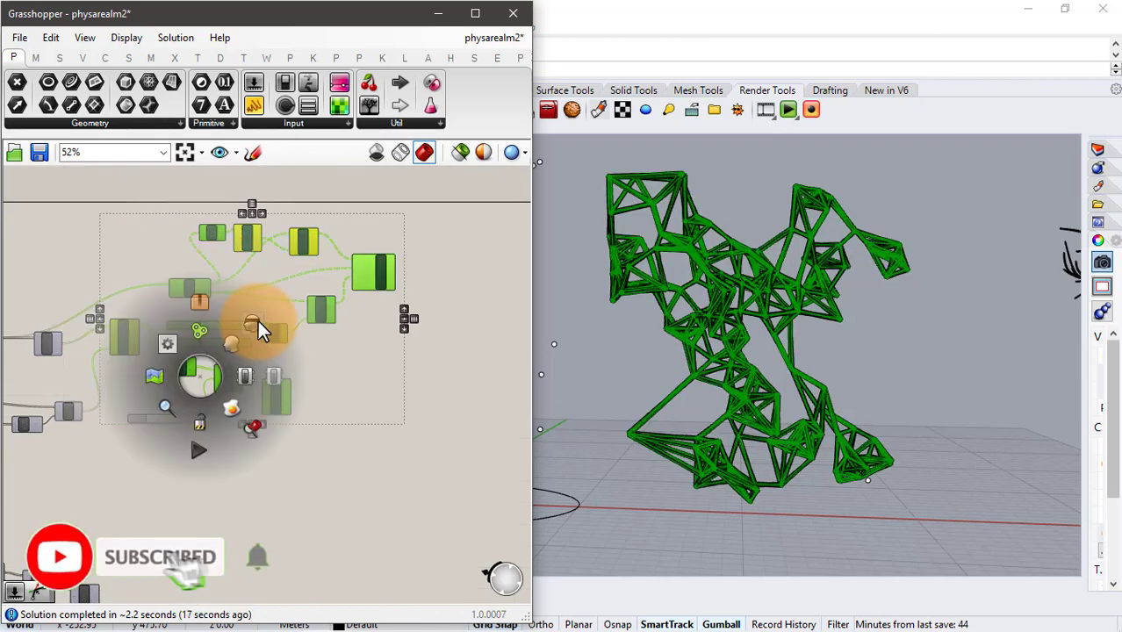
click(258, 321)
click(399, 364)
Minimize Grasshopper, set Rhino's Perspective viewport to Rendered display mode and view all the baked models.
click(437, 13)
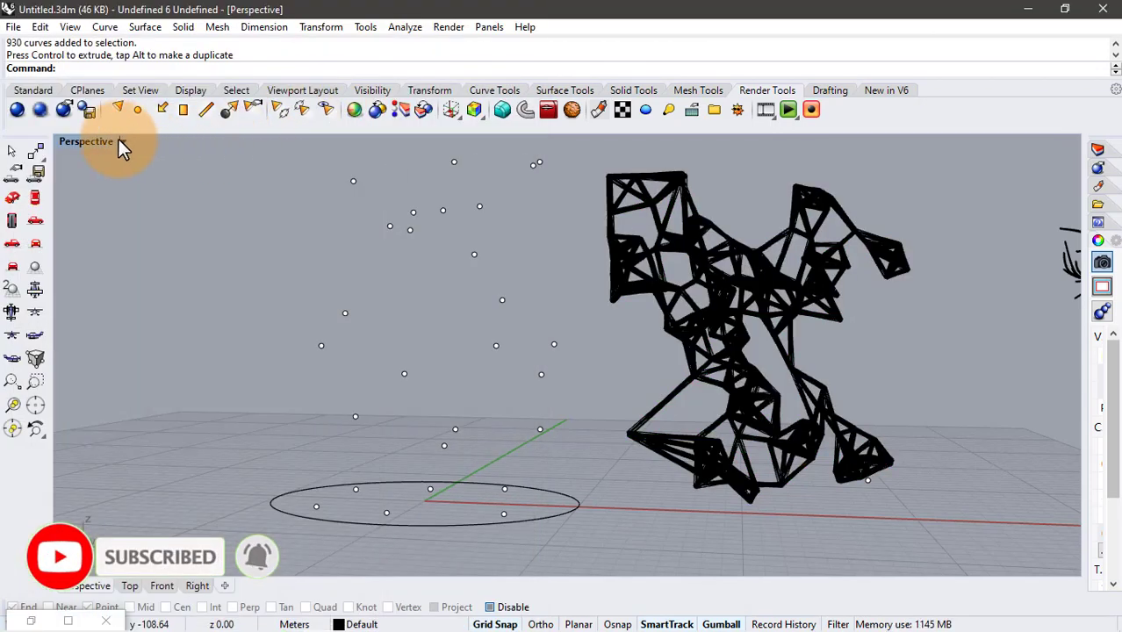
click(120, 141)
click(187, 147)
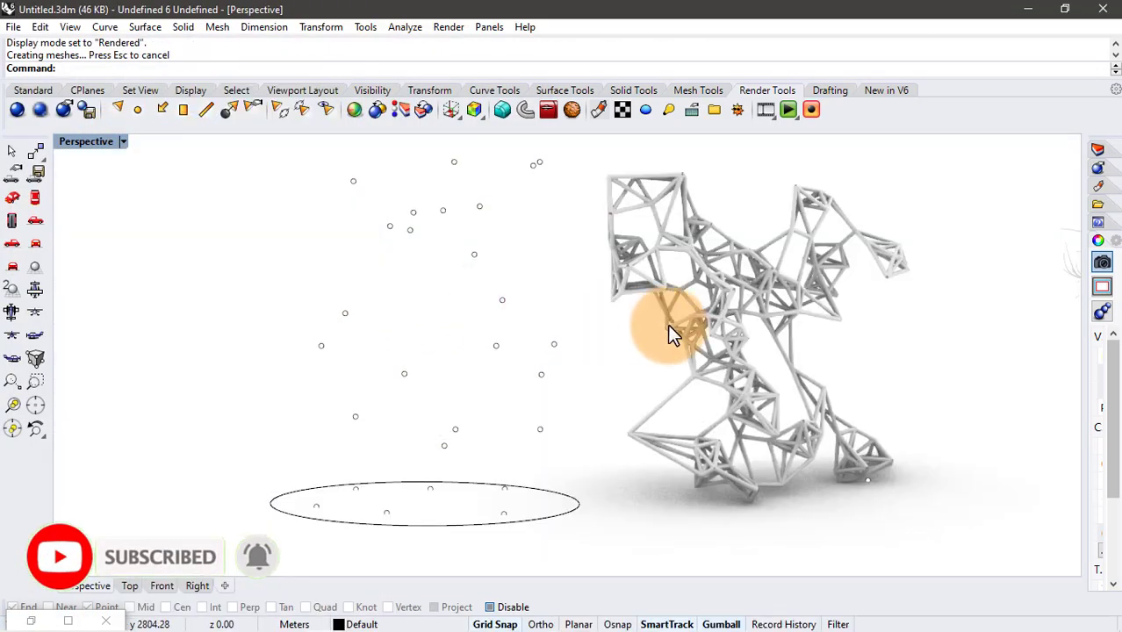
shift+right_drag(668, 324, 365, 316)
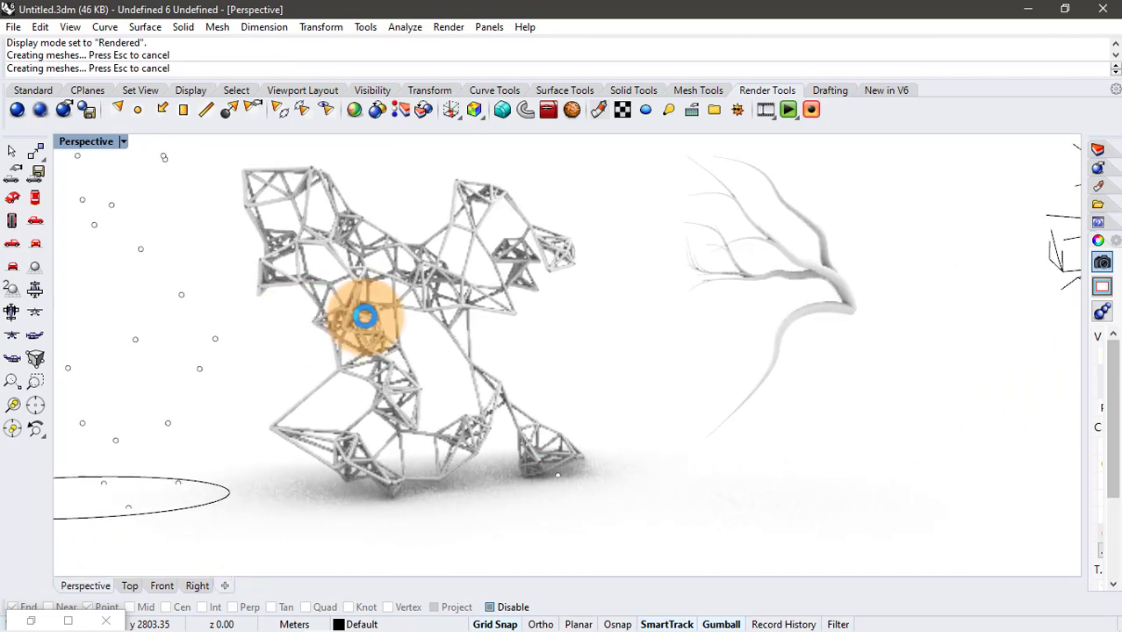
right_drag(591, 288, 612, 312)
scroll(489, 287, down, 3)
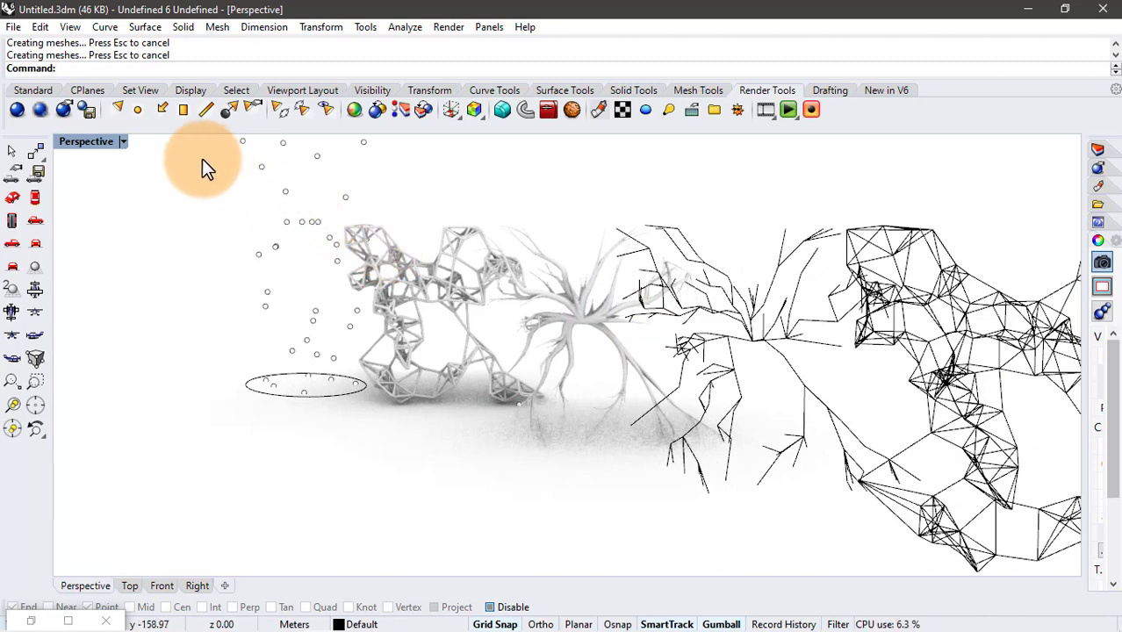
Switch the Perspective viewport to the Artistic display mode and frame the baked pipe models.
click(123, 142)
click(180, 218)
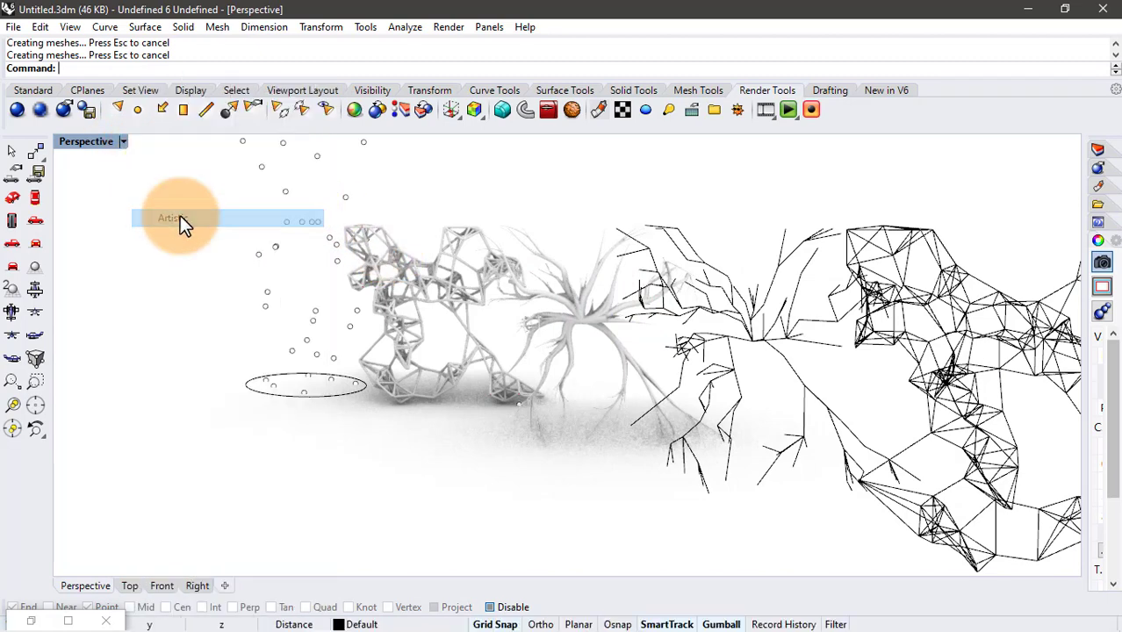
mouse_move(529, 448)
shift+right_down()
mouse_move(429, 441)
mouse_move(439, 428)
mouse_move(506, 433)
mouse_move(379, 414)
mouse_move(335, 349)
mouse_move(415, 444)
mouse_move(476, 475)
mouse_move(343, 309)
mouse_move(359, 344)
mouse_move(405, 355)
shift+right_up()
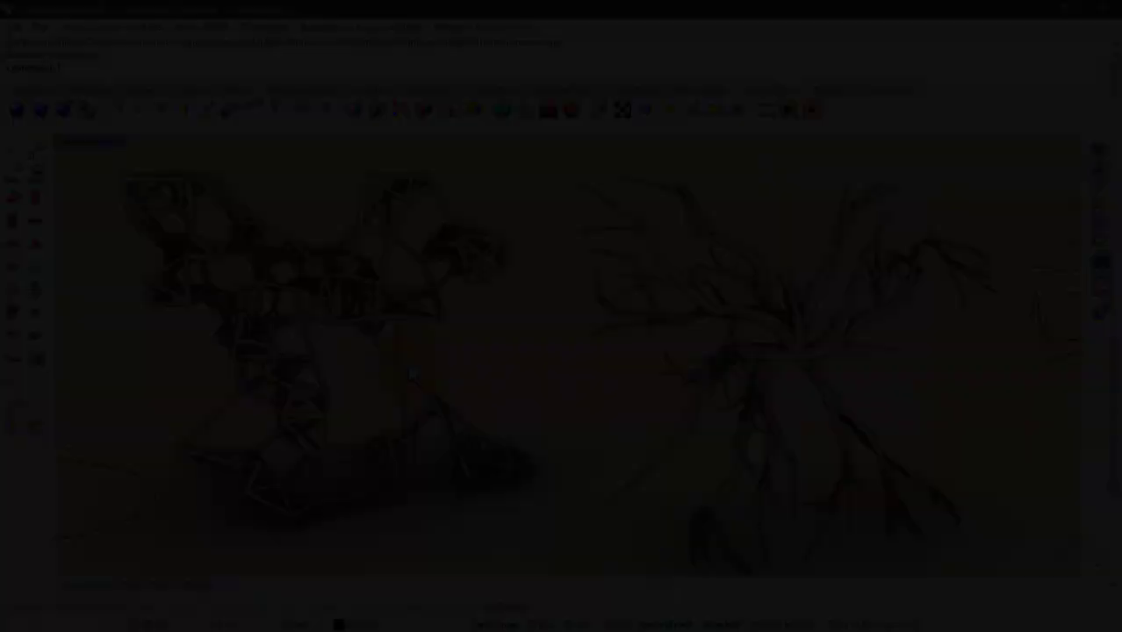